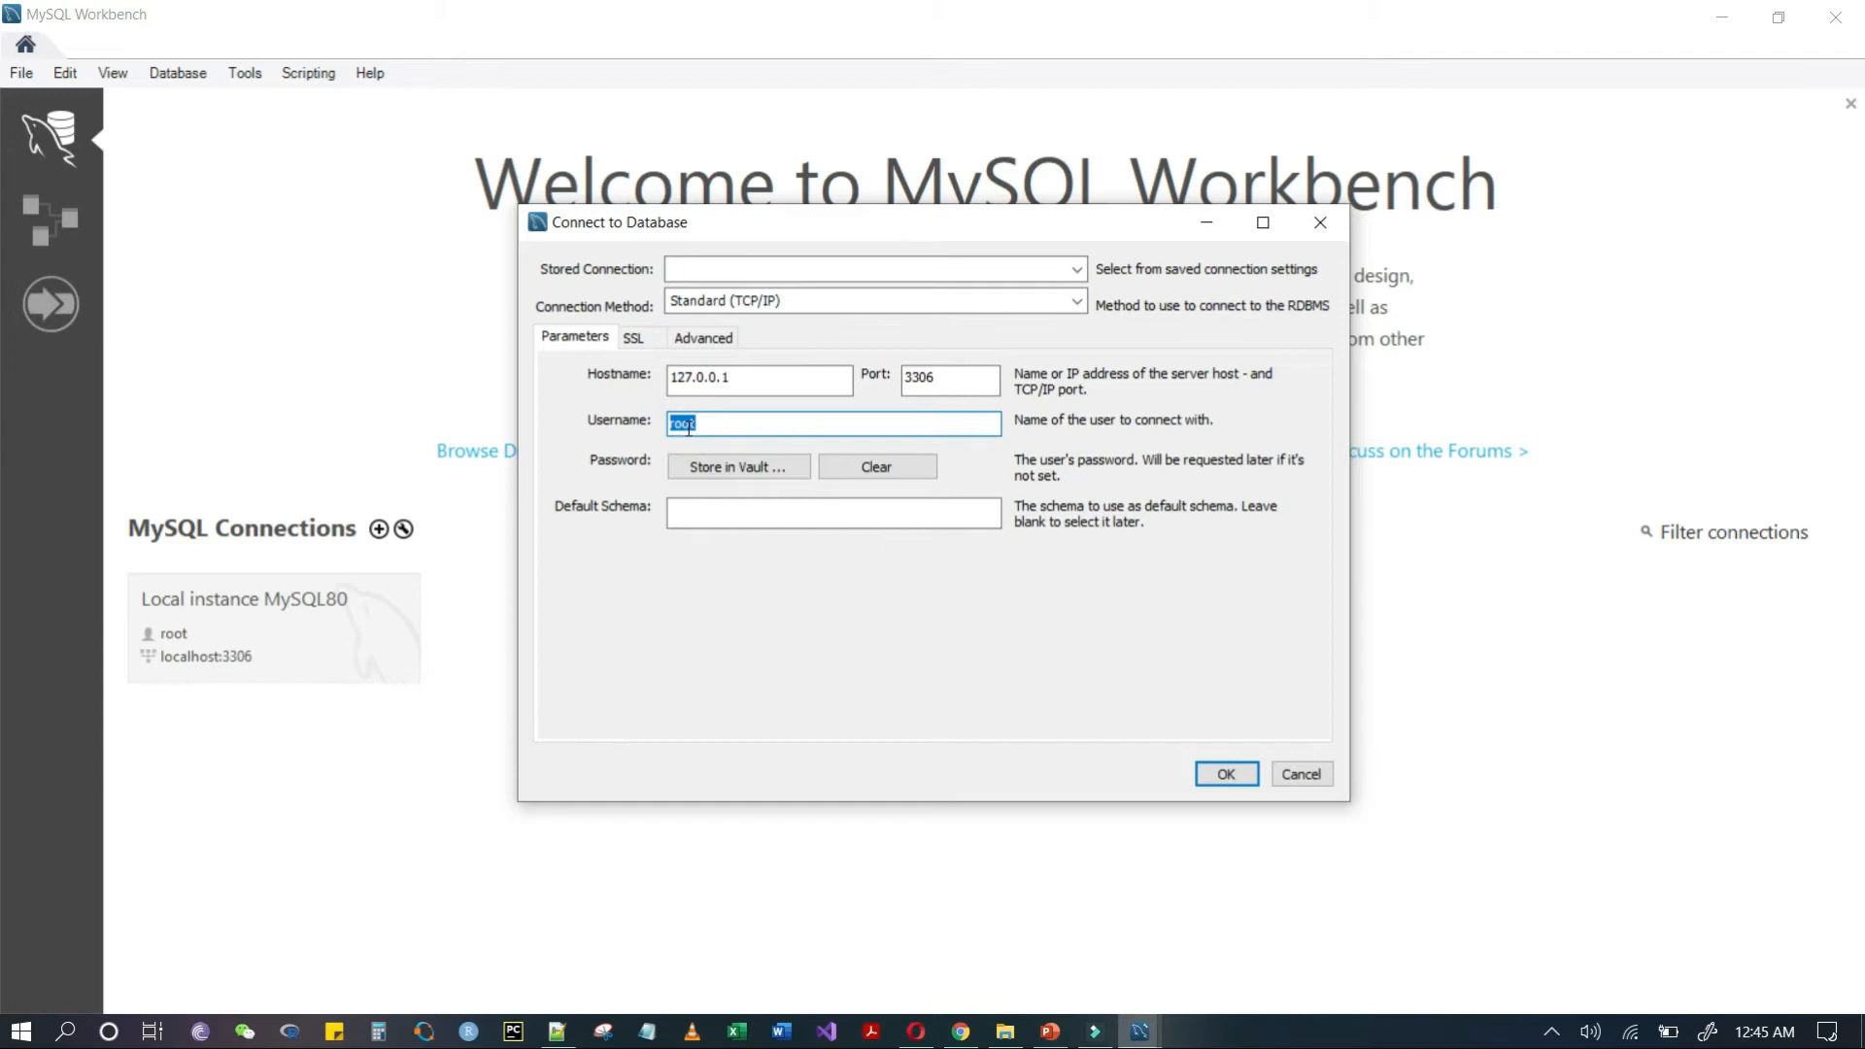
- Connect to the MySQL server at 127.0.0.1, port 3306, as root, entering the account password
{"action": "left_click", "coordinate": [704, 423]}
{"action": "left_click", "coordinate": [1211, 774]}
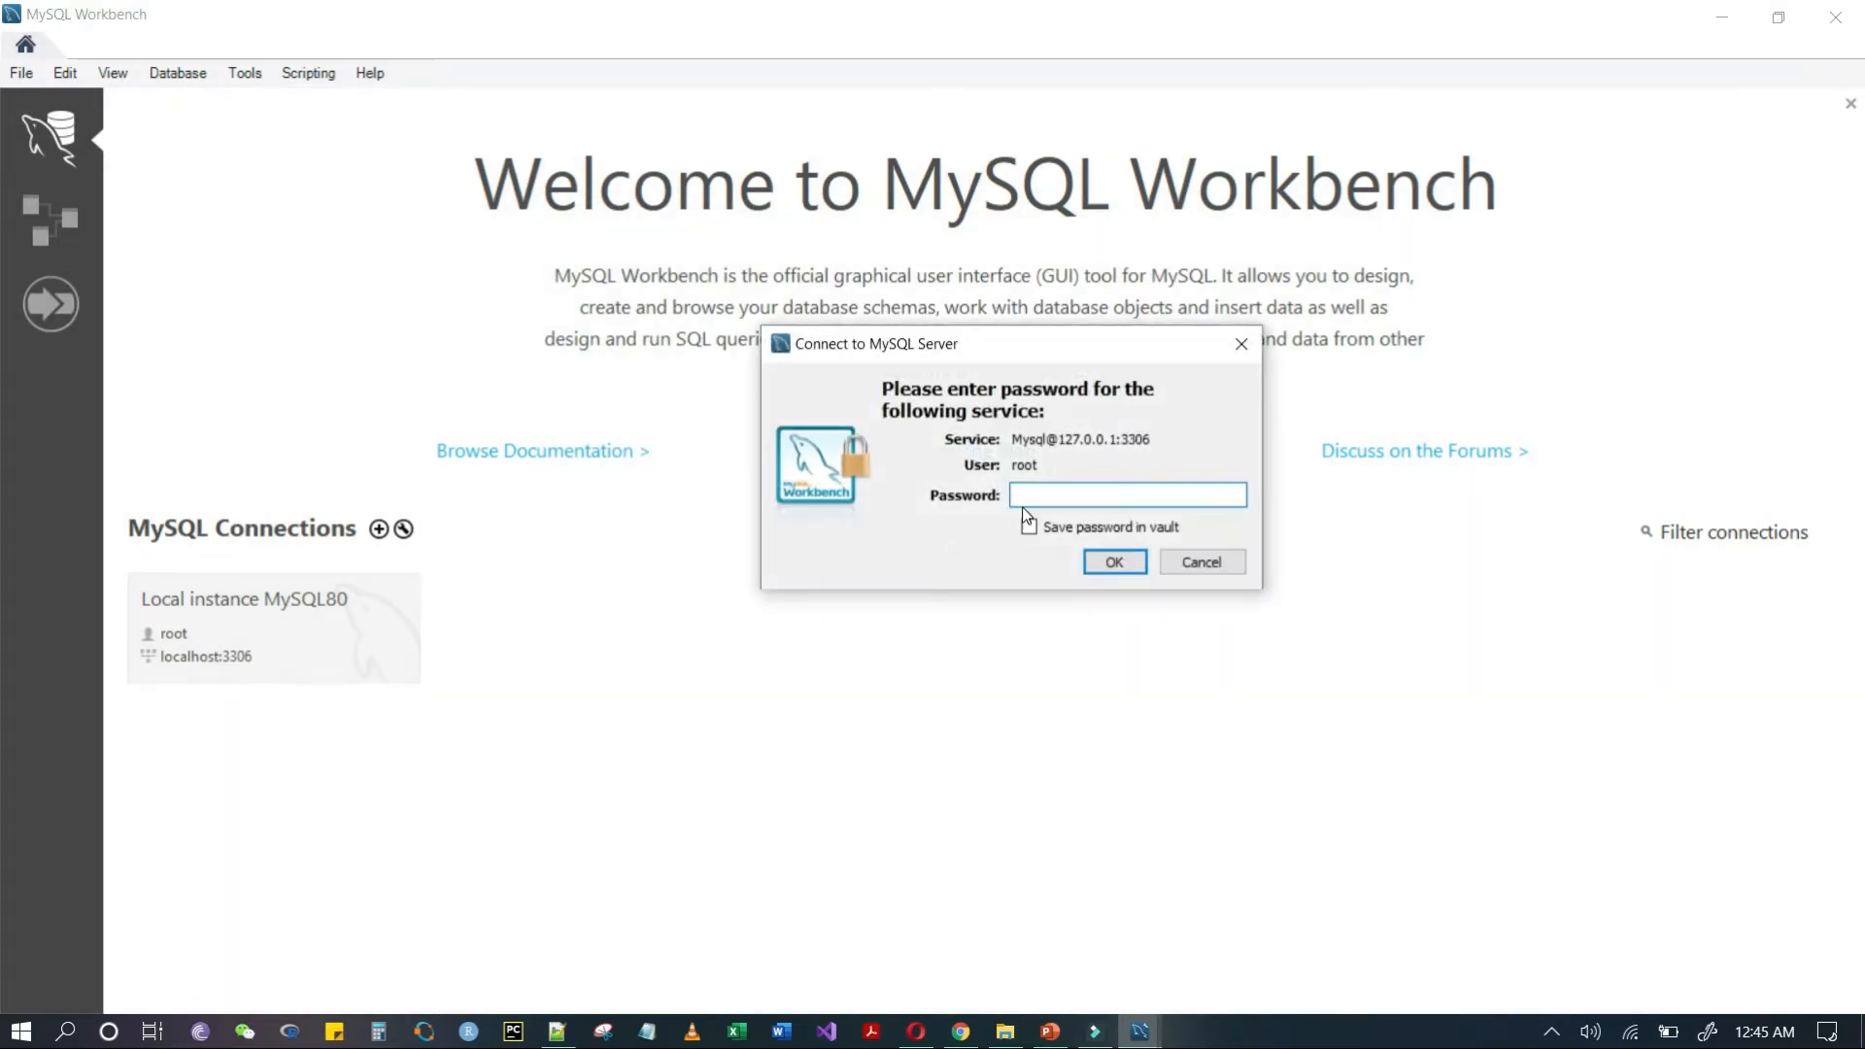
{"action": "type", "text": "*******"}
{"action": "left_click", "coordinate": [1117, 568]}
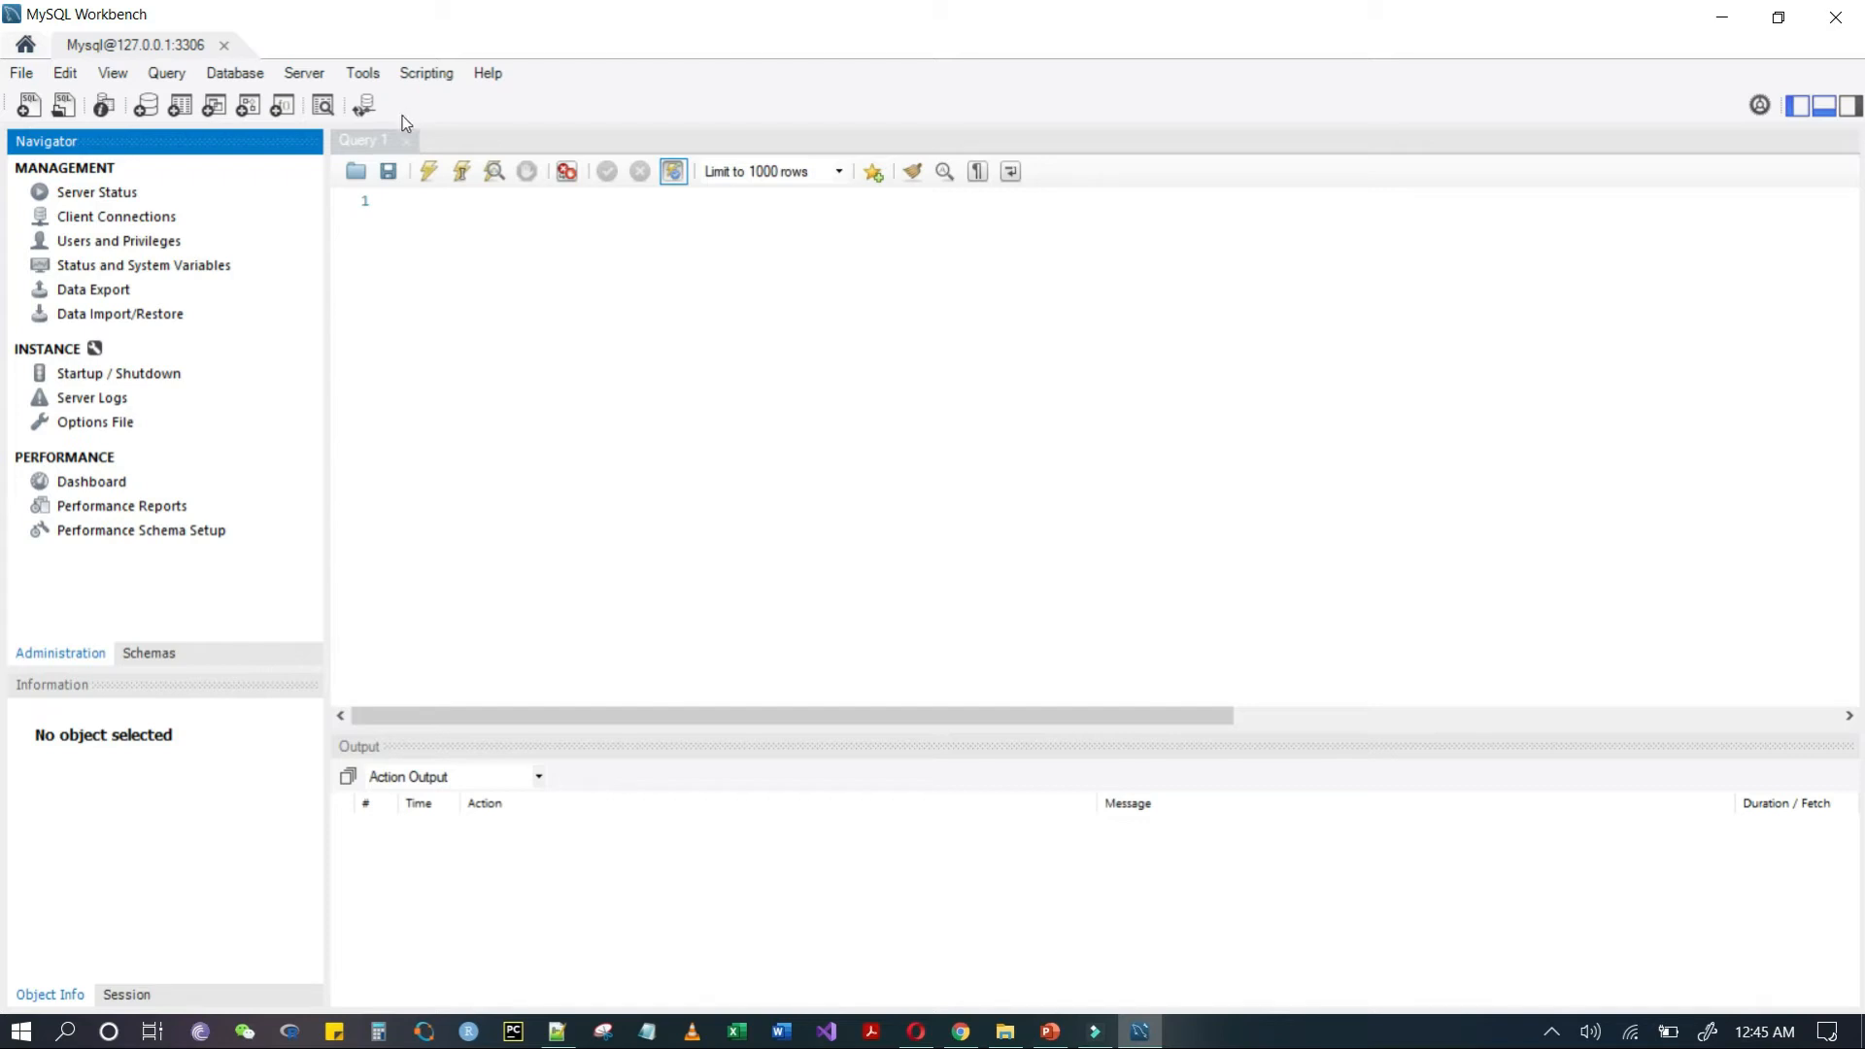
- Create a new SQL query tab and show the schema list in the navigator
{"action": "left_click", "coordinate": [29, 109]}
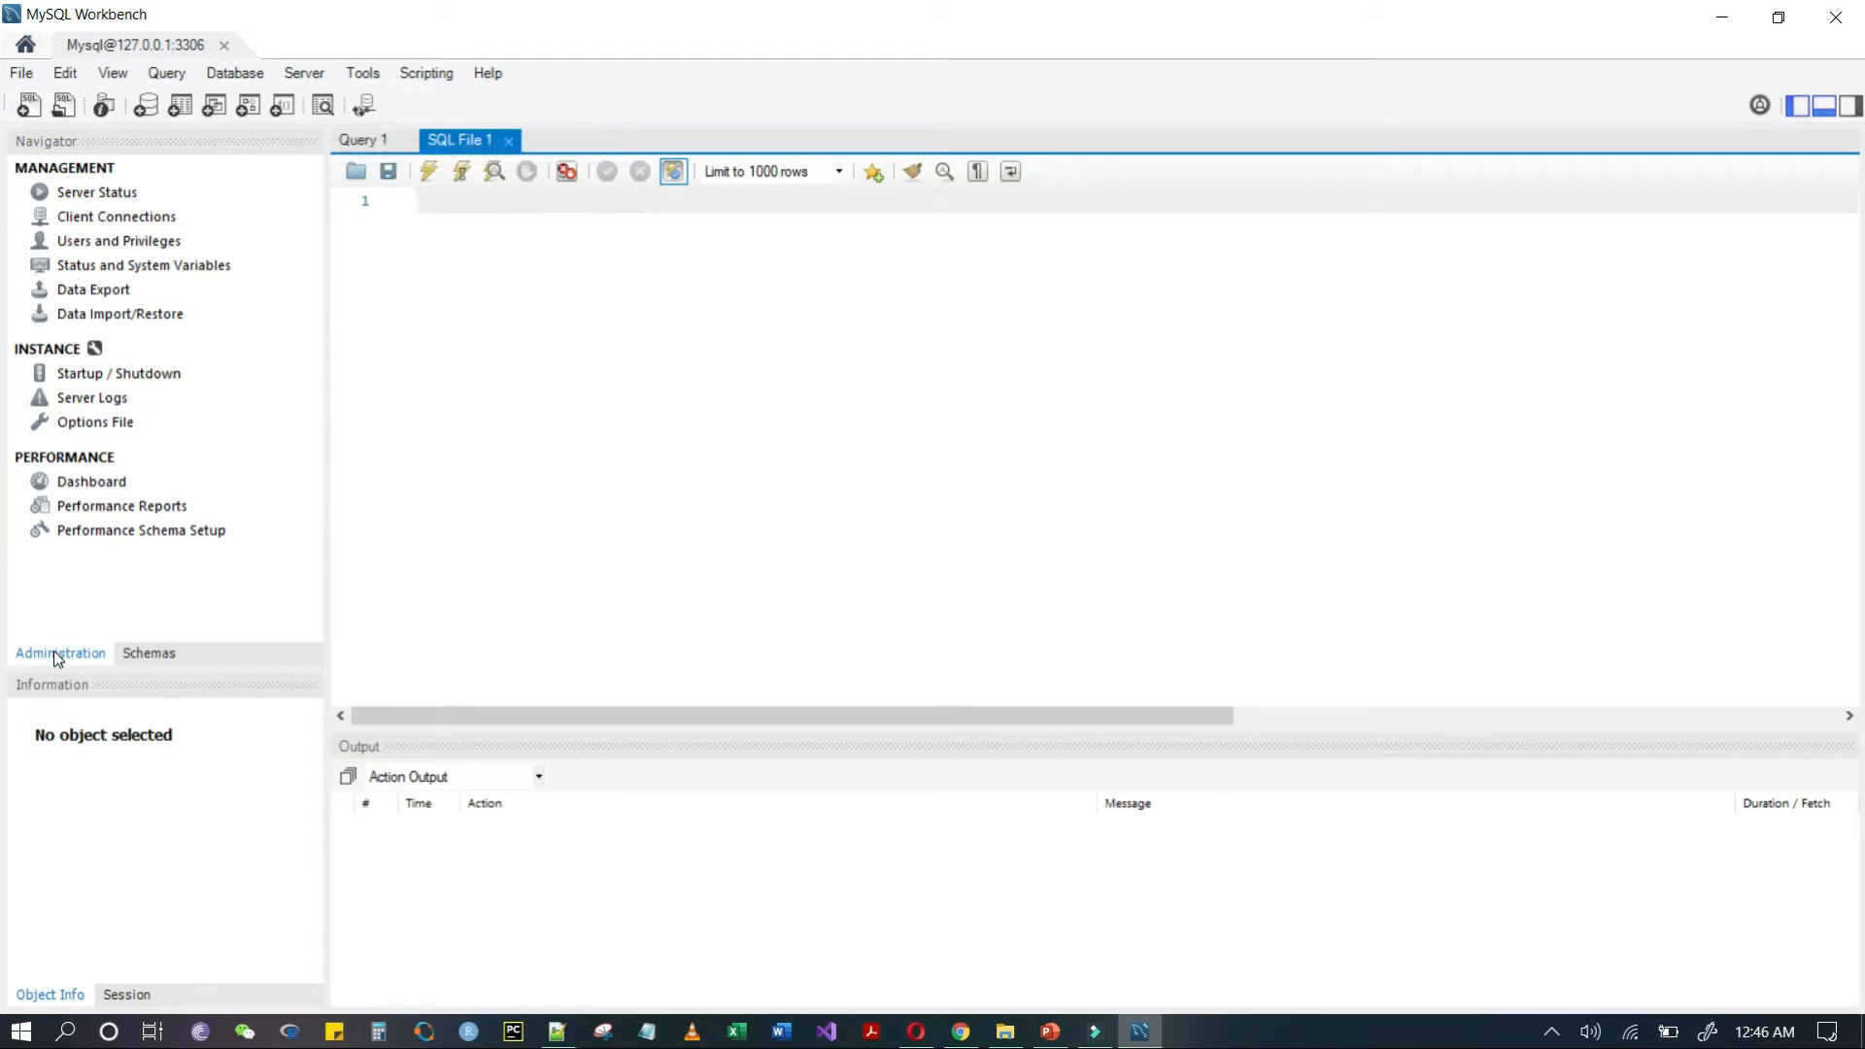
{"action": "left_click", "coordinate": [142, 656]}
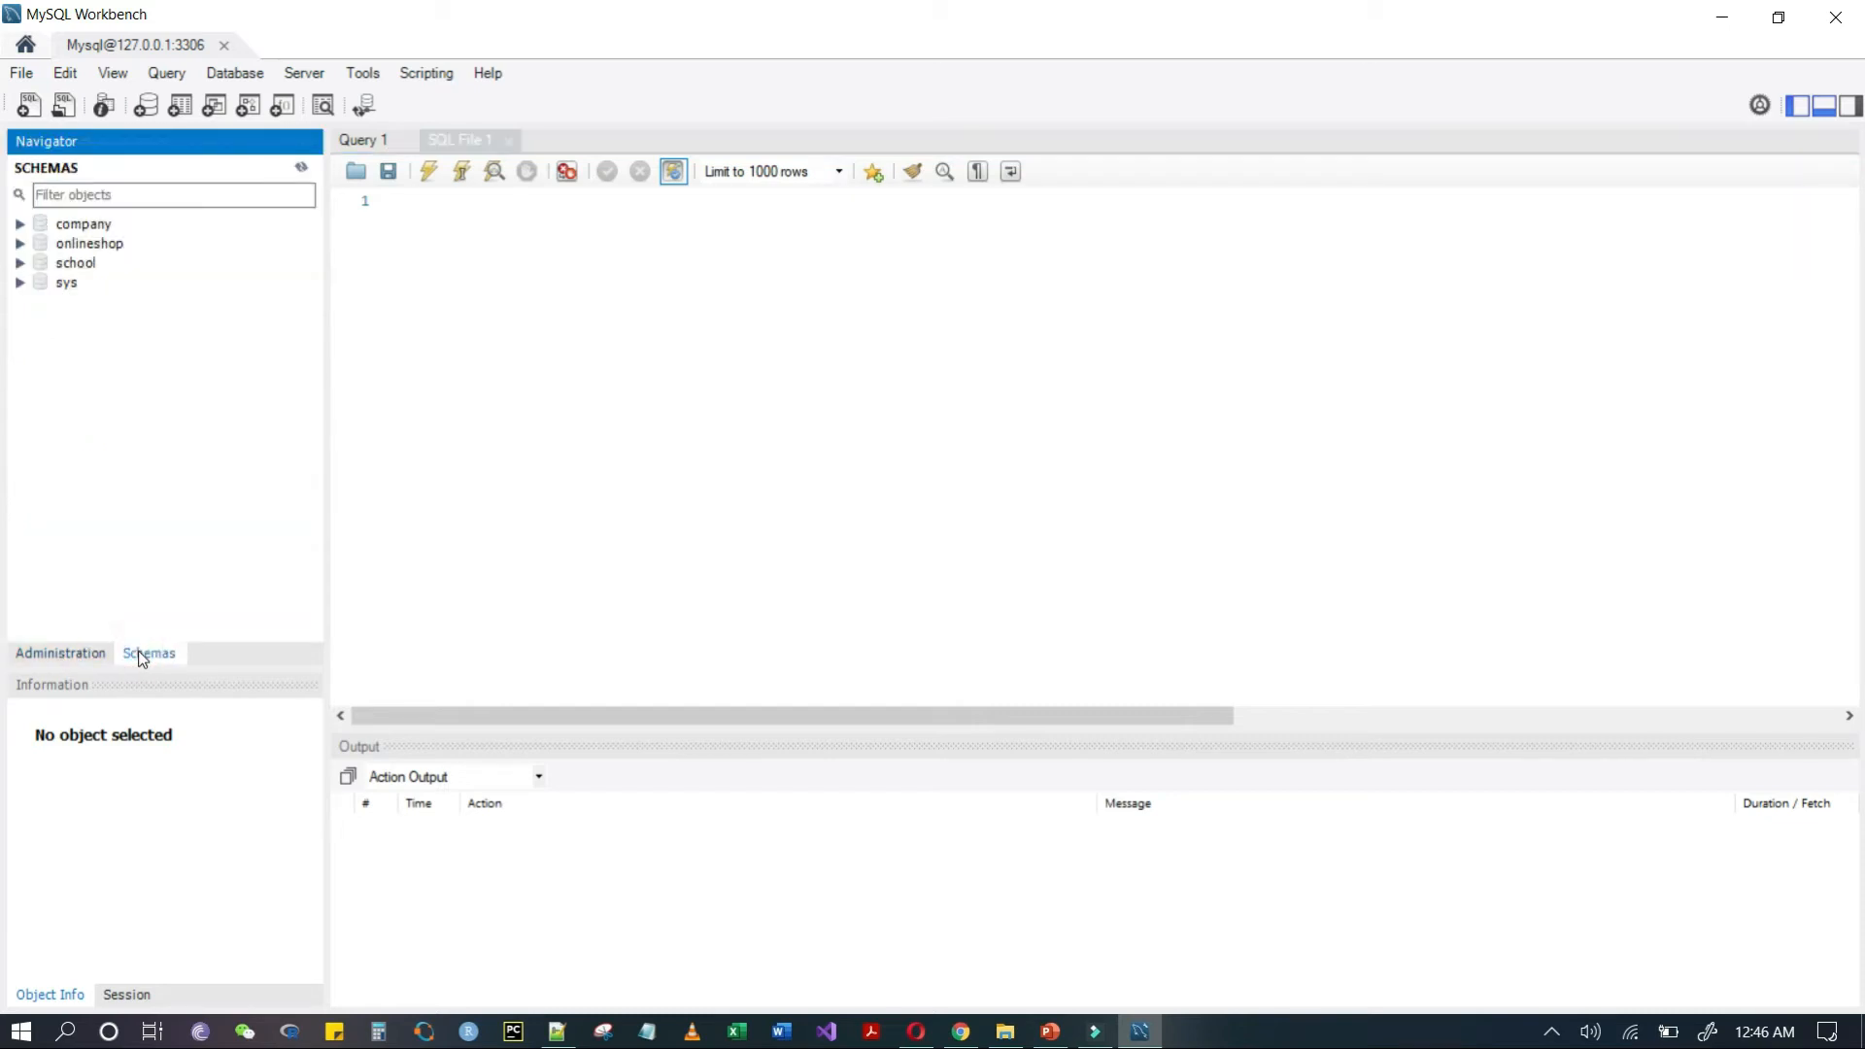
{"action": "left_click", "coordinate": [79, 655]}
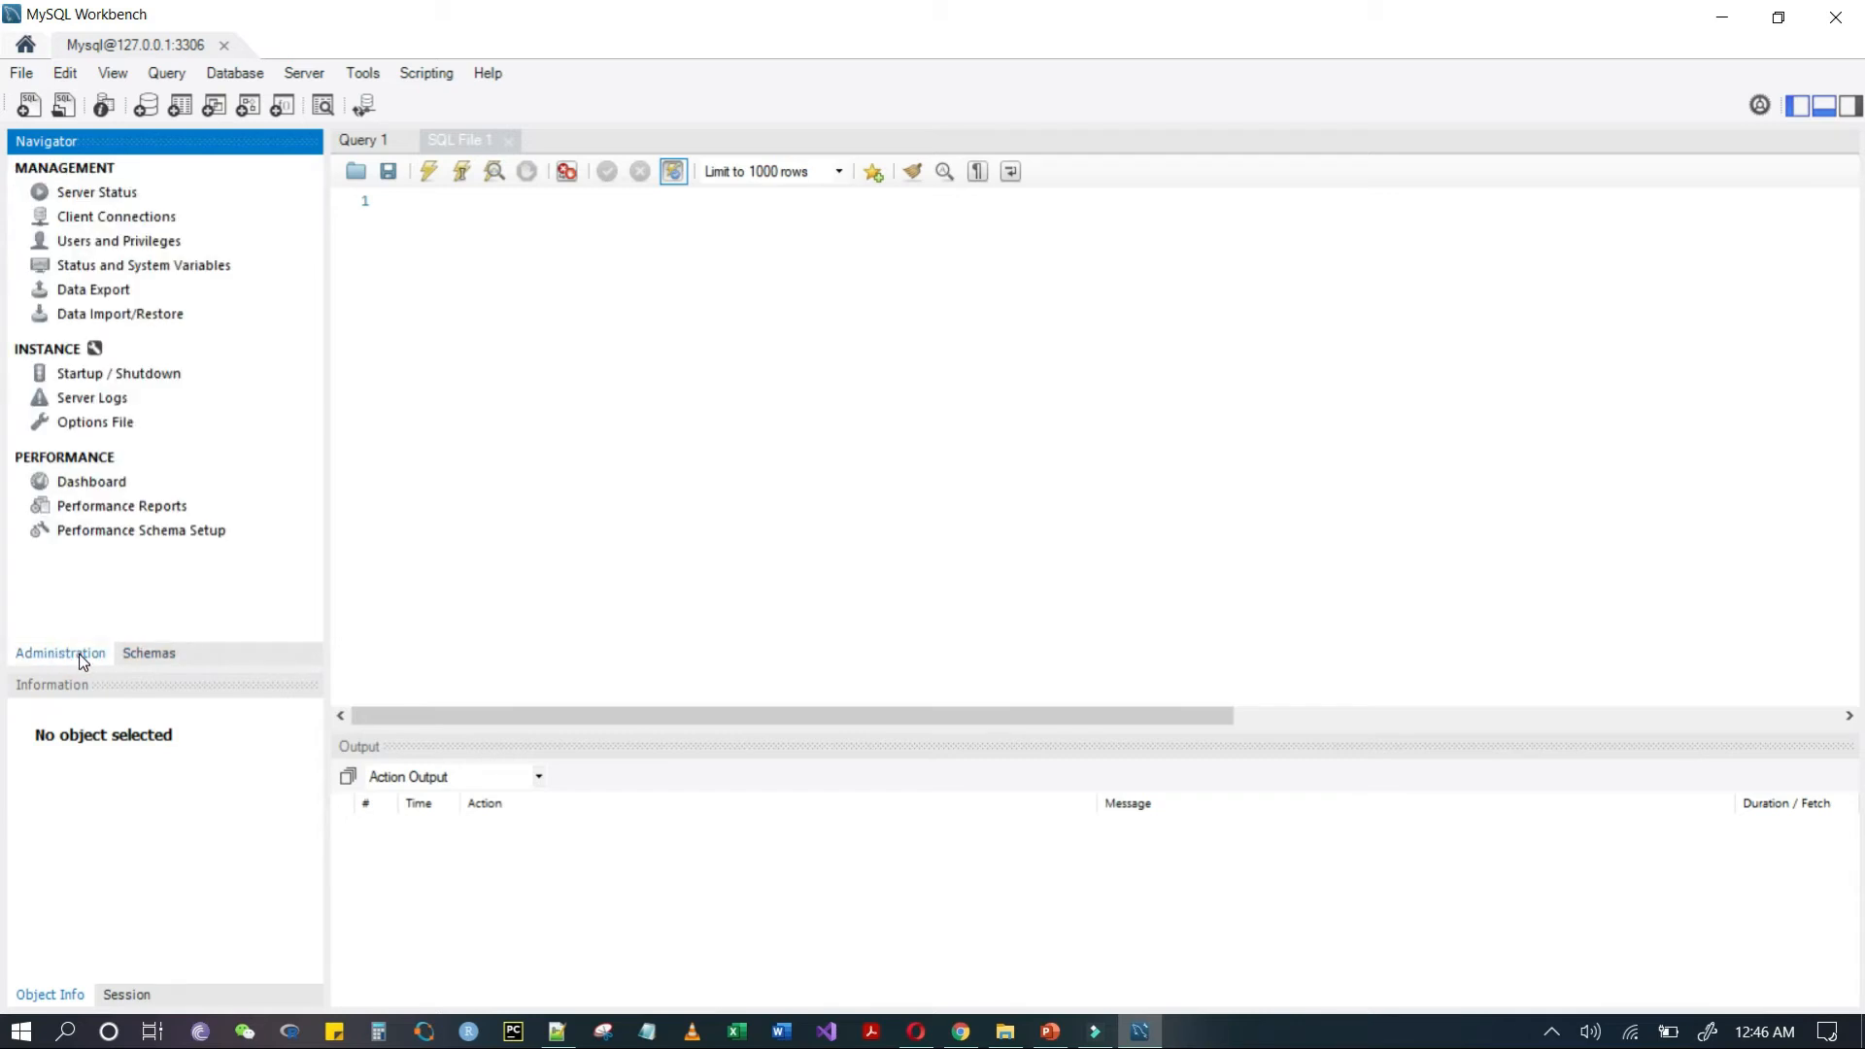
{"action": "left_click", "coordinate": [142, 657]}
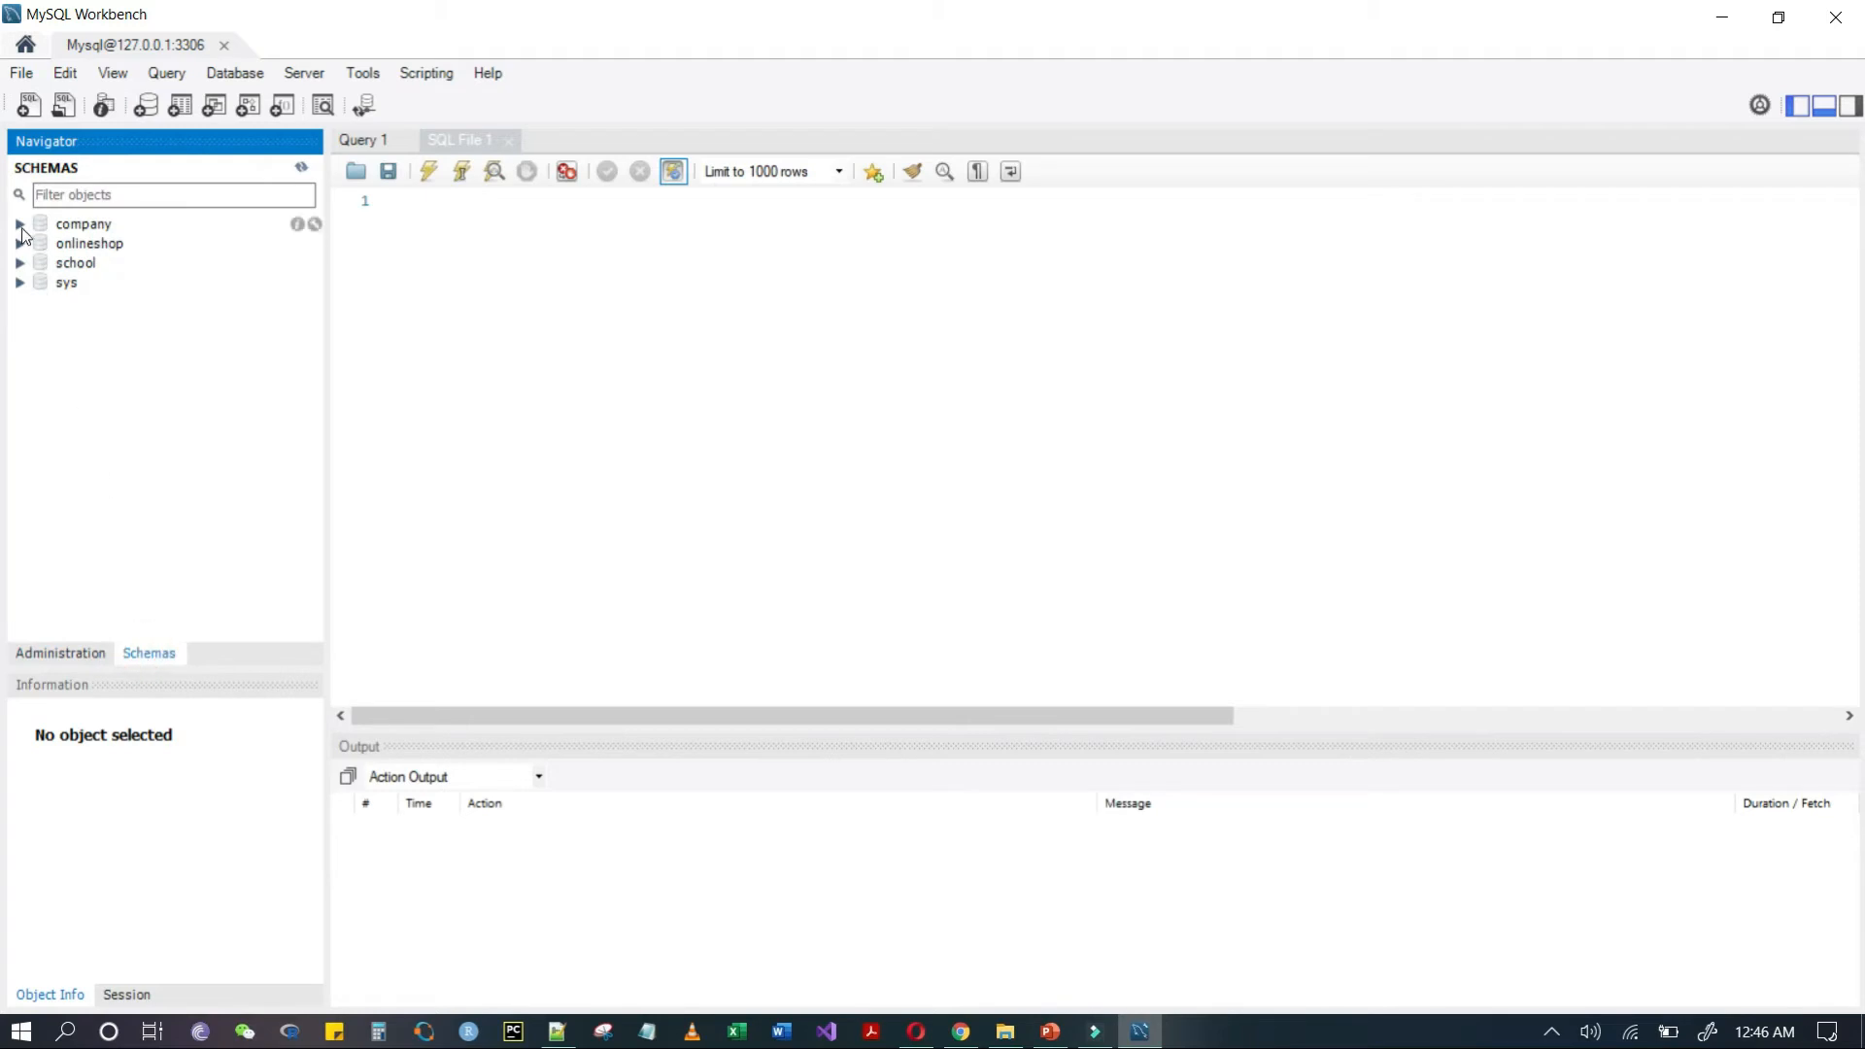
- Expand the company, onlineshop and school schemas to view their object categories, and collapse them again
{"action": "left_click", "coordinate": [19, 224]}
{"action": "left_click", "coordinate": [20, 321]}
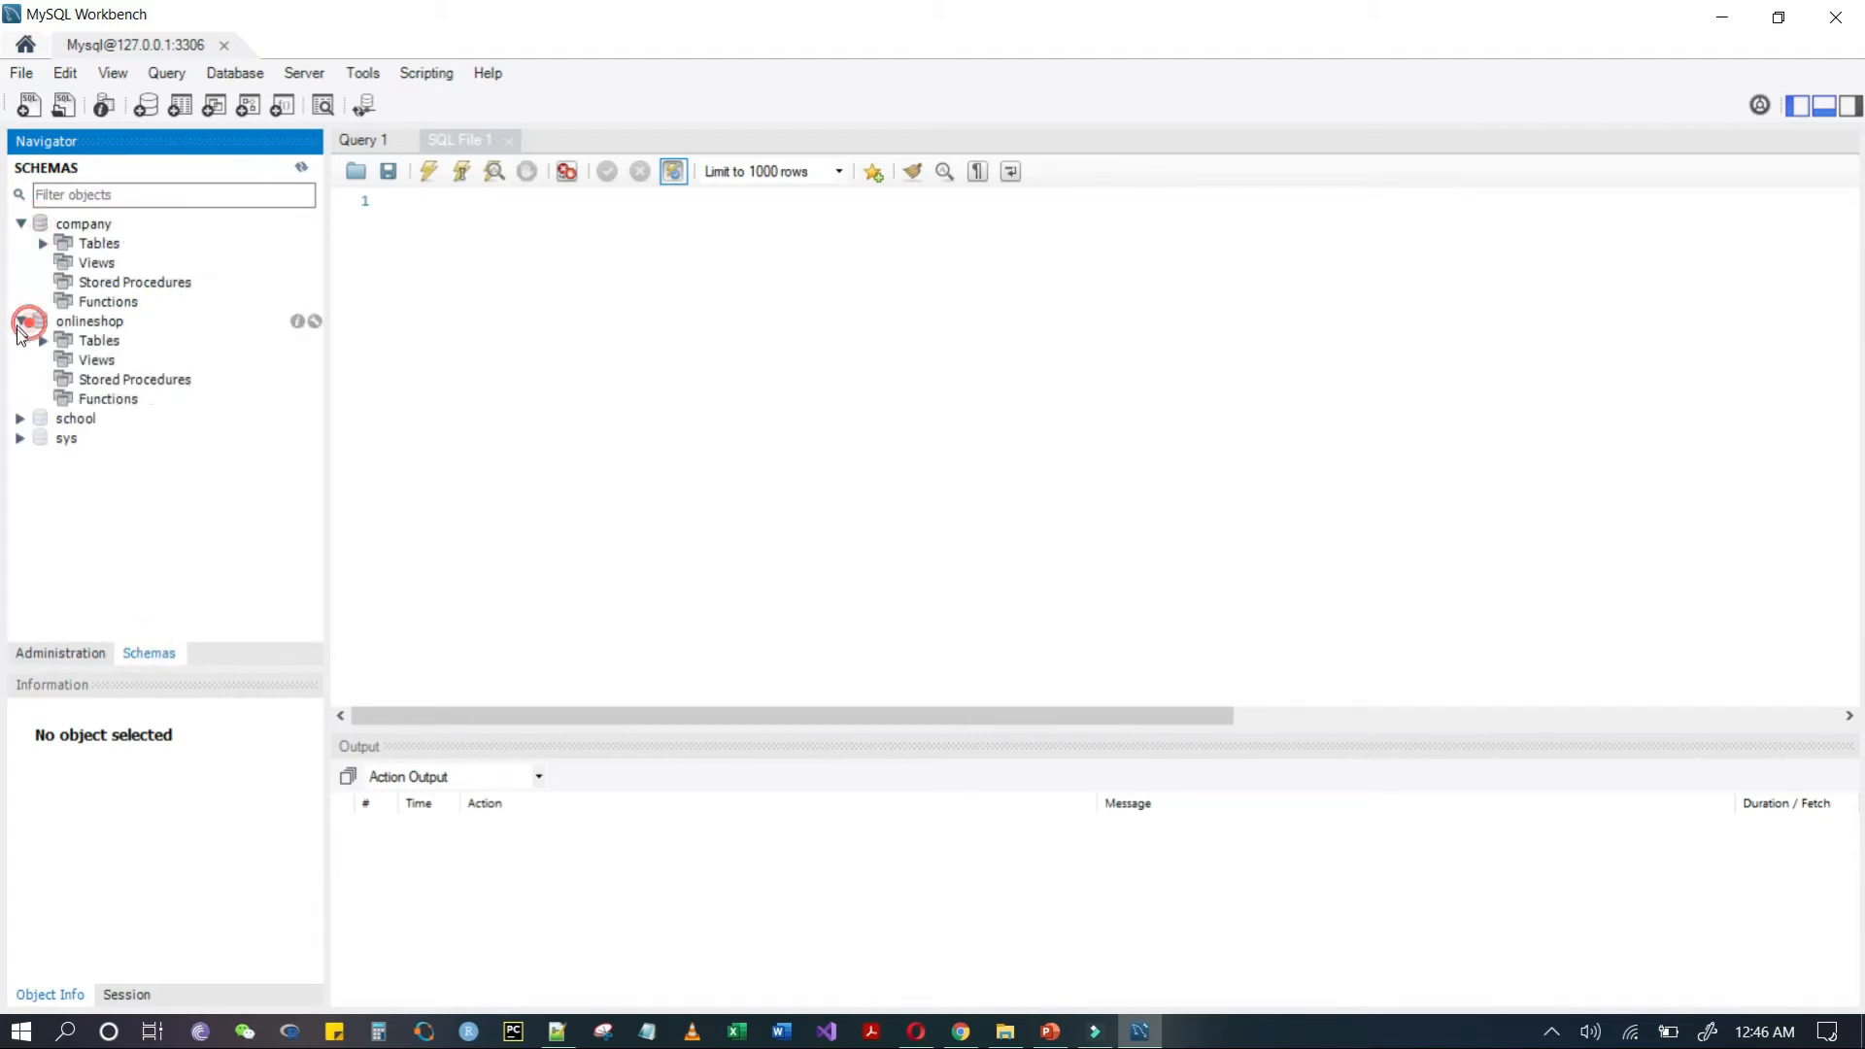
{"action": "left_click", "coordinate": [22, 418]}
{"action": "right_click", "coordinate": [24, 420]}
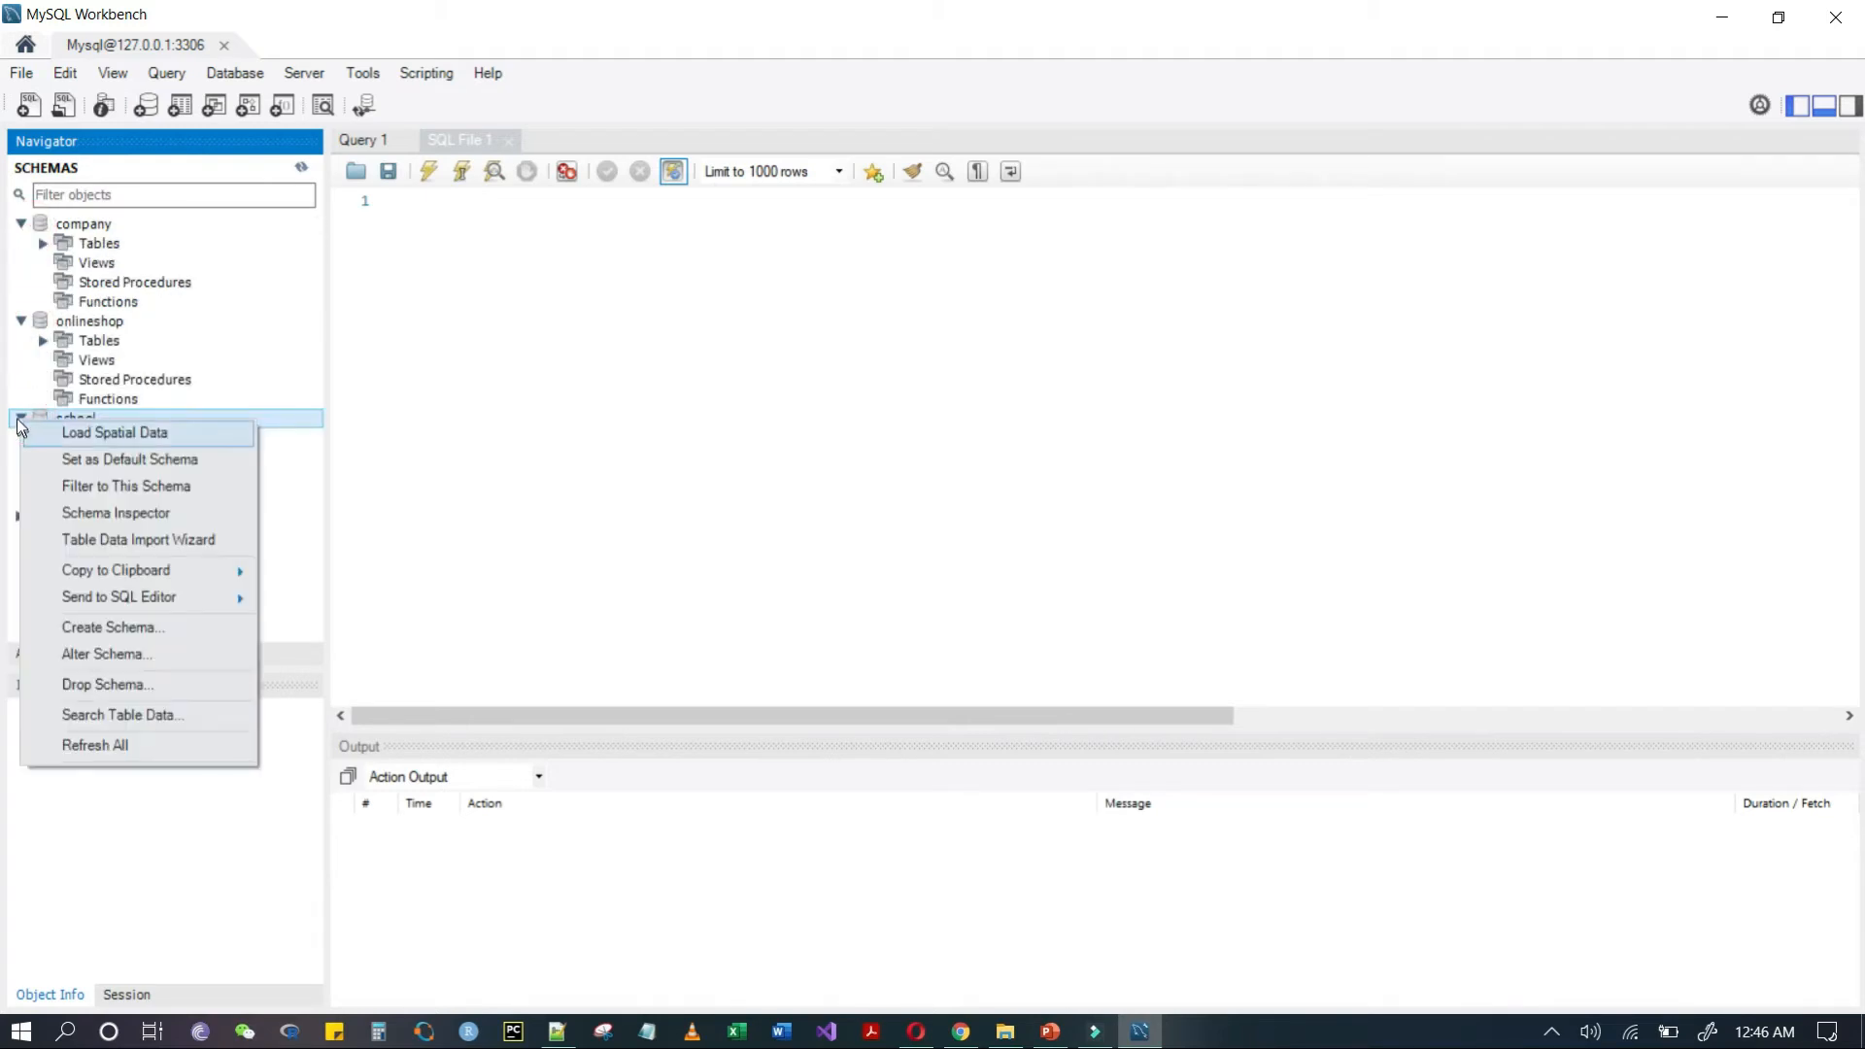
{"action": "left_click", "coordinate": [21, 422]}
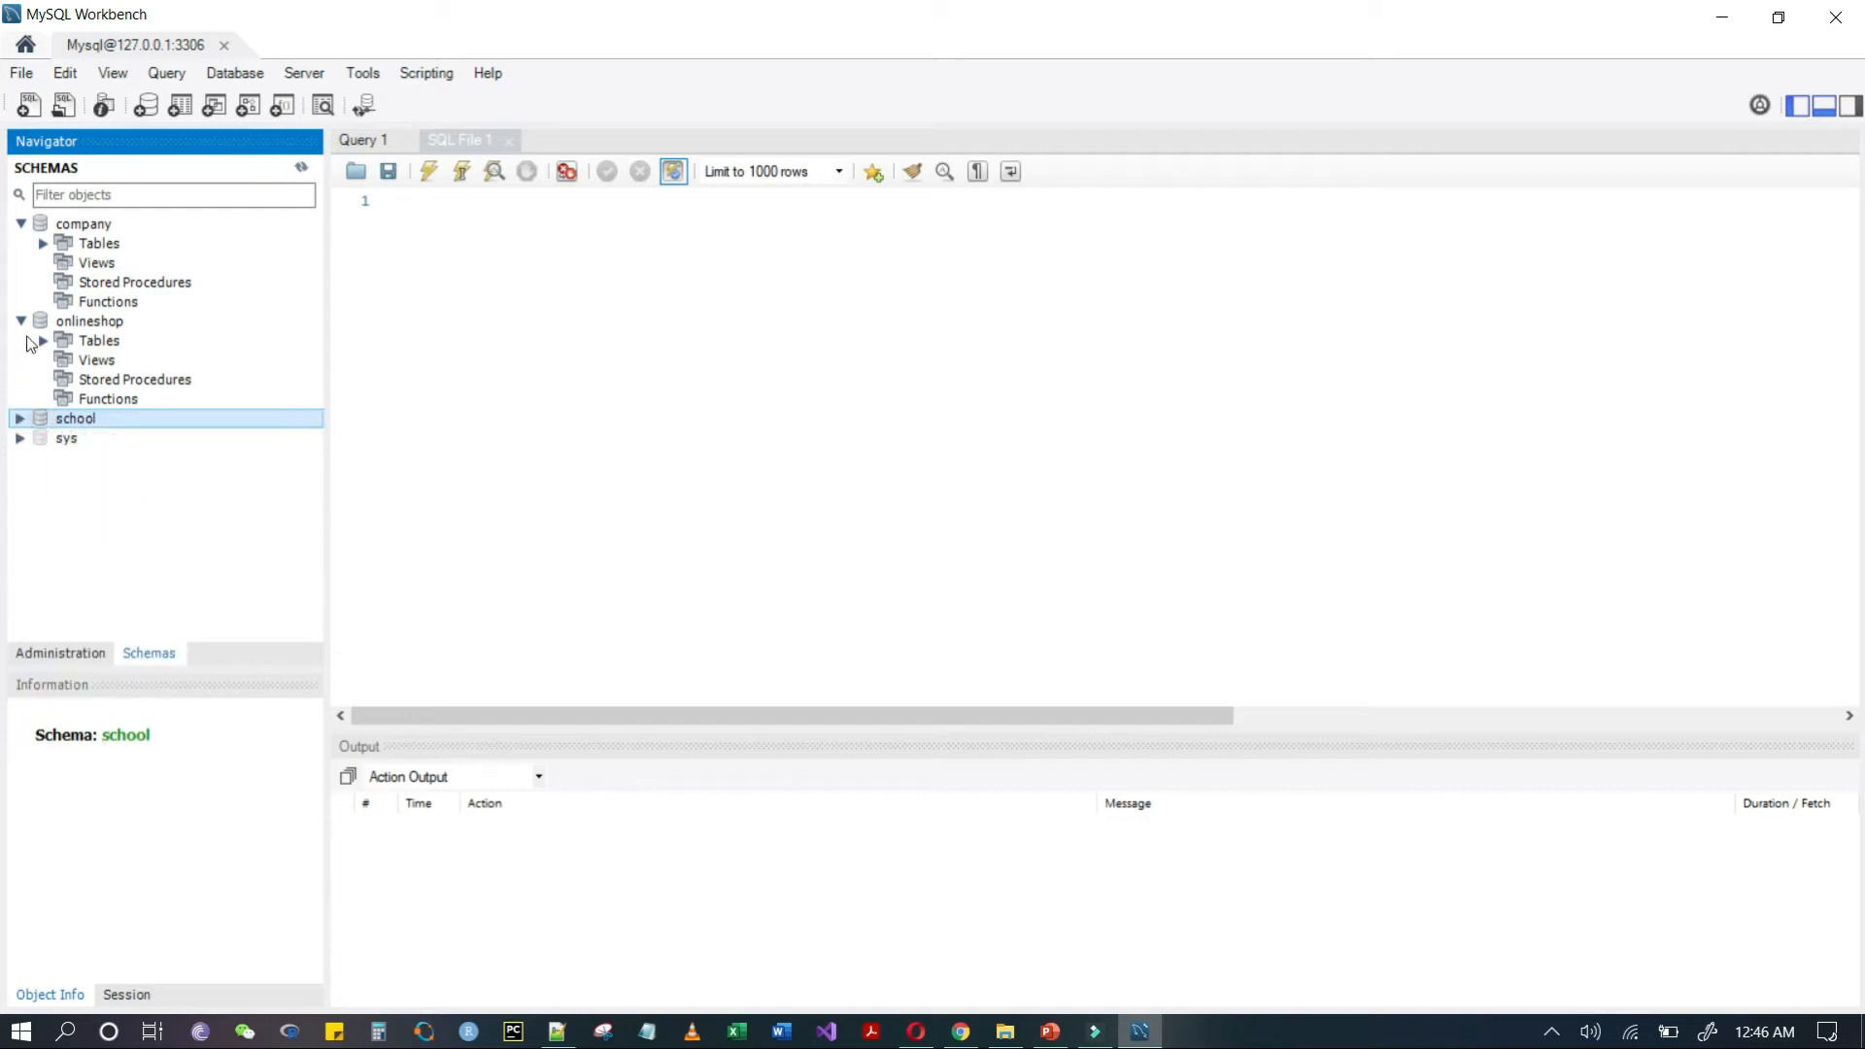
{"action": "left_click", "coordinate": [20, 320]}
{"action": "left_click", "coordinate": [20, 217]}
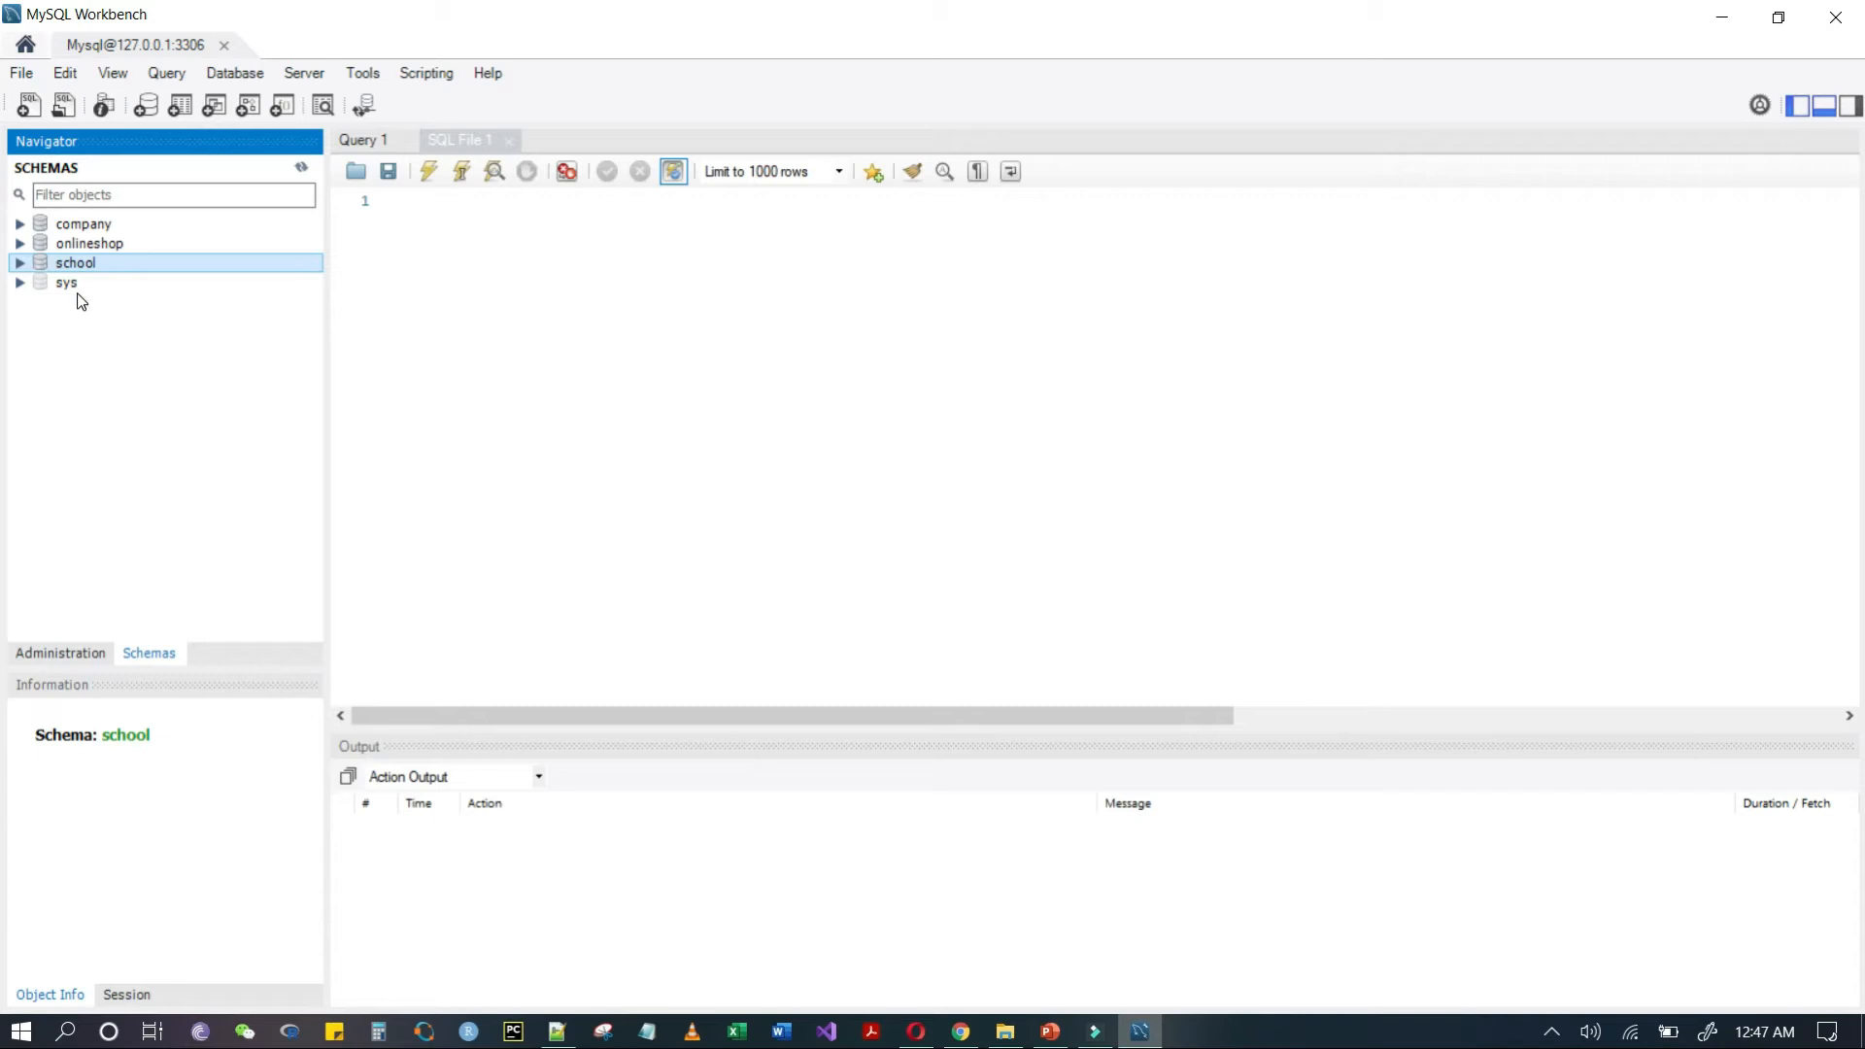
- Close the empty SQL File 1 query and place the cursor in Query 1
{"action": "left_click", "coordinate": [509, 142]}
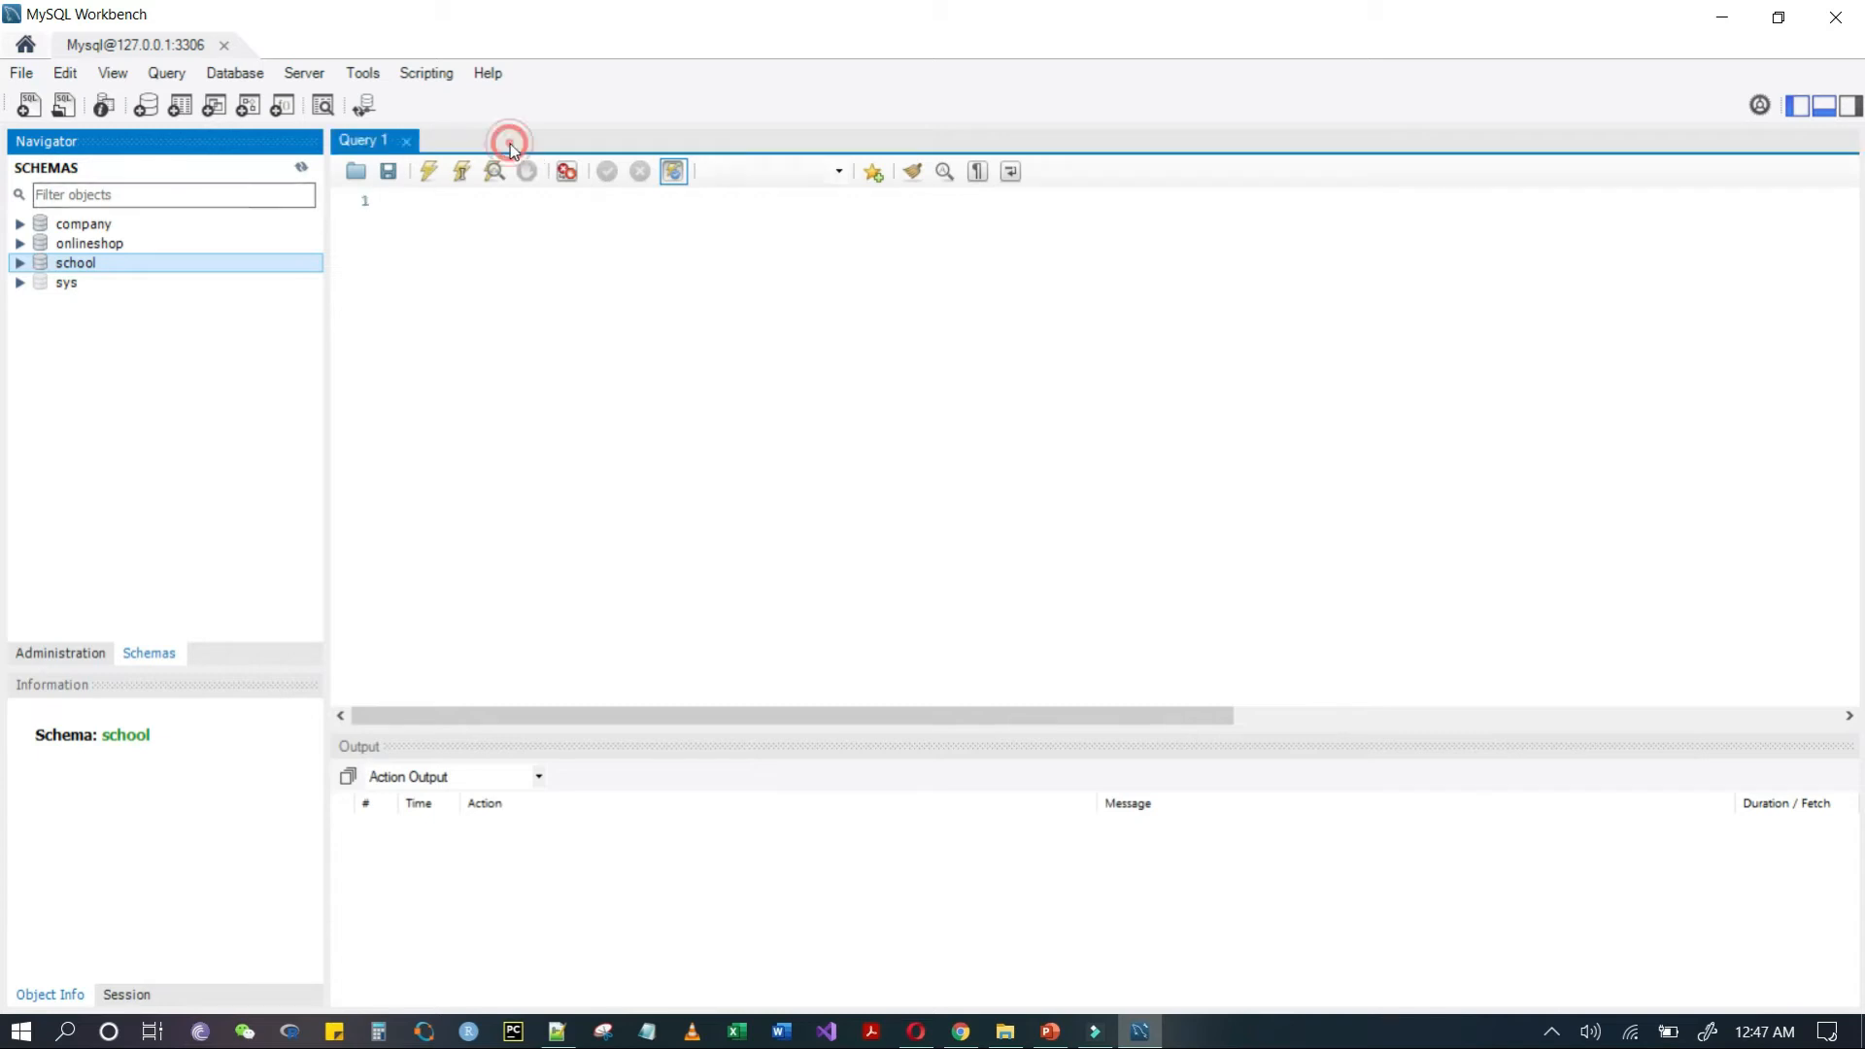
{"action": "left_click", "coordinate": [452, 255]}
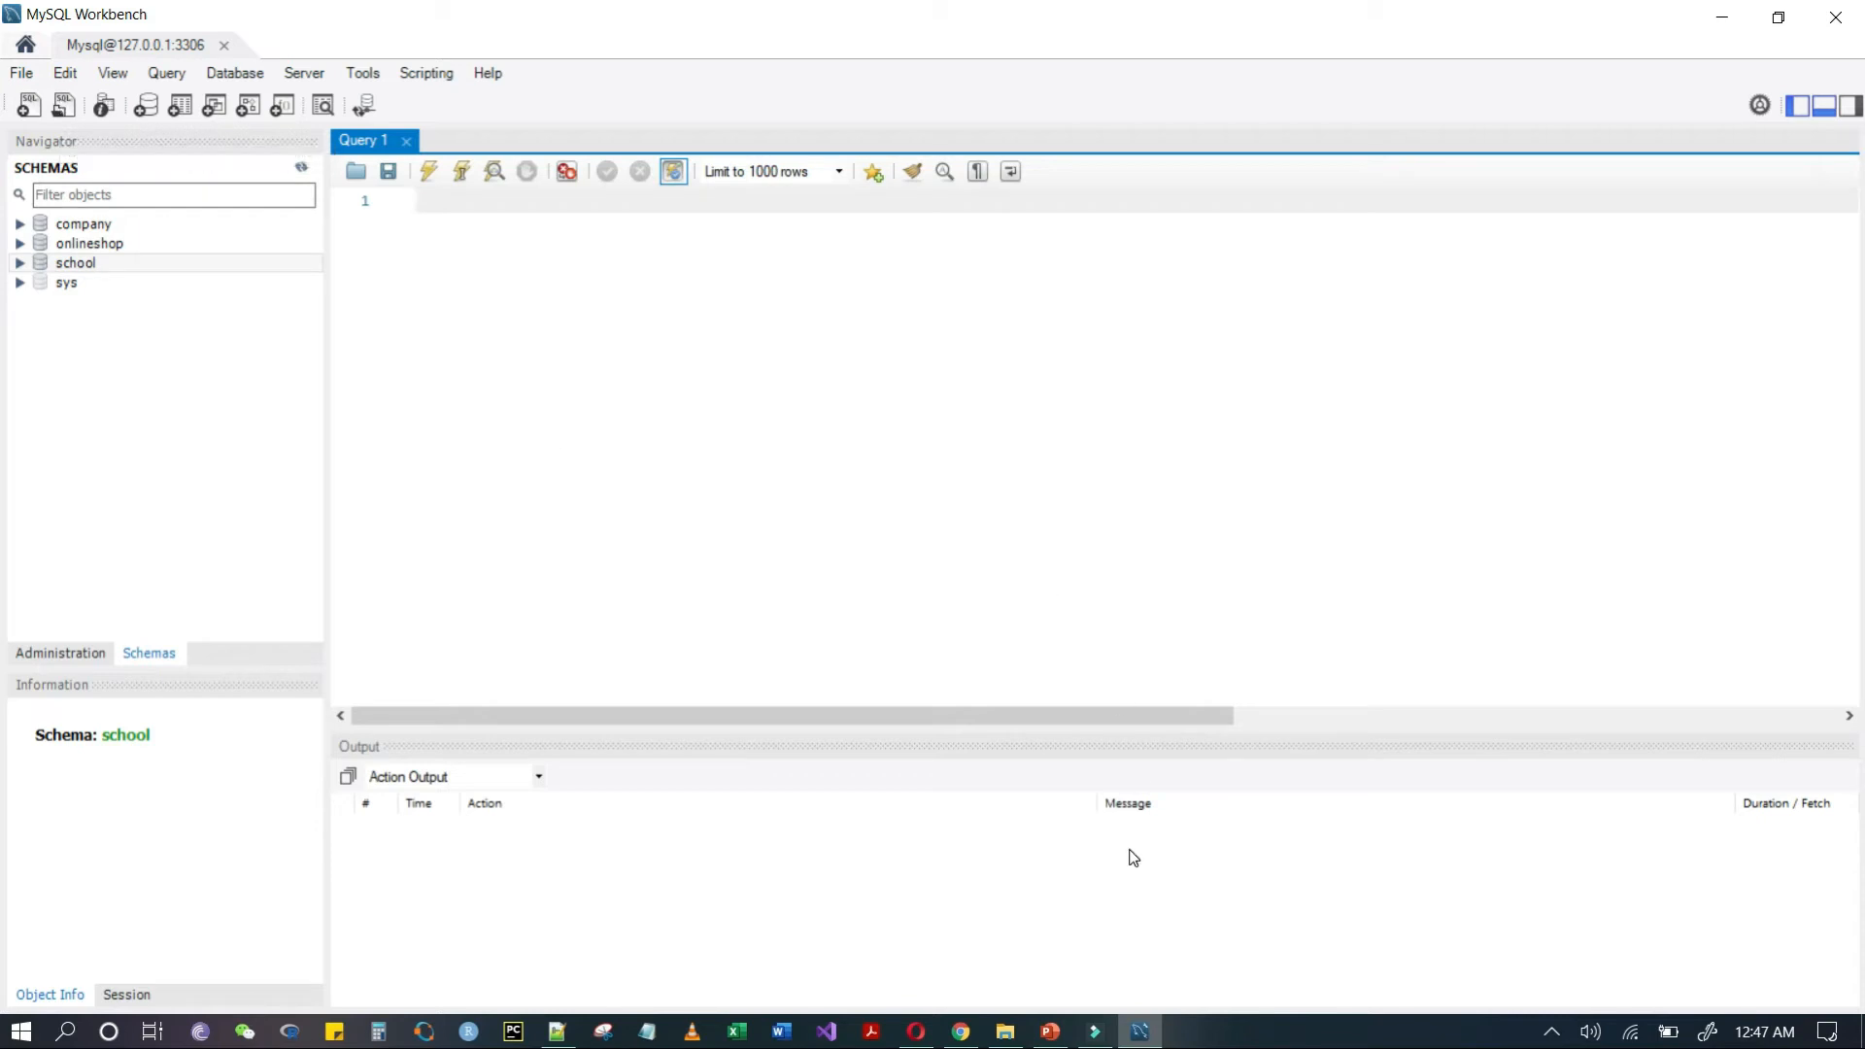
- Switch to File Explorer and open sql_all_databases.sql from the Database - Lab folder in MySQL Workbench
{"action": "left_click", "coordinate": [1005, 1032]}
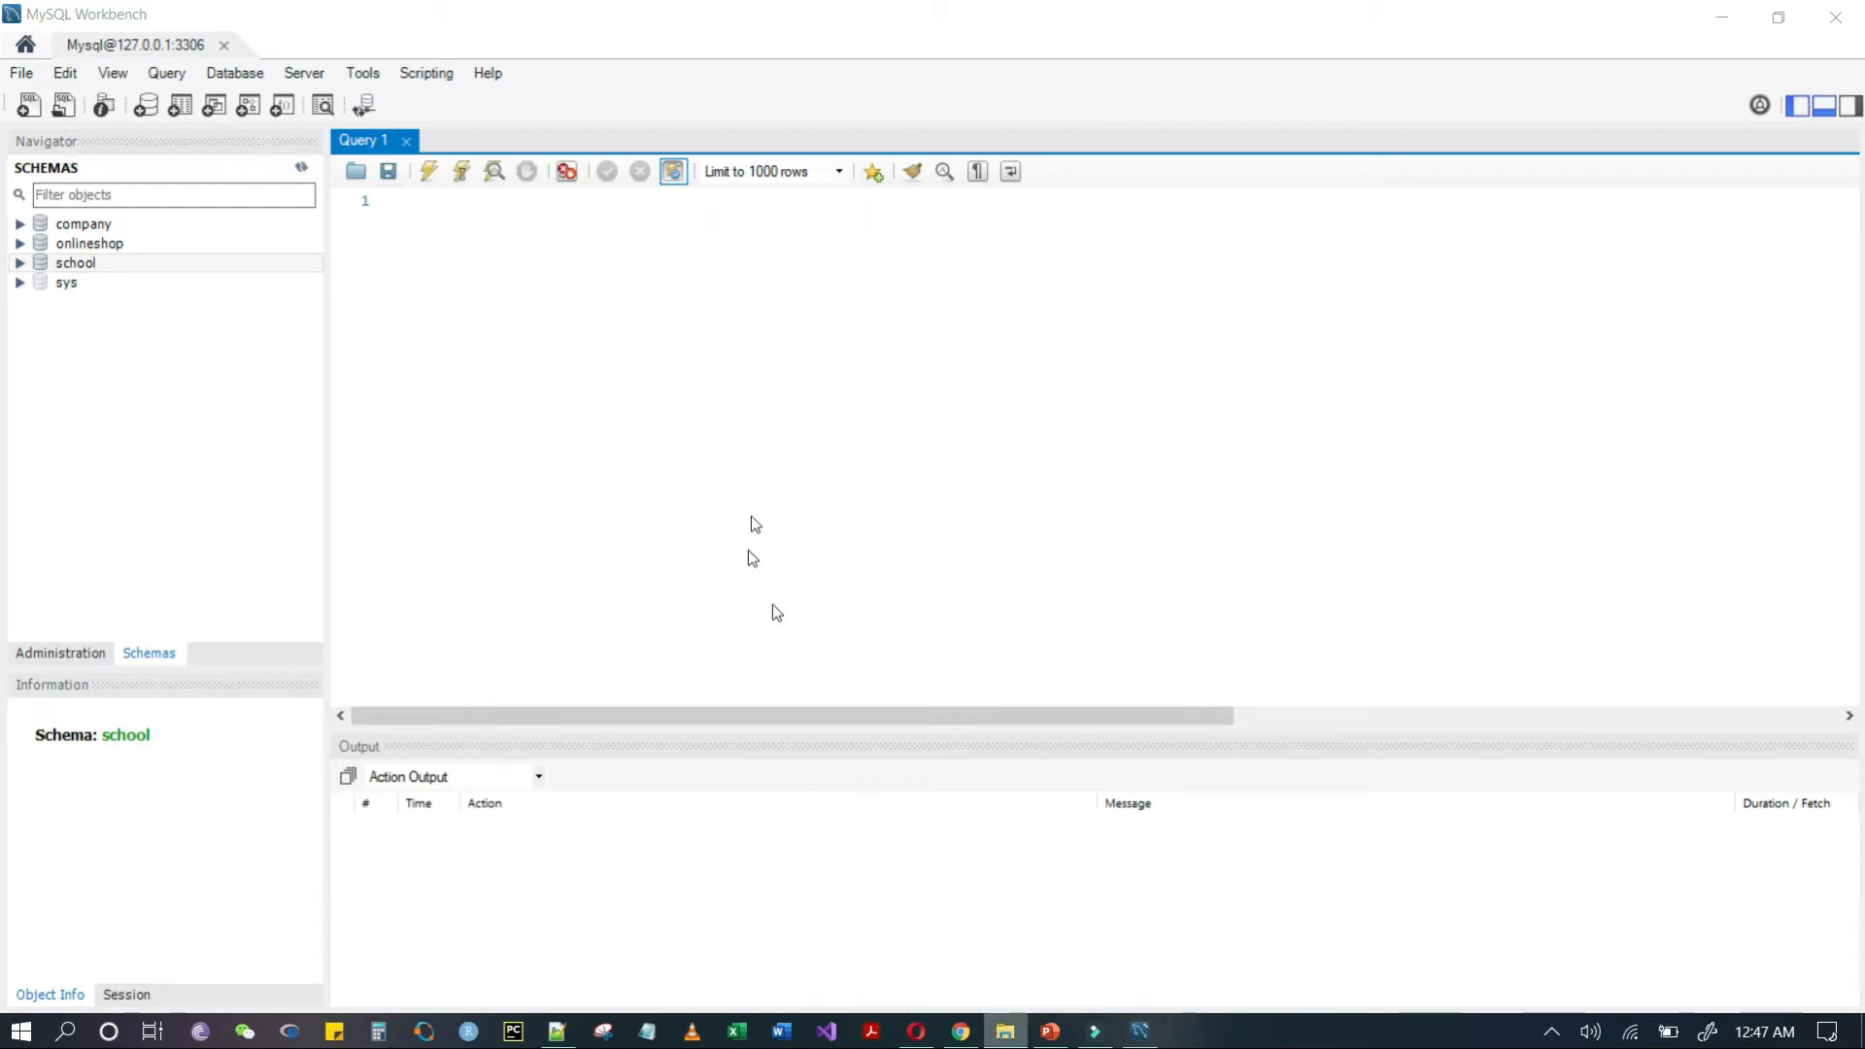
{"action": "left_click_drag", "start_coordinate": [327, 592], "coordinate": [278, 420]}
{"action": "left_click", "coordinate": [269, 408], "text": "ctrl"}
{"action": "left_click", "coordinate": [269, 408]}
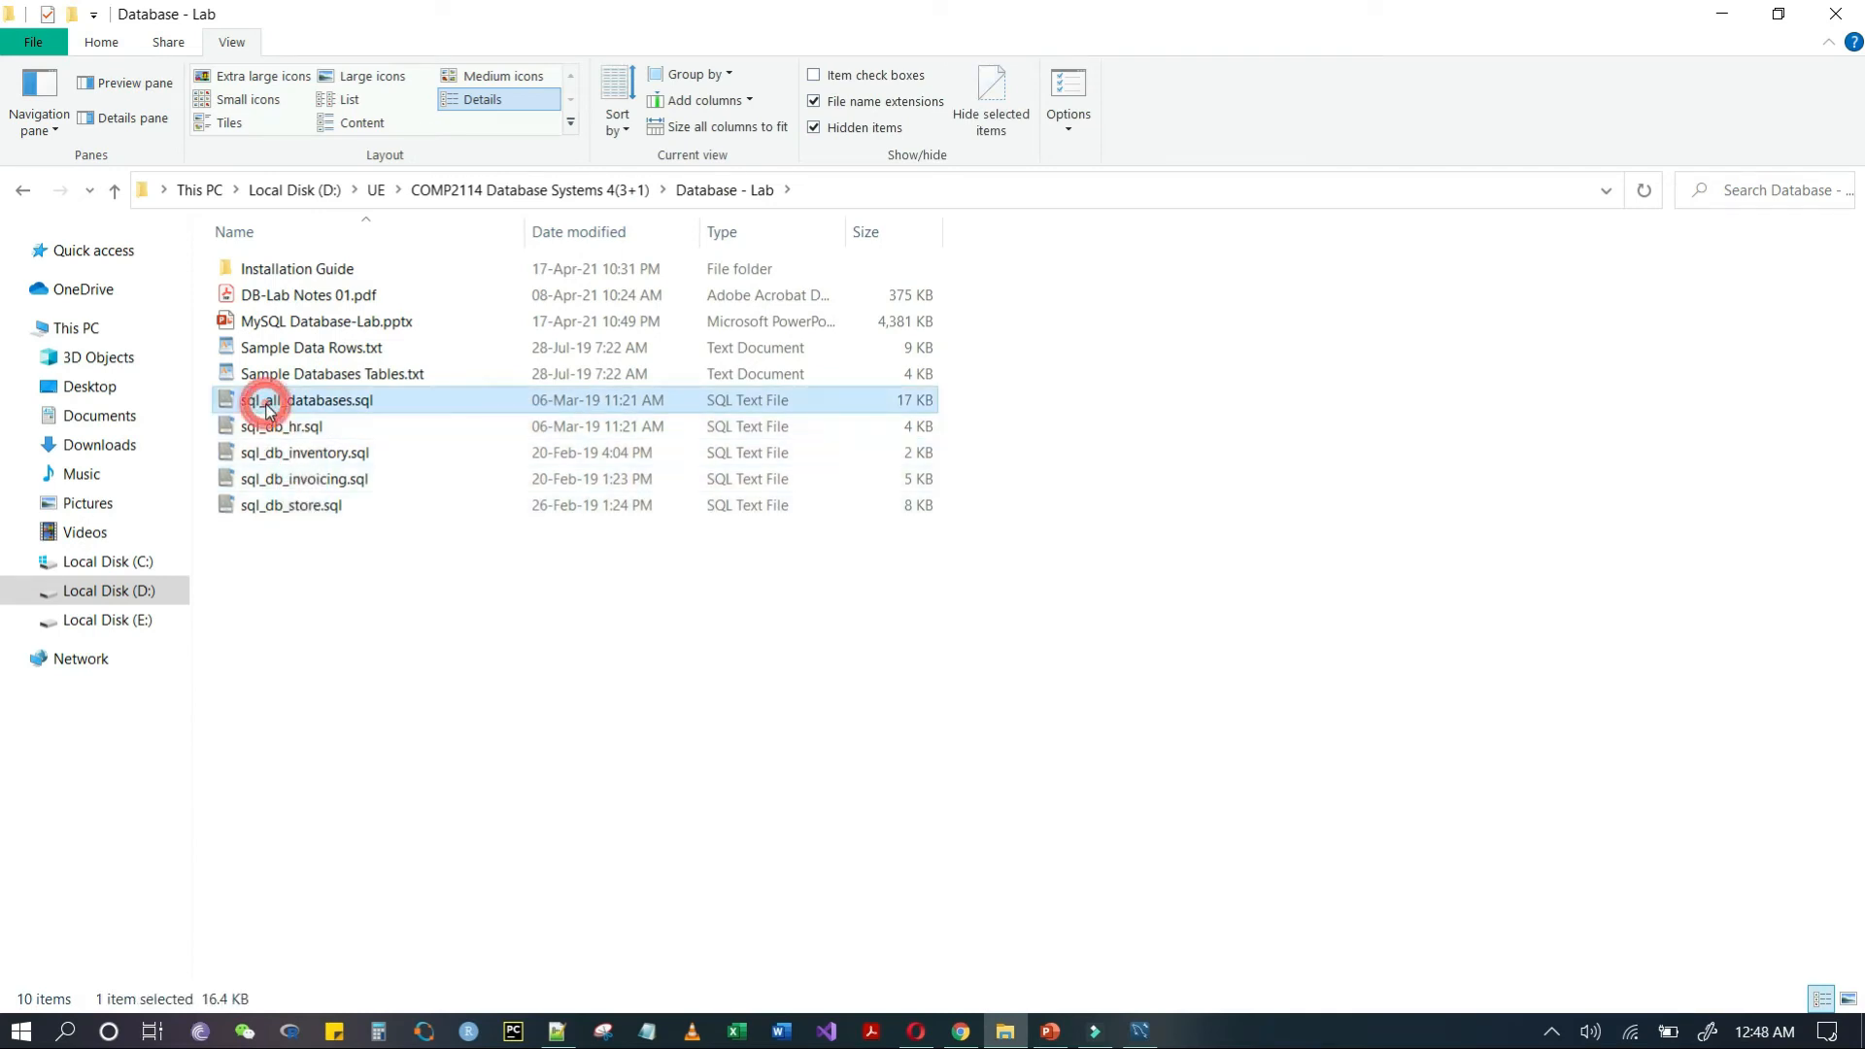
{"action": "left_click", "coordinate": [309, 405]}
{"action": "left_click", "coordinate": [1144, 1035]}
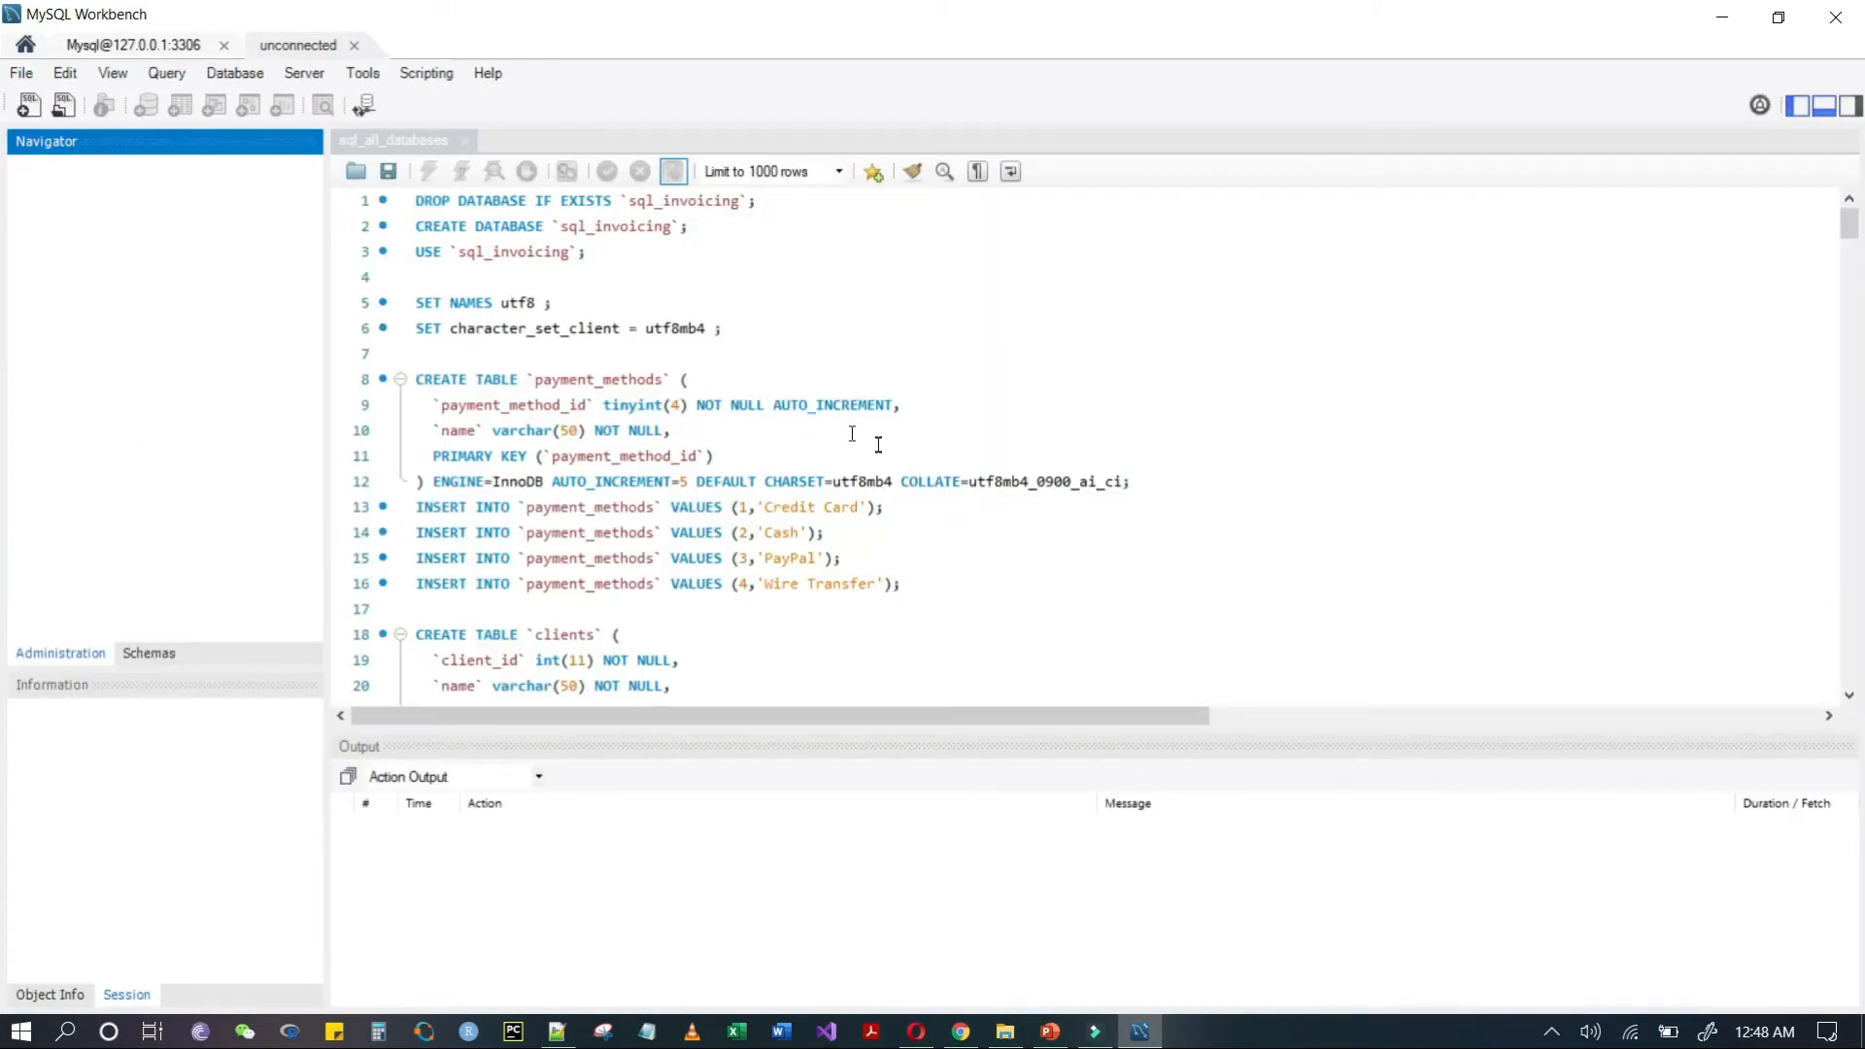
- Copy the entire sql_all_databases script and paste it into Query 1 of the 127.0.0.1:3306 connection
{"action": "left_click", "coordinate": [624, 275]}
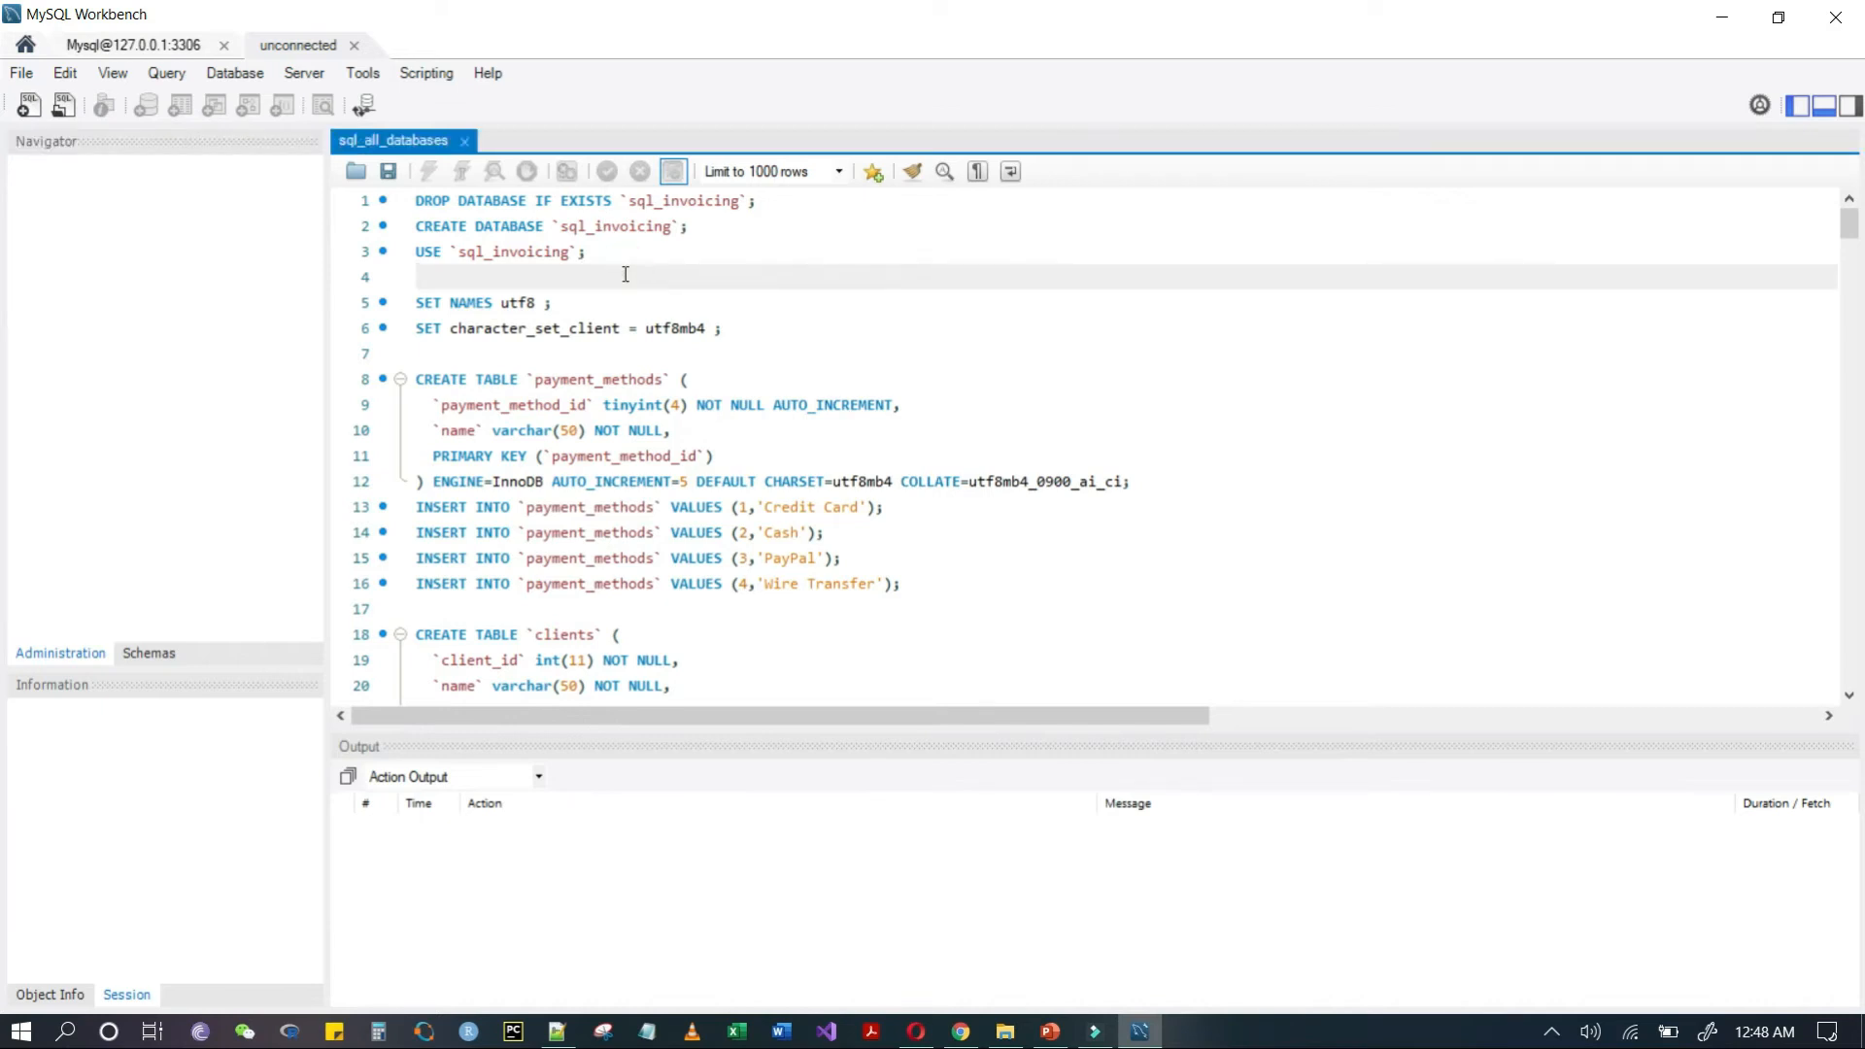
{"action": "key", "text": "ctrl+a"}
{"action": "key", "text": "ctrl+c"}
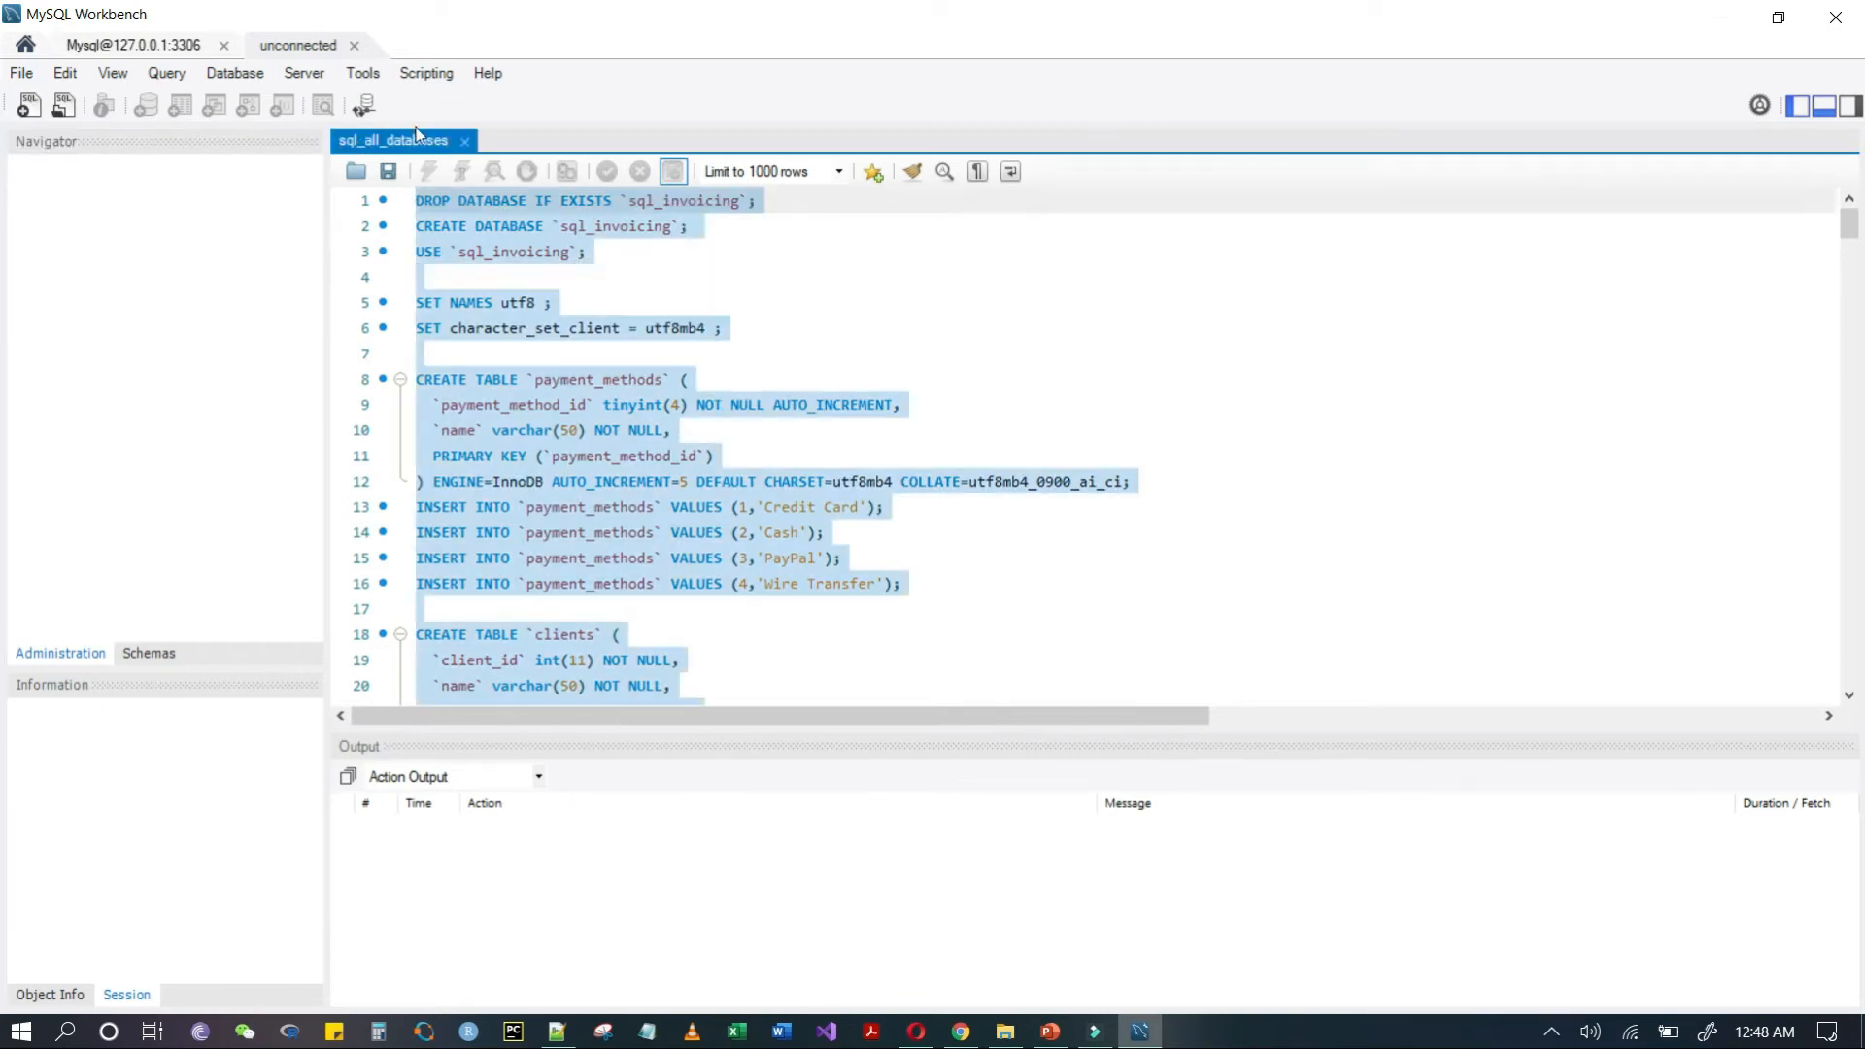
{"action": "left_click", "coordinate": [138, 43]}
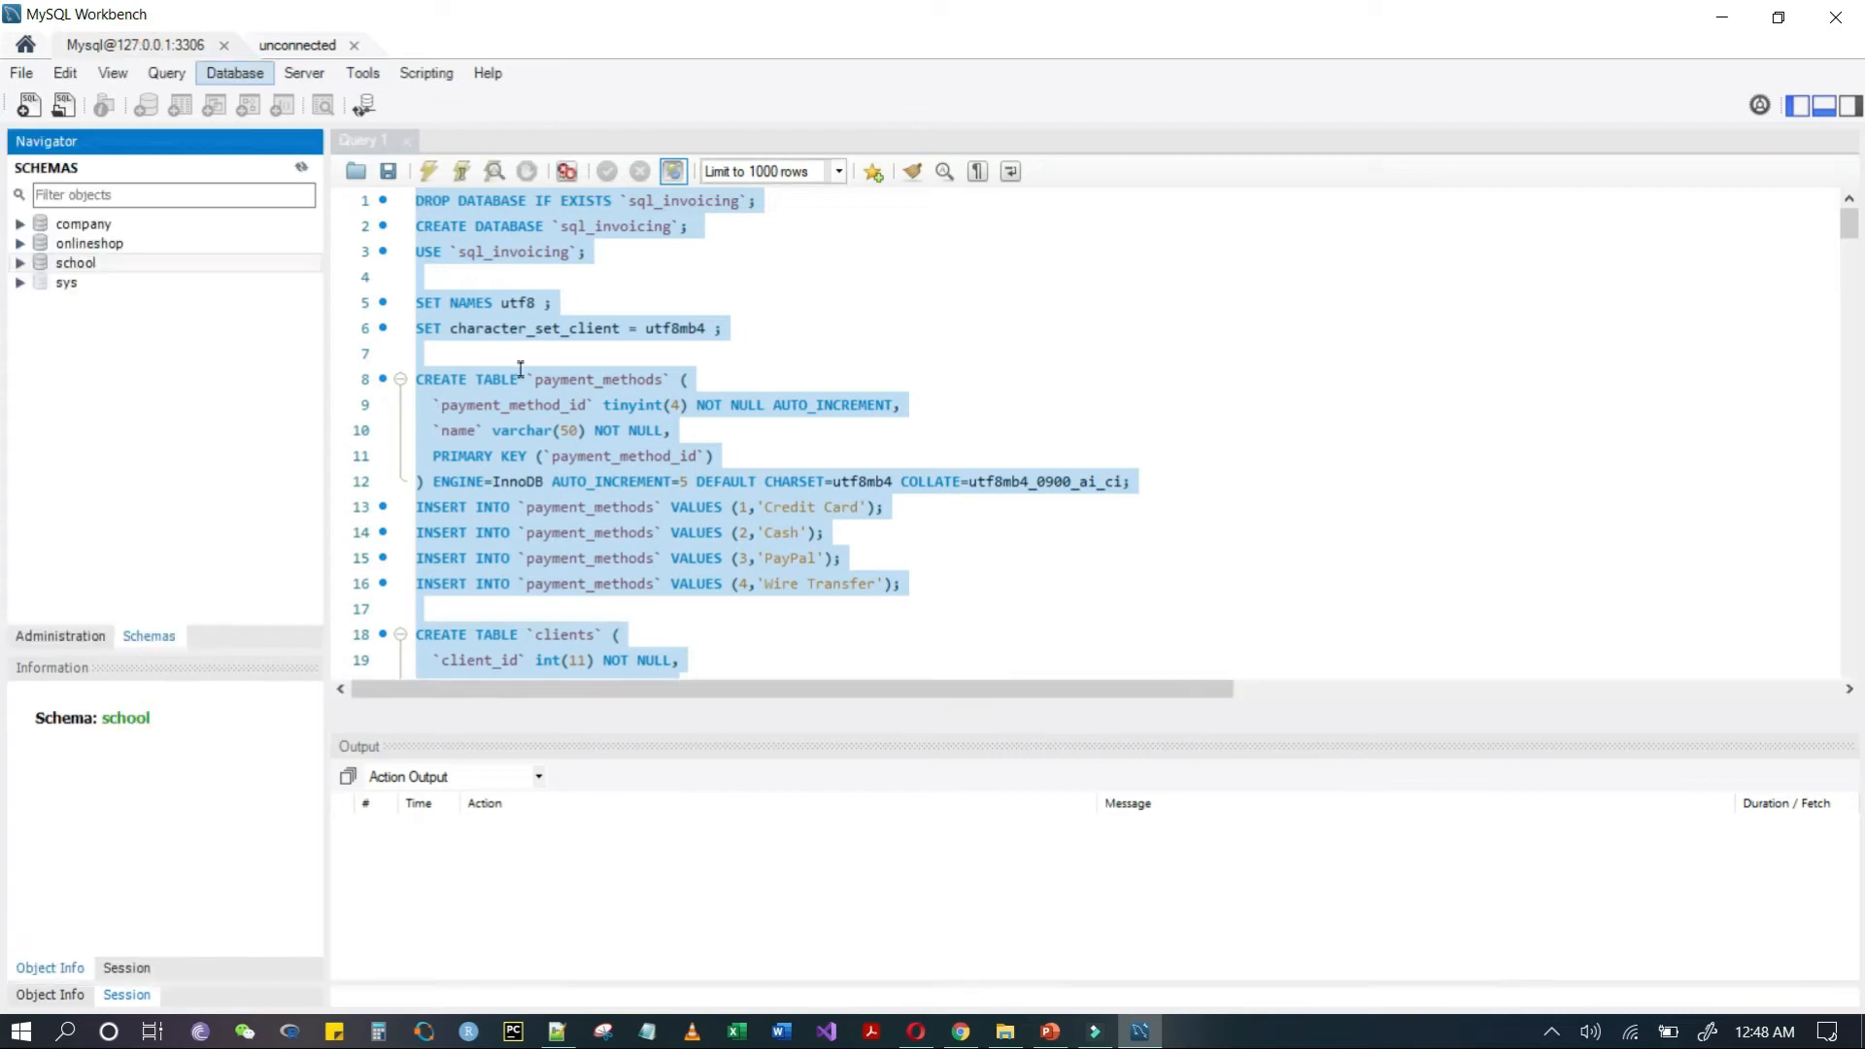
{"action": "left_click", "coordinate": [674, 392]}
{"action": "key", "text": "ctrl+v"}
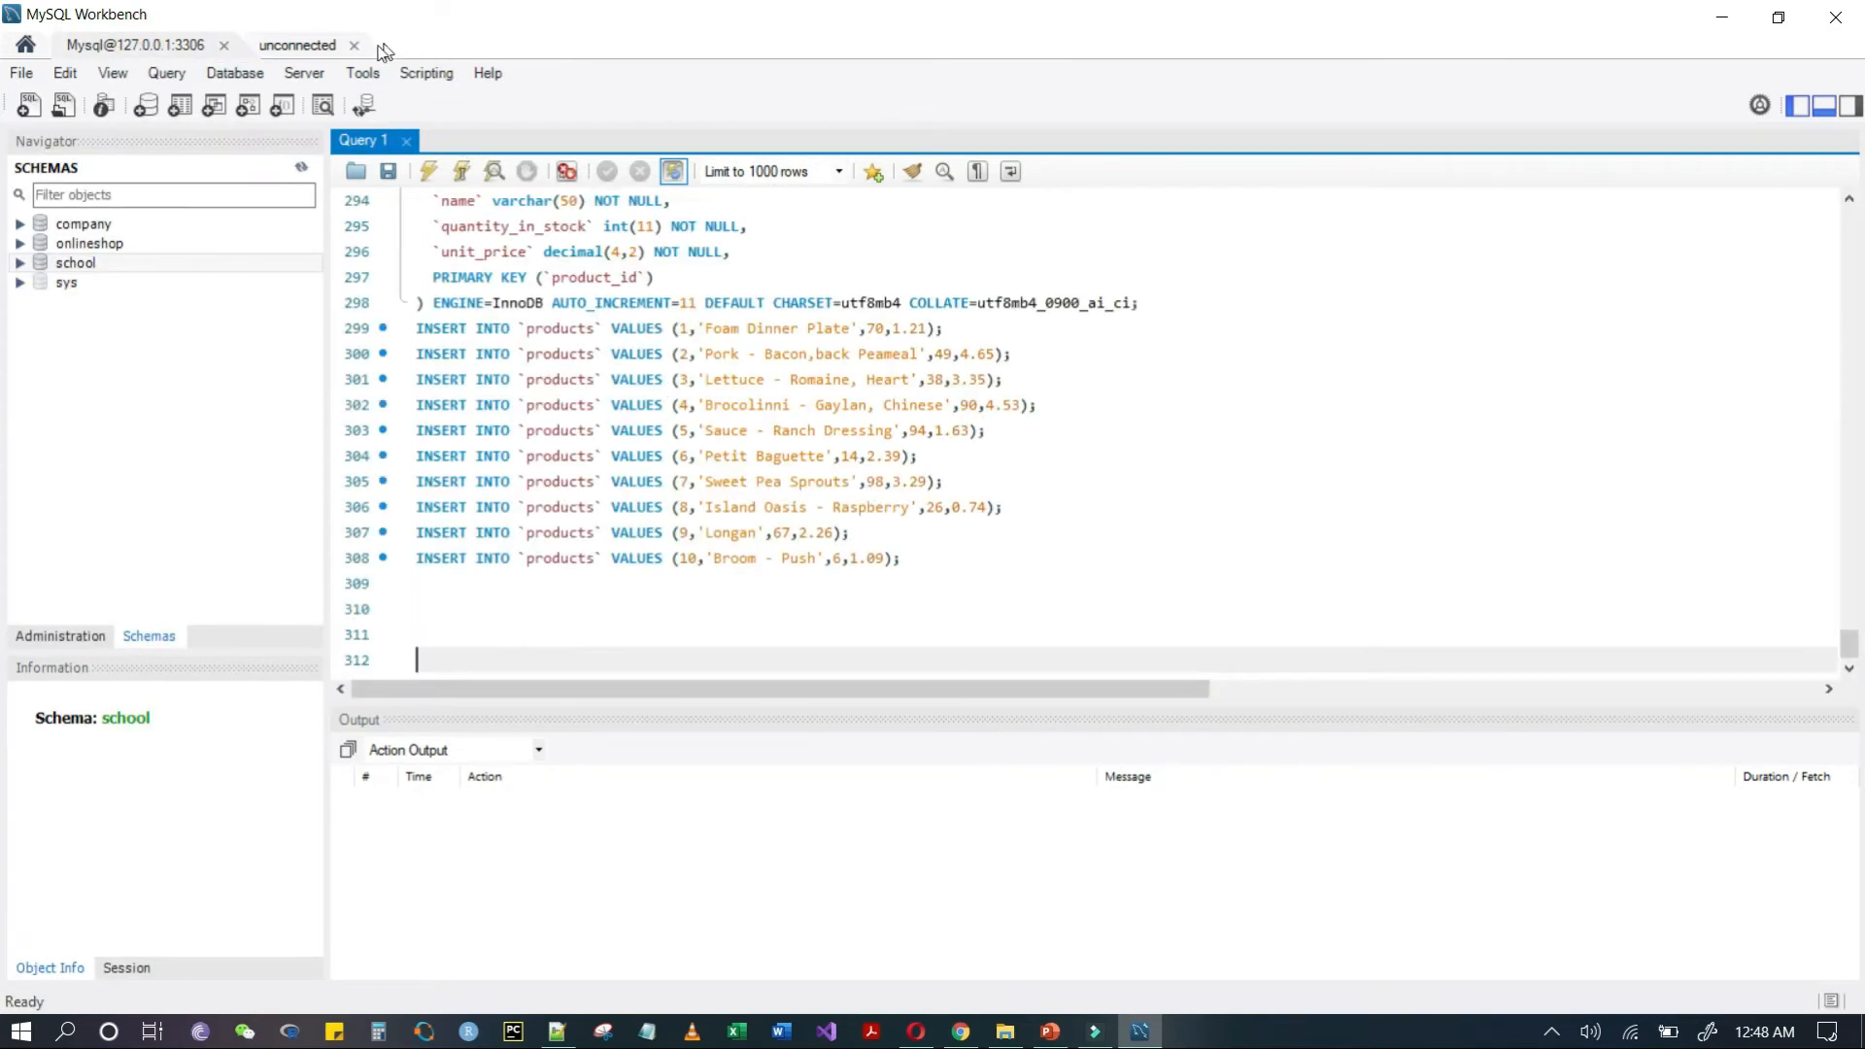
- Close the unconnected script session and return to the beginning of the pasted script in Query 1
{"action": "left_click", "coordinate": [354, 45]}
{"action": "left_click", "coordinate": [352, 44]}
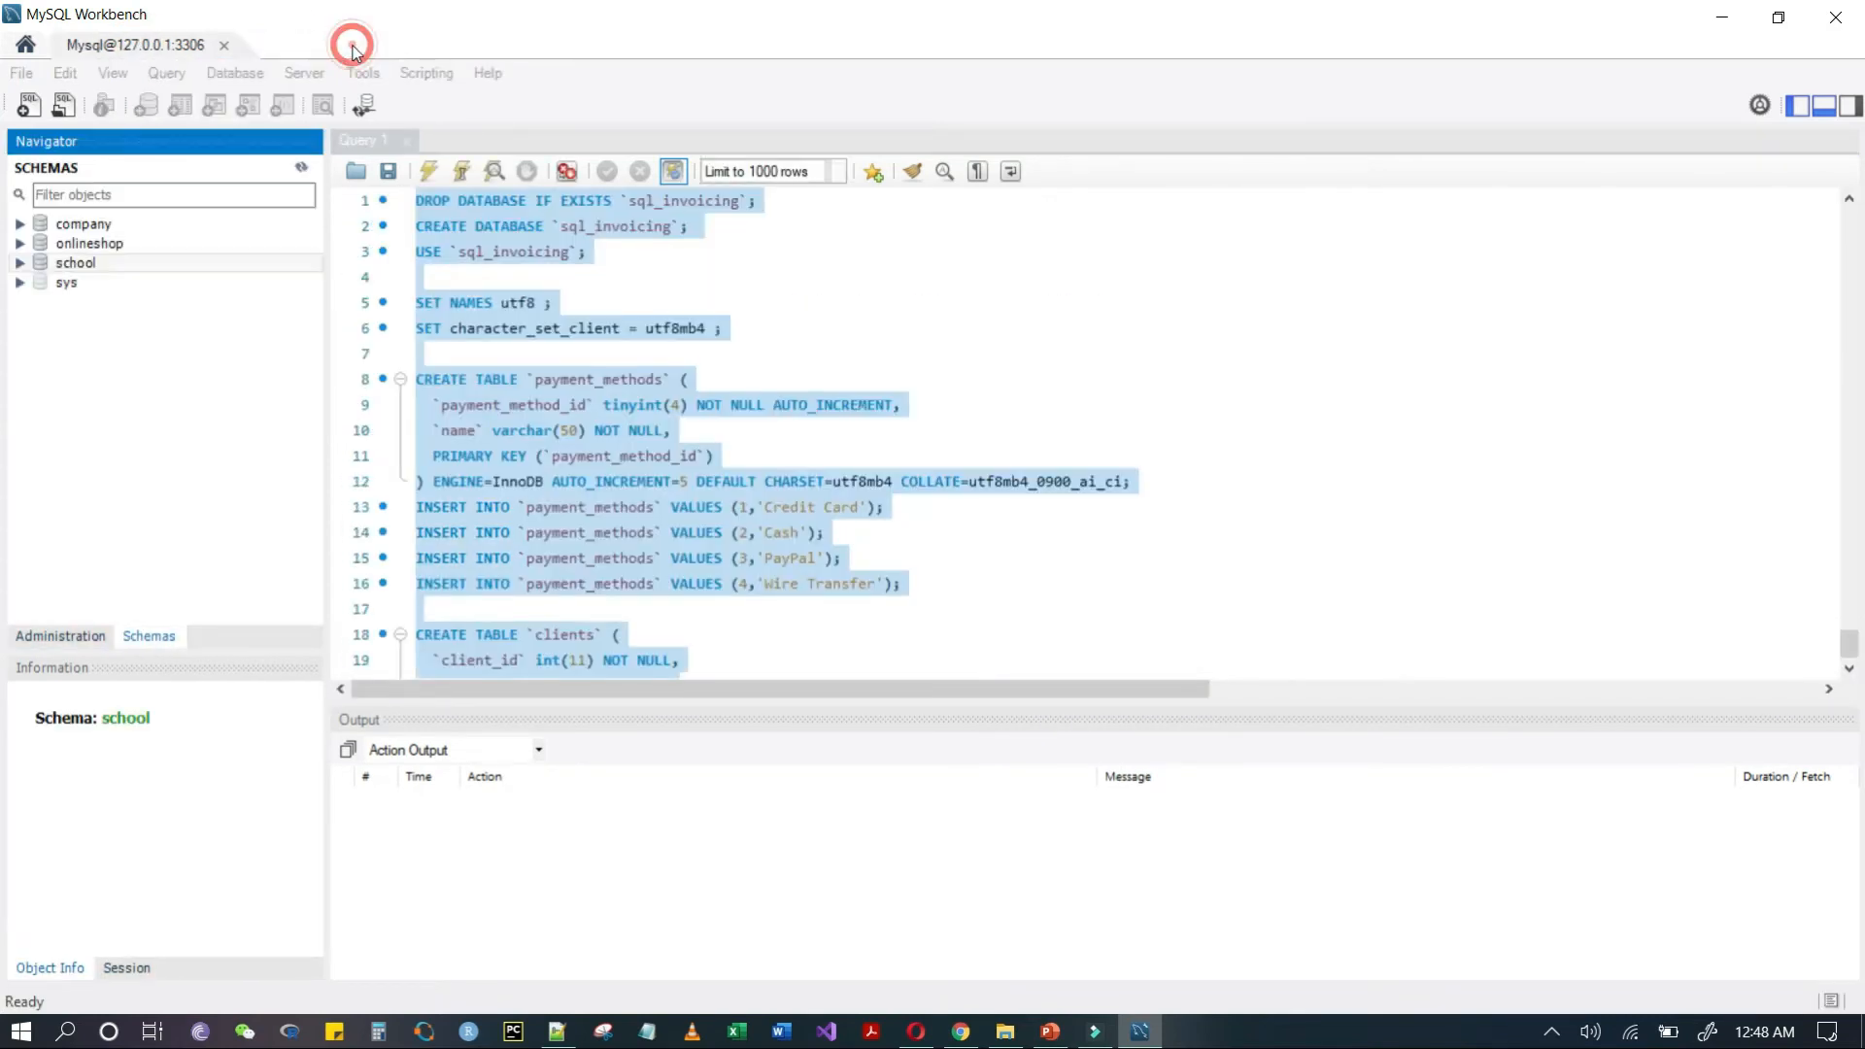
{"action": "left_click", "coordinate": [651, 374]}
{"action": "scroll", "coordinate": [653, 372], "scroll_direction": "up", "scroll_amount": 20}
{"action": "scroll", "coordinate": [652, 372], "scroll_direction": "up", "scroll_amount": 20}
{"action": "left_click", "coordinate": [702, 303]}
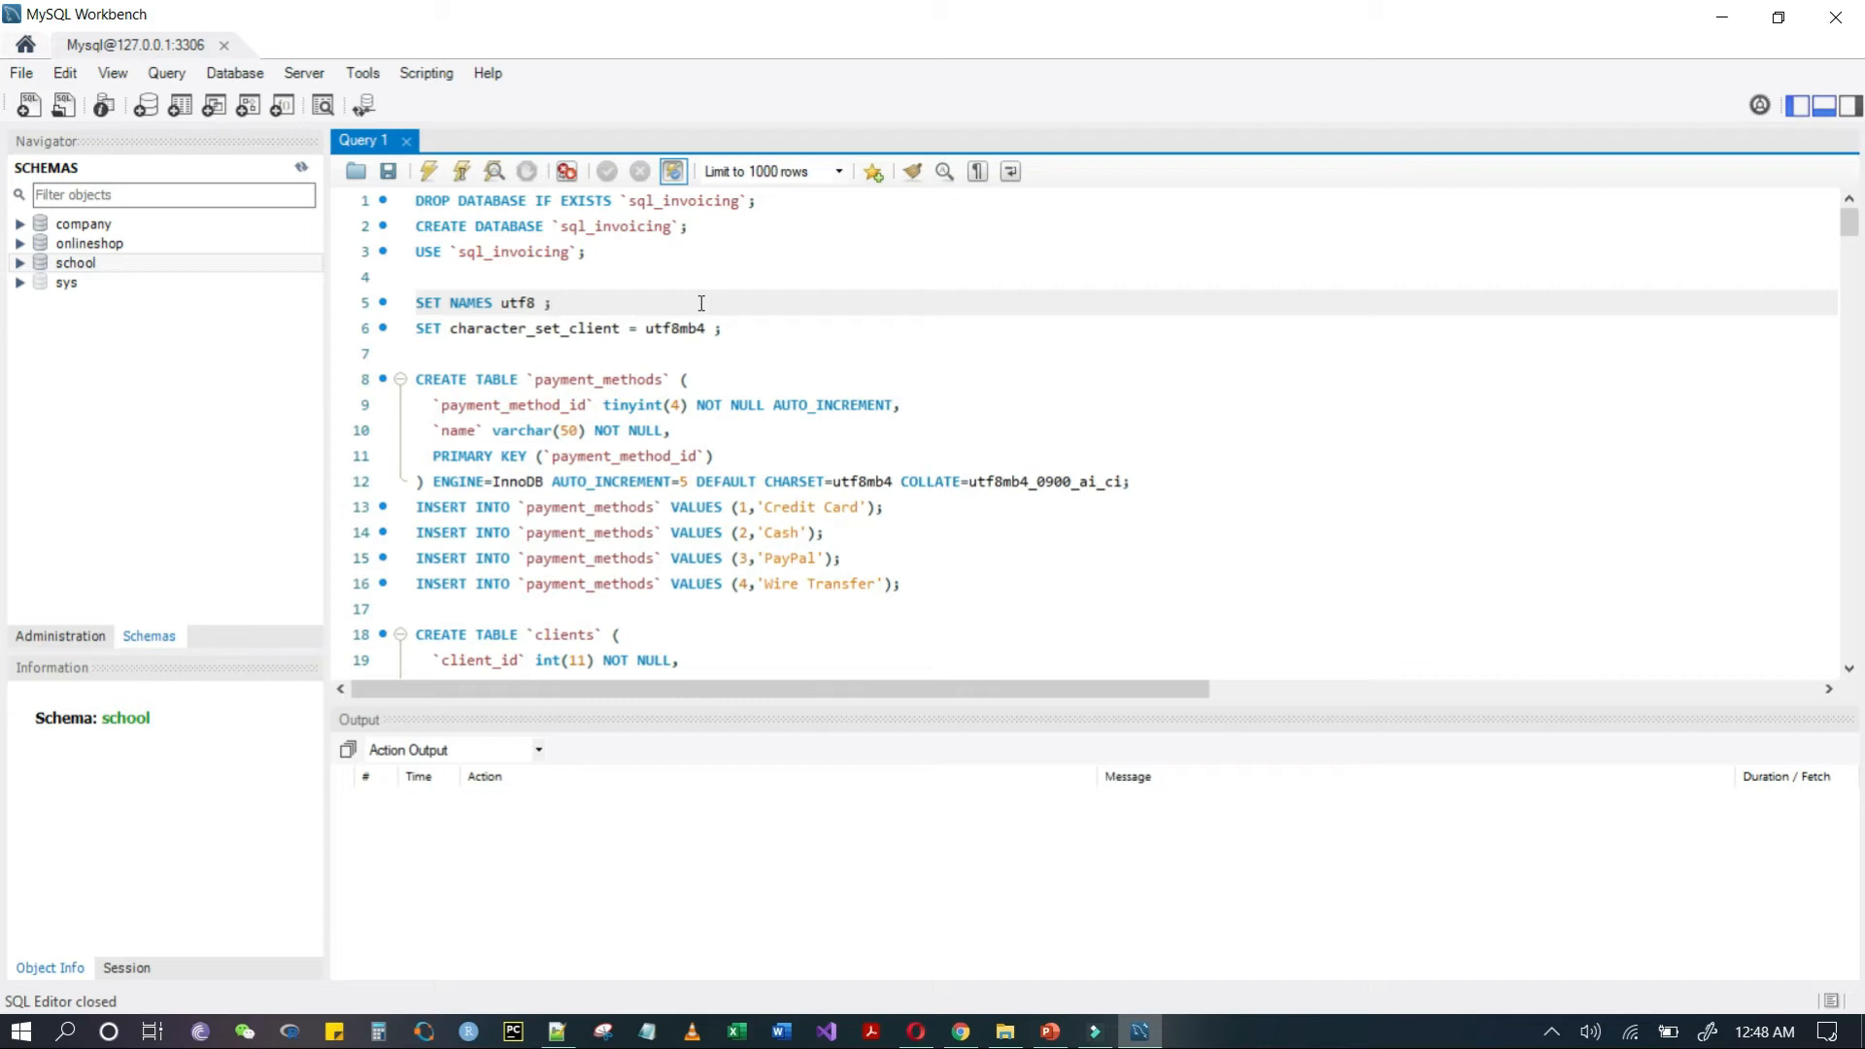
- Examine the opening statements that drop, create and select the sql_invoicing database
{"action": "left_click", "coordinate": [418, 201]}
{"action": "left_click_drag", "start_coordinate": [418, 201], "coordinate": [740, 201]}
{"action": "double_click", "coordinate": [670, 202]}
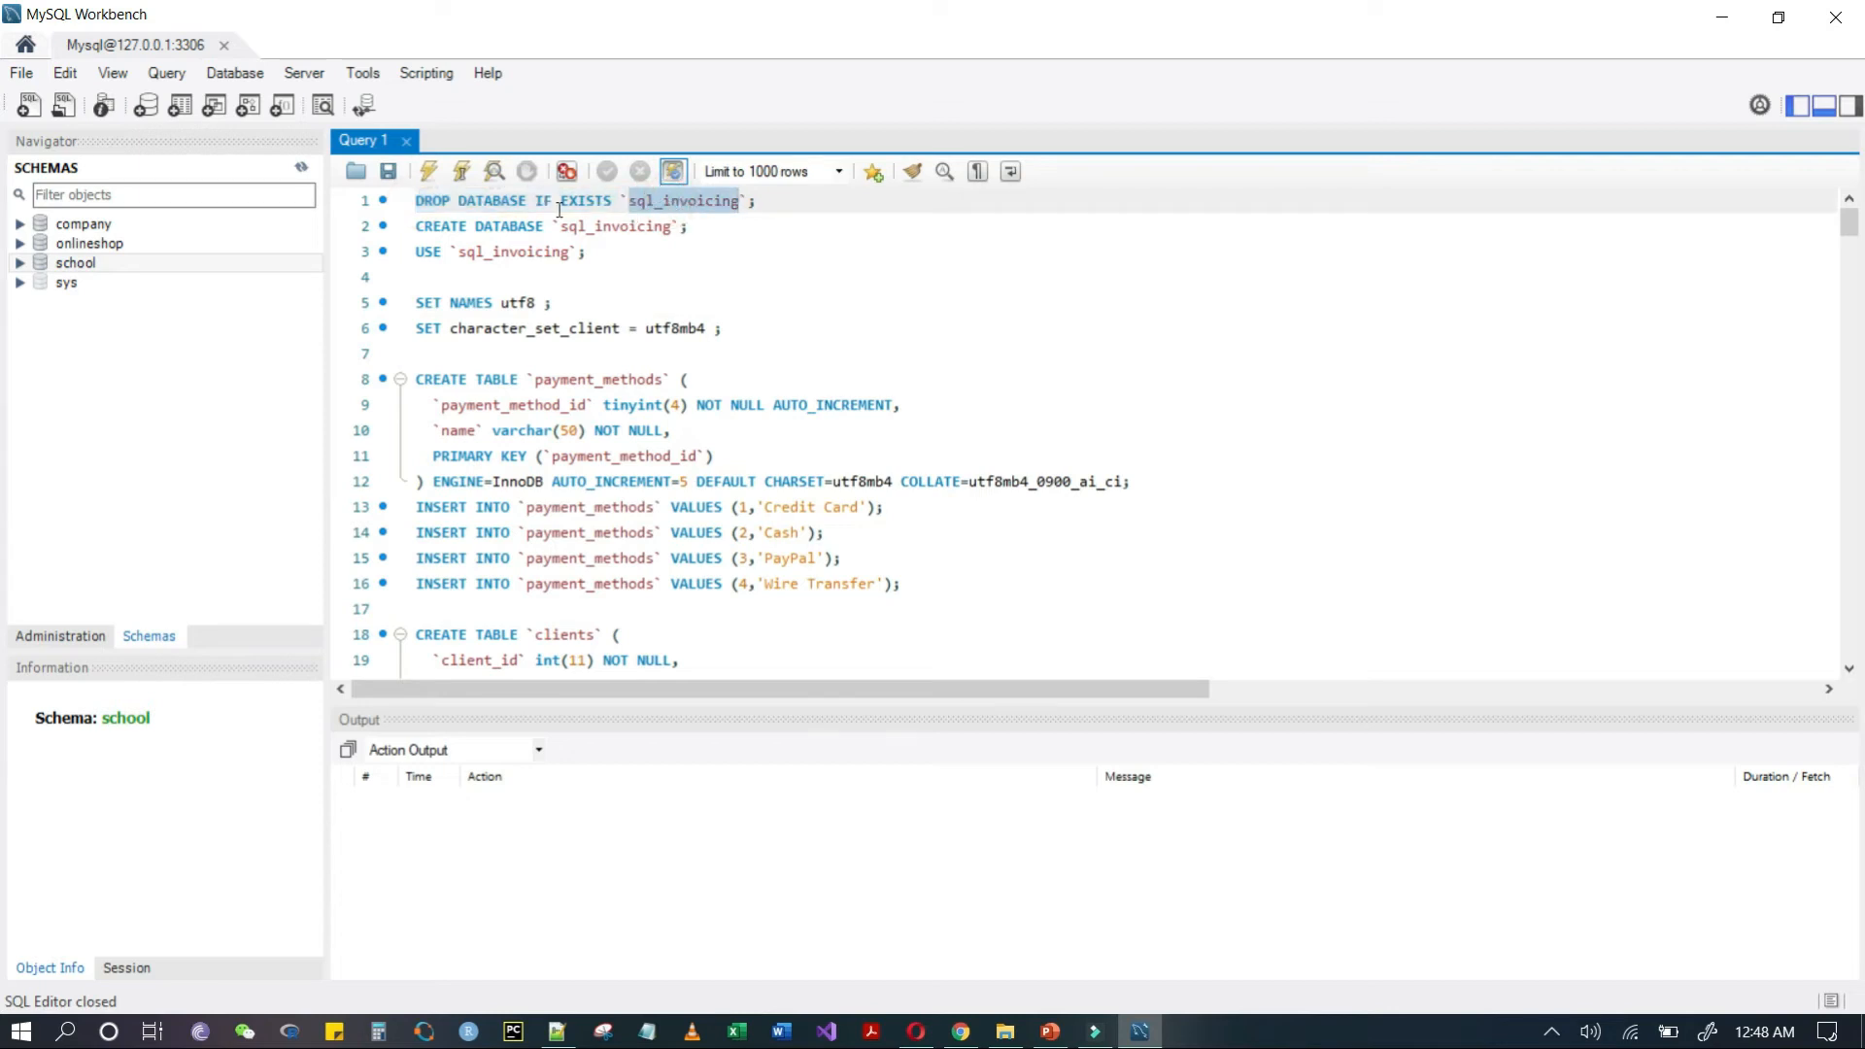
{"action": "double_click", "coordinate": [648, 227]}
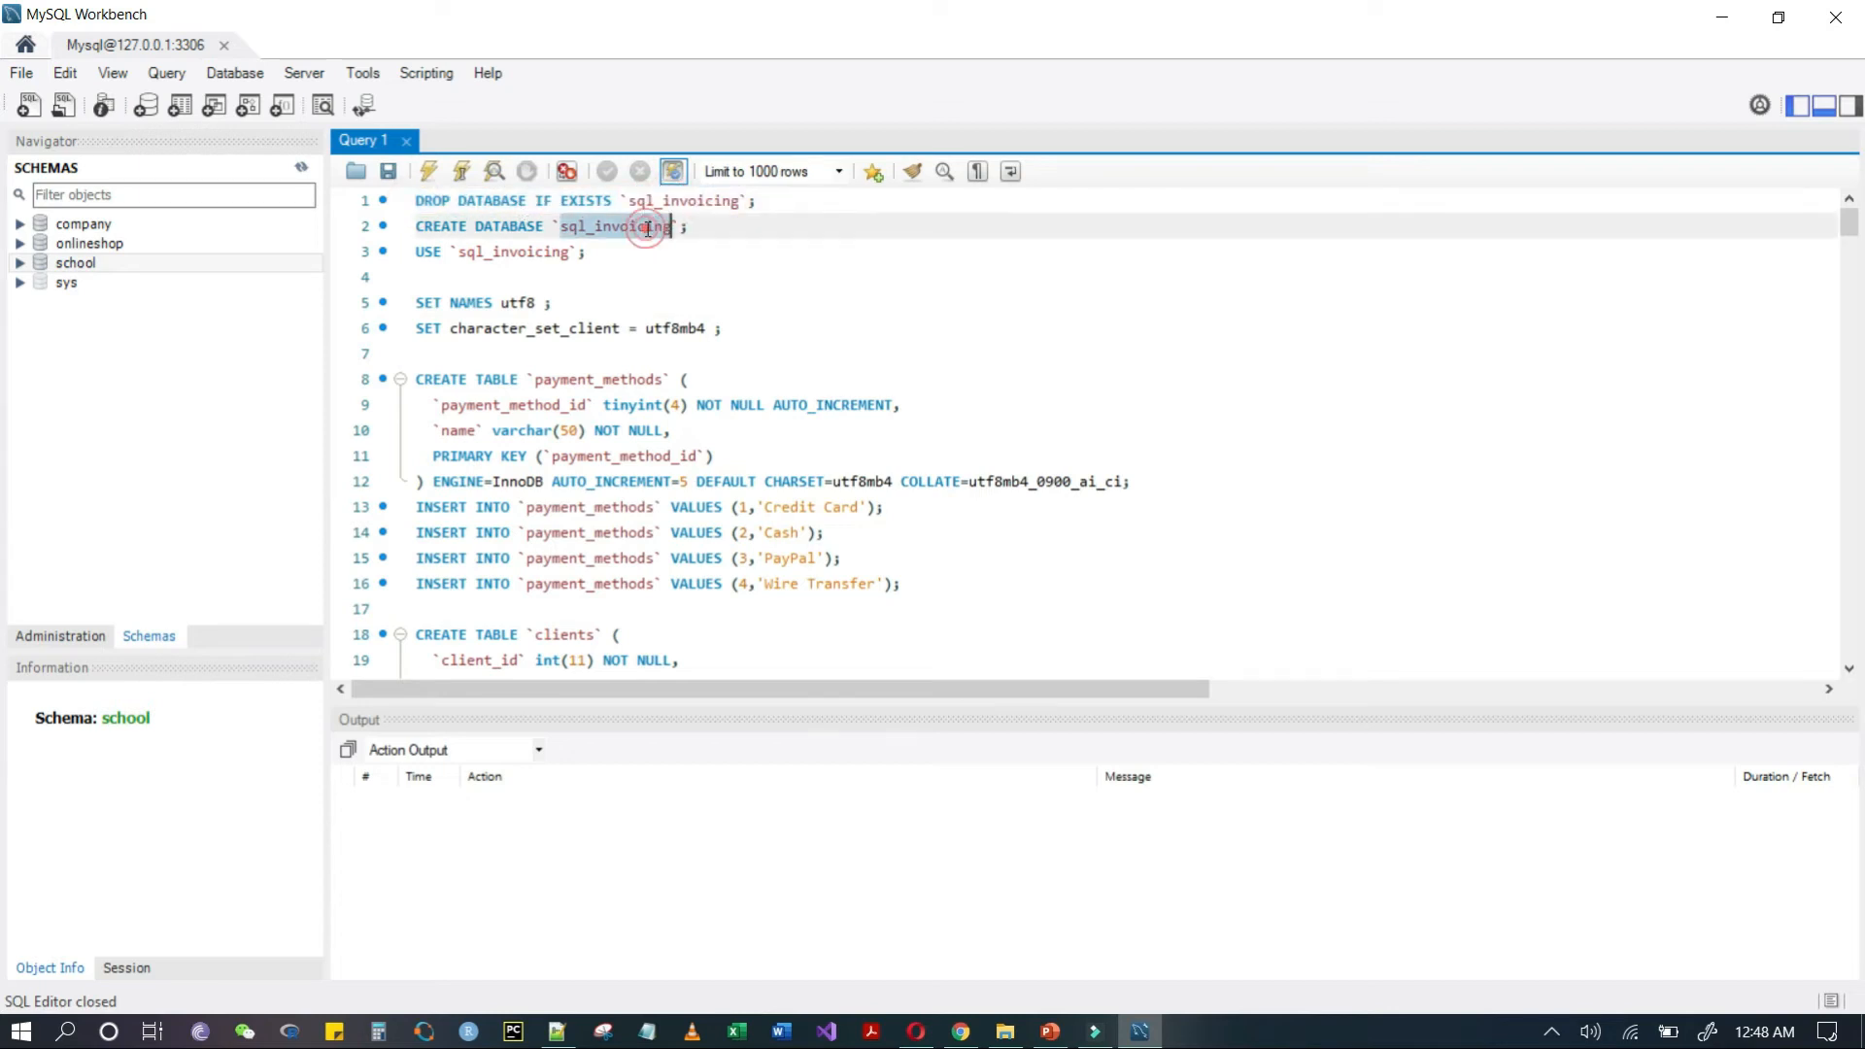
{"action": "left_click", "coordinate": [500, 252]}
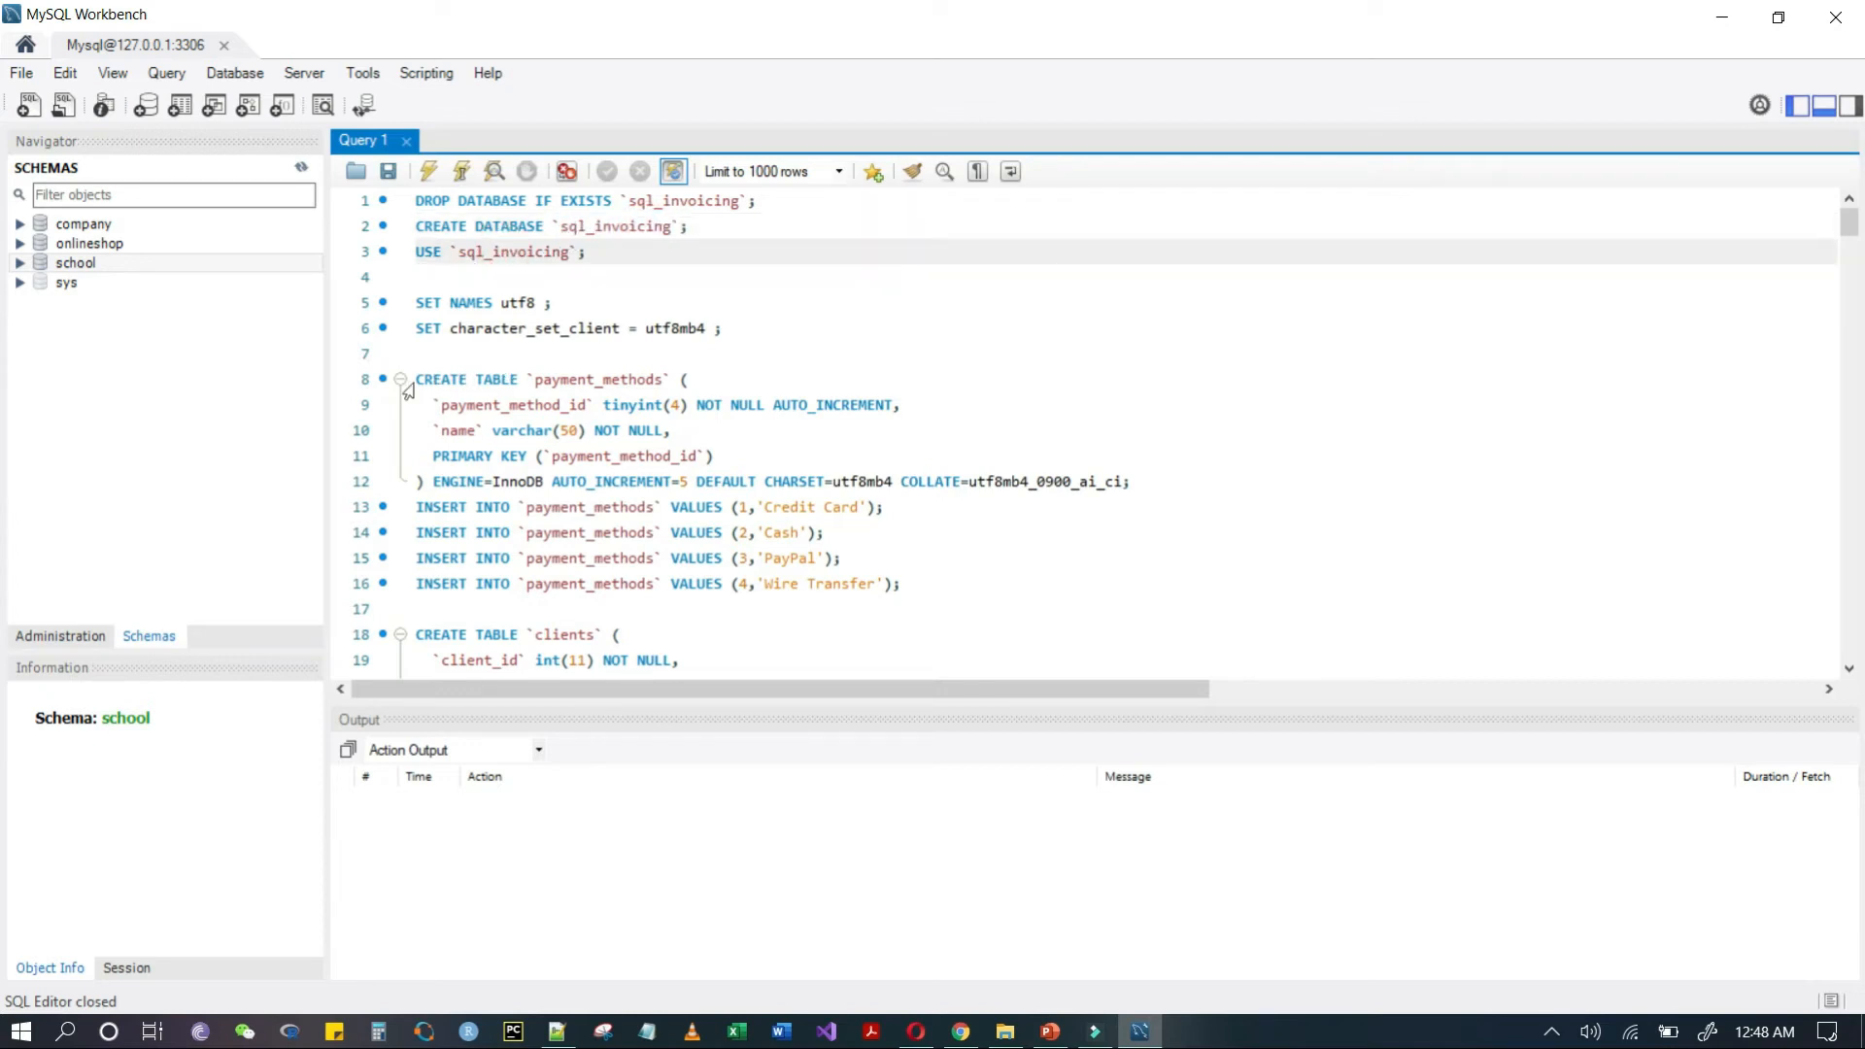
- Examine the payment_methods table definition, its payment_method_id and name columns, and its INSERT statements
{"action": "left_click", "coordinate": [564, 380]}
{"action": "double_click", "coordinate": [564, 379]}
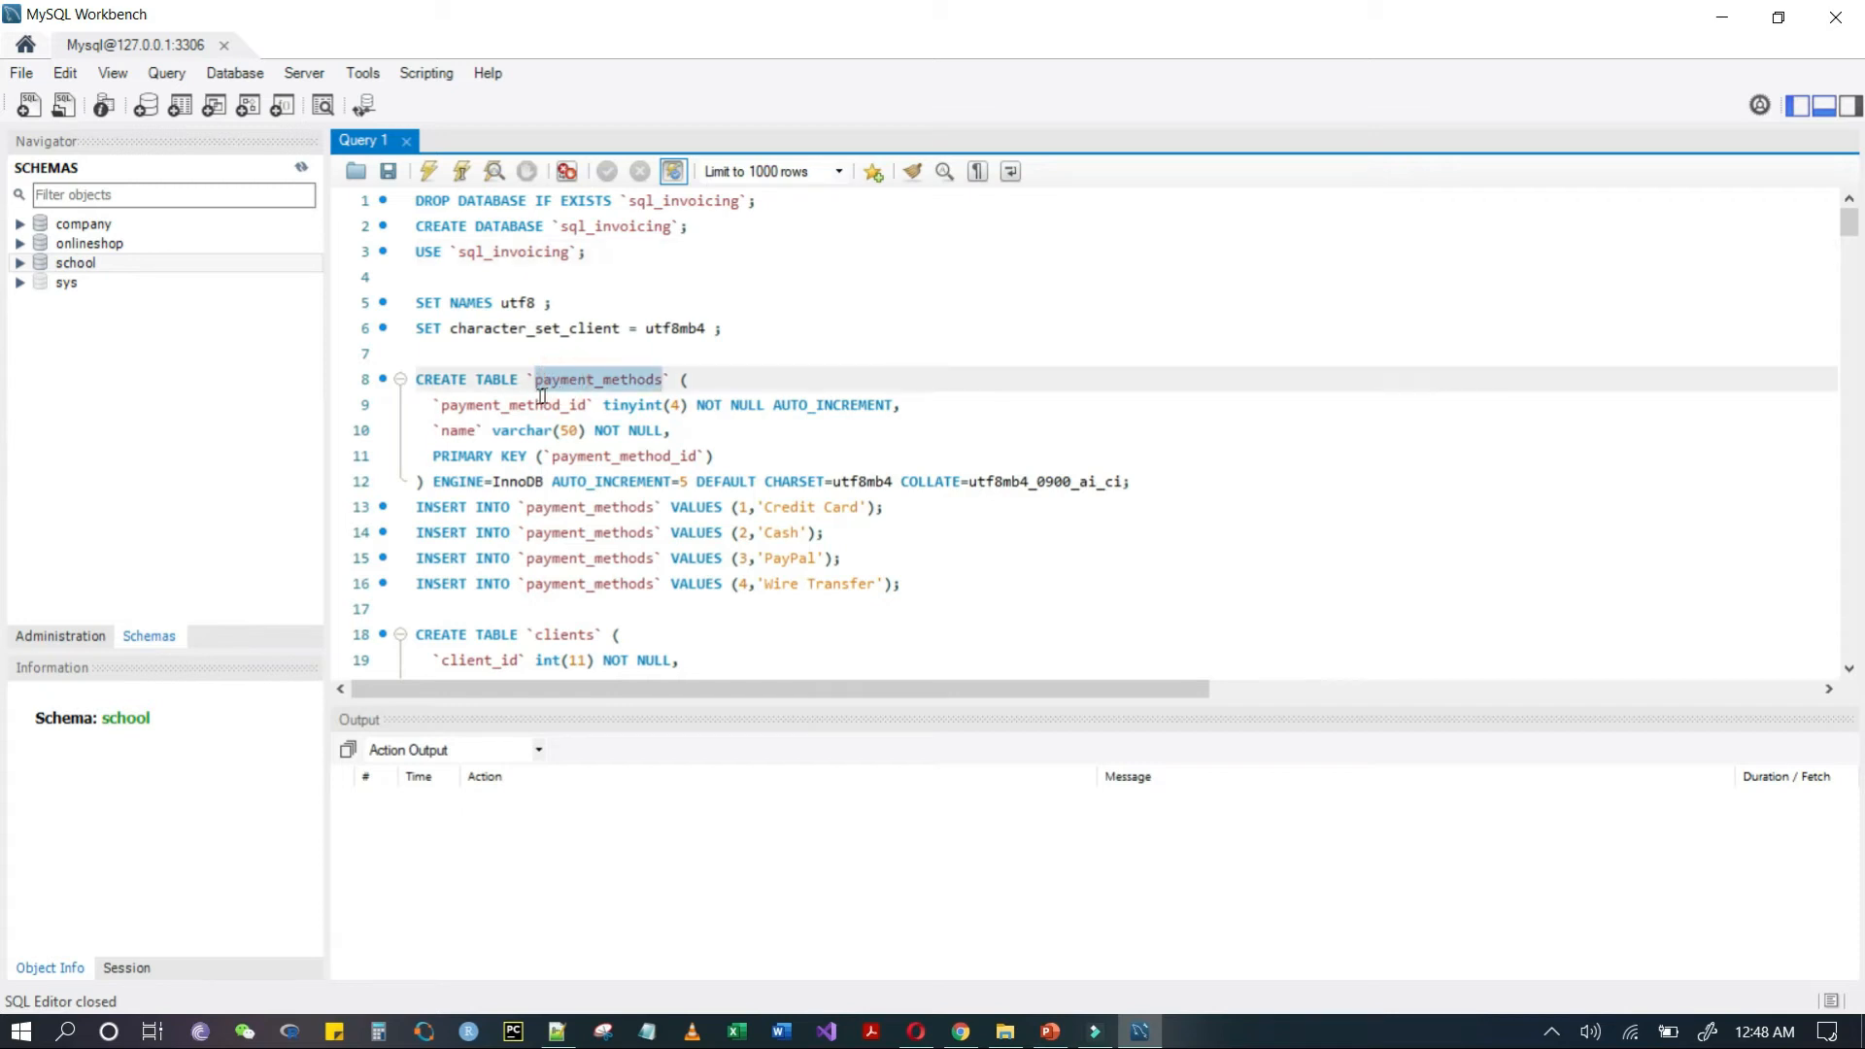
{"action": "double_click", "coordinate": [494, 405]}
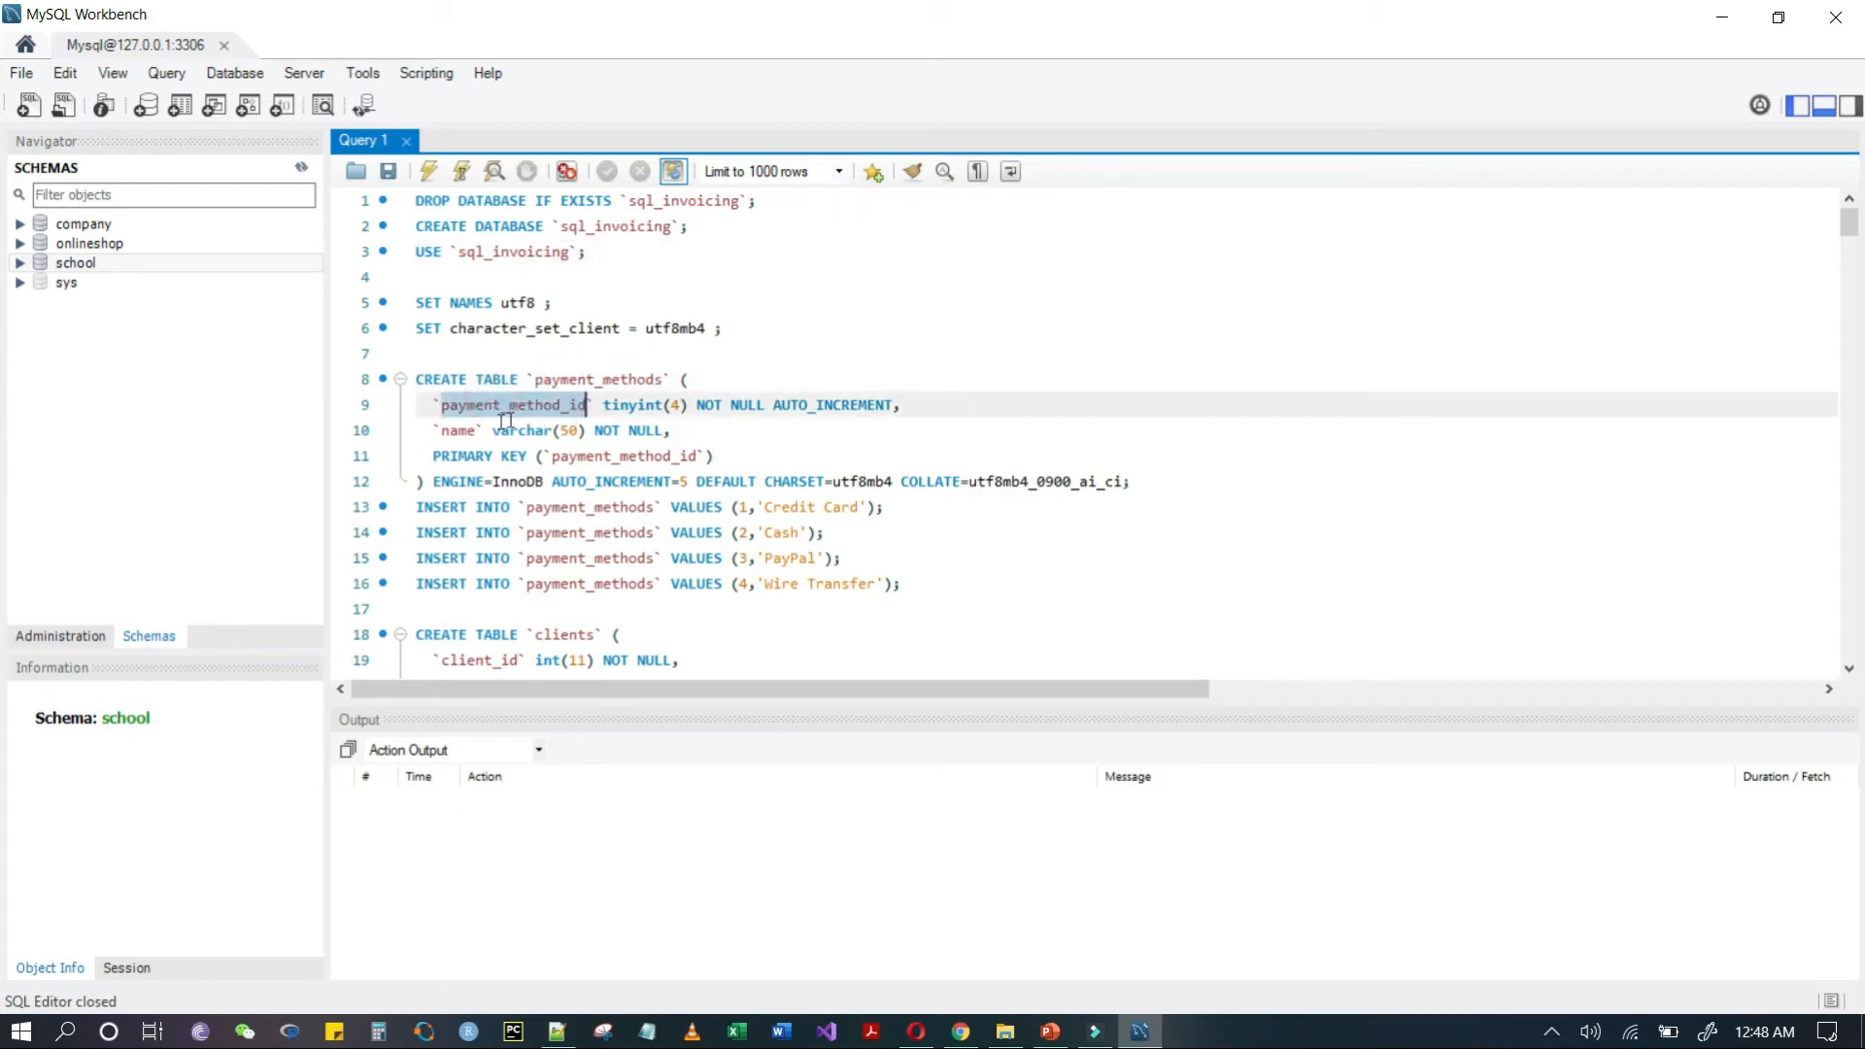
{"action": "double_click", "coordinate": [463, 431]}
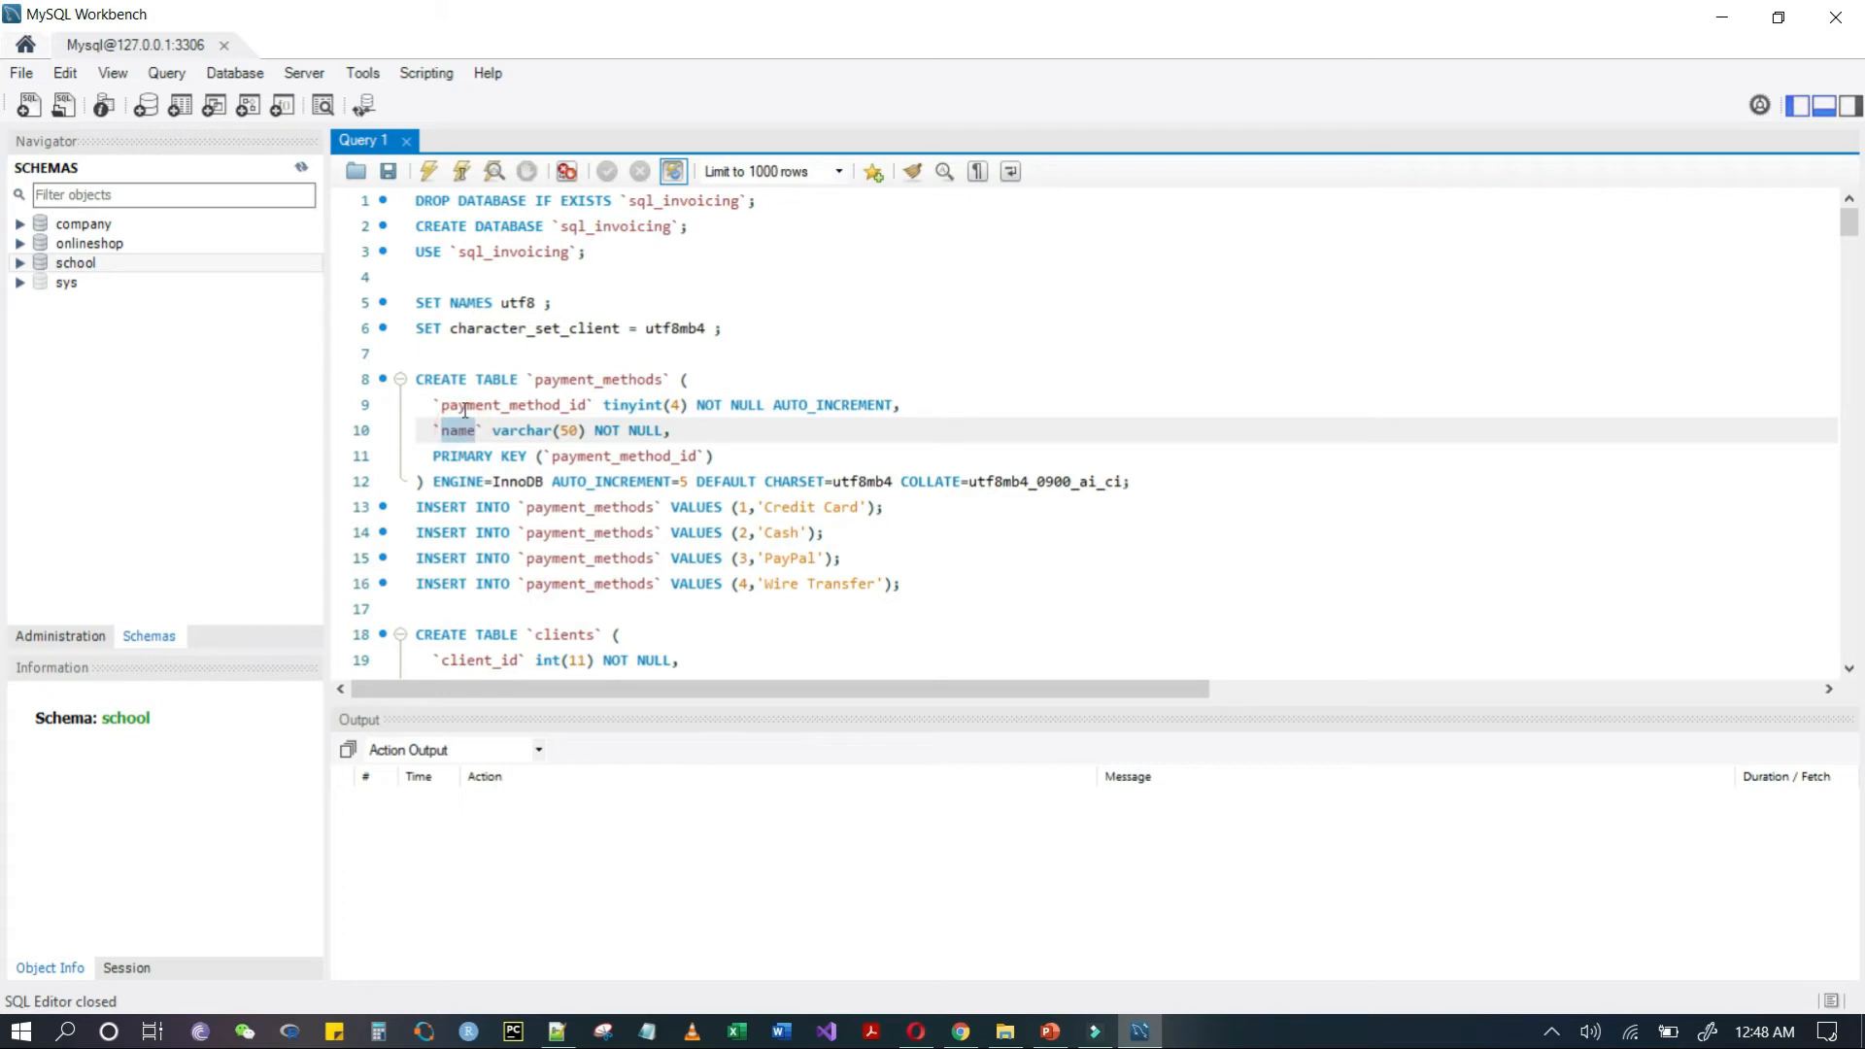
{"action": "double_click", "coordinate": [498, 405]}
{"action": "double_click", "coordinate": [466, 431]}
{"action": "scroll", "coordinate": [465, 430], "scroll_direction": "down", "scroll_amount": 4}
{"action": "left_click_drag", "start_coordinate": [416, 200], "coordinate": [908, 277]}
{"action": "left_click", "coordinate": [791, 353]}
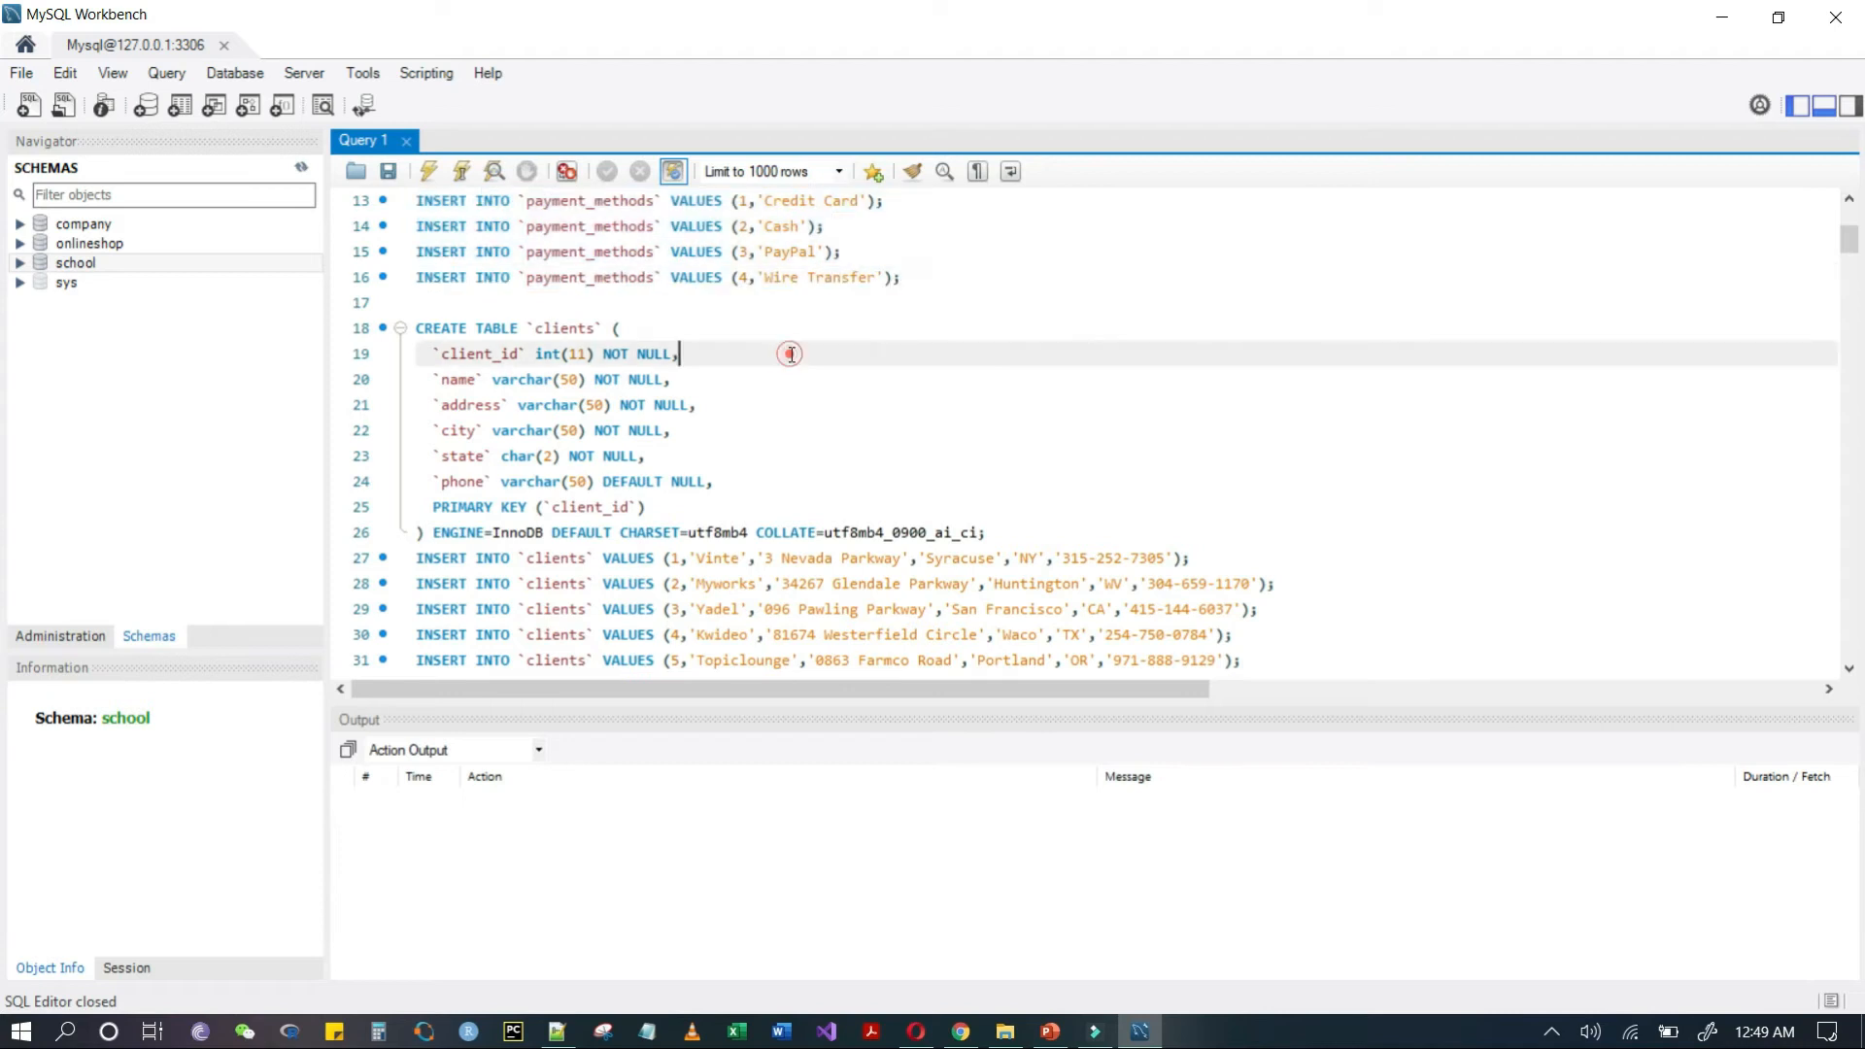
- Examine the clients table's column definitions and highlight the INSERT statements that fill it
{"action": "double_click", "coordinate": [566, 329]}
{"action": "scroll", "coordinate": [567, 328], "scroll_direction": "down", "scroll_amount": 1}
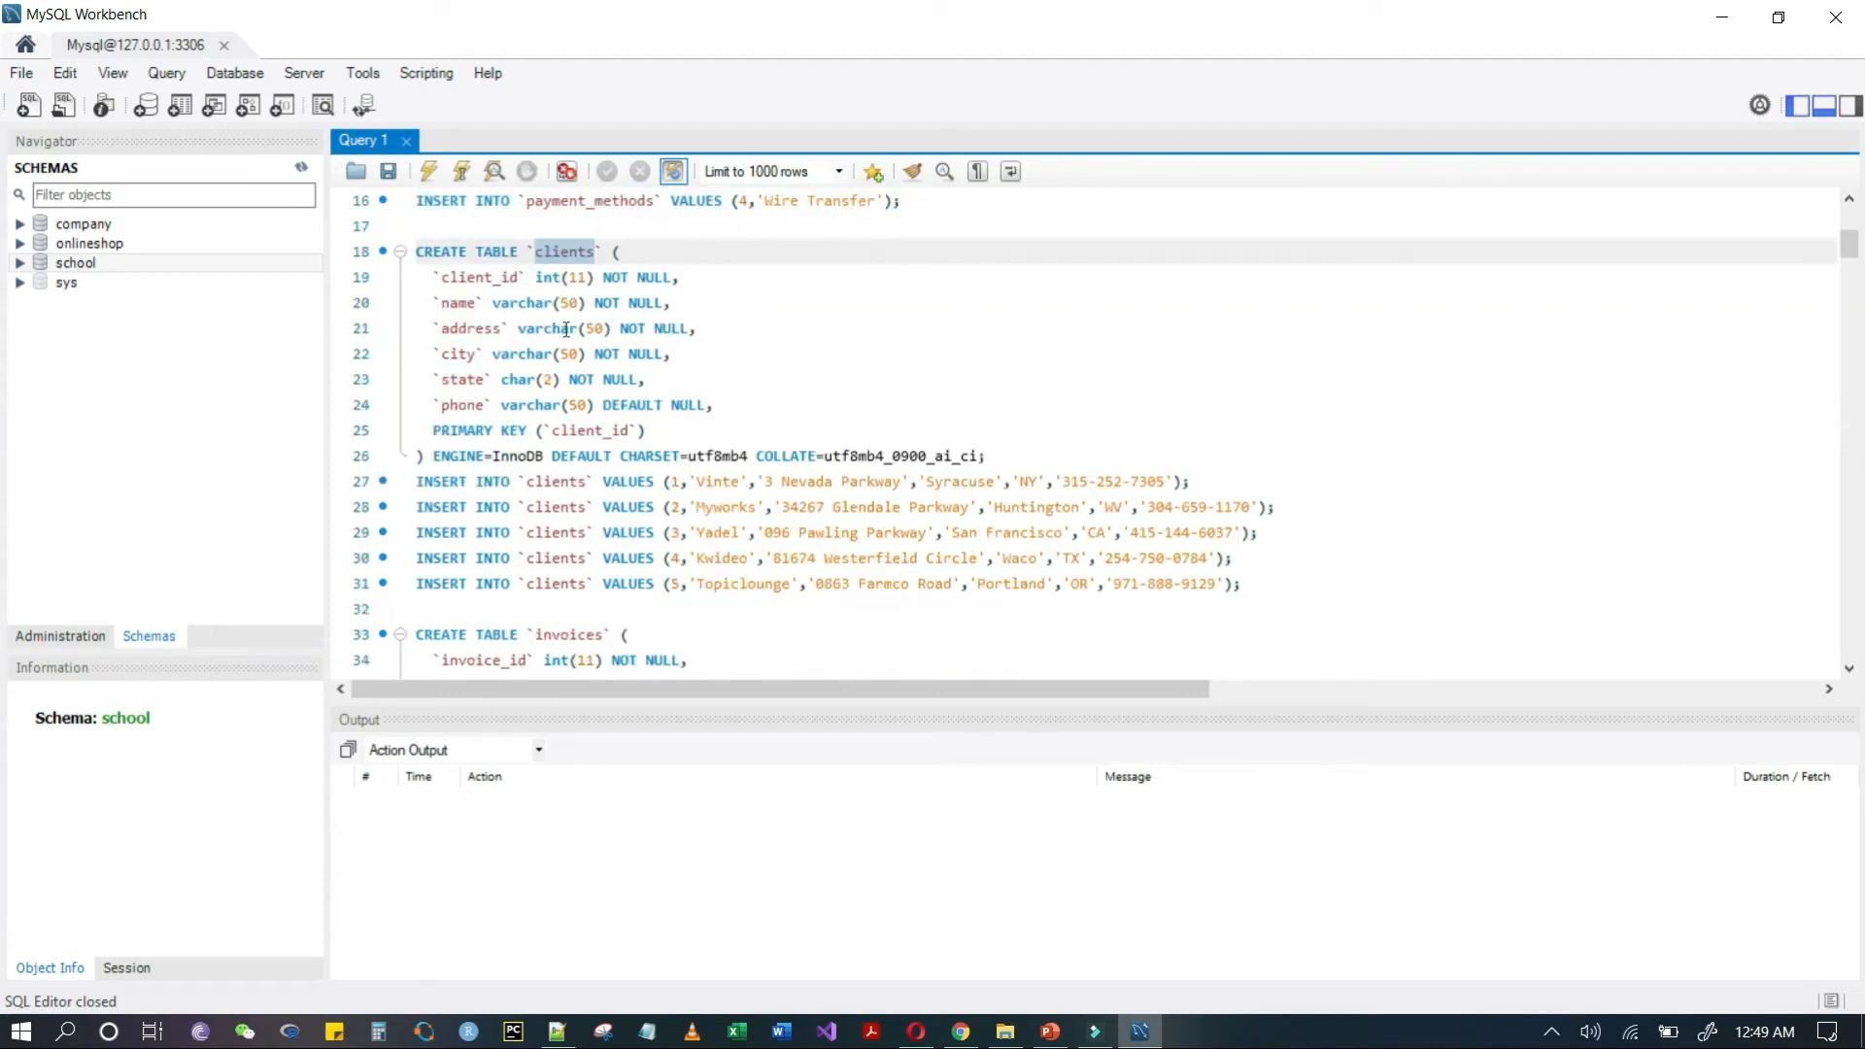
{"action": "left_click", "coordinate": [580, 255]}
{"action": "left_click_drag", "start_coordinate": [434, 279], "coordinate": [765, 403]}
{"action": "left_click", "coordinate": [763, 404]}
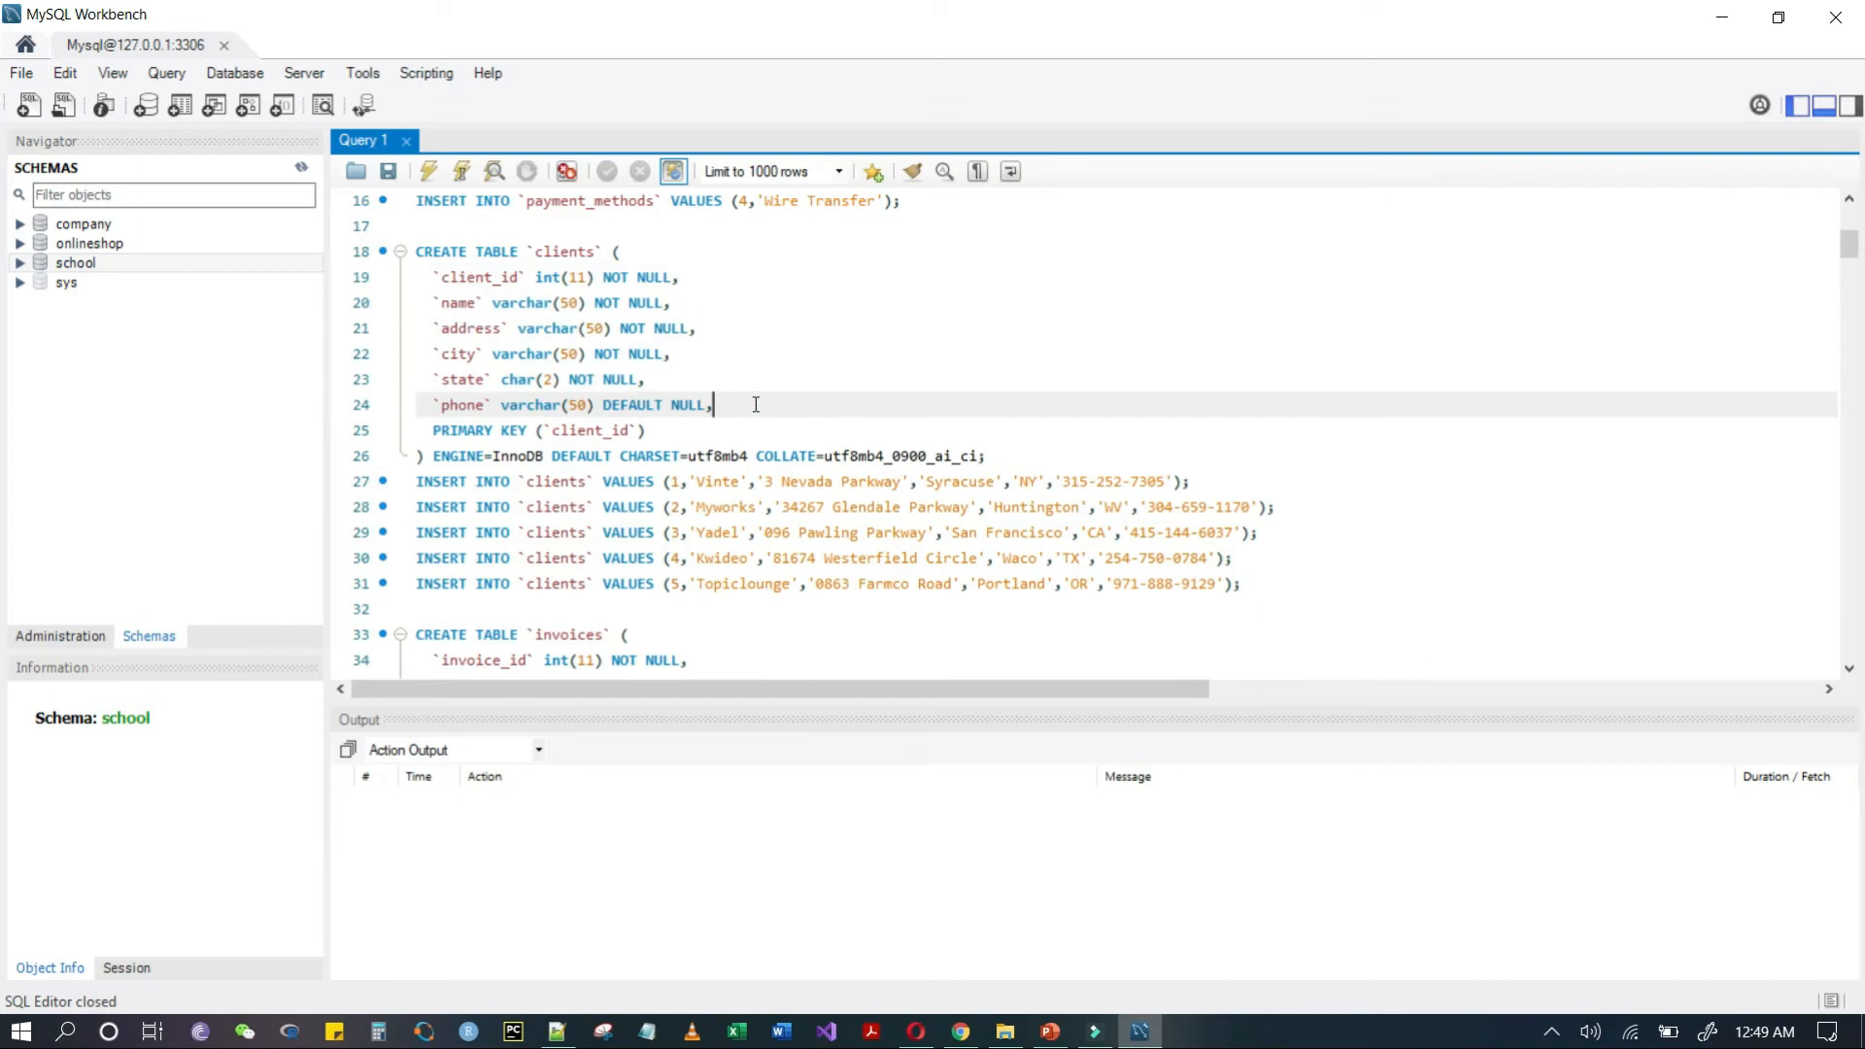
{"action": "left_click", "coordinate": [420, 481]}
{"action": "key", "text": "shift+Down"}
{"action": "key", "text": "shift+Down"}
{"action": "key", "text": "shift+Down"}
{"action": "key", "text": "shift+Down"}
{"action": "key", "text": "shift+Down"}
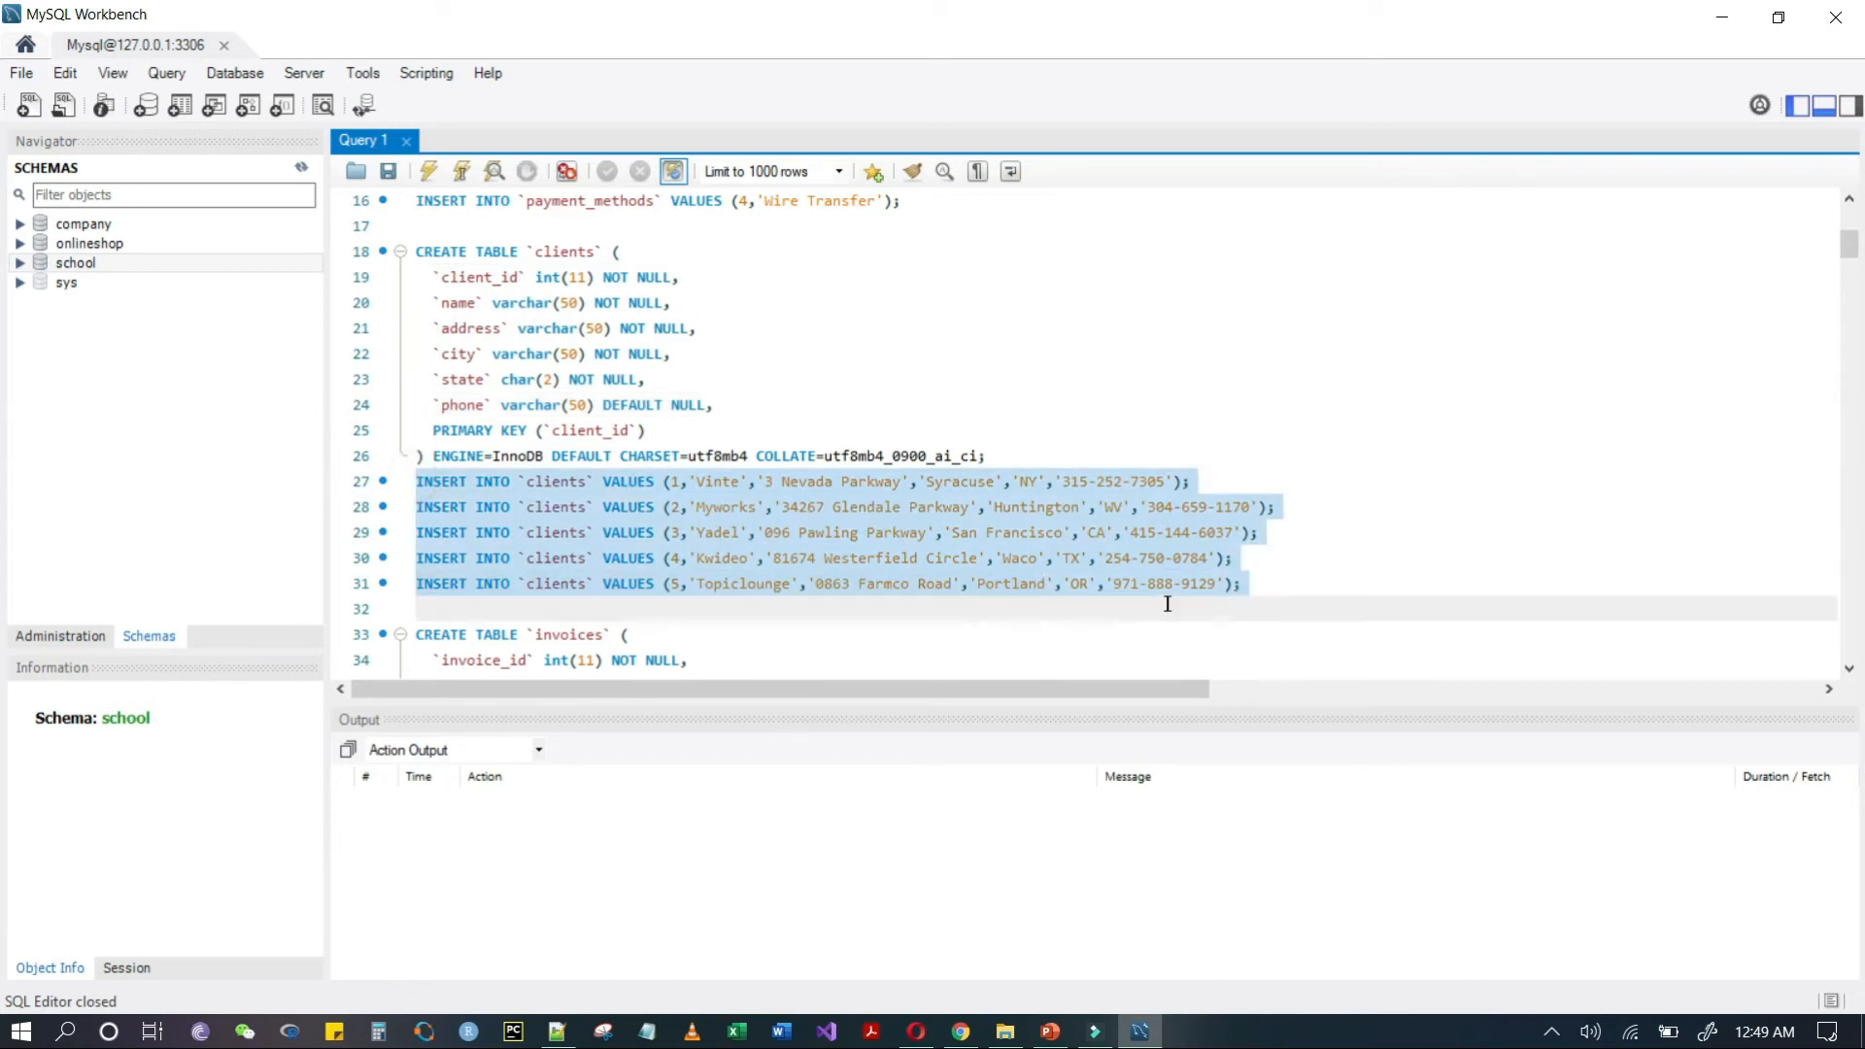
- Examine the invoices and payments table definitions and continue to the statements that create the sql_store database
{"action": "scroll", "coordinate": [1168, 605], "scroll_direction": "down", "scroll_amount": 5}
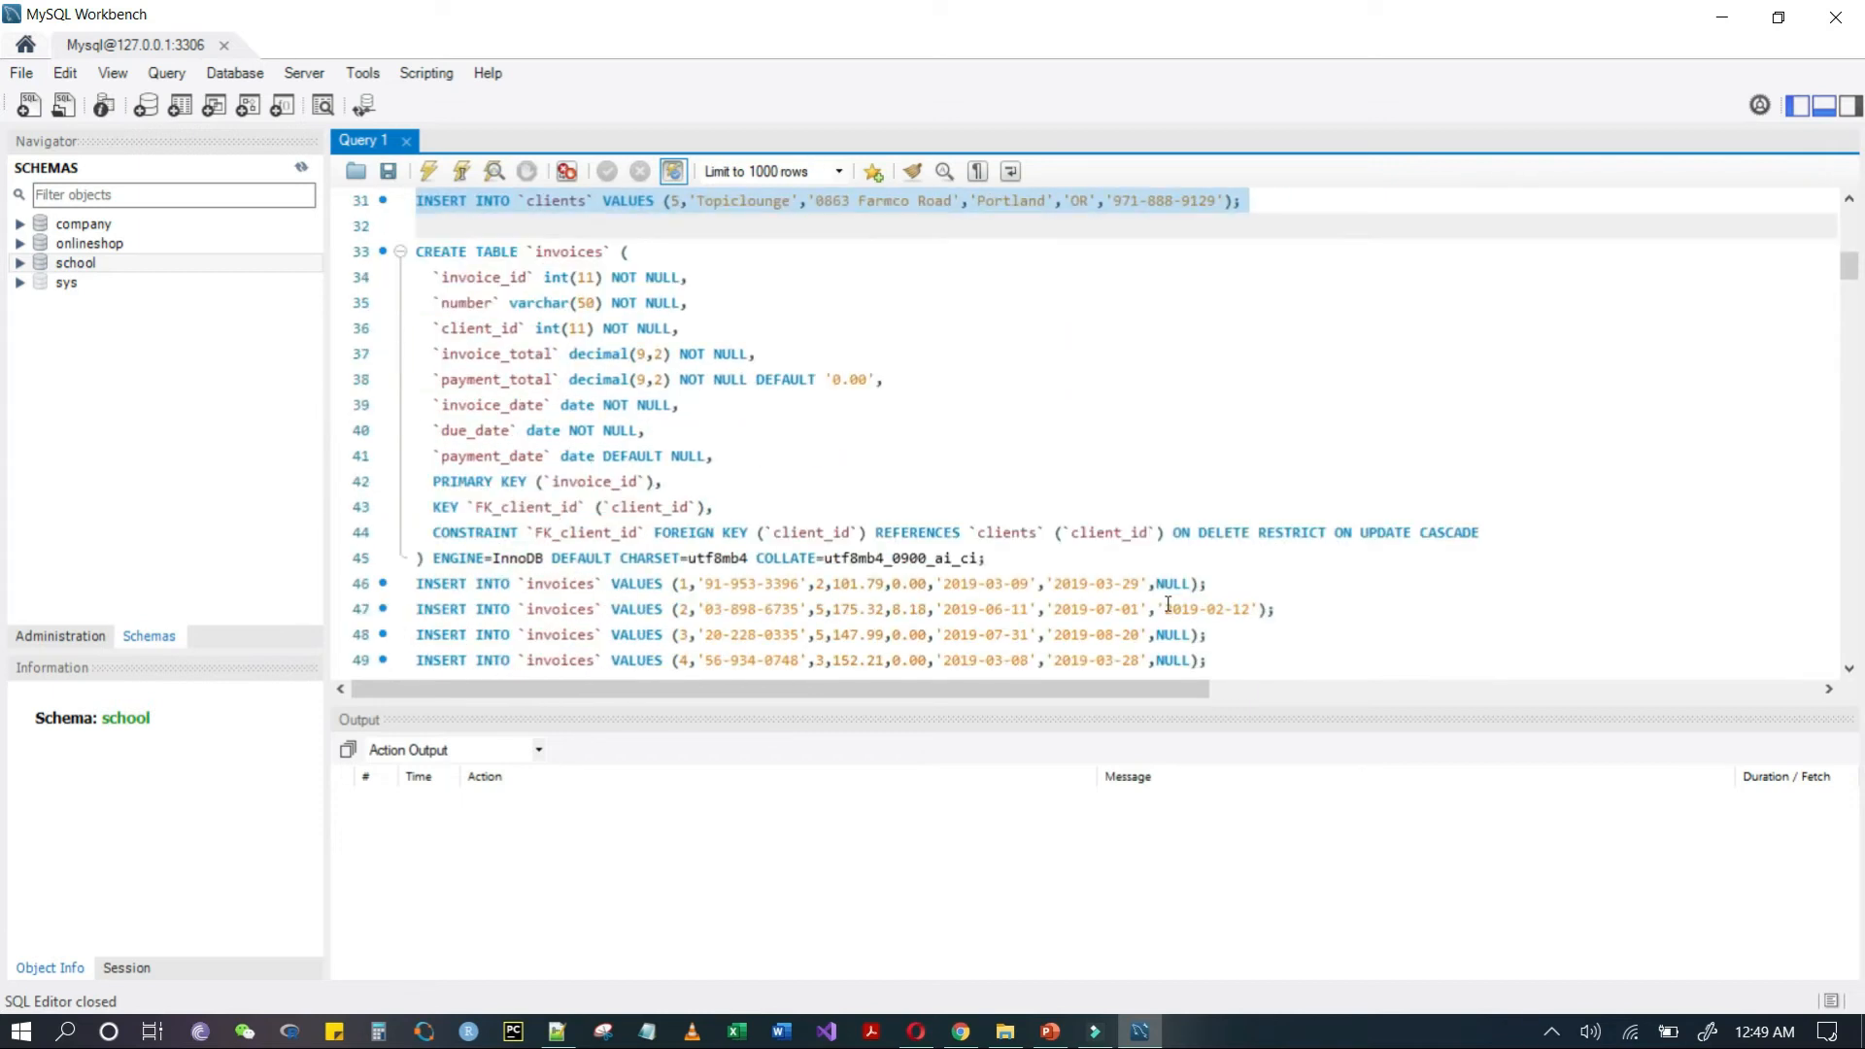
{"action": "double_click", "coordinate": [573, 252]}
{"action": "scroll", "coordinate": [578, 252], "scroll_direction": "down", "scroll_amount": 8}
{"action": "scroll", "coordinate": [578, 251], "scroll_direction": "down", "scroll_amount": 3}
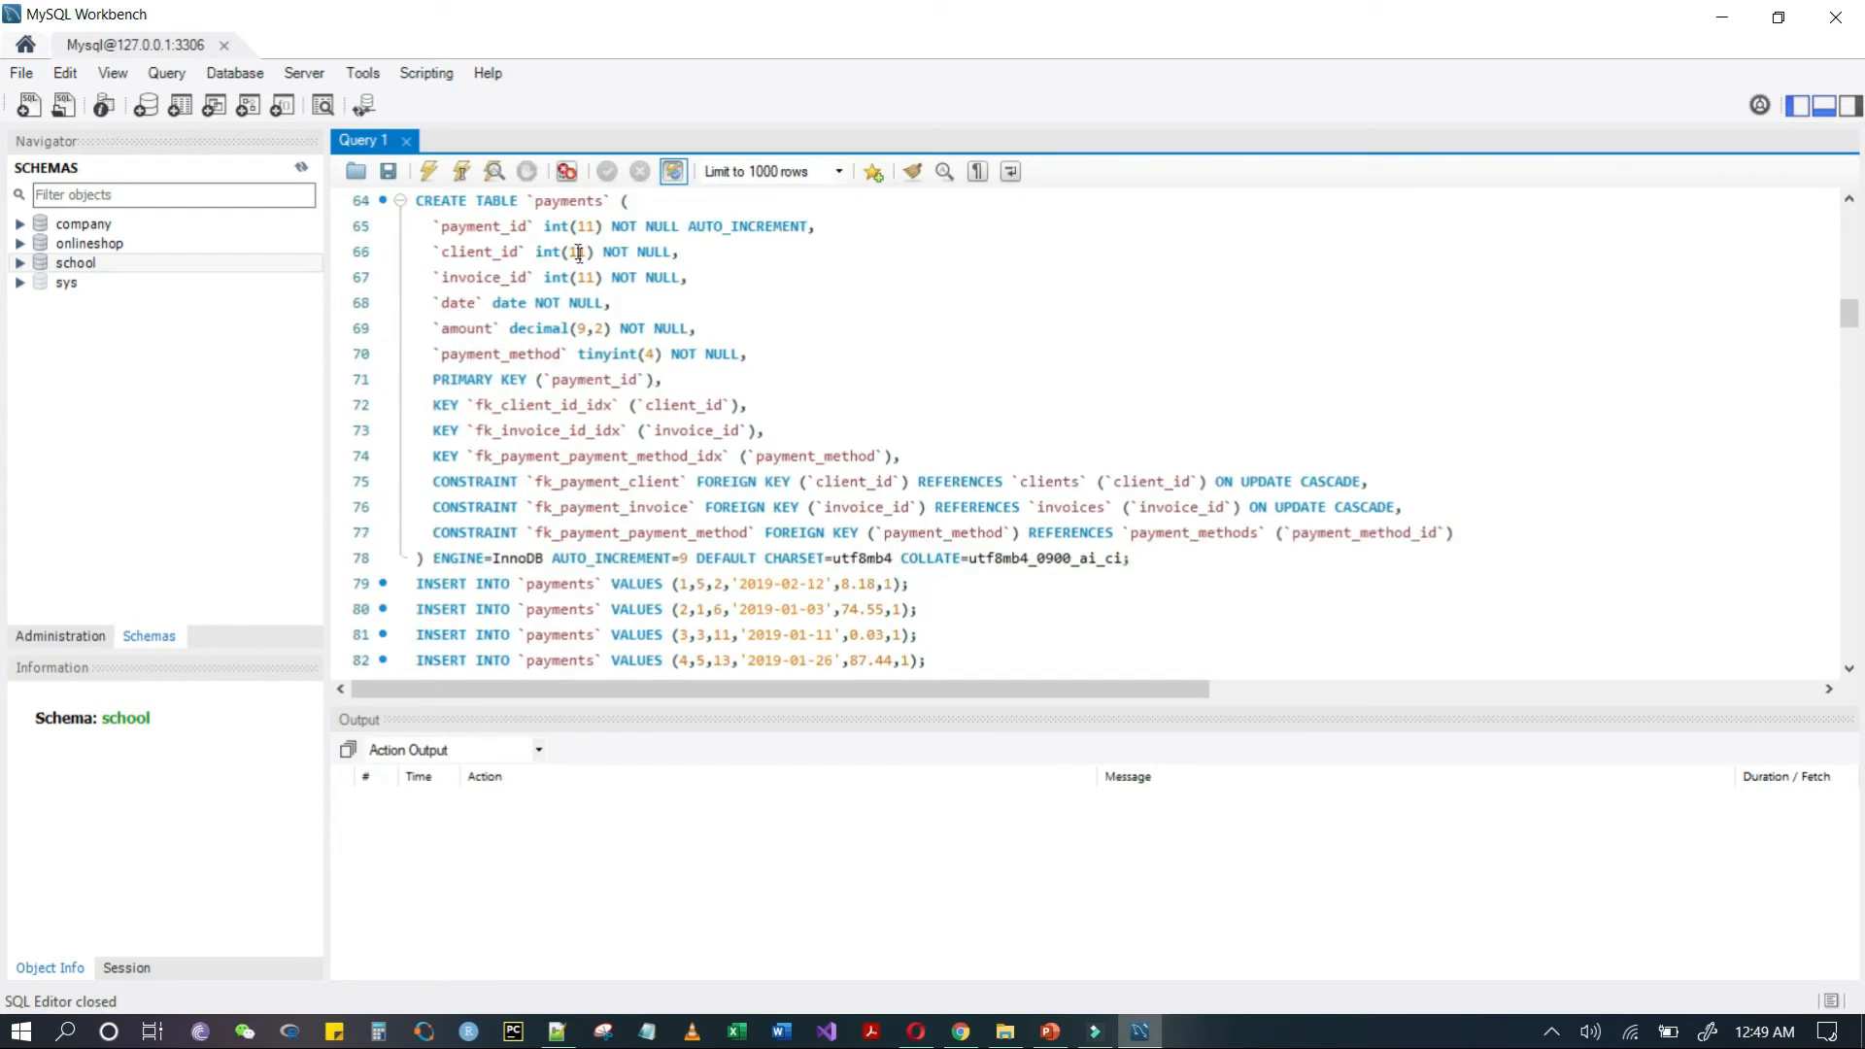
{"action": "double_click", "coordinate": [568, 200]}
{"action": "left_click", "coordinate": [743, 369]}
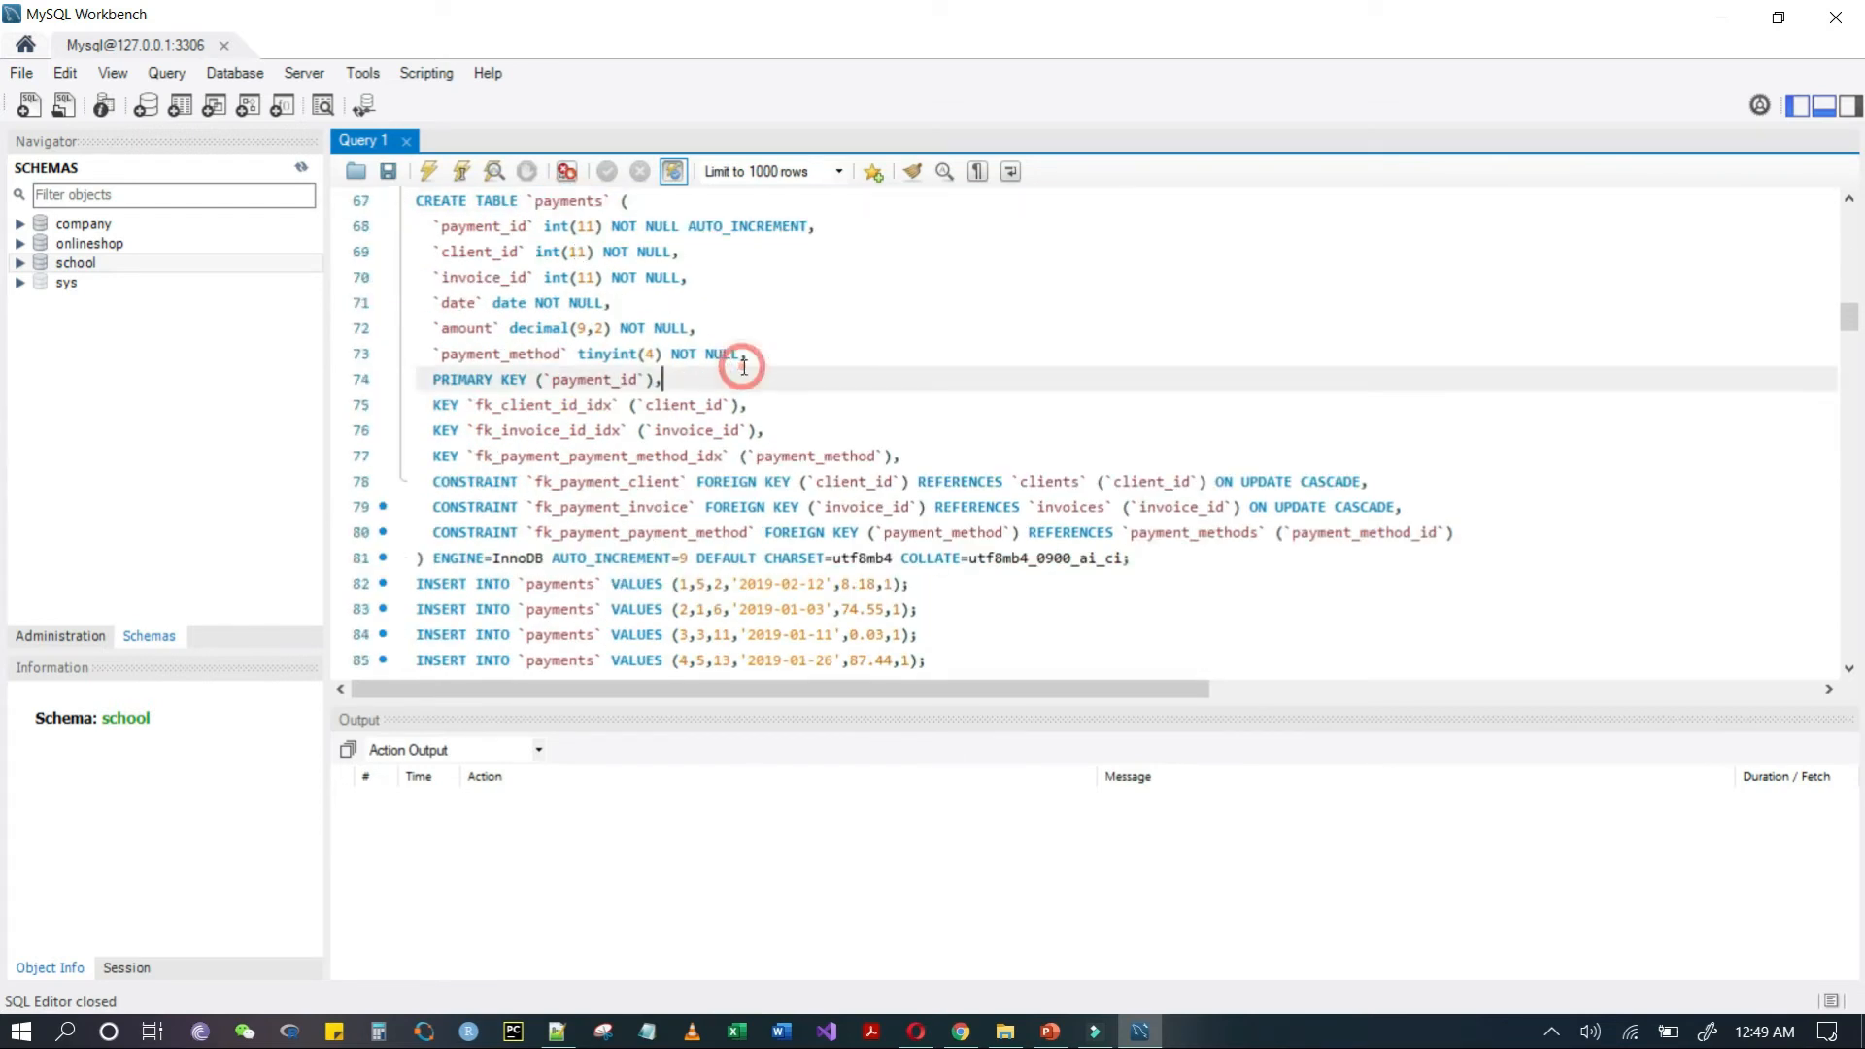
{"action": "scroll", "coordinate": [719, 354], "scroll_direction": "down", "scroll_amount": 9}
{"action": "scroll", "coordinate": [709, 358], "scroll_direction": "up", "scroll_amount": 2}
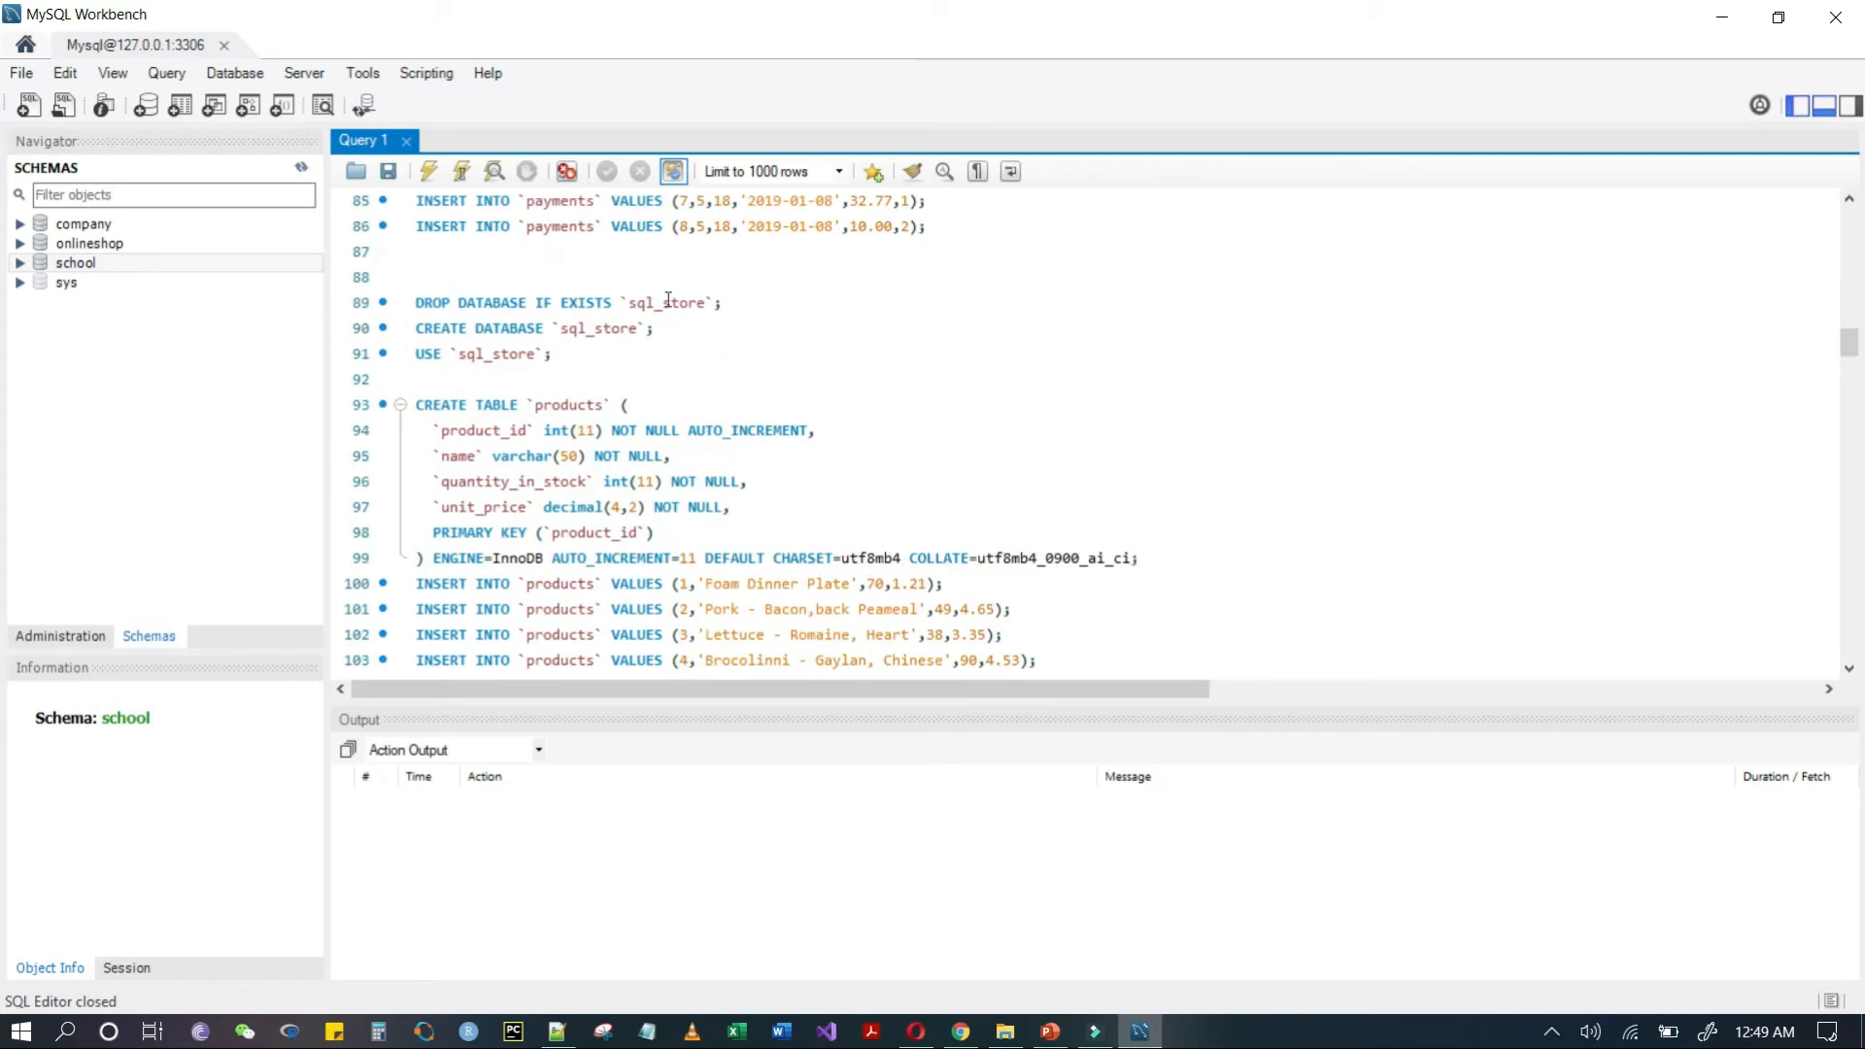
- Examine the statements that drop, create and select the sql_store database
{"action": "double_click", "coordinate": [671, 302]}
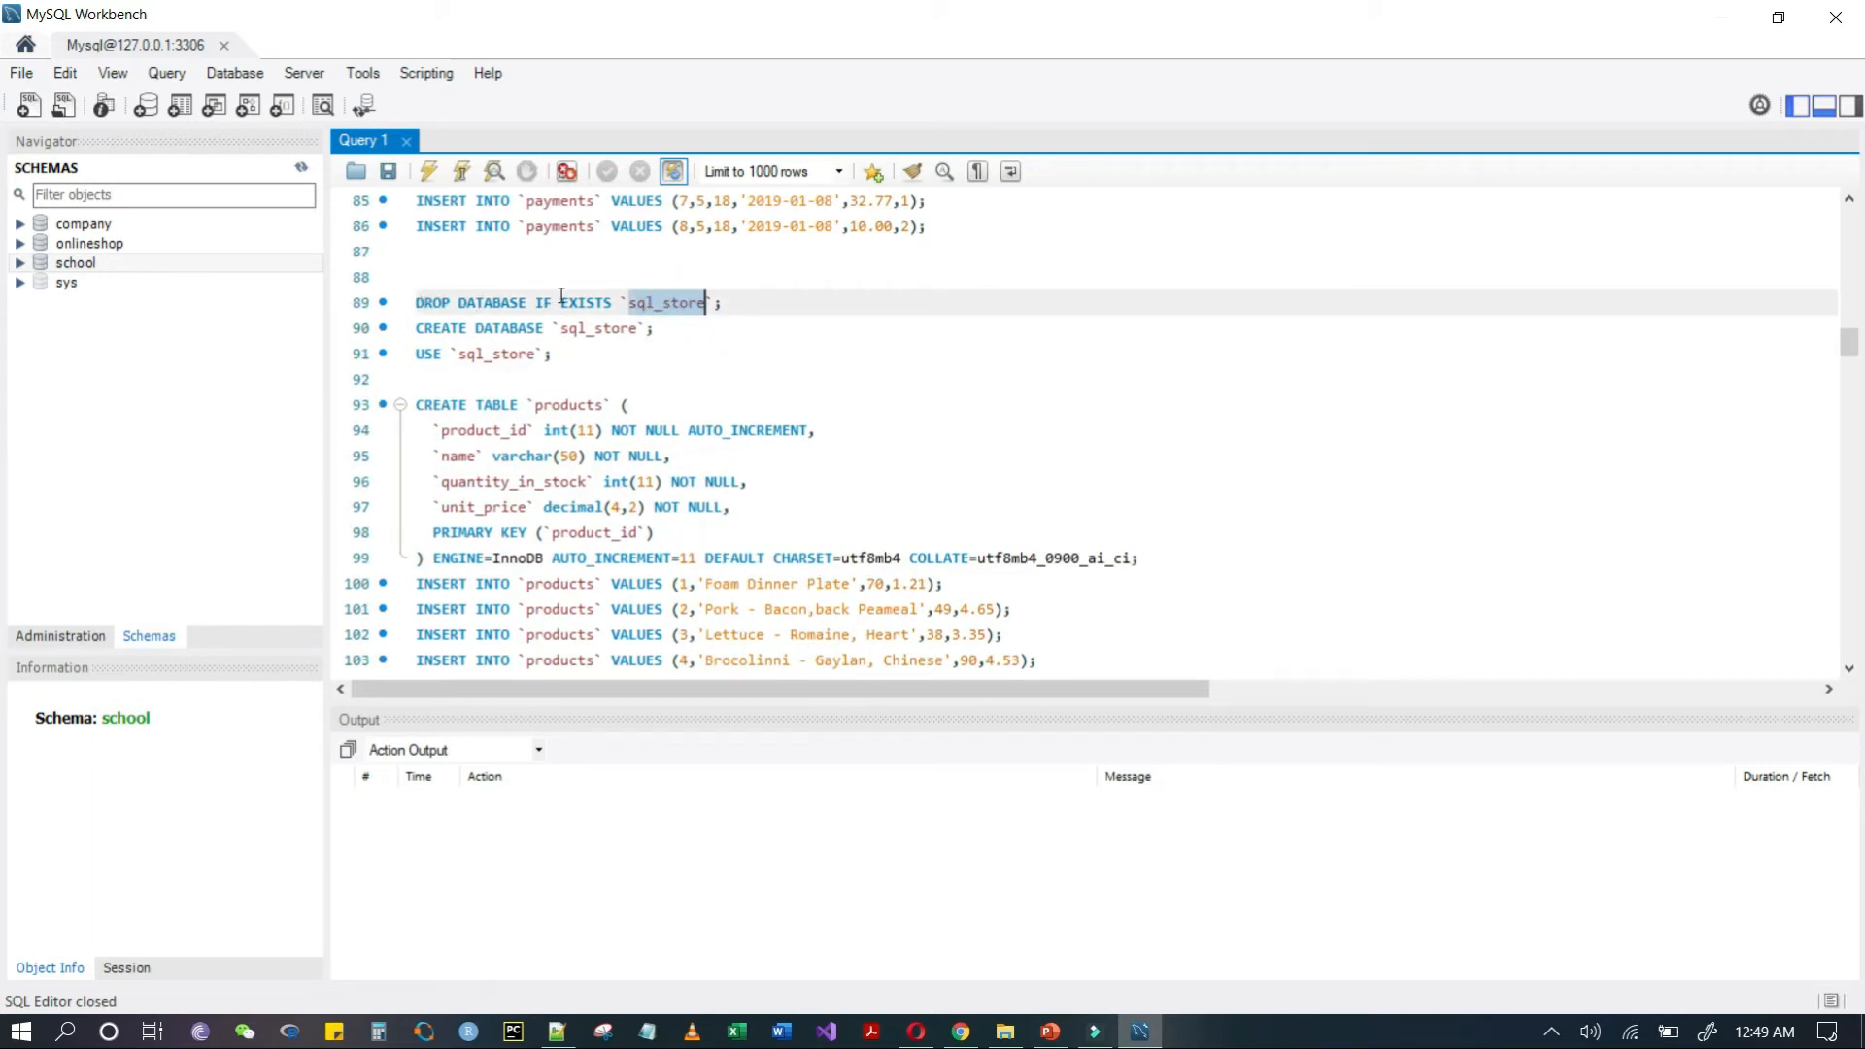
{"action": "left_click", "coordinate": [439, 329]}
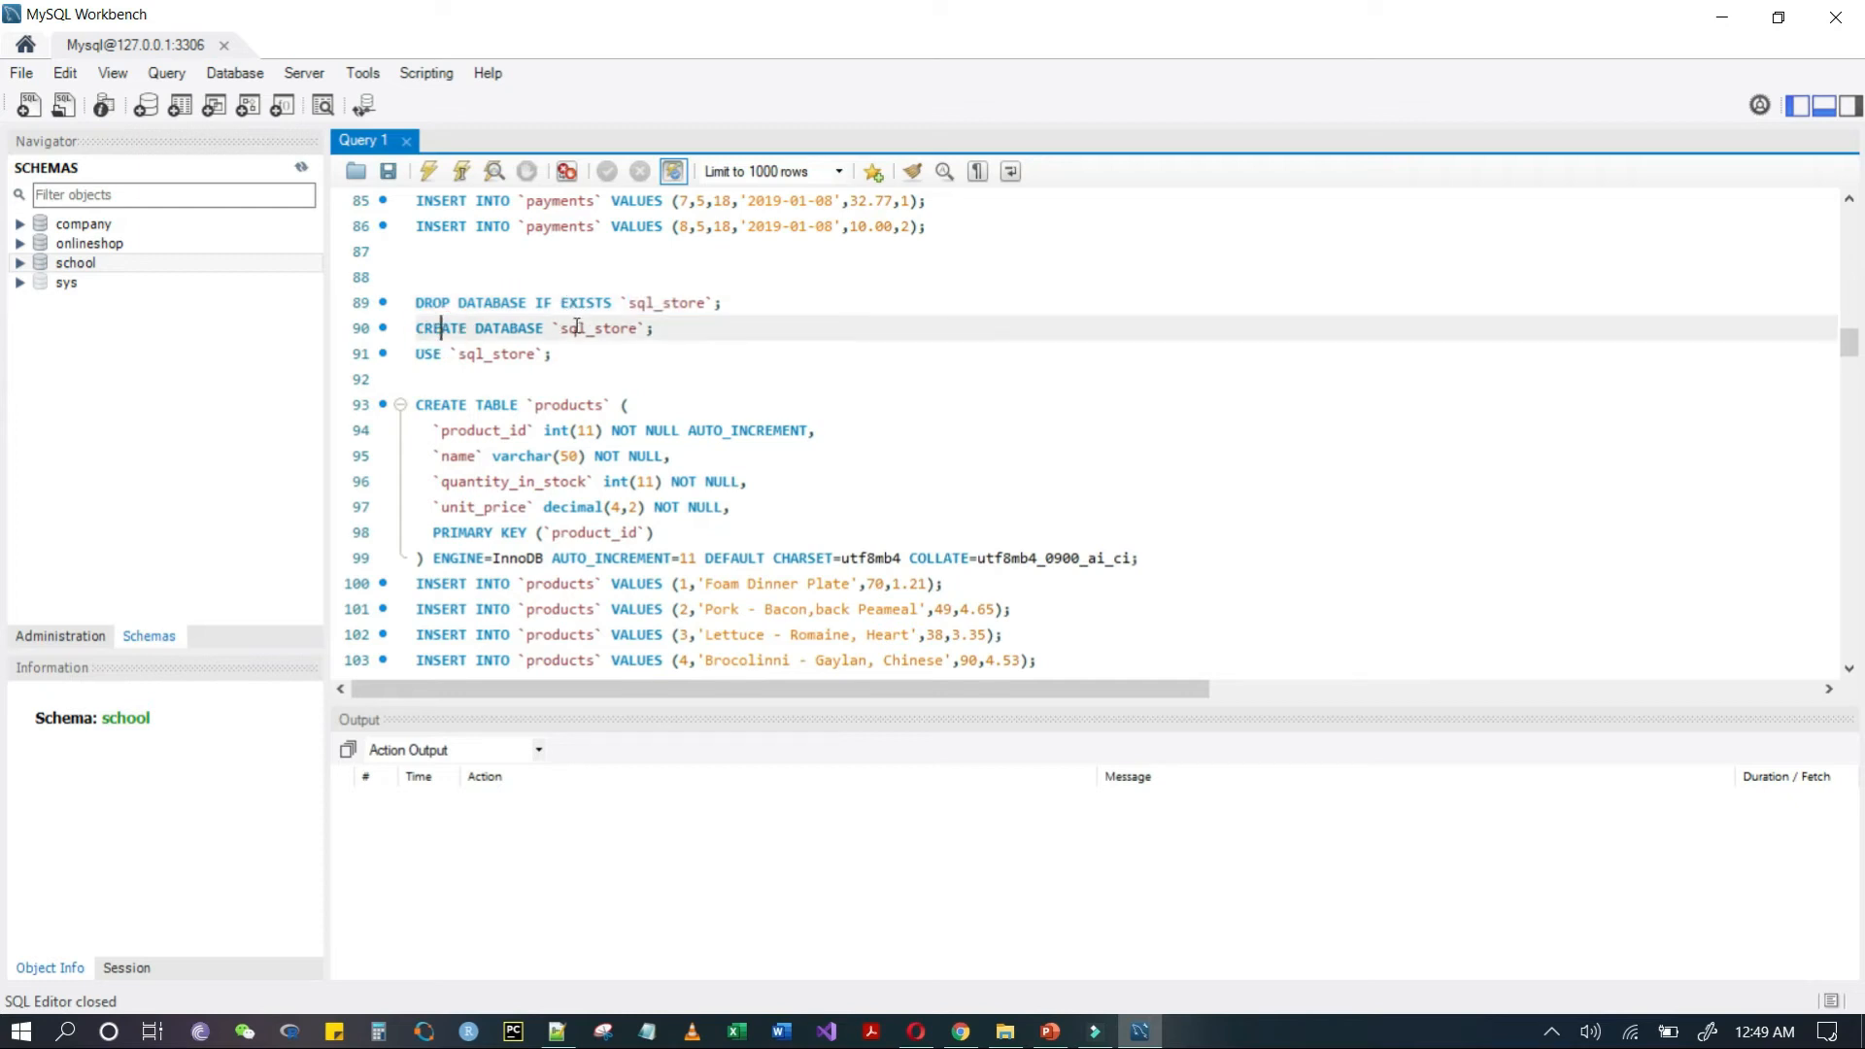
{"action": "double_click", "coordinate": [581, 328]}
{"action": "double_click", "coordinate": [512, 353]}
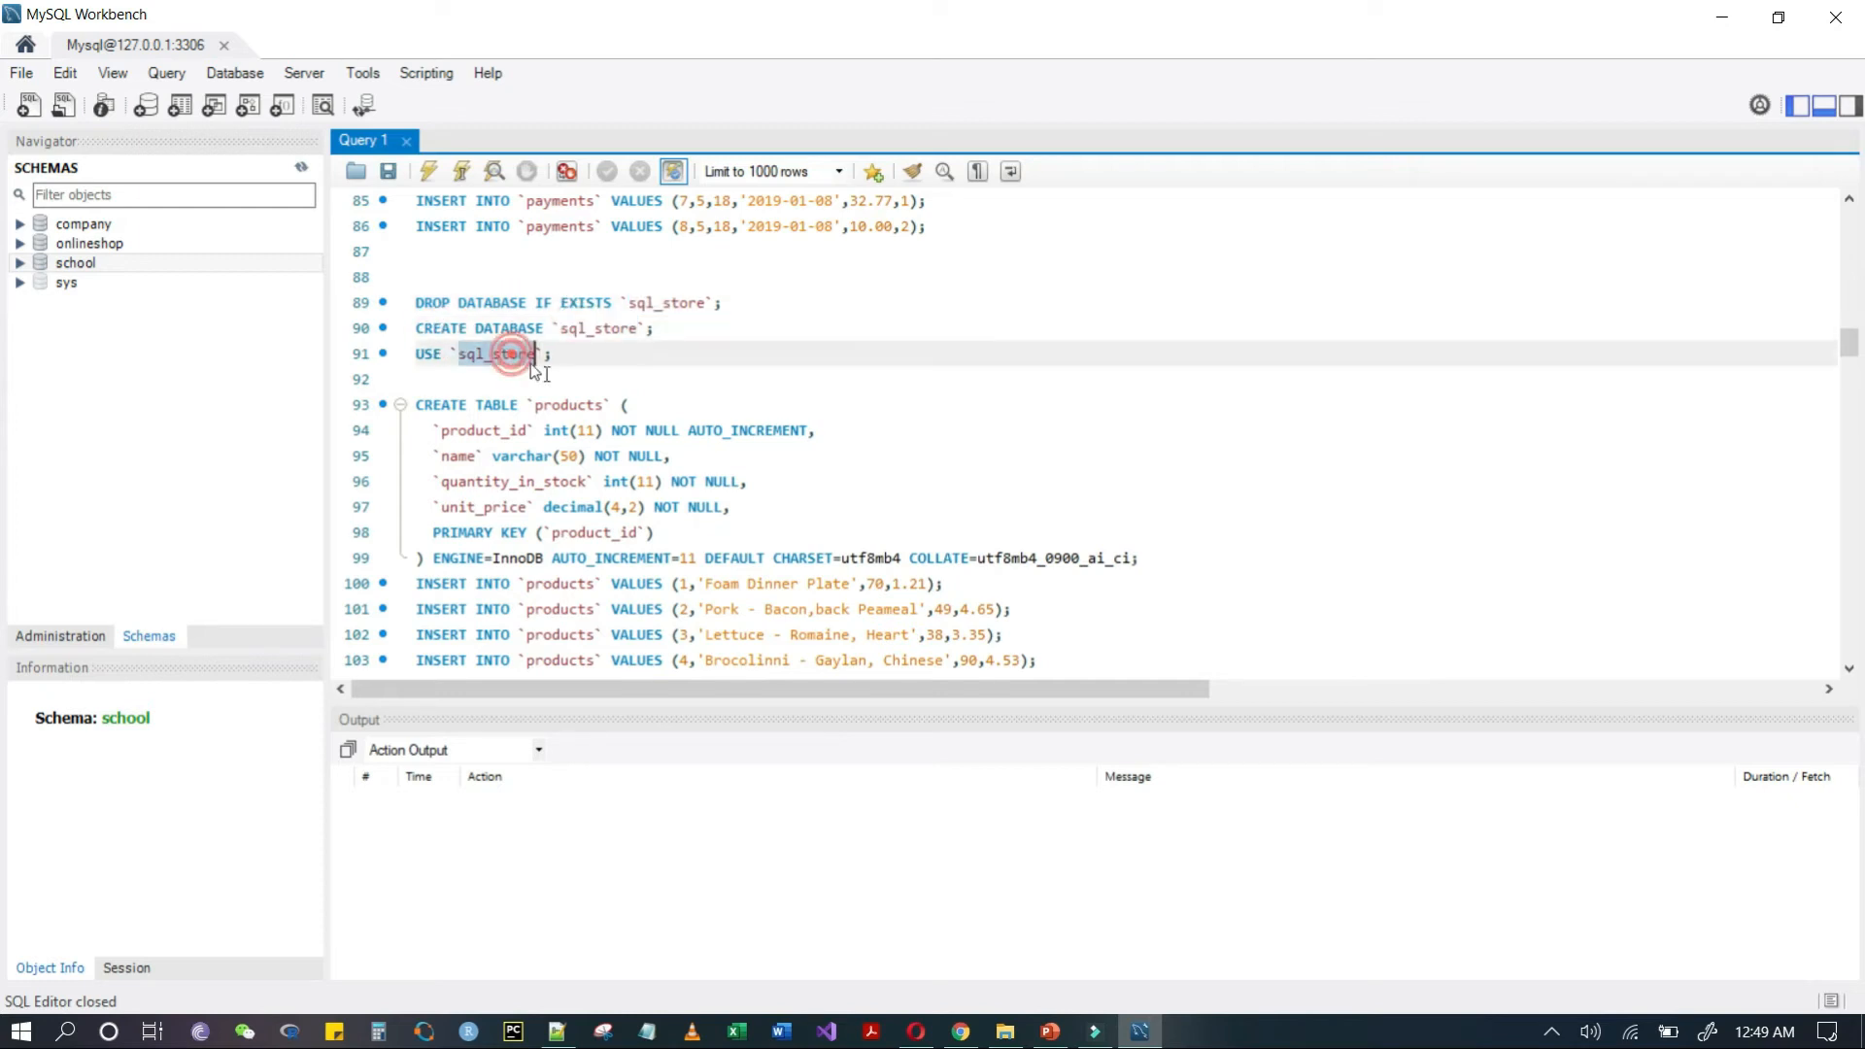
- Examine the rest of the script, from the sql_store products table through the sql_hr tables to the final products INSERT statements
{"action": "left_click", "coordinate": [561, 404]}
{"action": "scroll", "coordinate": [564, 405], "scroll_direction": "down", "scroll_amount": 20}
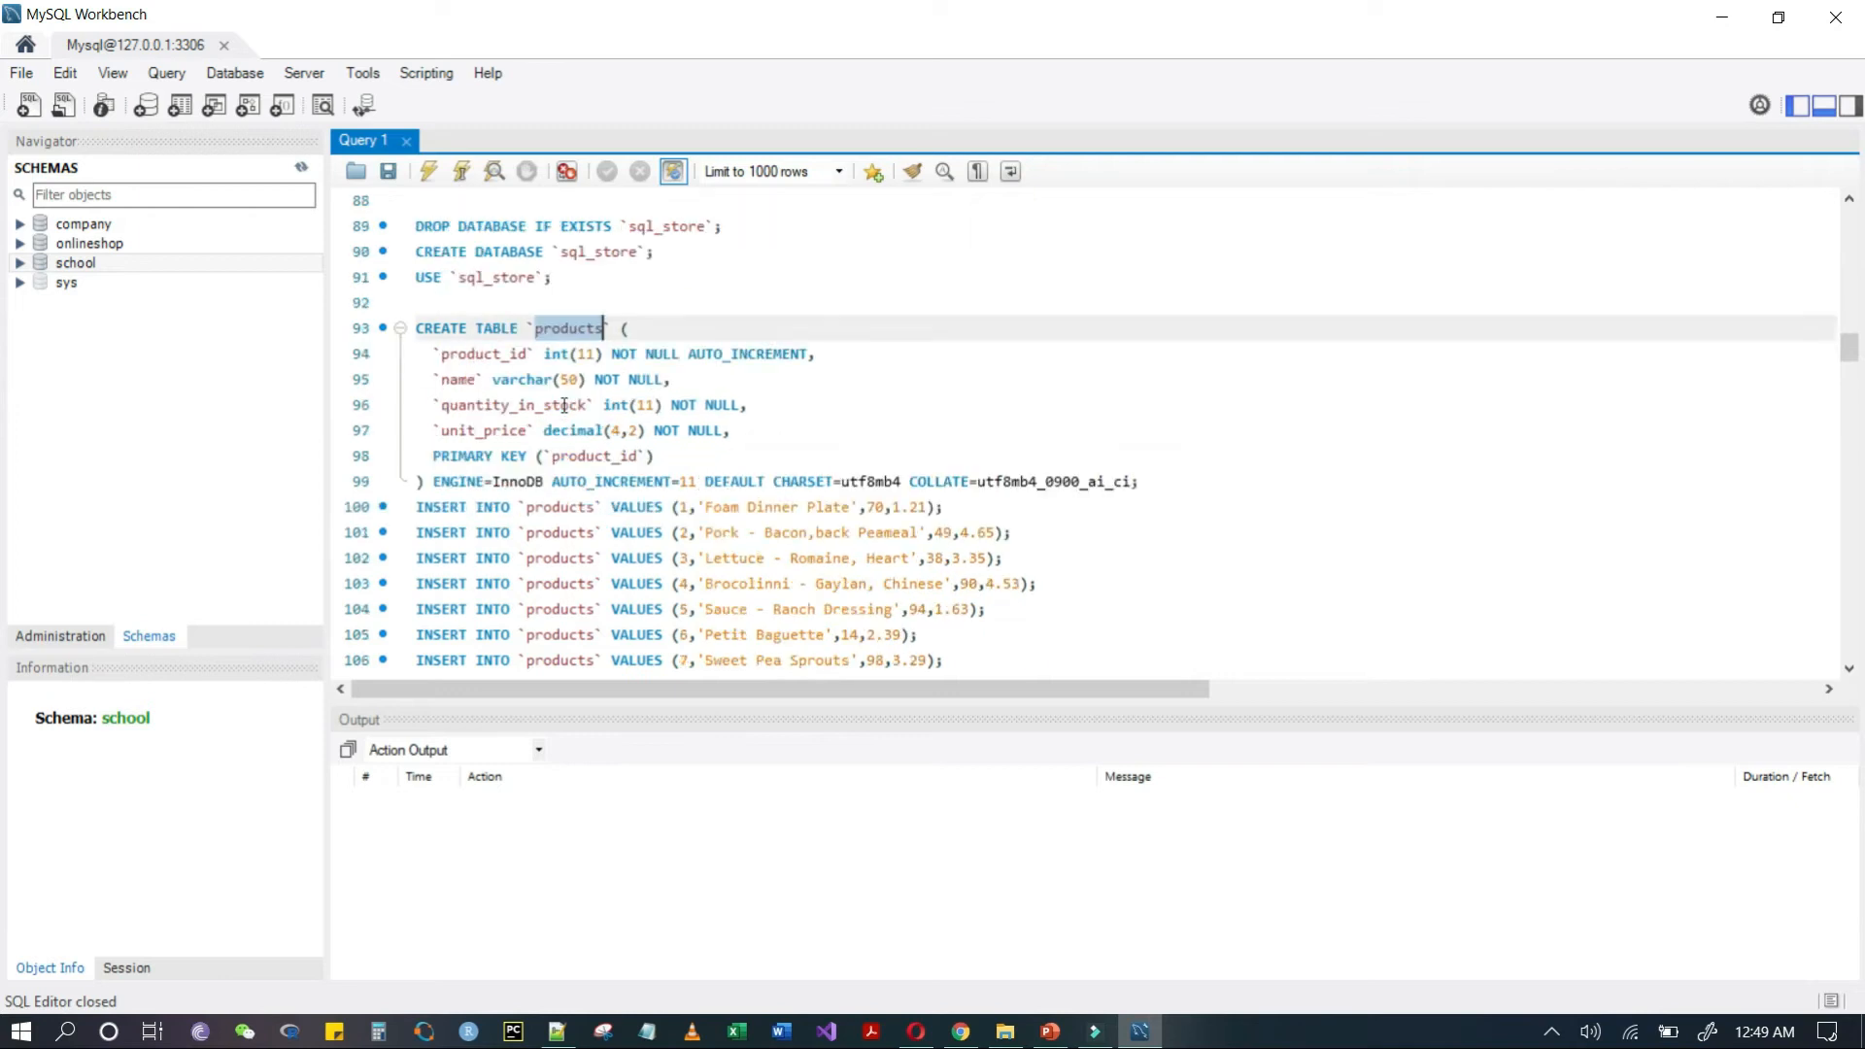
{"action": "left_click", "coordinate": [640, 405]}
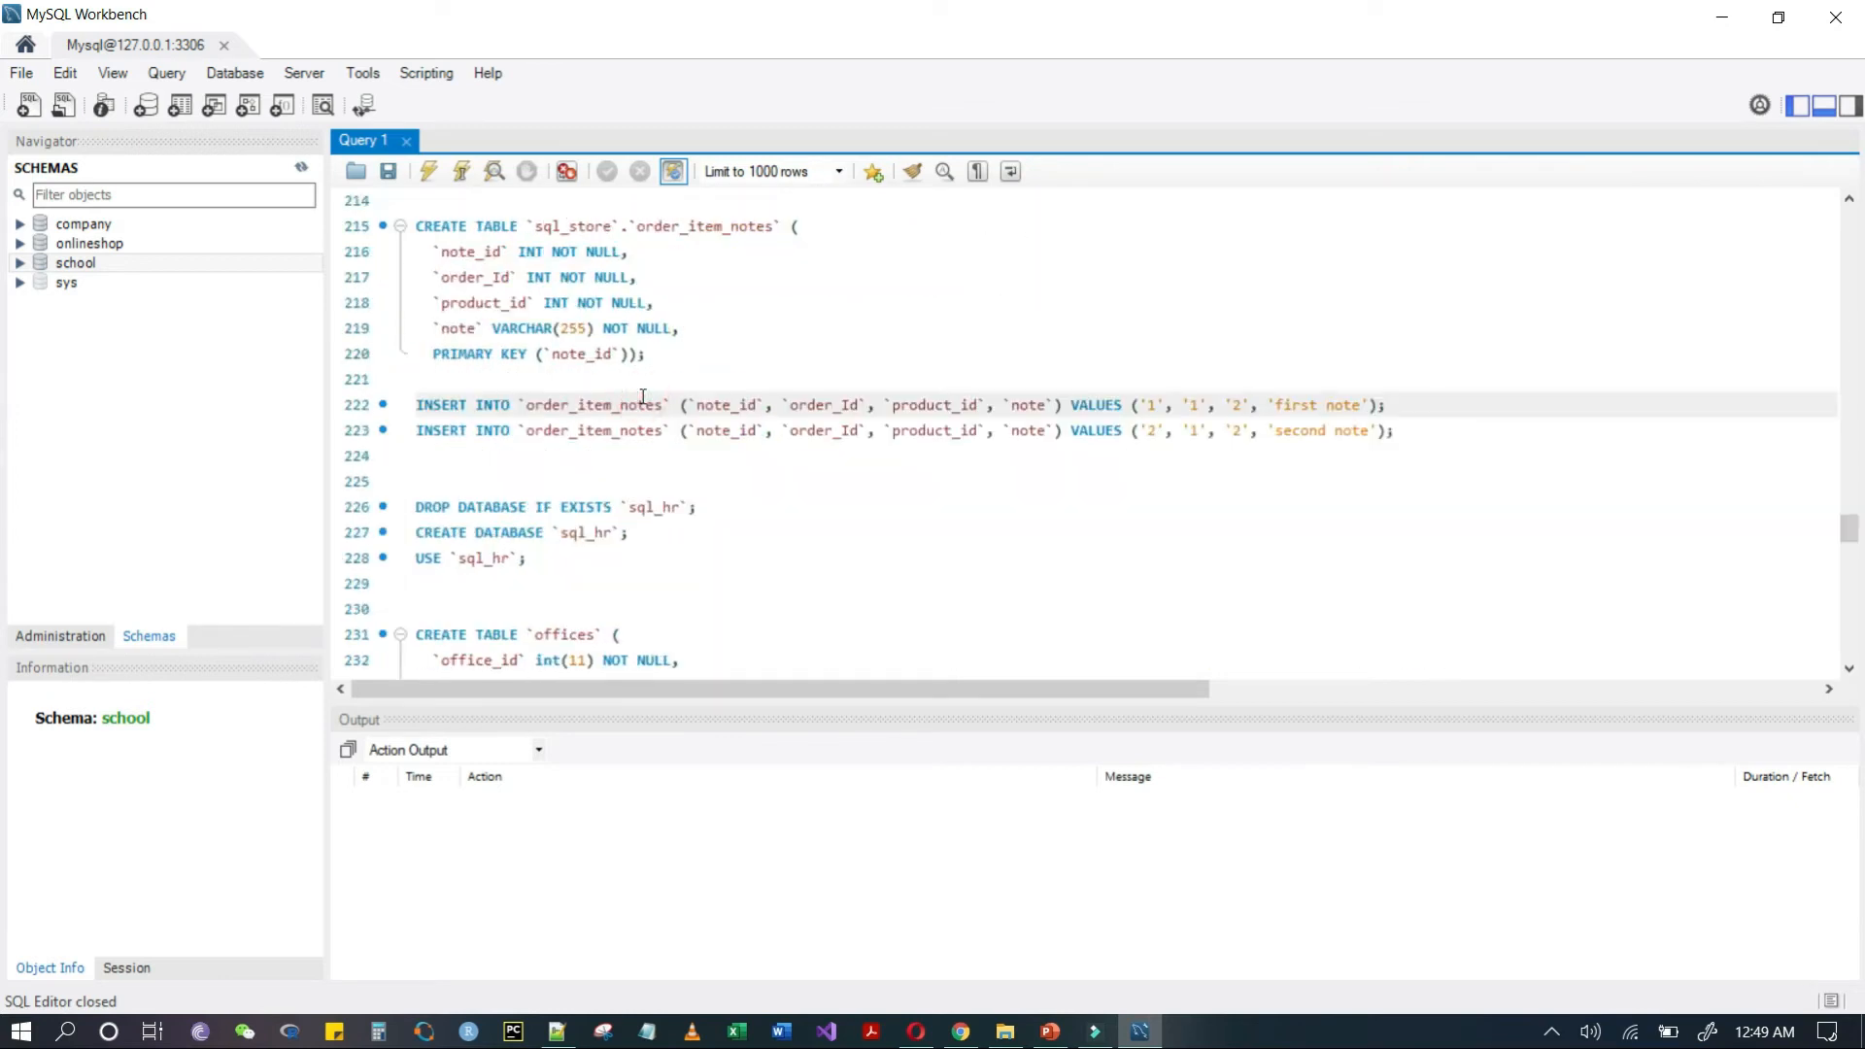
{"action": "scroll", "coordinate": [642, 398], "scroll_direction": "down", "scroll_amount": 8}
{"action": "scroll", "coordinate": [643, 398], "scroll_direction": "down", "scroll_amount": 11}
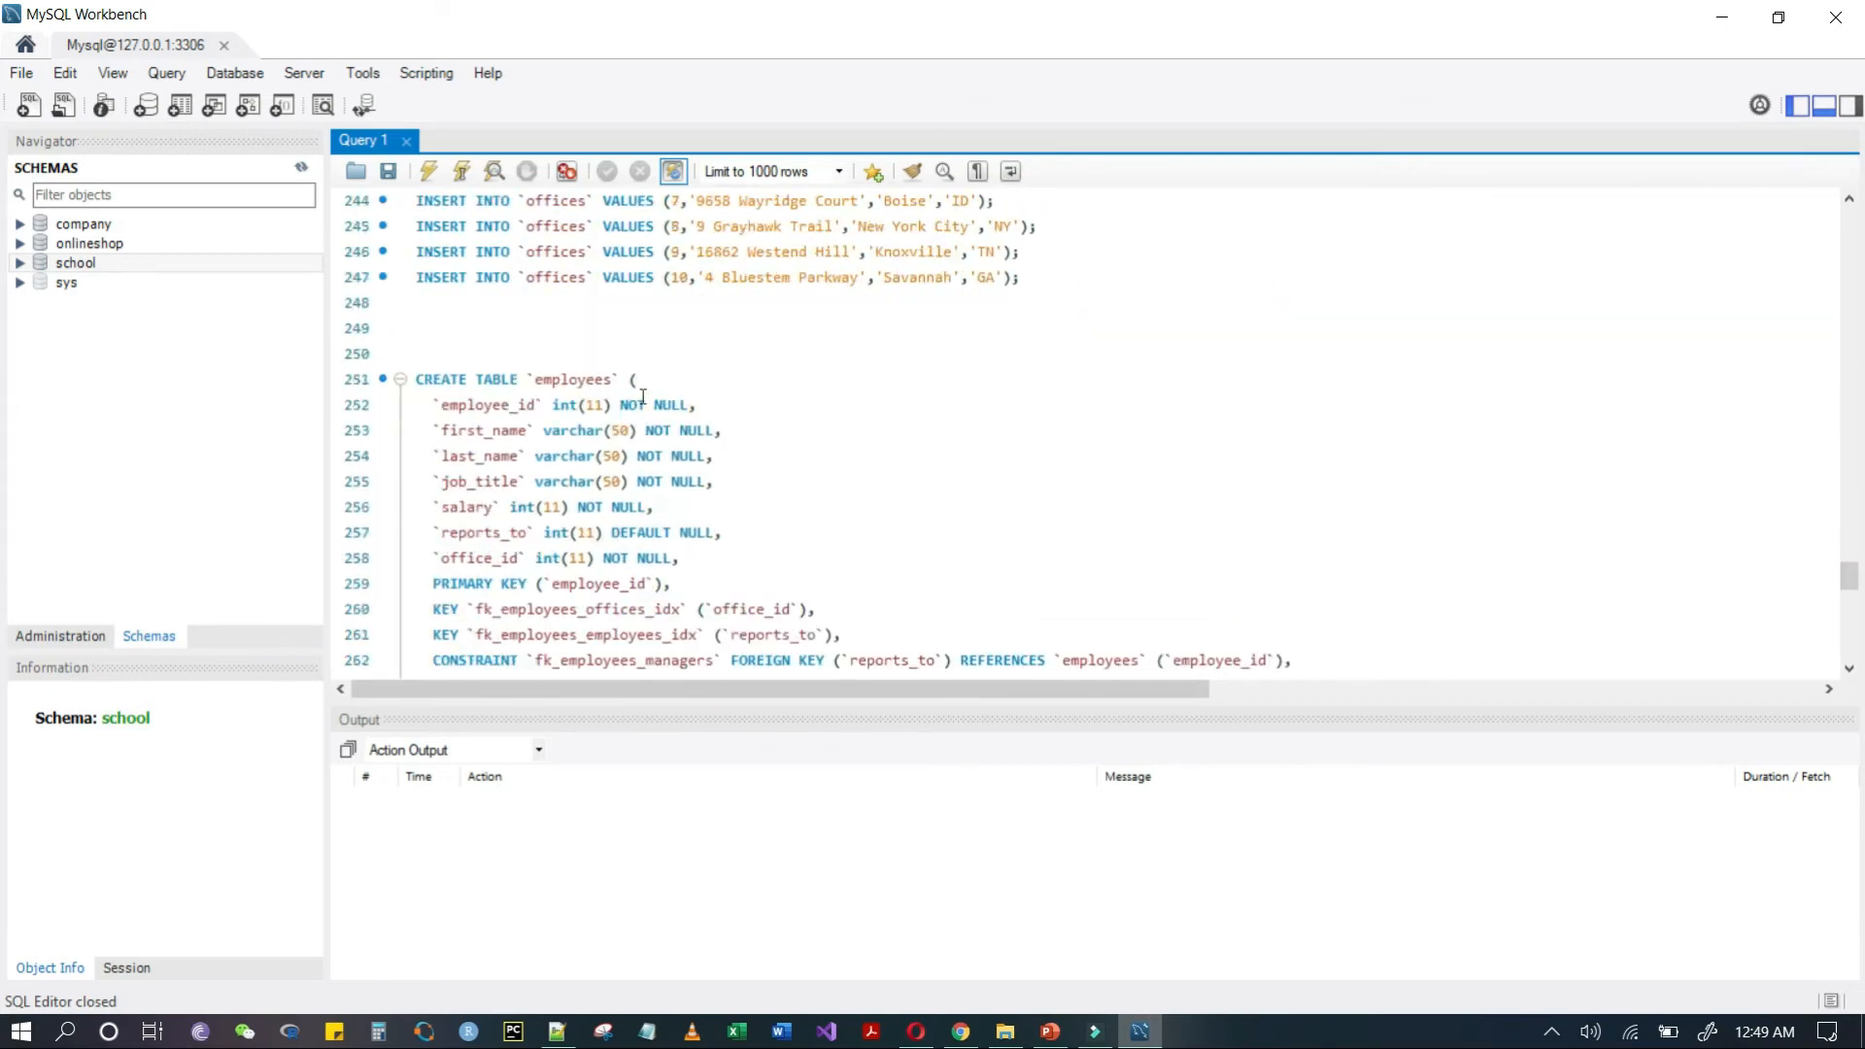
{"action": "scroll", "coordinate": [643, 398], "scroll_direction": "down", "scroll_amount": 8}
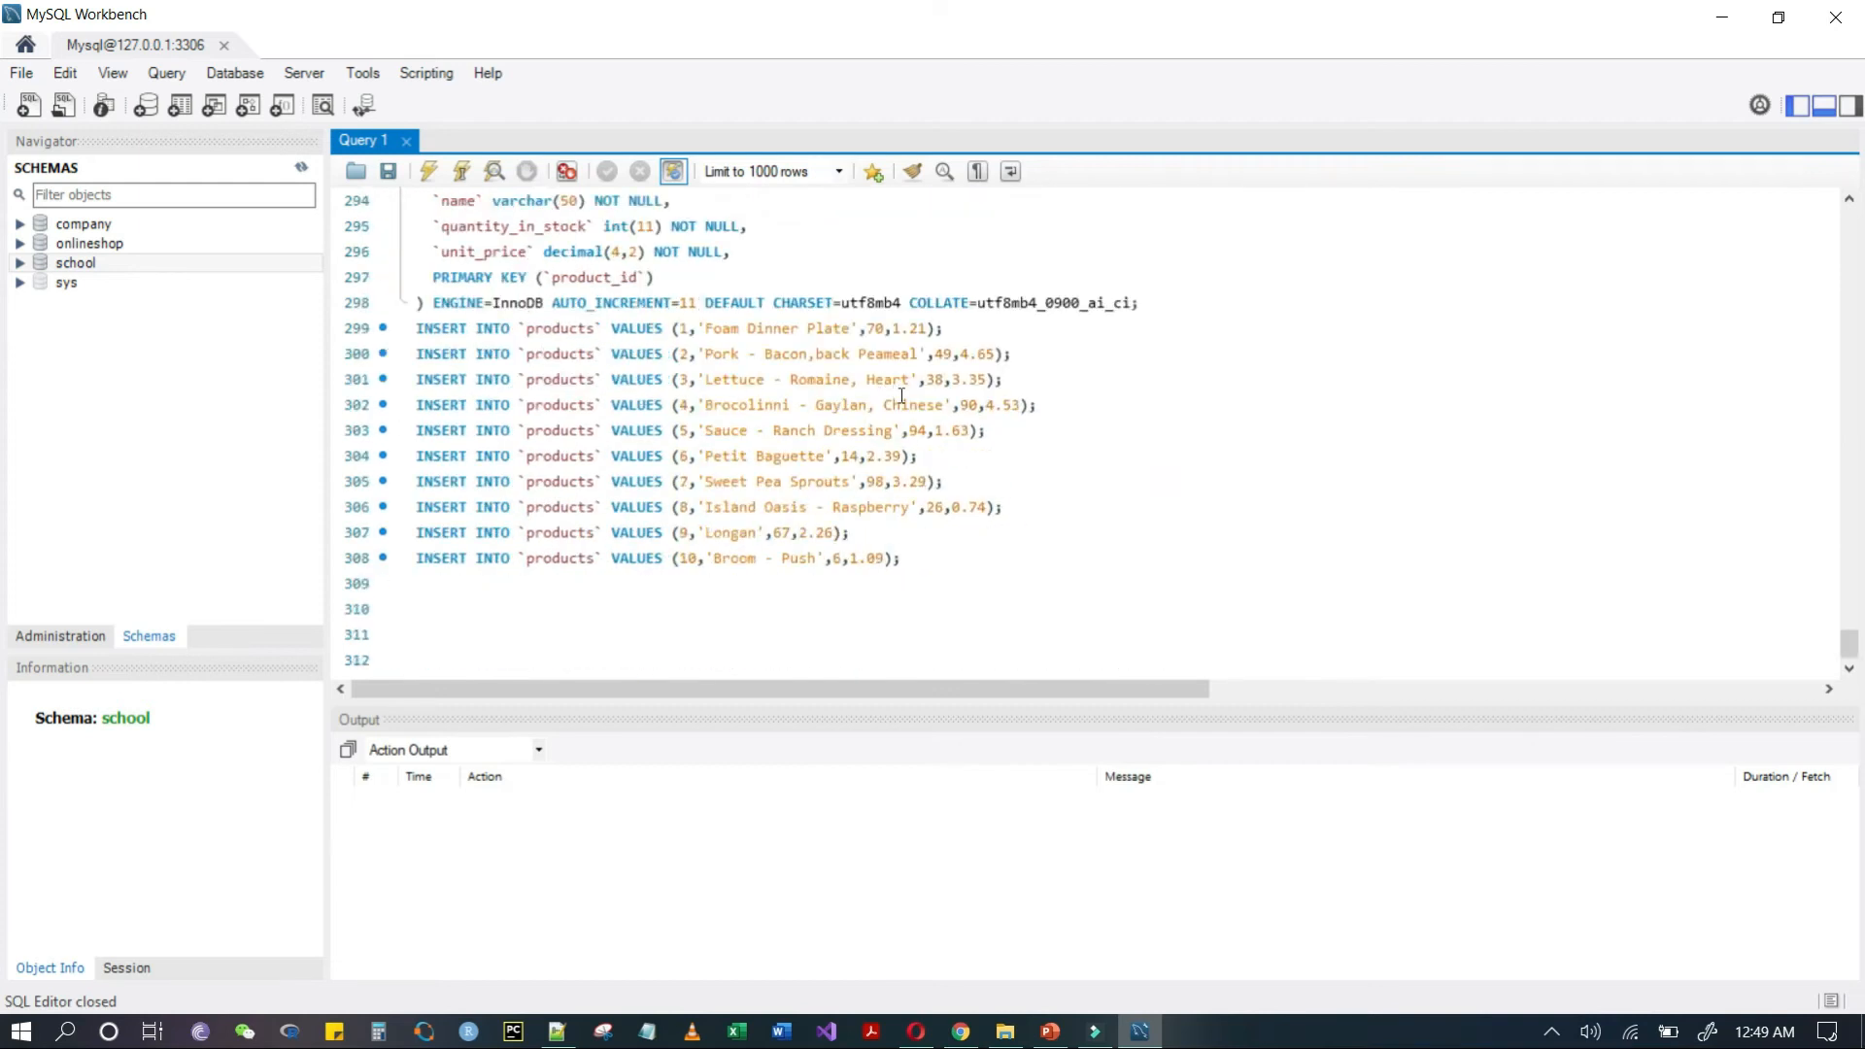
{"action": "left_click", "coordinate": [902, 395]}
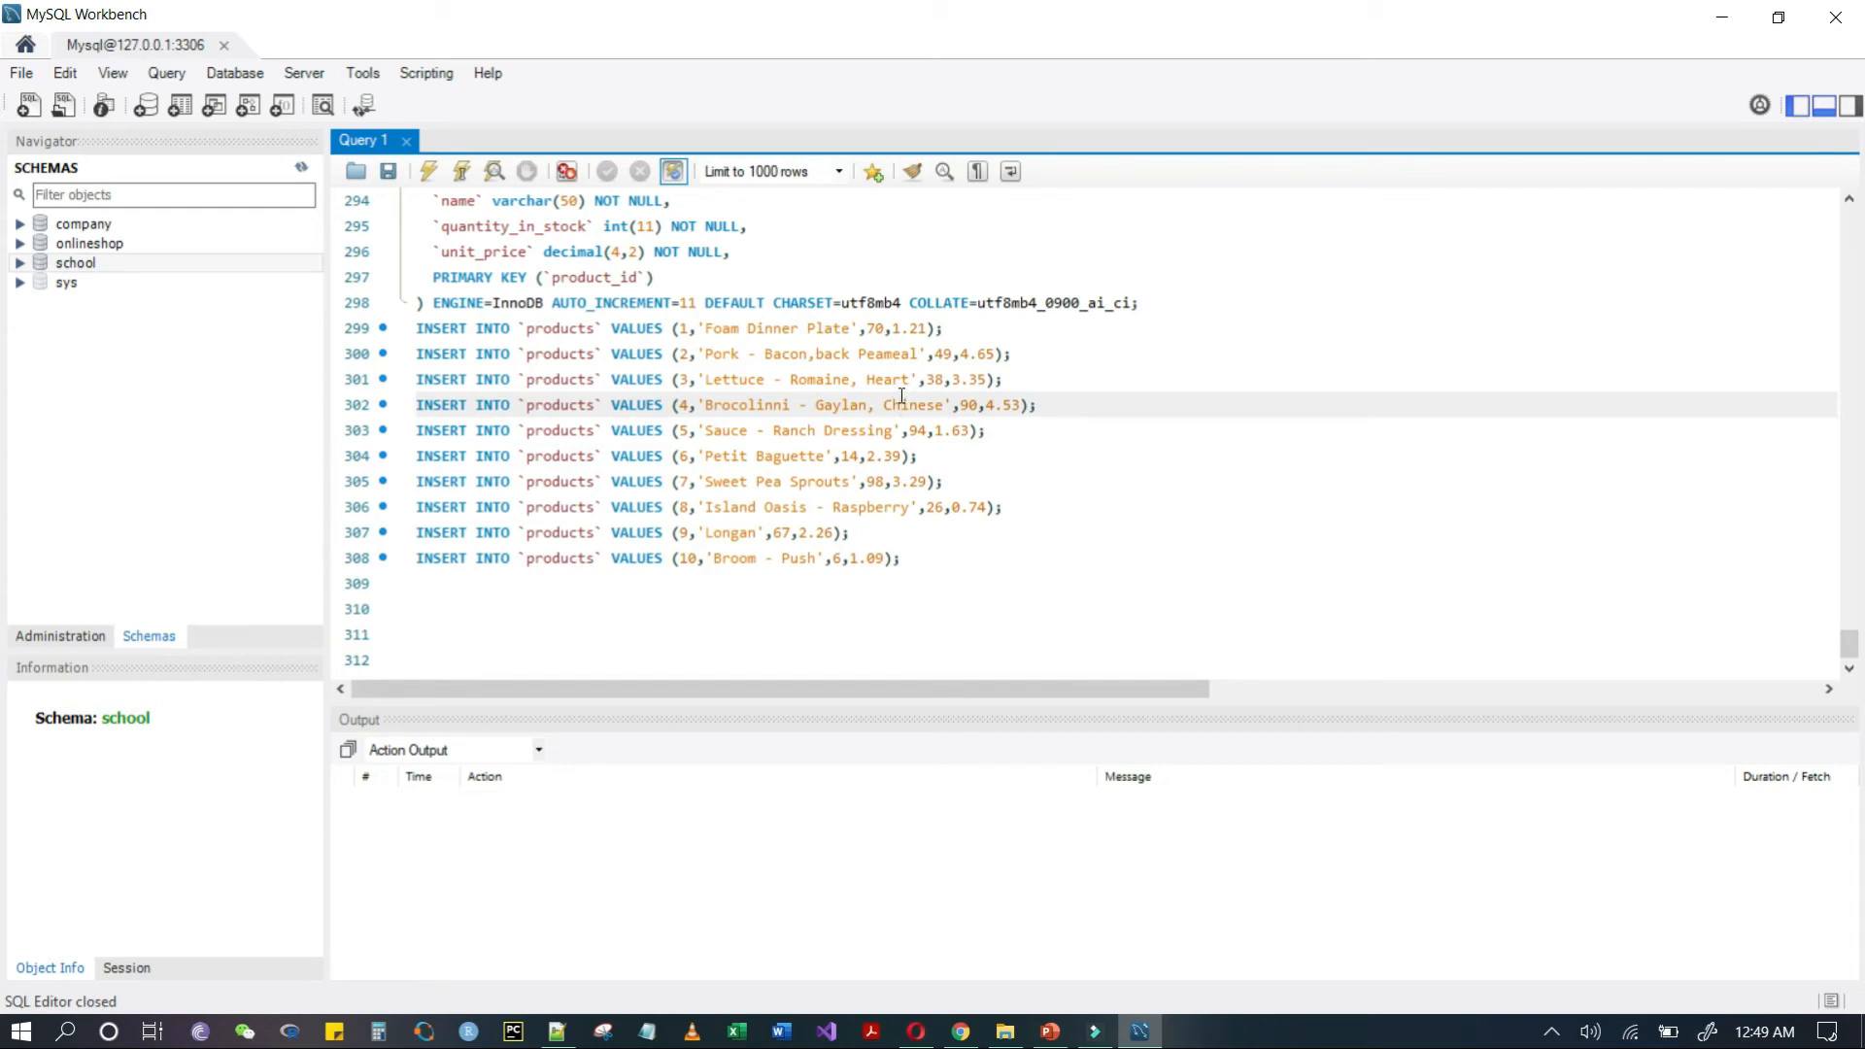
{"action": "scroll", "coordinate": [902, 395], "scroll_direction": "up", "scroll_amount": 20}
{"action": "left_click", "coordinate": [551, 299]}
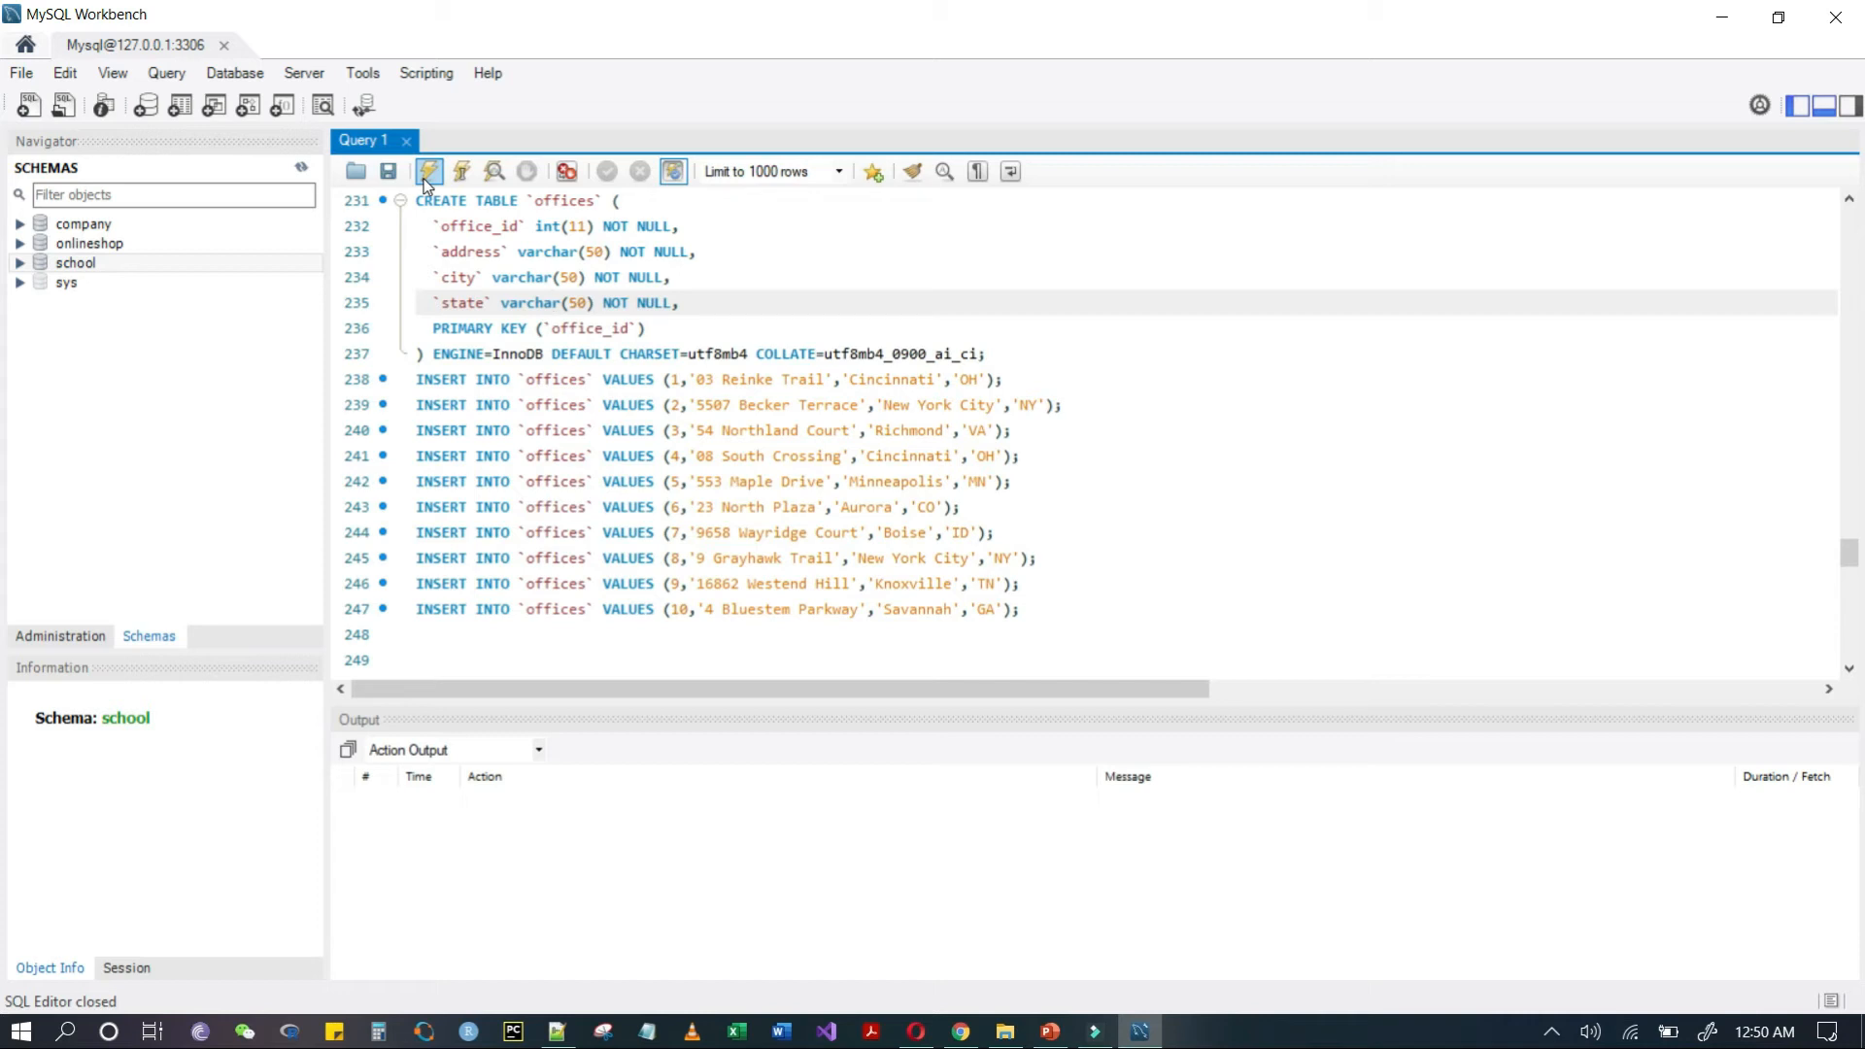
- Return to the start of the script and execute all of its statements to create the sample databases
{"action": "left_click", "coordinate": [824, 386]}
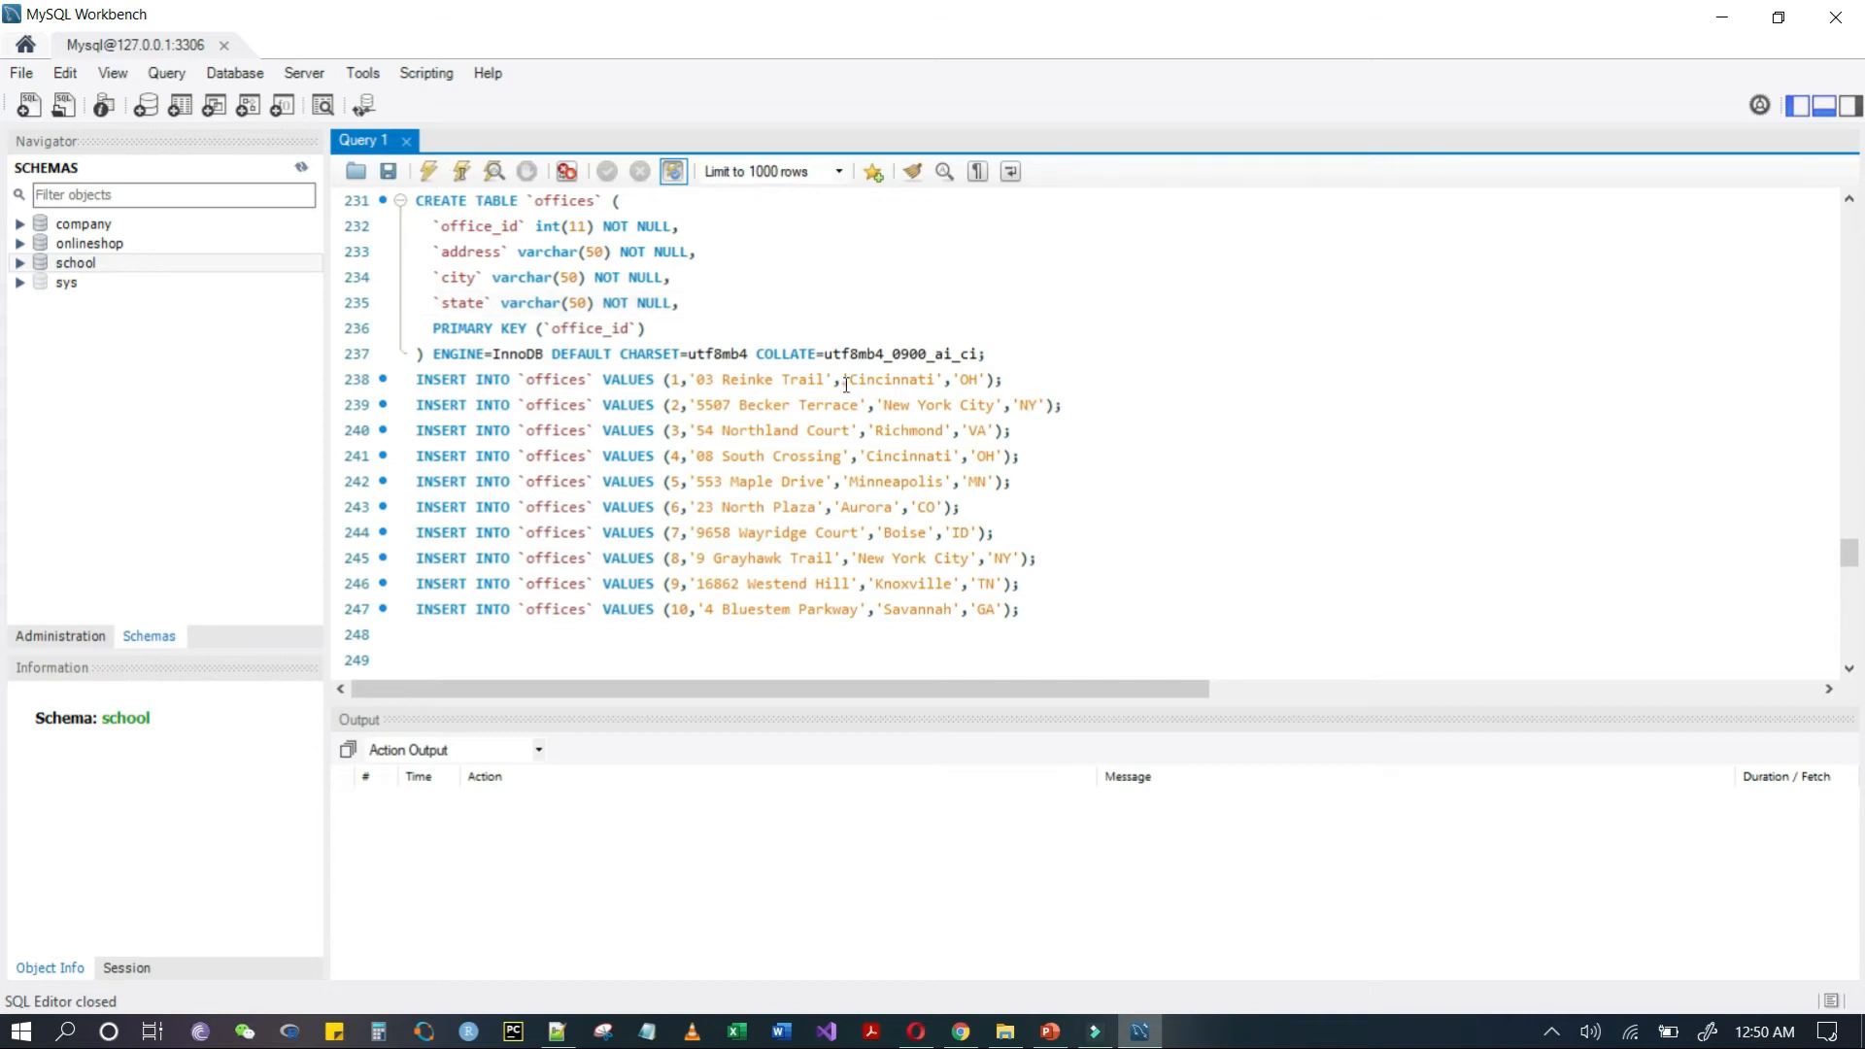
{"action": "scroll", "coordinate": [844, 387], "scroll_direction": "up", "scroll_amount": 20}
{"action": "scroll", "coordinate": [846, 386], "scroll_direction": "up", "scroll_amount": 20}
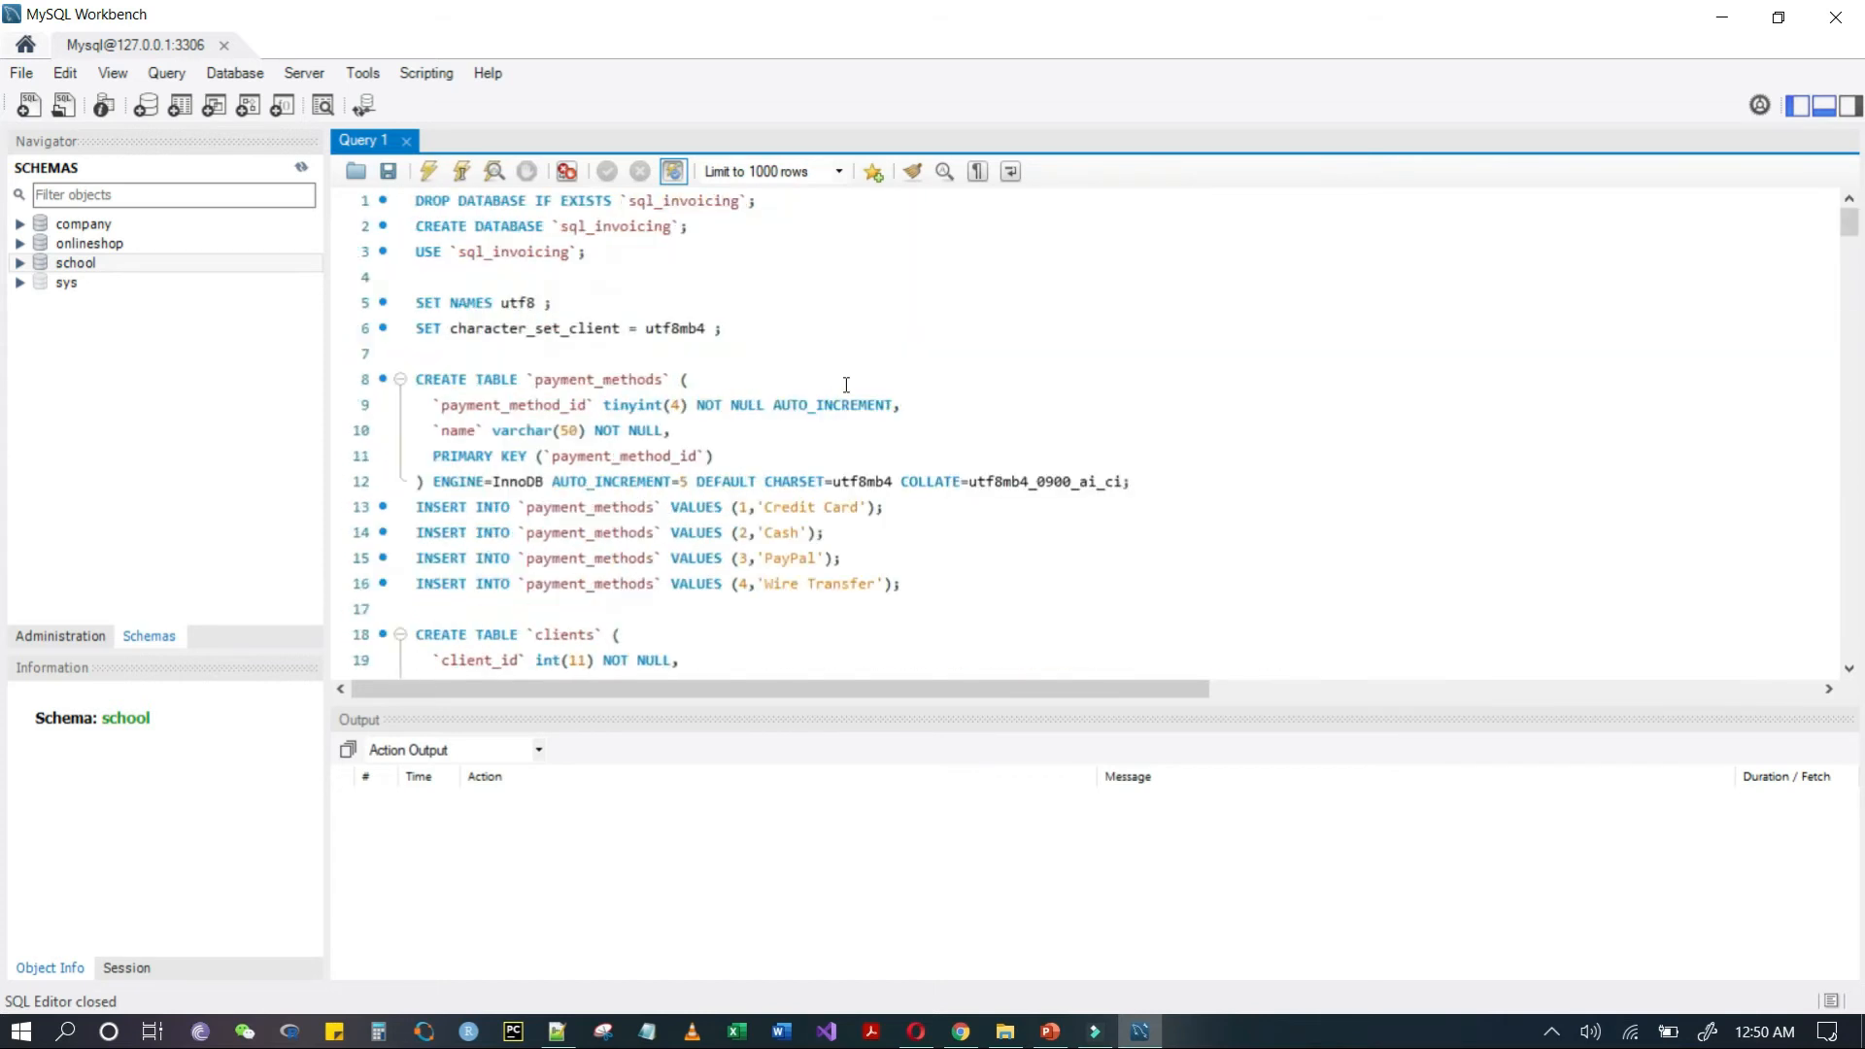
{"action": "left_click", "coordinate": [773, 384]}
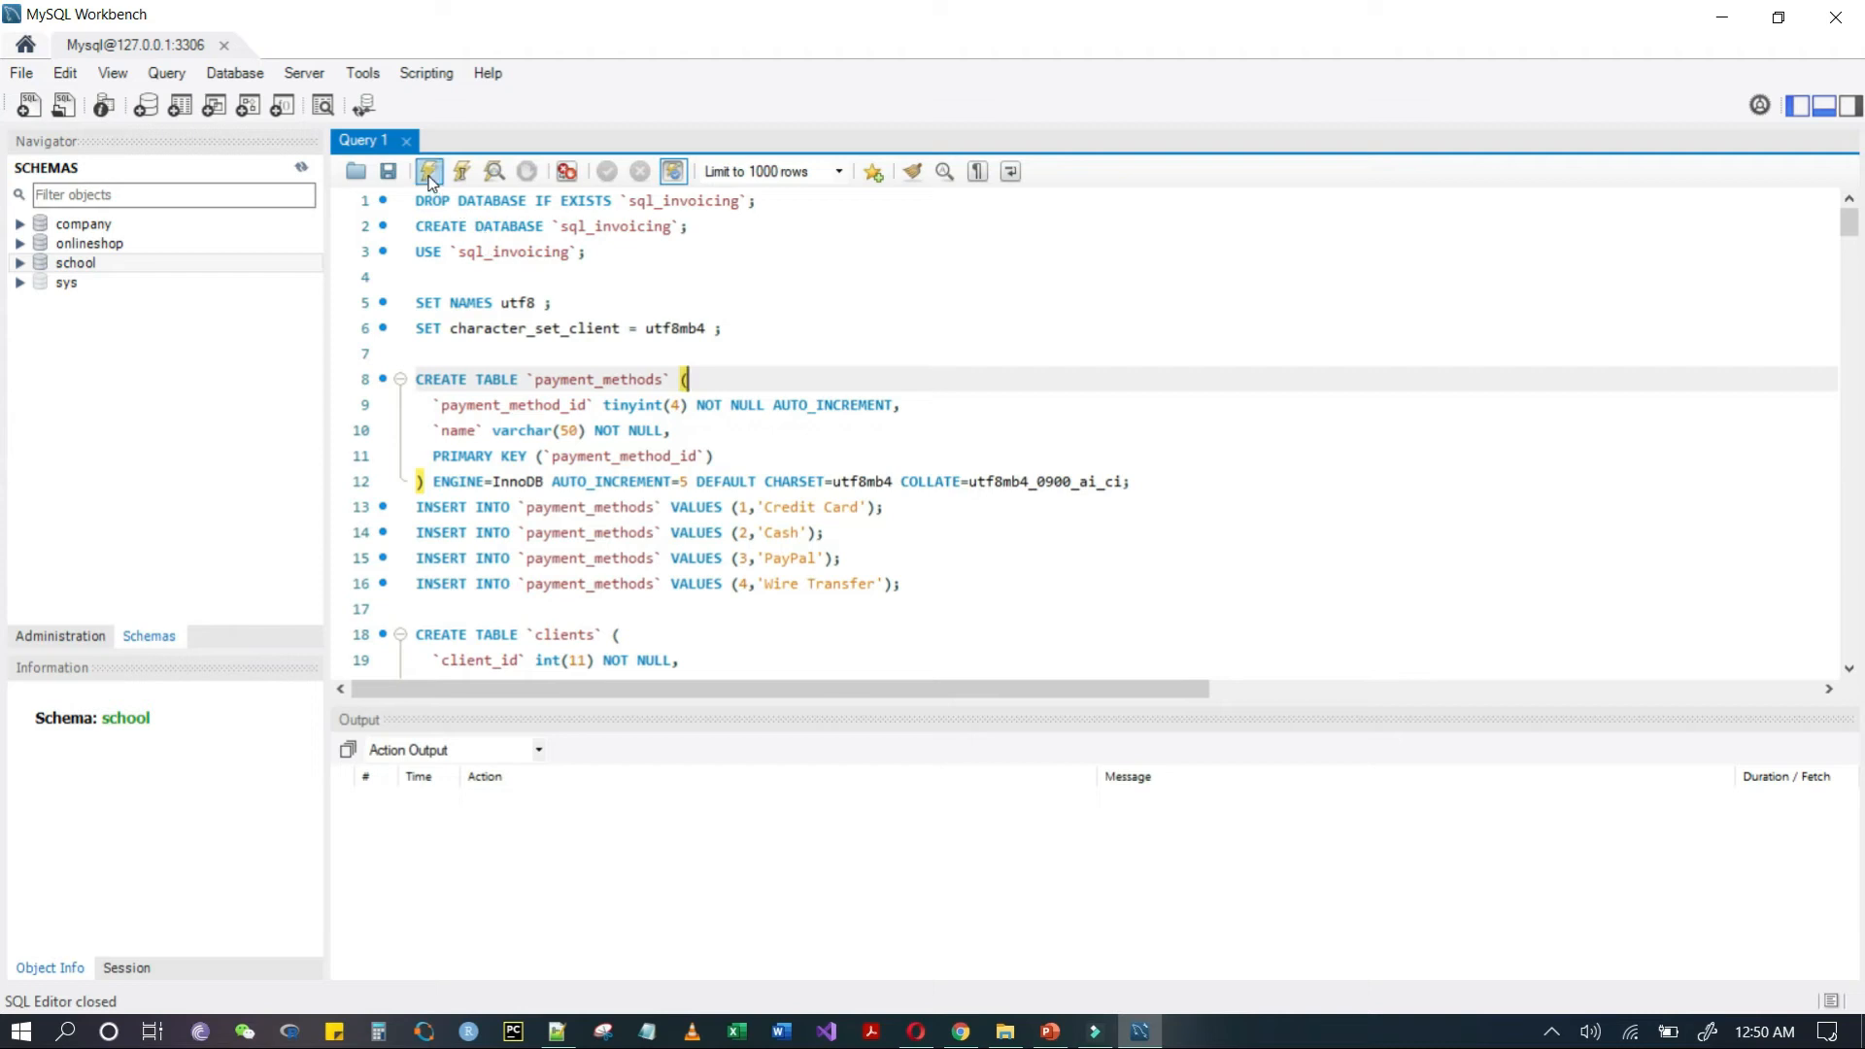
{"action": "left_click", "coordinate": [539, 291]}
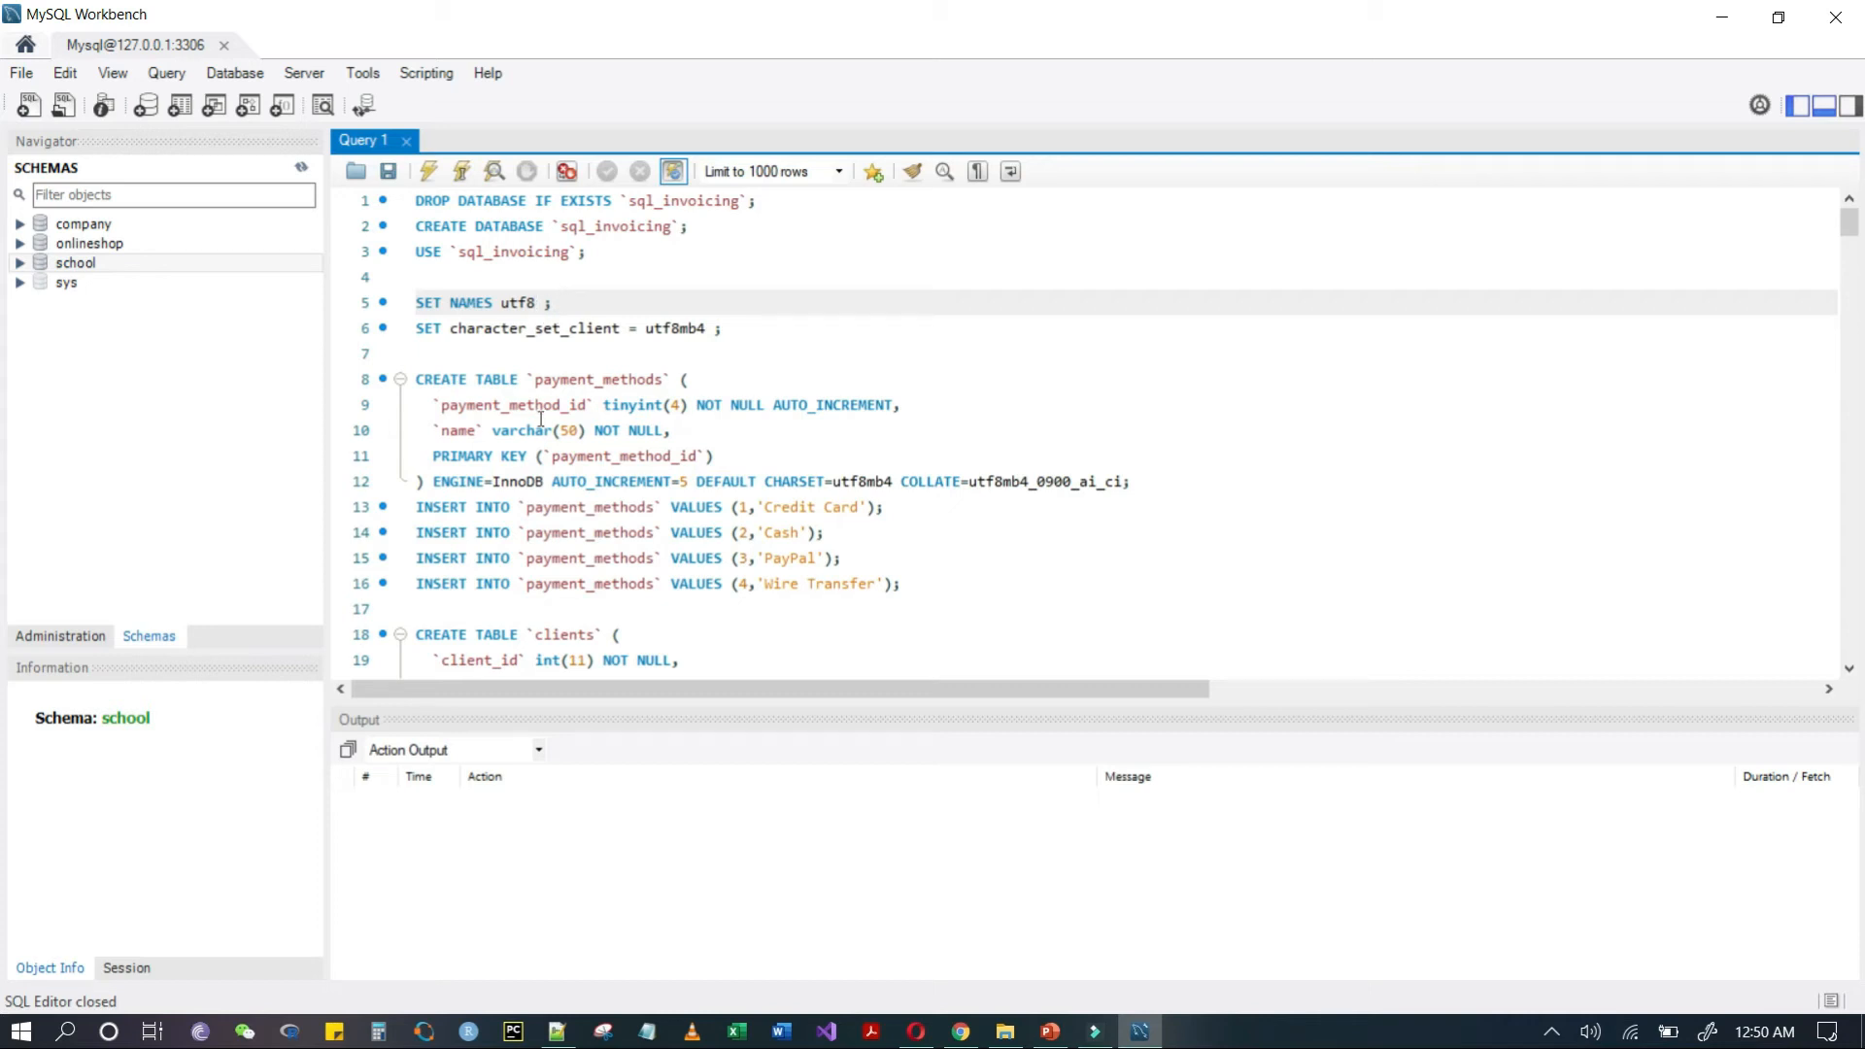
{"action": "left_click_drag", "start_coordinate": [420, 507], "coordinate": [923, 564]}
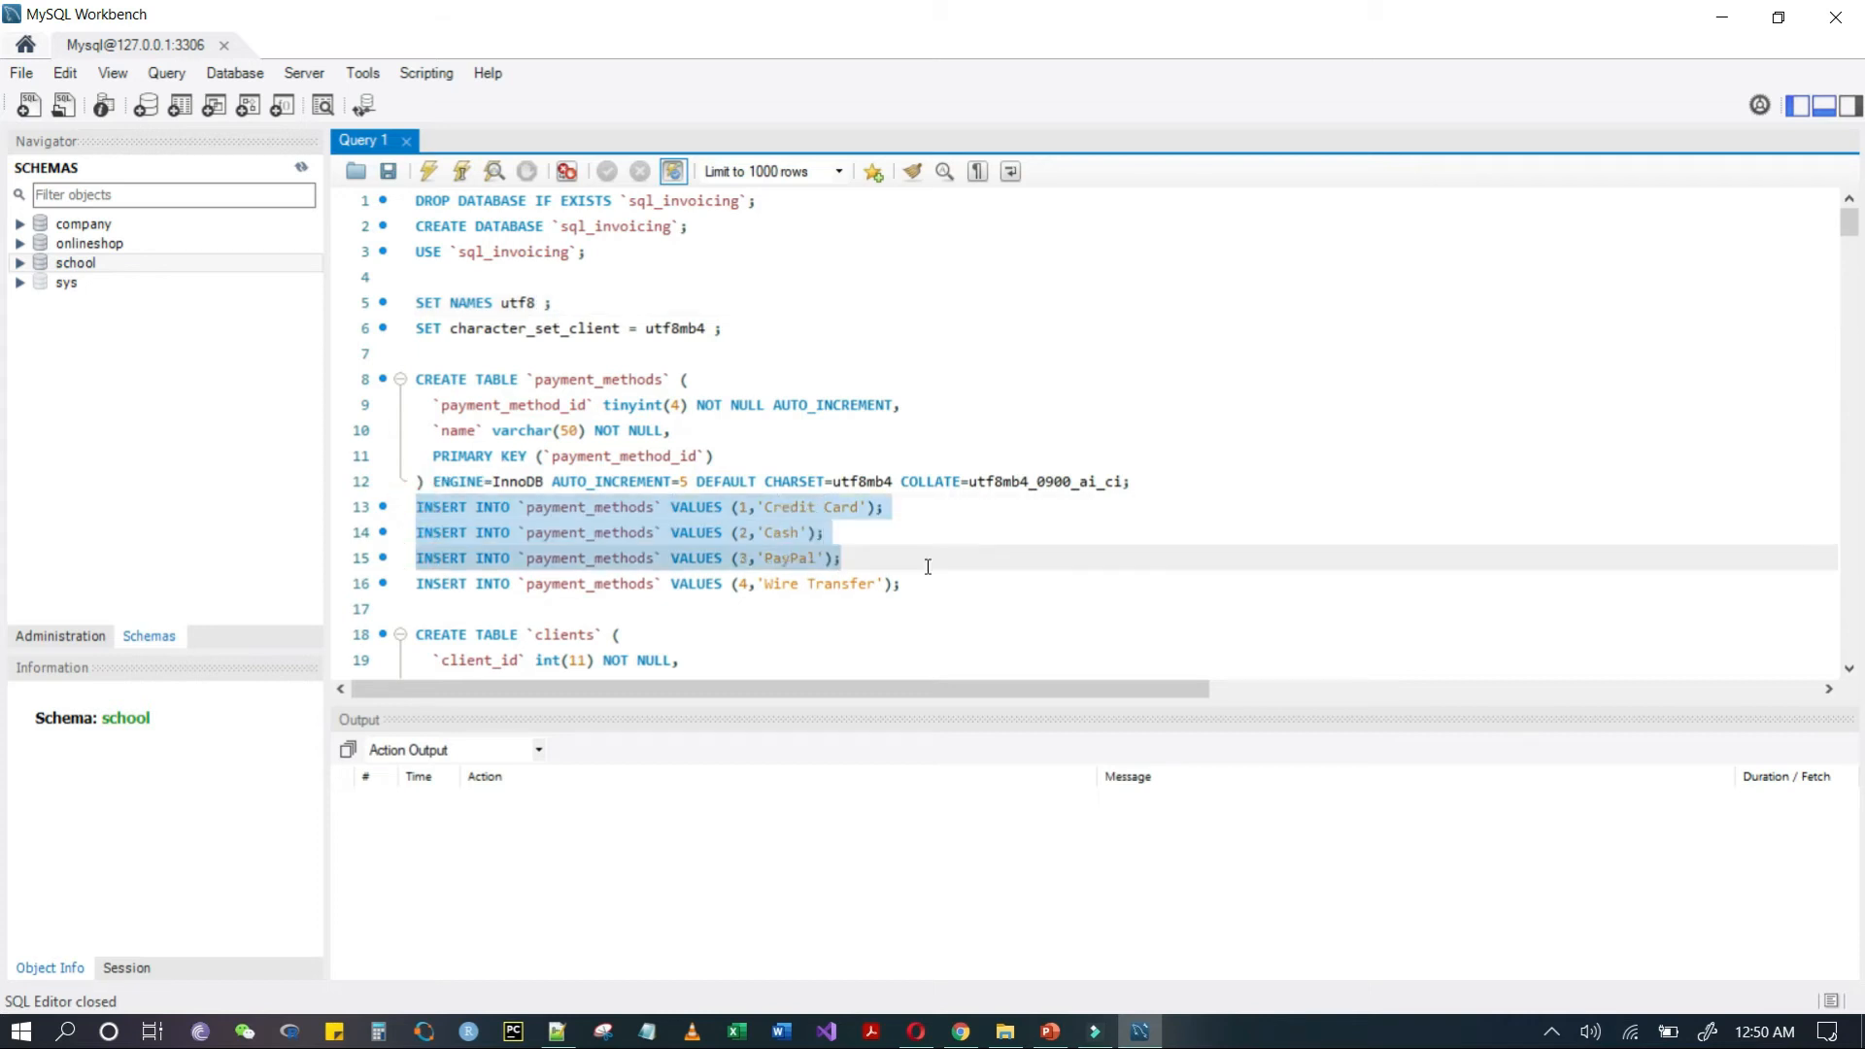
{"action": "left_click", "coordinate": [568, 283]}
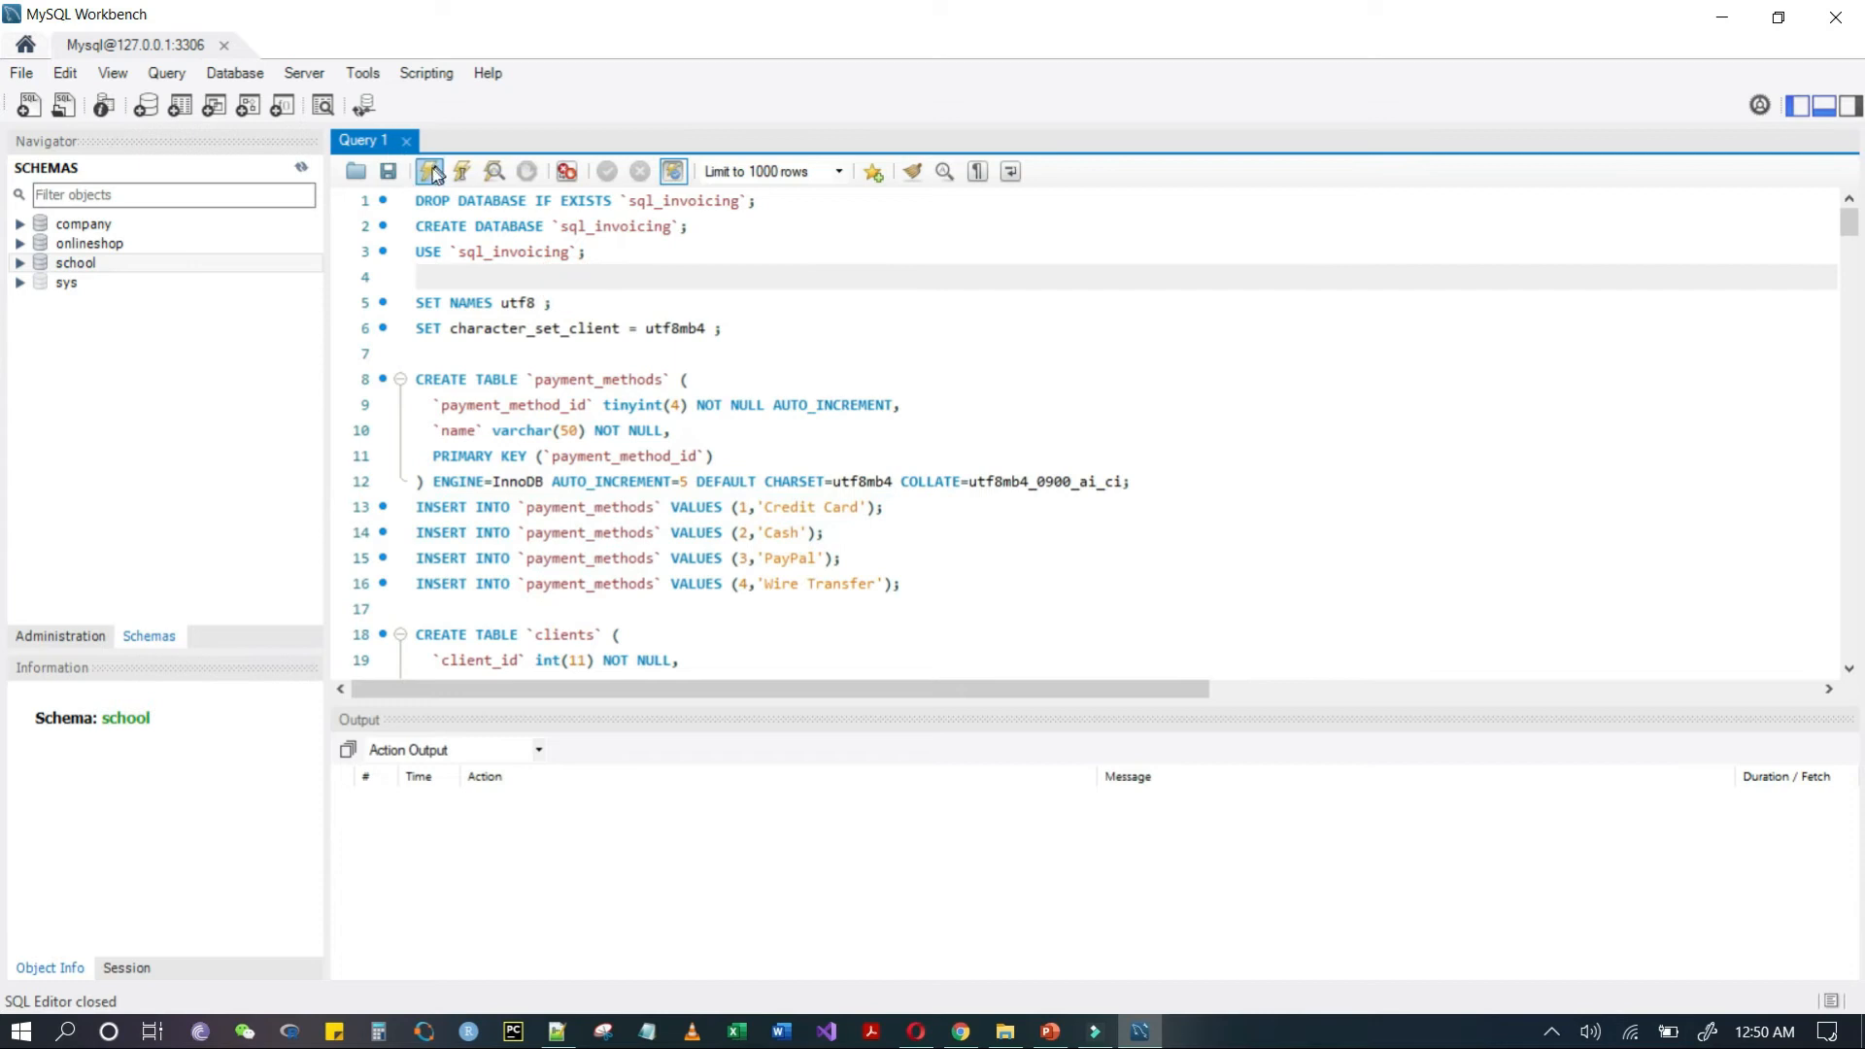
{"action": "left_click", "coordinate": [430, 173]}
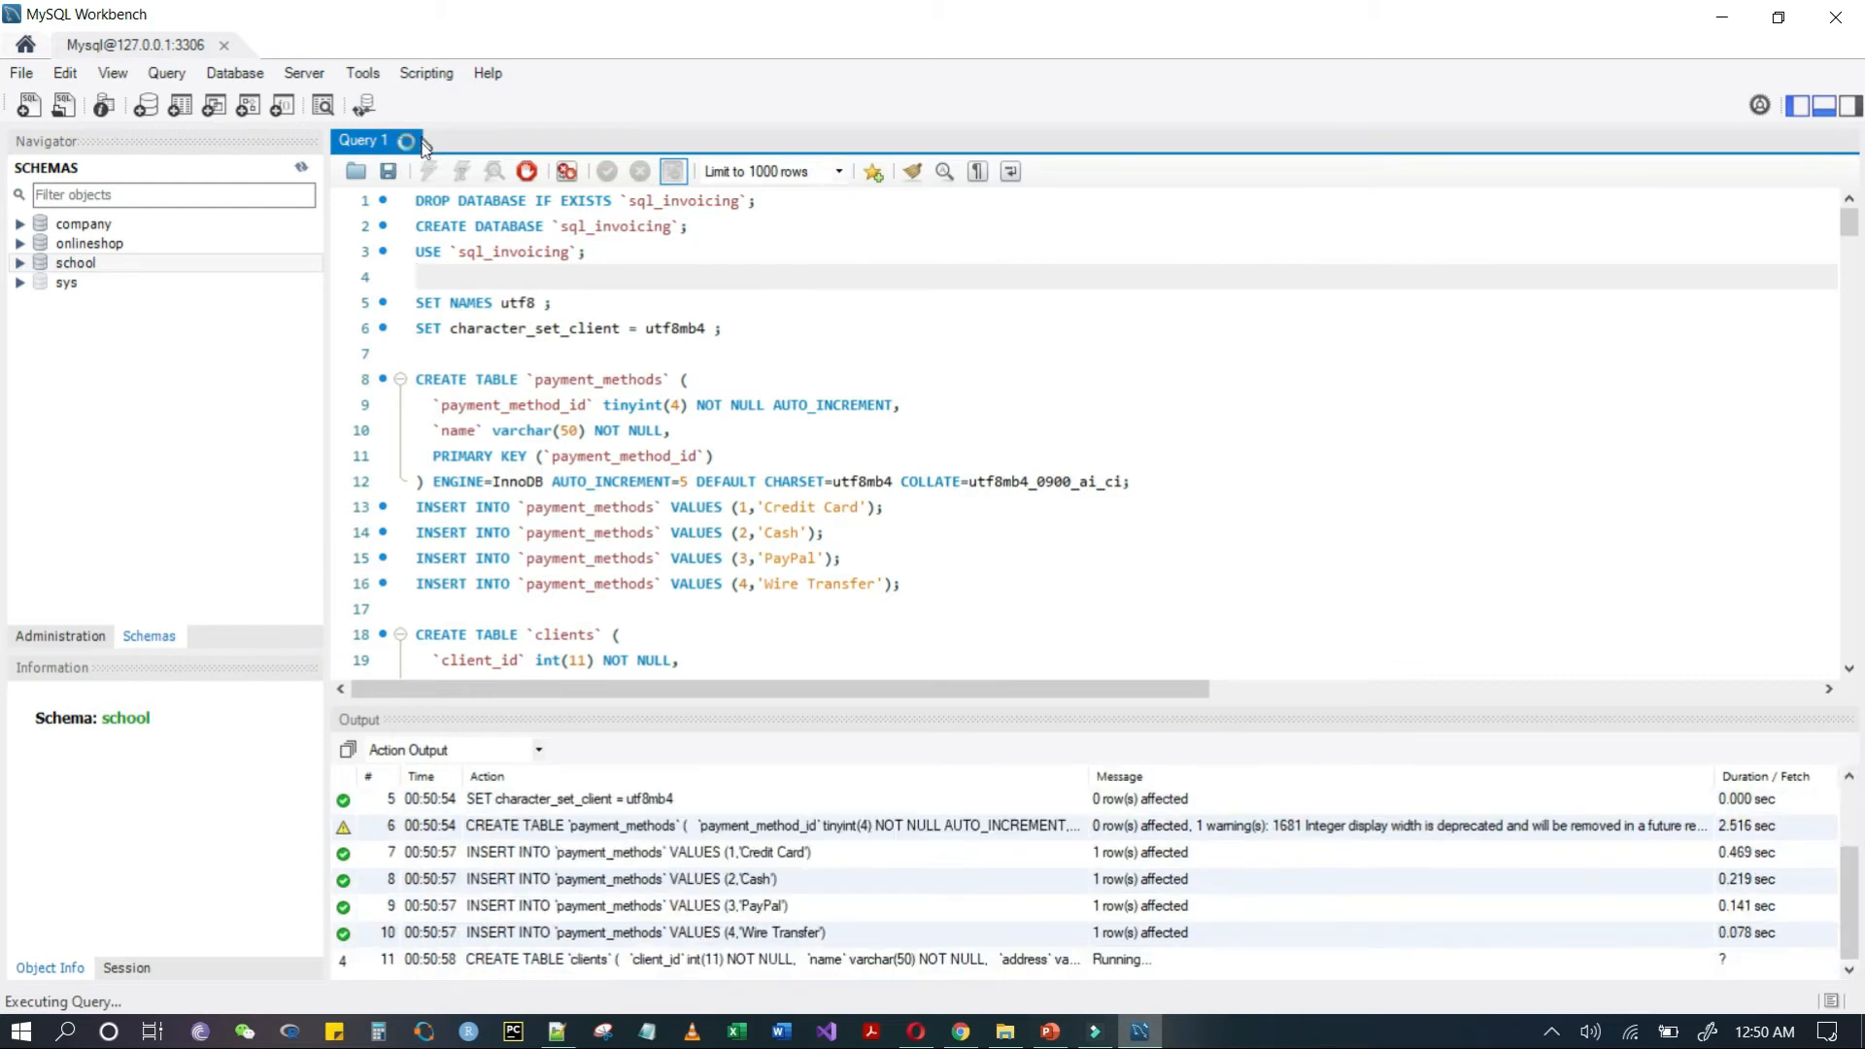
{"action": "left_click", "coordinate": [662, 437]}
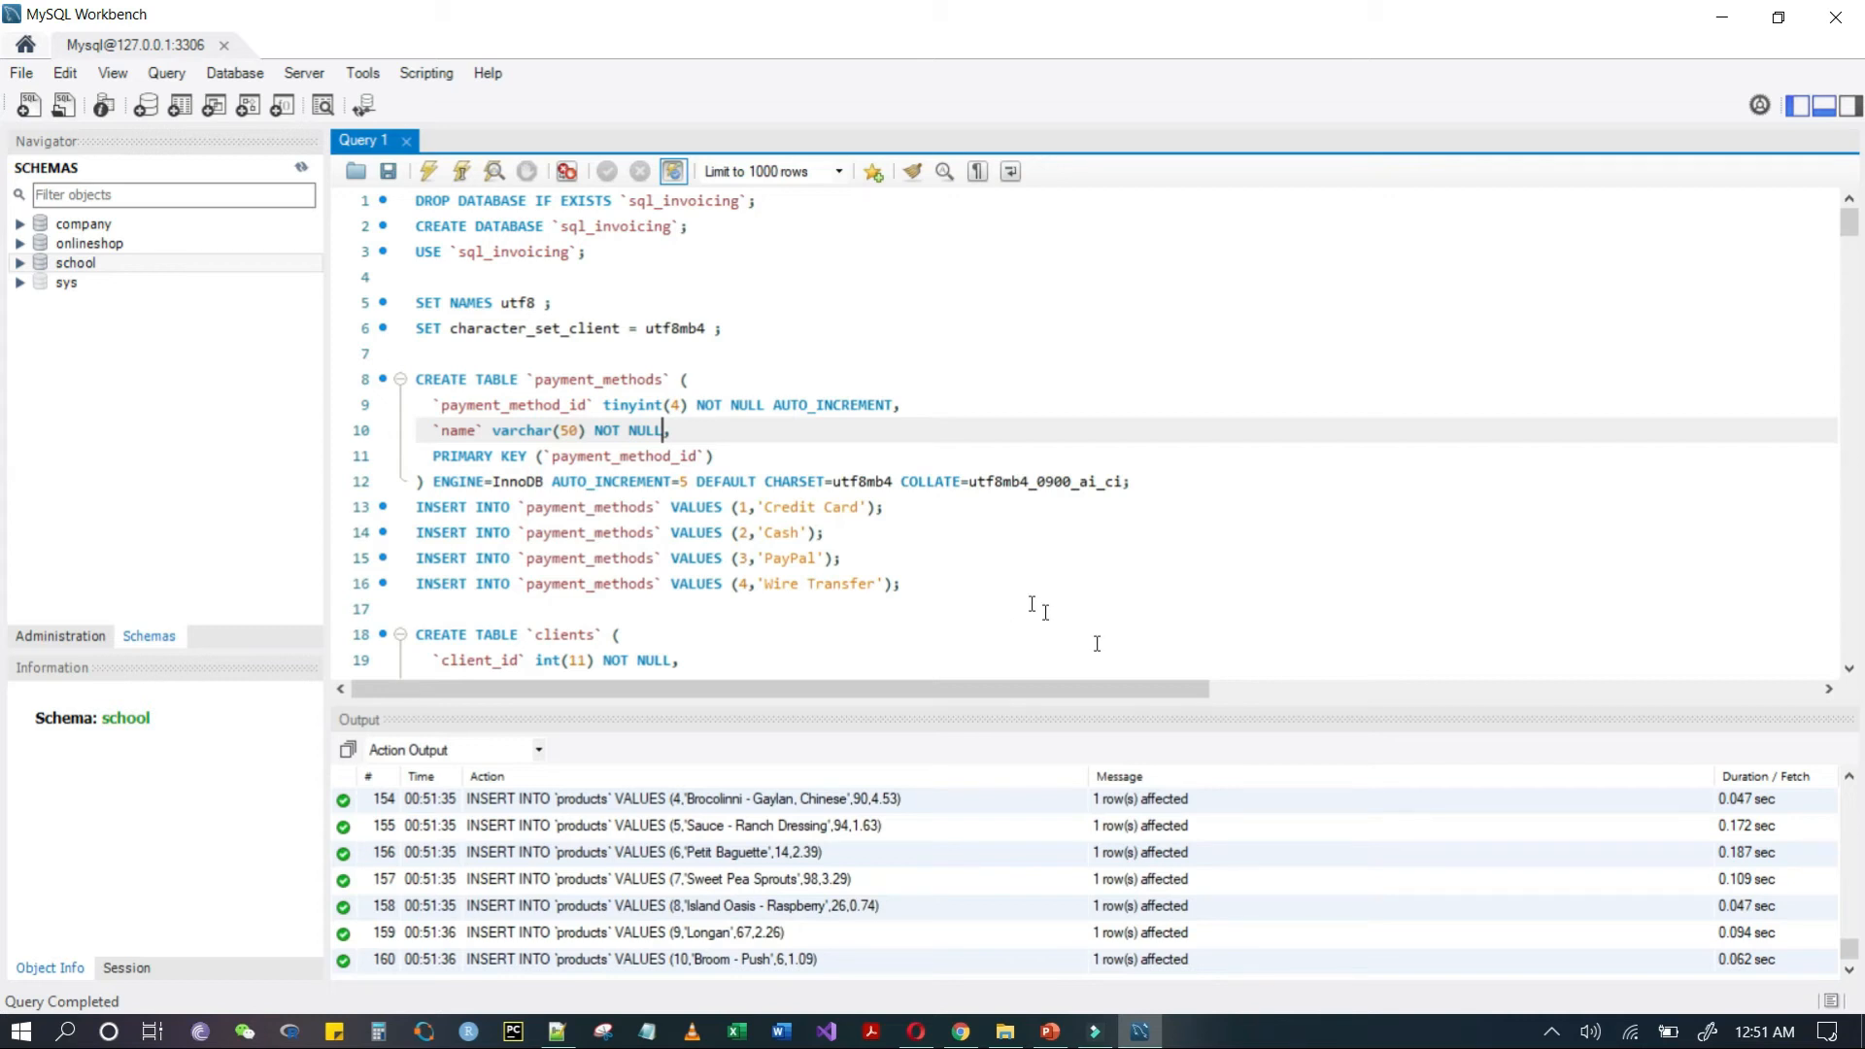
- Refresh the schema list to load the newly created databases
{"action": "left_click", "coordinate": [1021, 589]}
{"action": "scroll", "coordinate": [1022, 595], "scroll_direction": "down", "scroll_amount": 5}
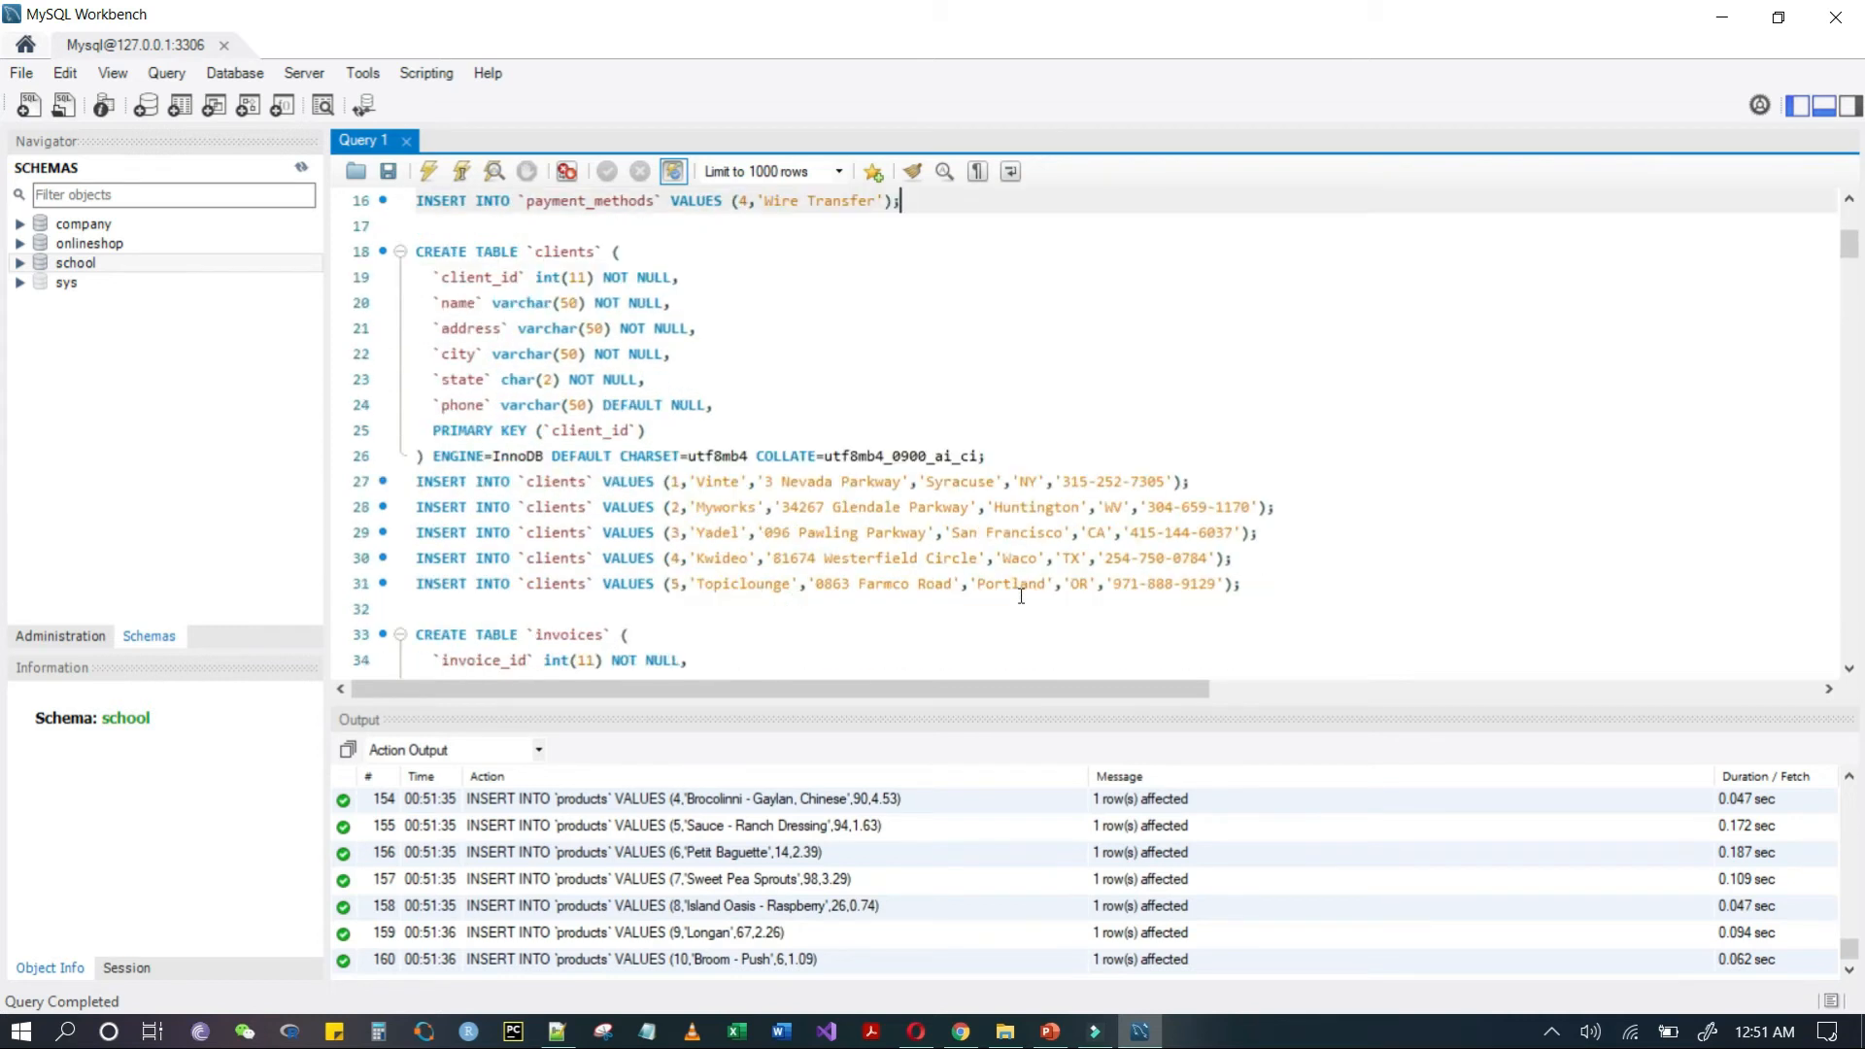
{"action": "left_click", "coordinate": [155, 651]}
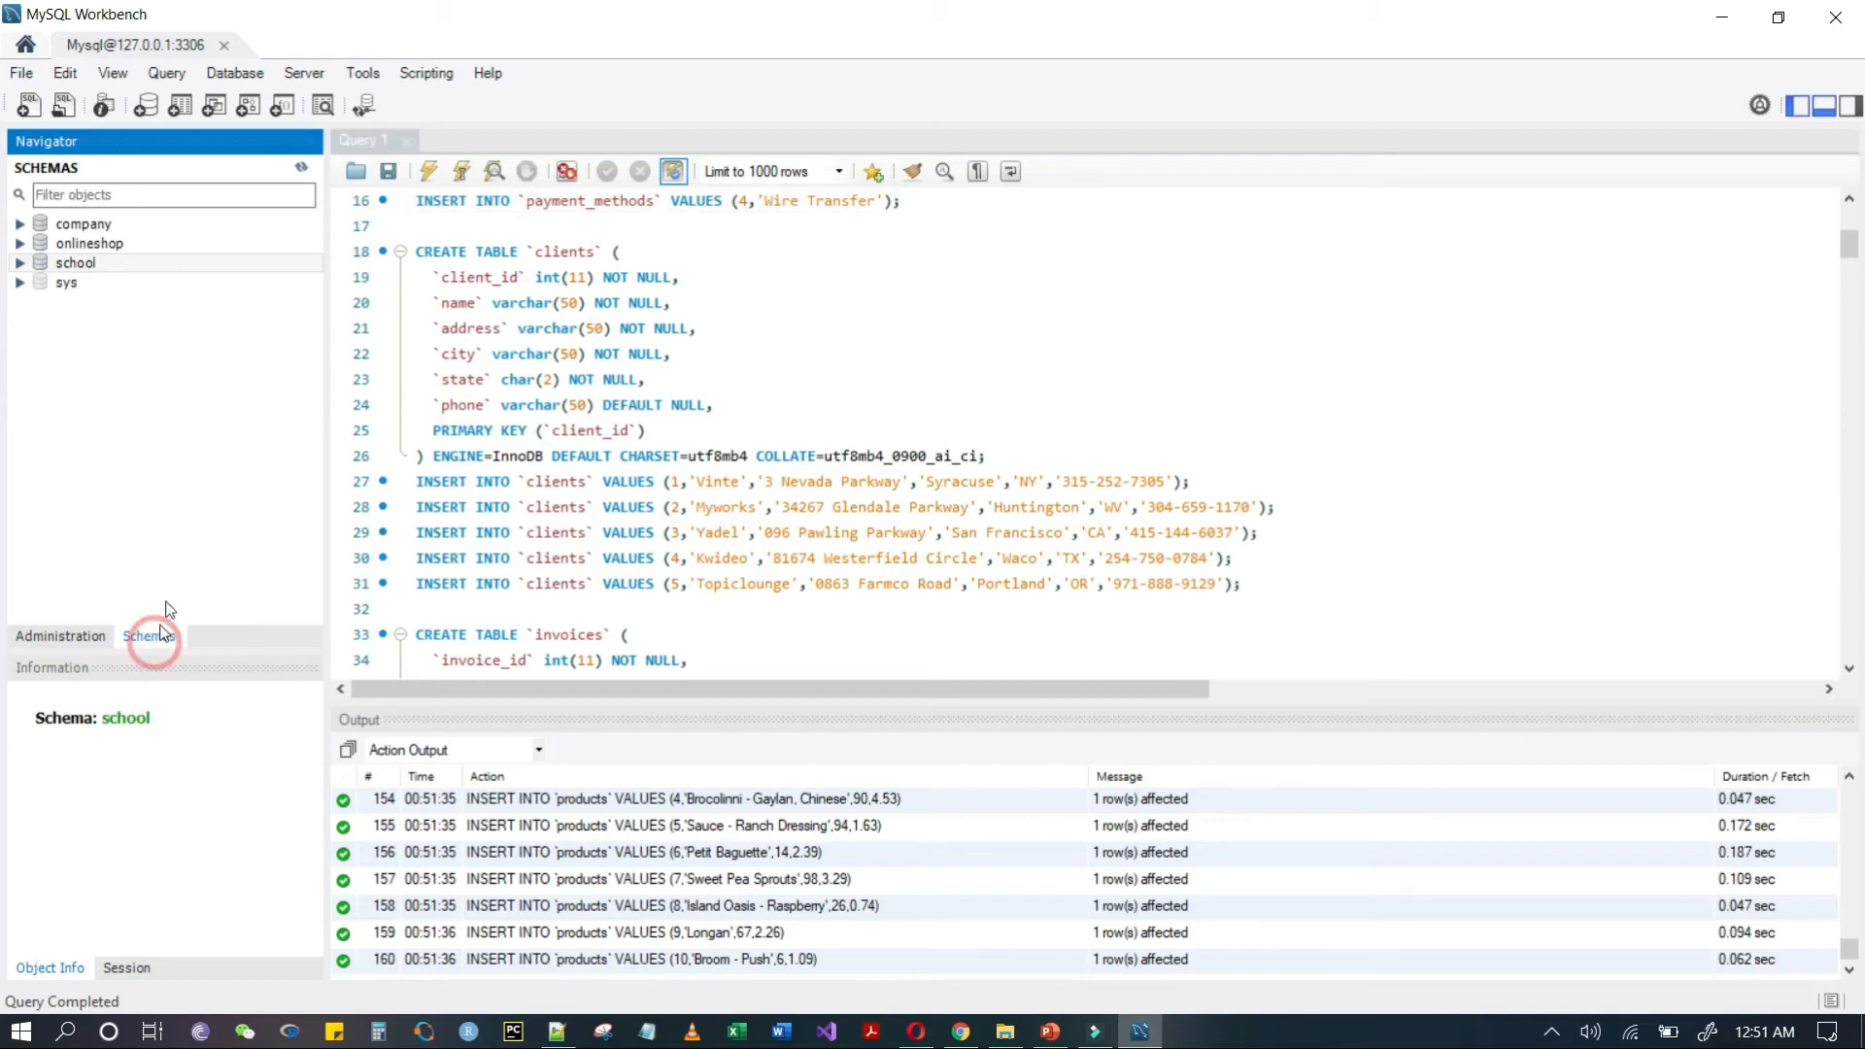
{"action": "left_click", "coordinate": [177, 484]}
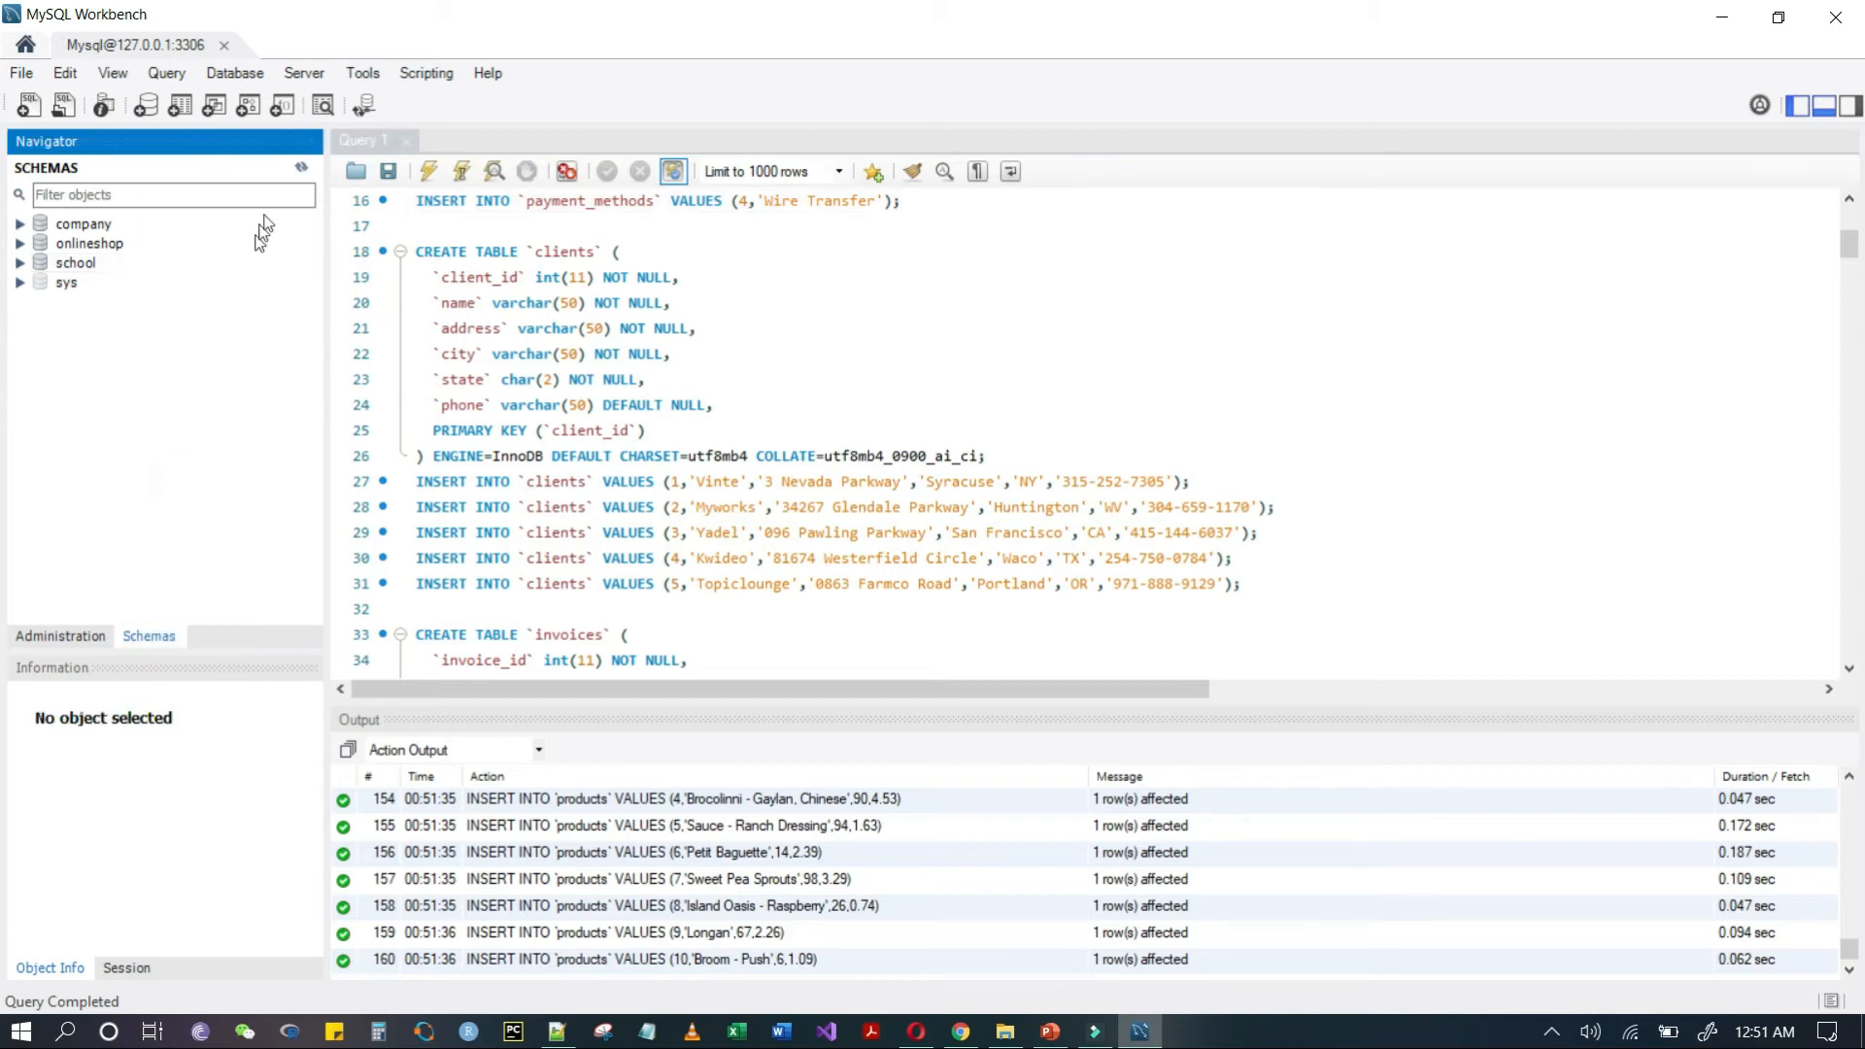
{"action": "left_click", "coordinate": [302, 170]}
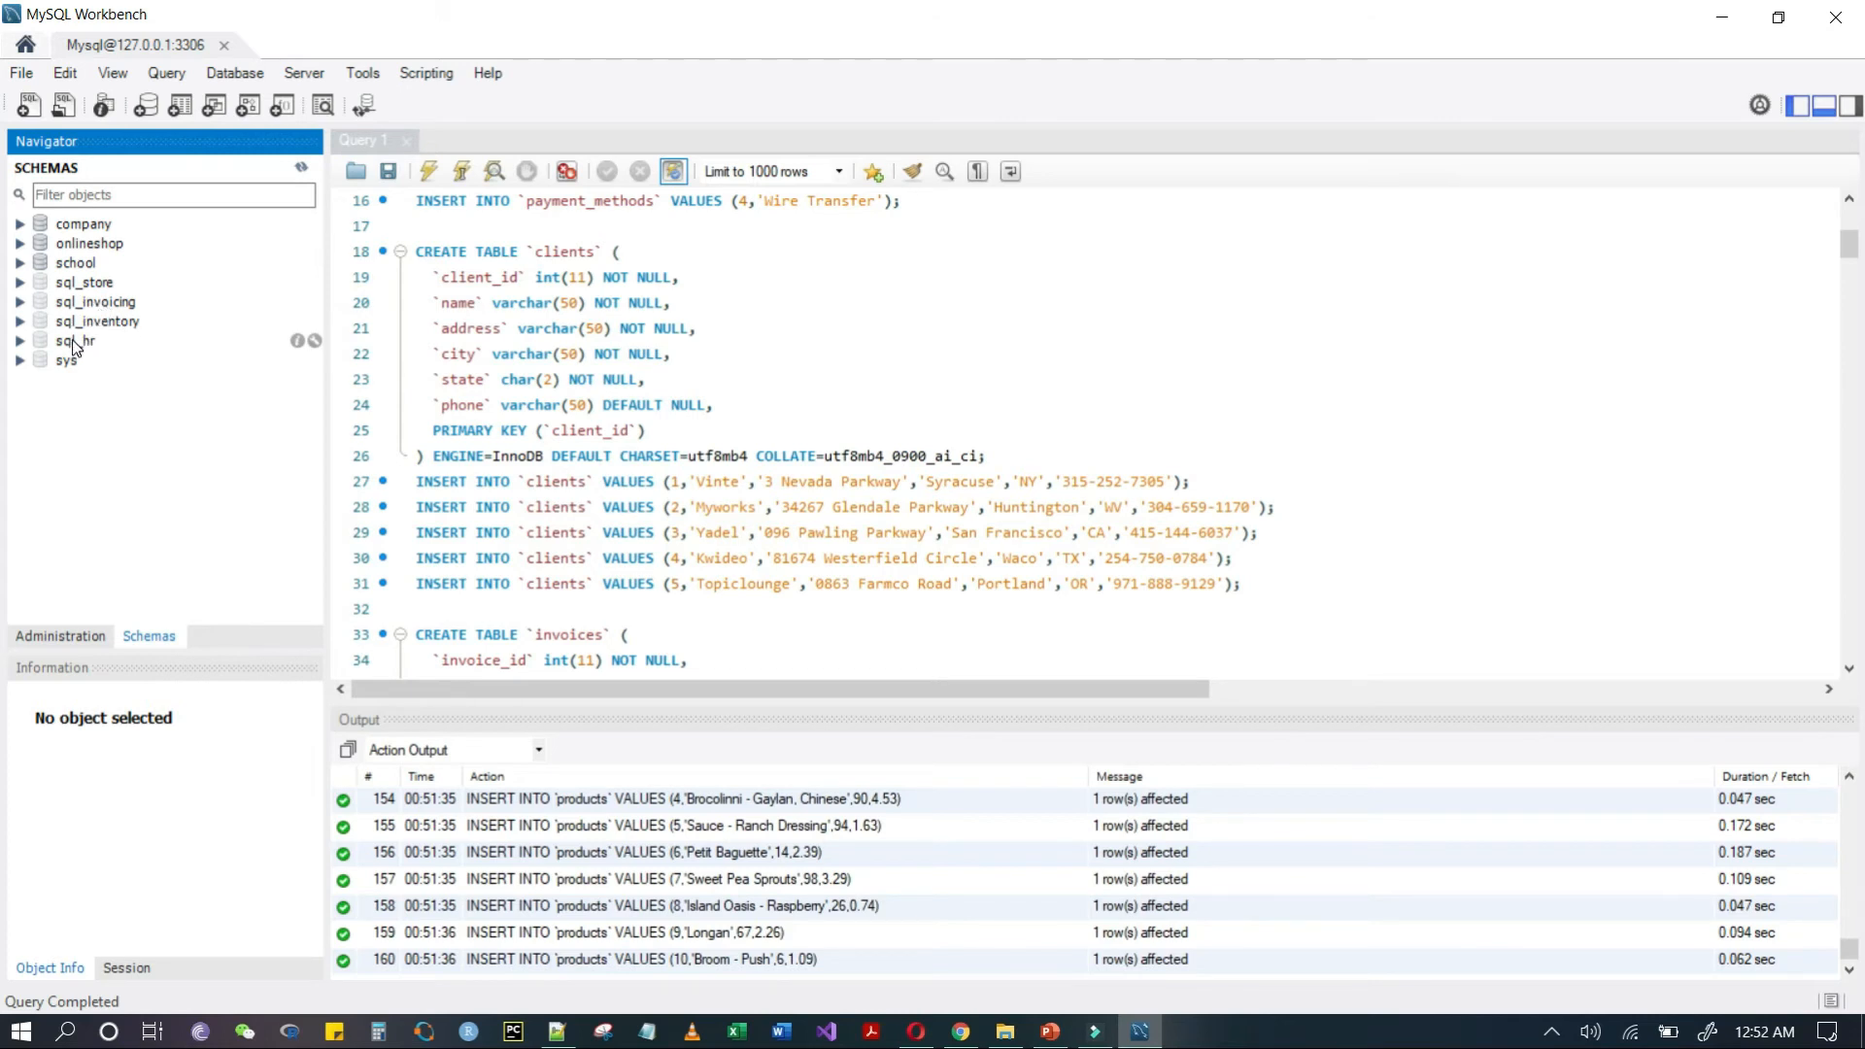
- Expand the sql_store database's tables and examine the columns of the customers table
{"action": "left_click", "coordinate": [20, 282]}
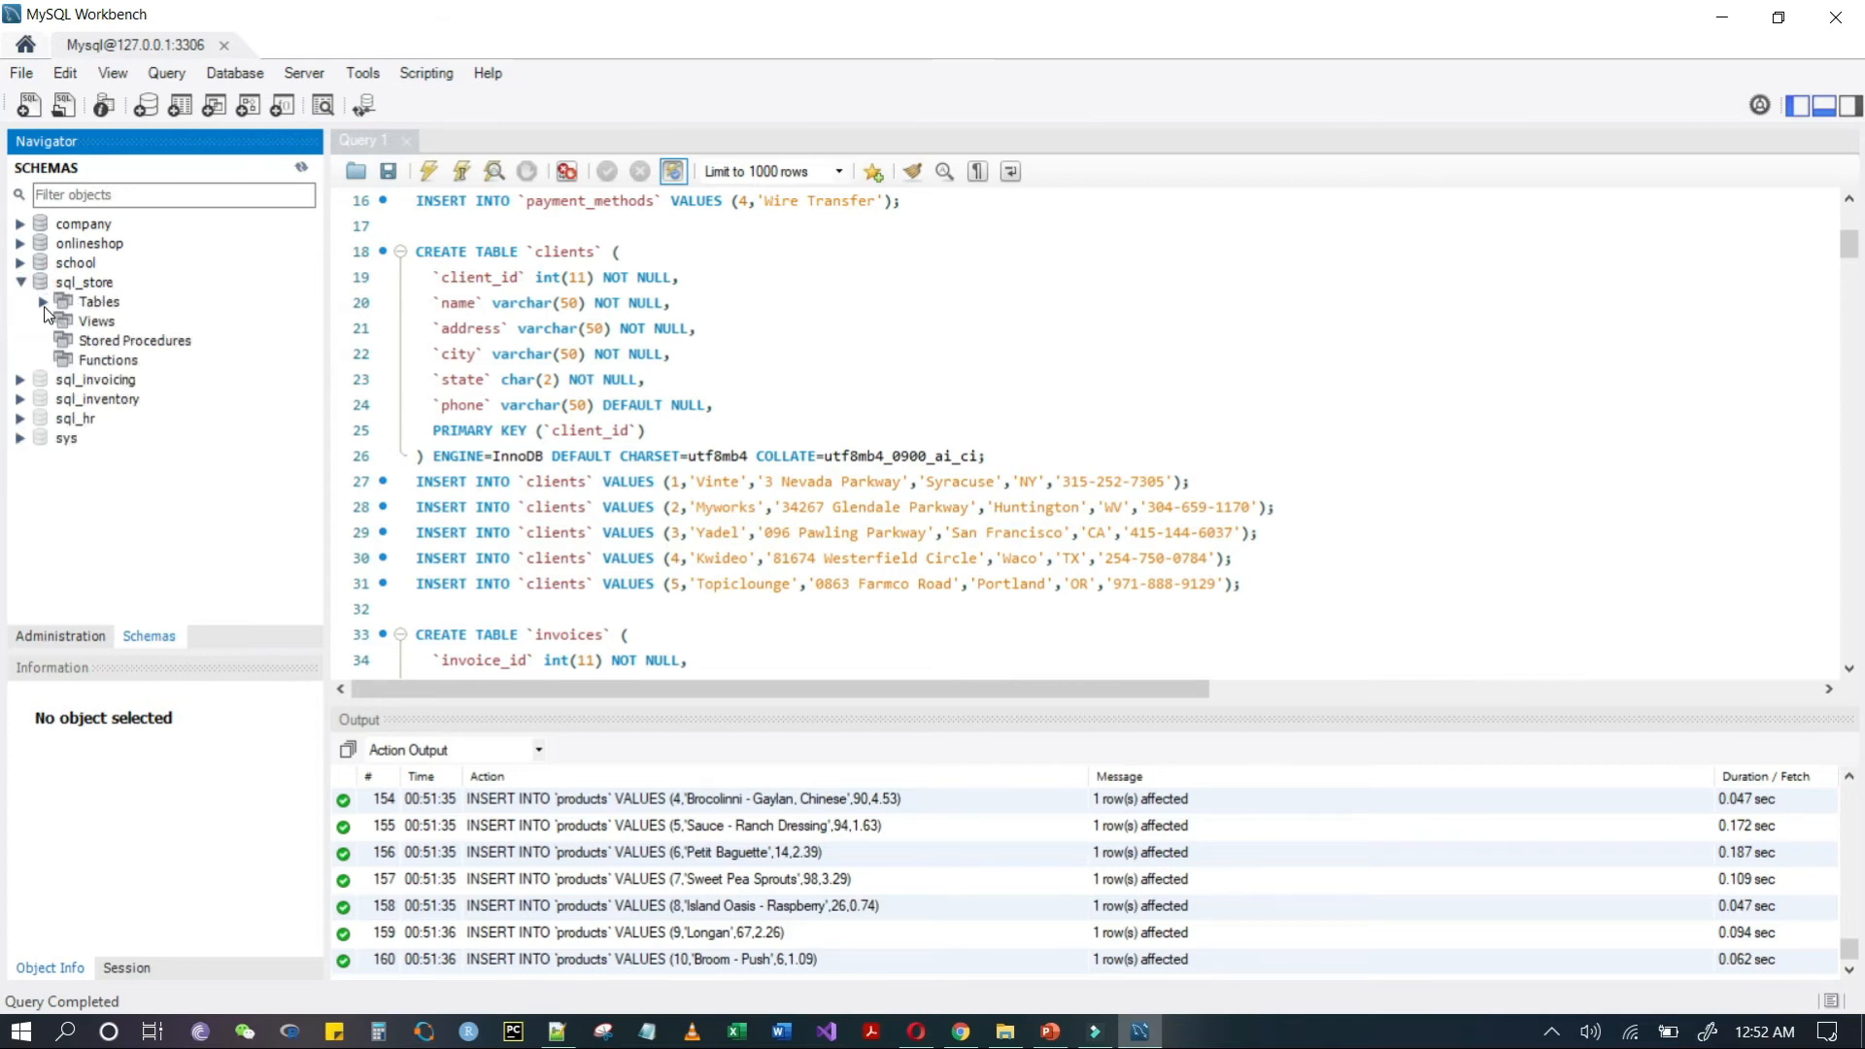
{"action": "left_click", "coordinate": [44, 302]}
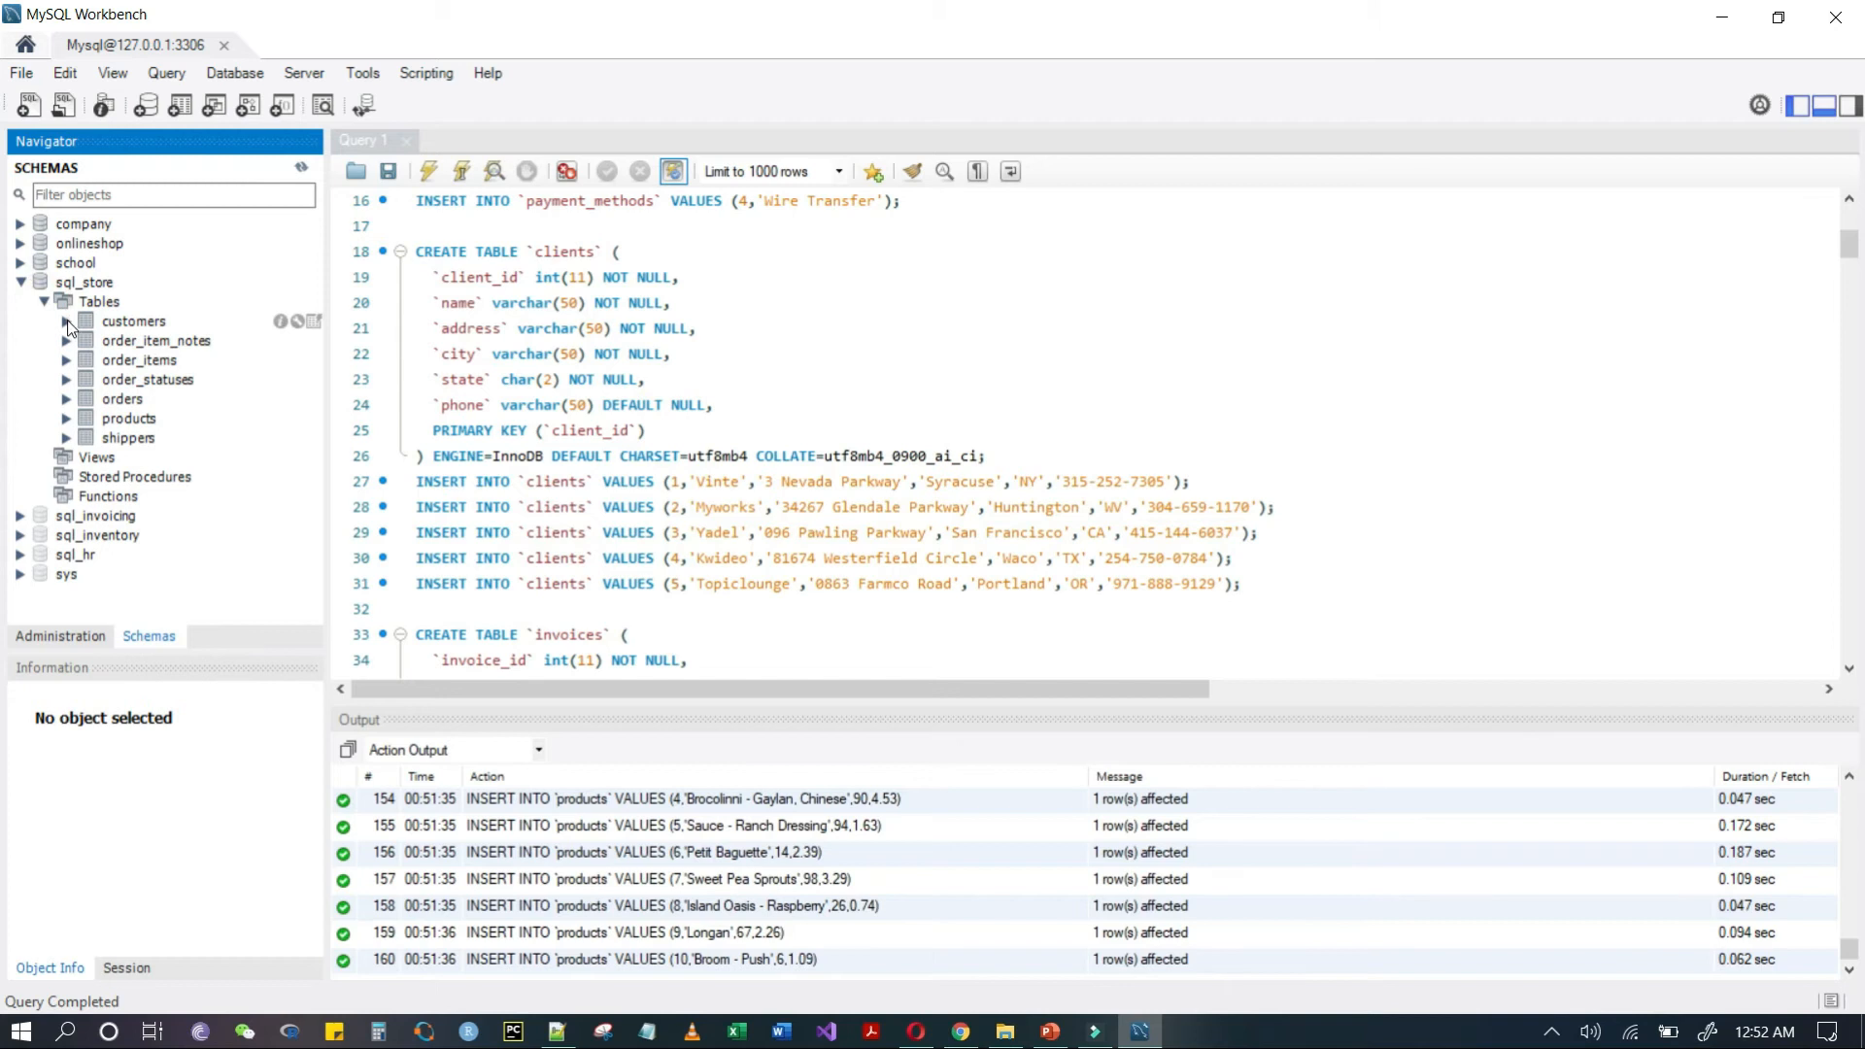
{"action": "left_click", "coordinate": [67, 321]}
{"action": "left_click", "coordinate": [68, 323]}
{"action": "left_click", "coordinate": [68, 322]}
{"action": "left_click", "coordinate": [90, 341]}
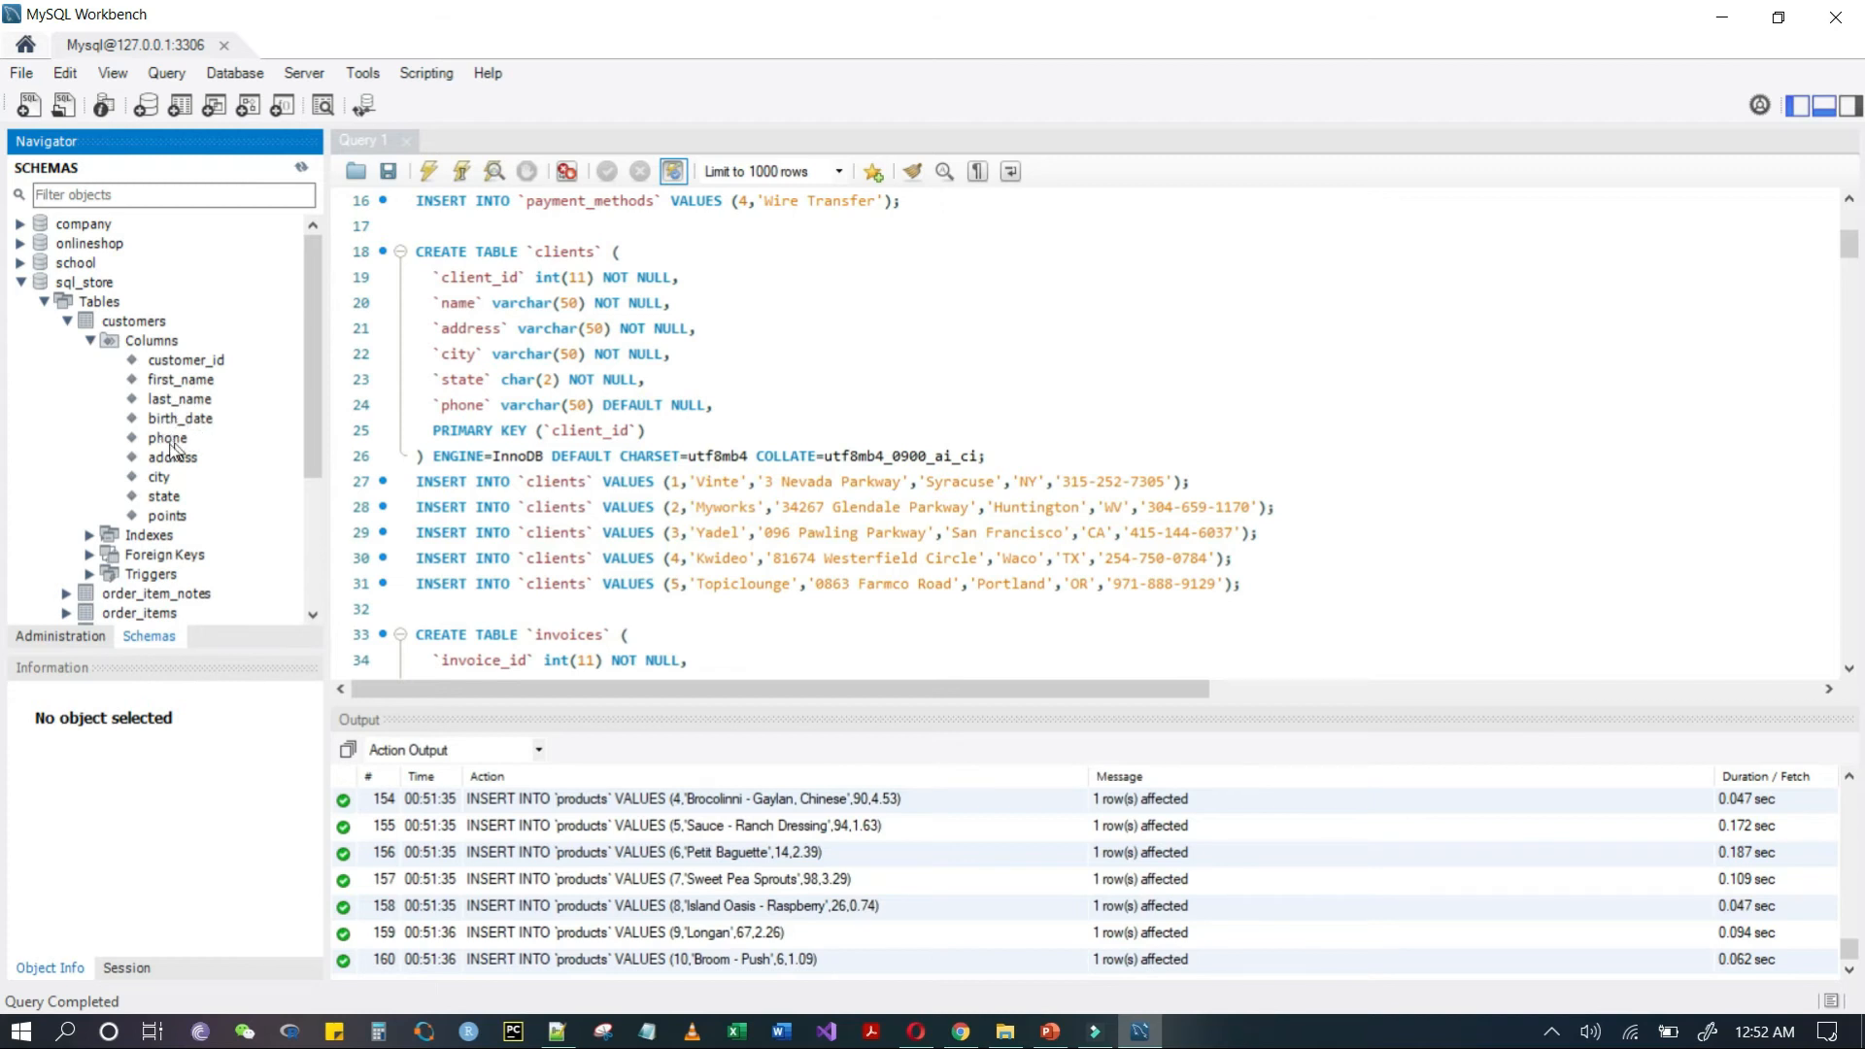
{"action": "left_click", "coordinate": [90, 341]}
{"action": "left_click", "coordinate": [67, 322]}
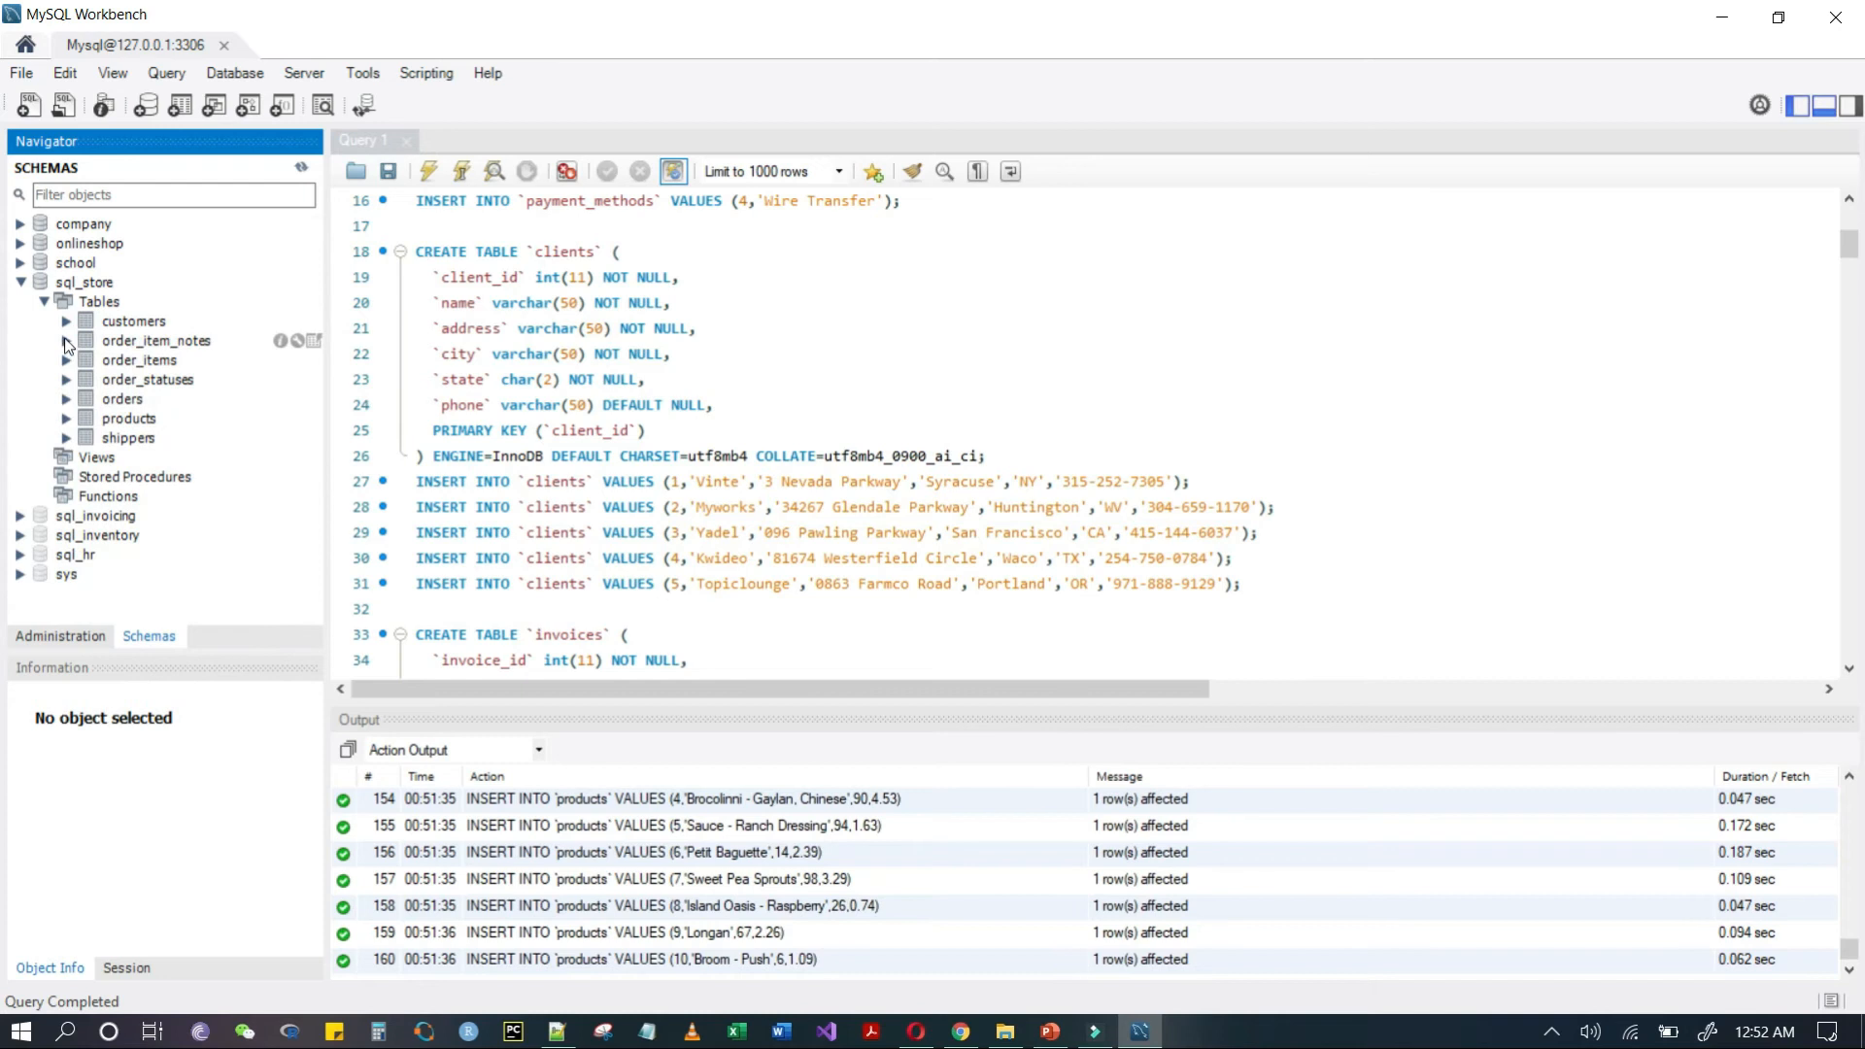
- Inspect the structure of the order_item_notes, order_items, order_statuses and orders tables in sql_store
{"action": "left_click", "coordinate": [66, 341]}
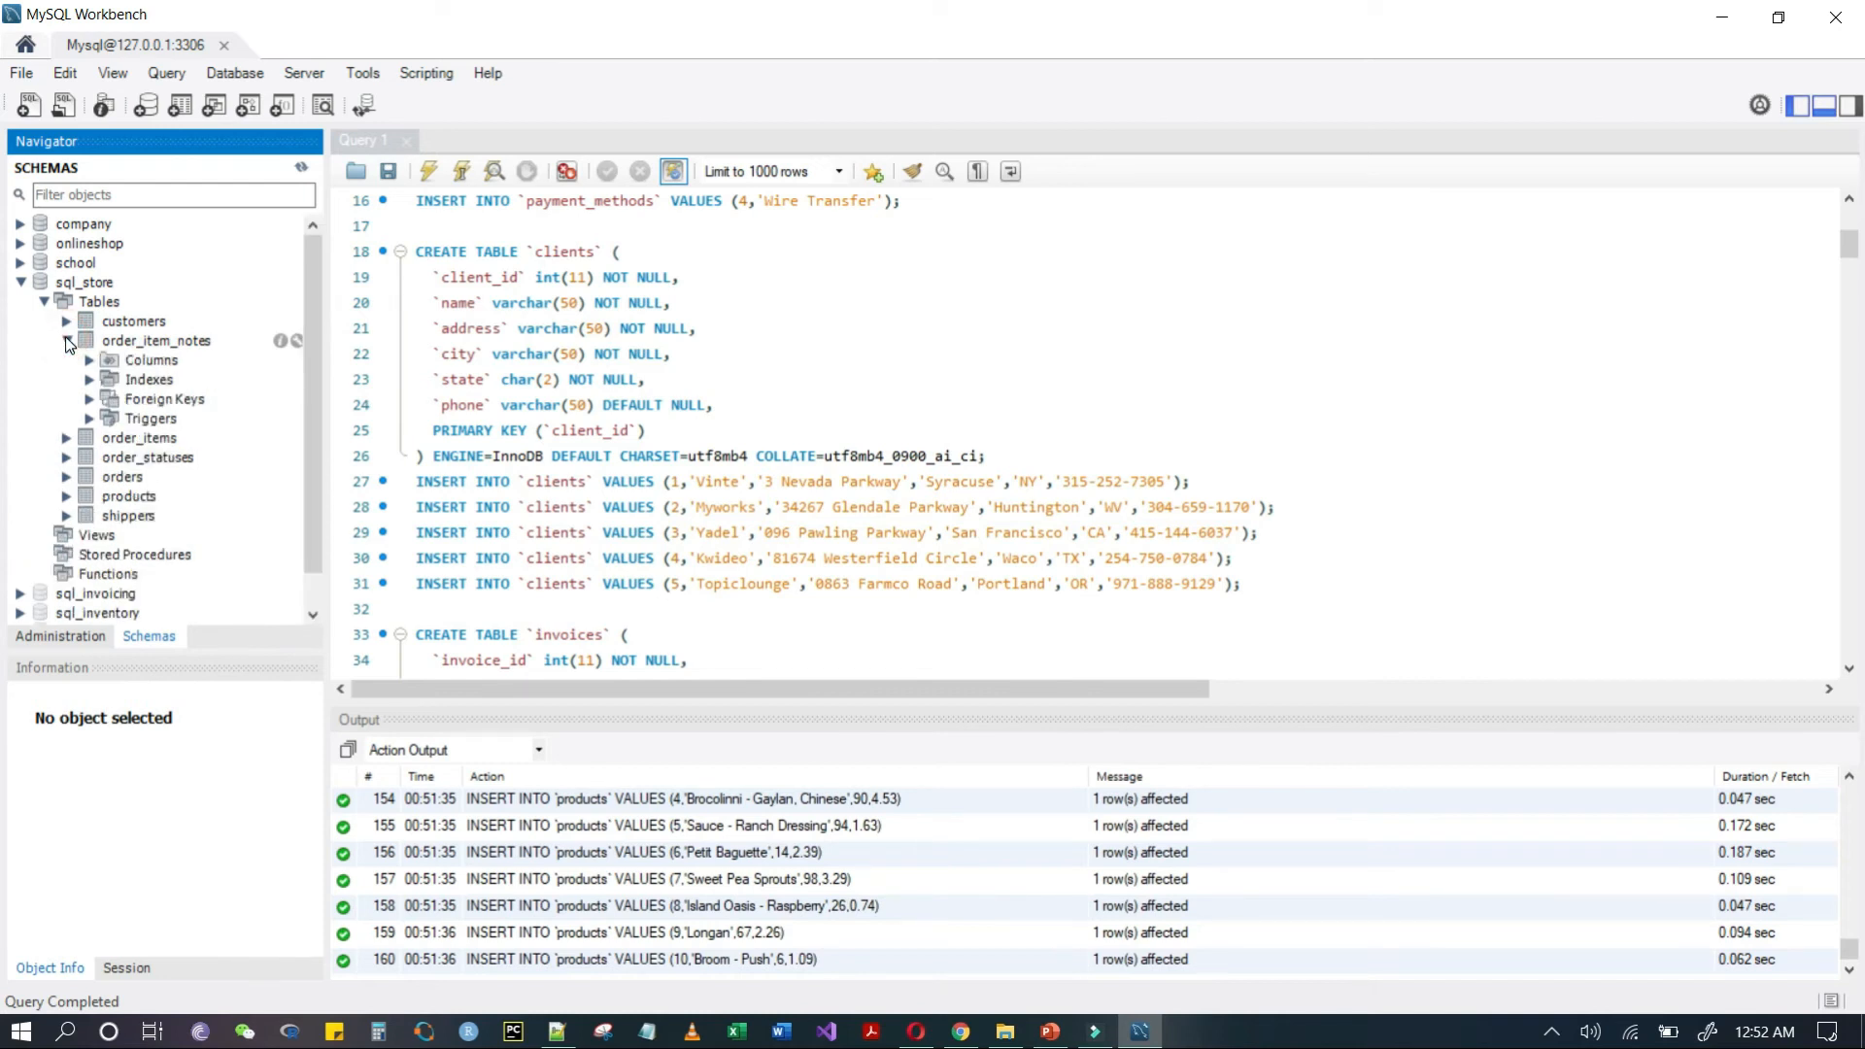
{"action": "left_click", "coordinate": [67, 342]}
{"action": "left_click", "coordinate": [67, 363]}
{"action": "left_click", "coordinate": [67, 362]}
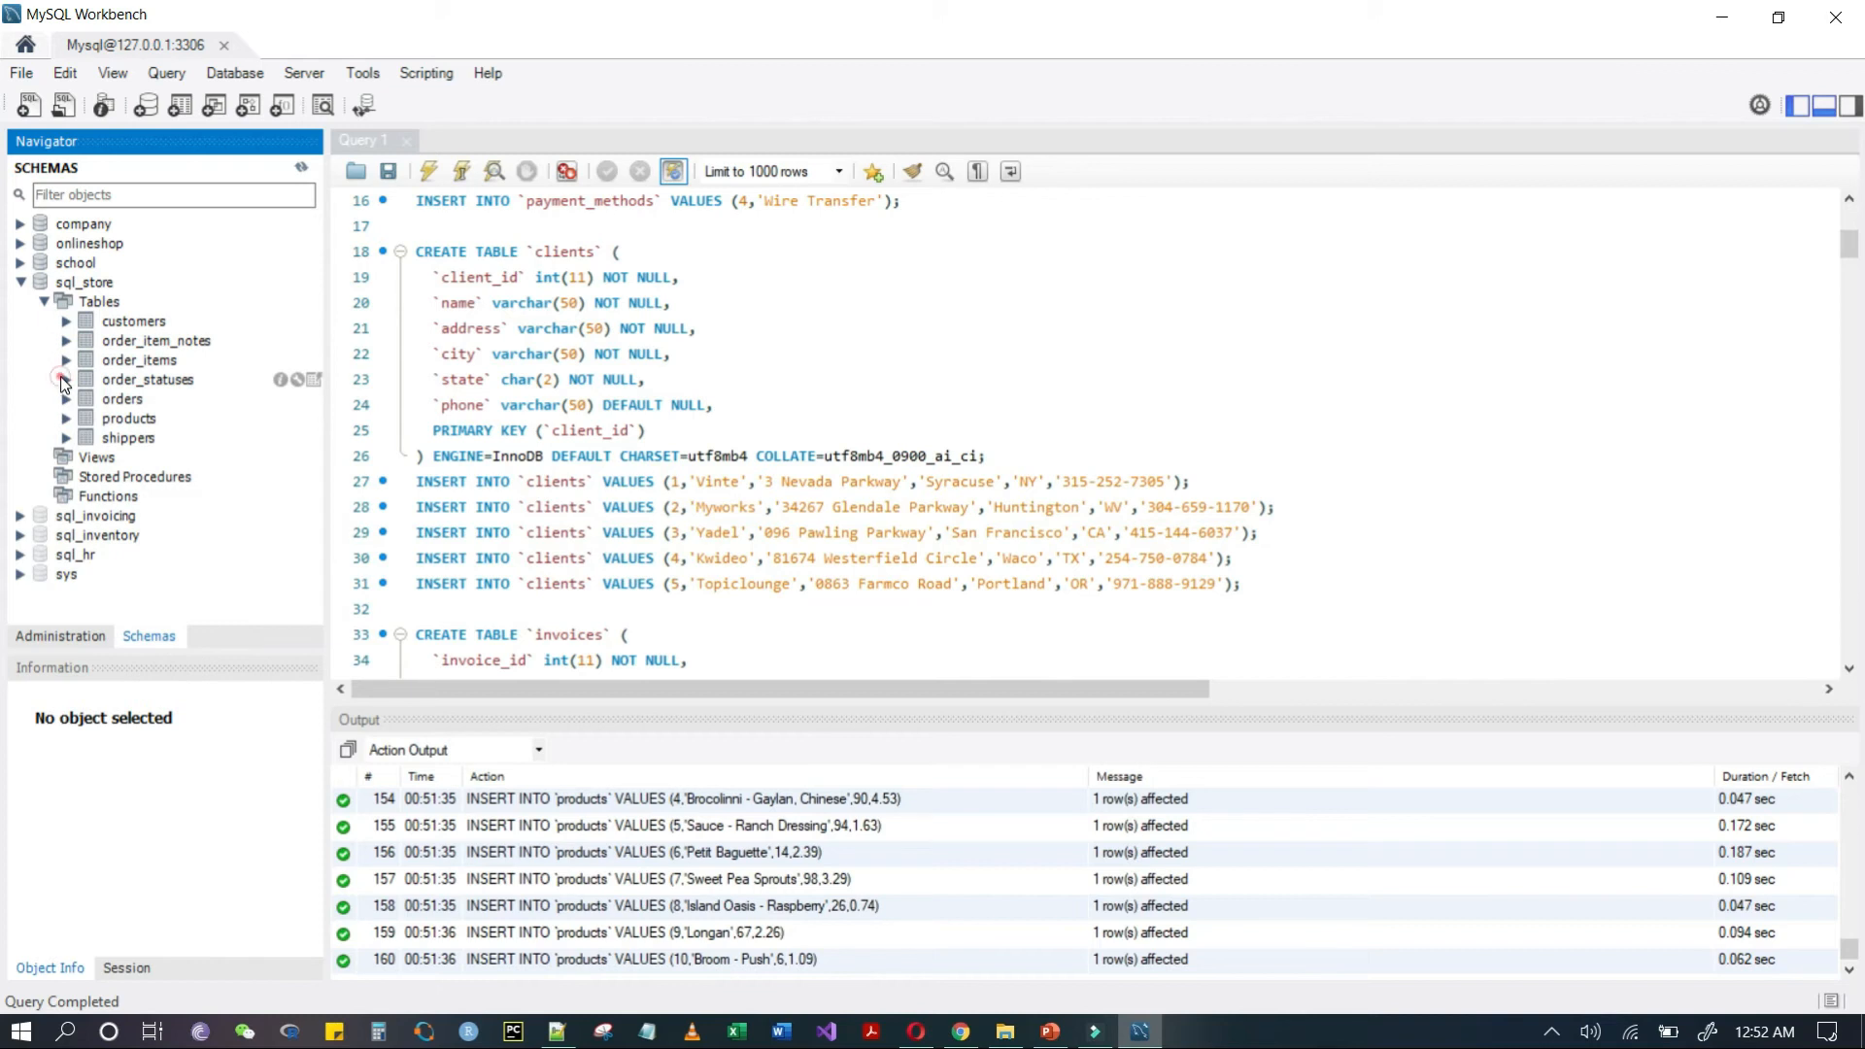
{"action": "left_click", "coordinate": [62, 380]}
{"action": "left_click", "coordinate": [64, 380]}
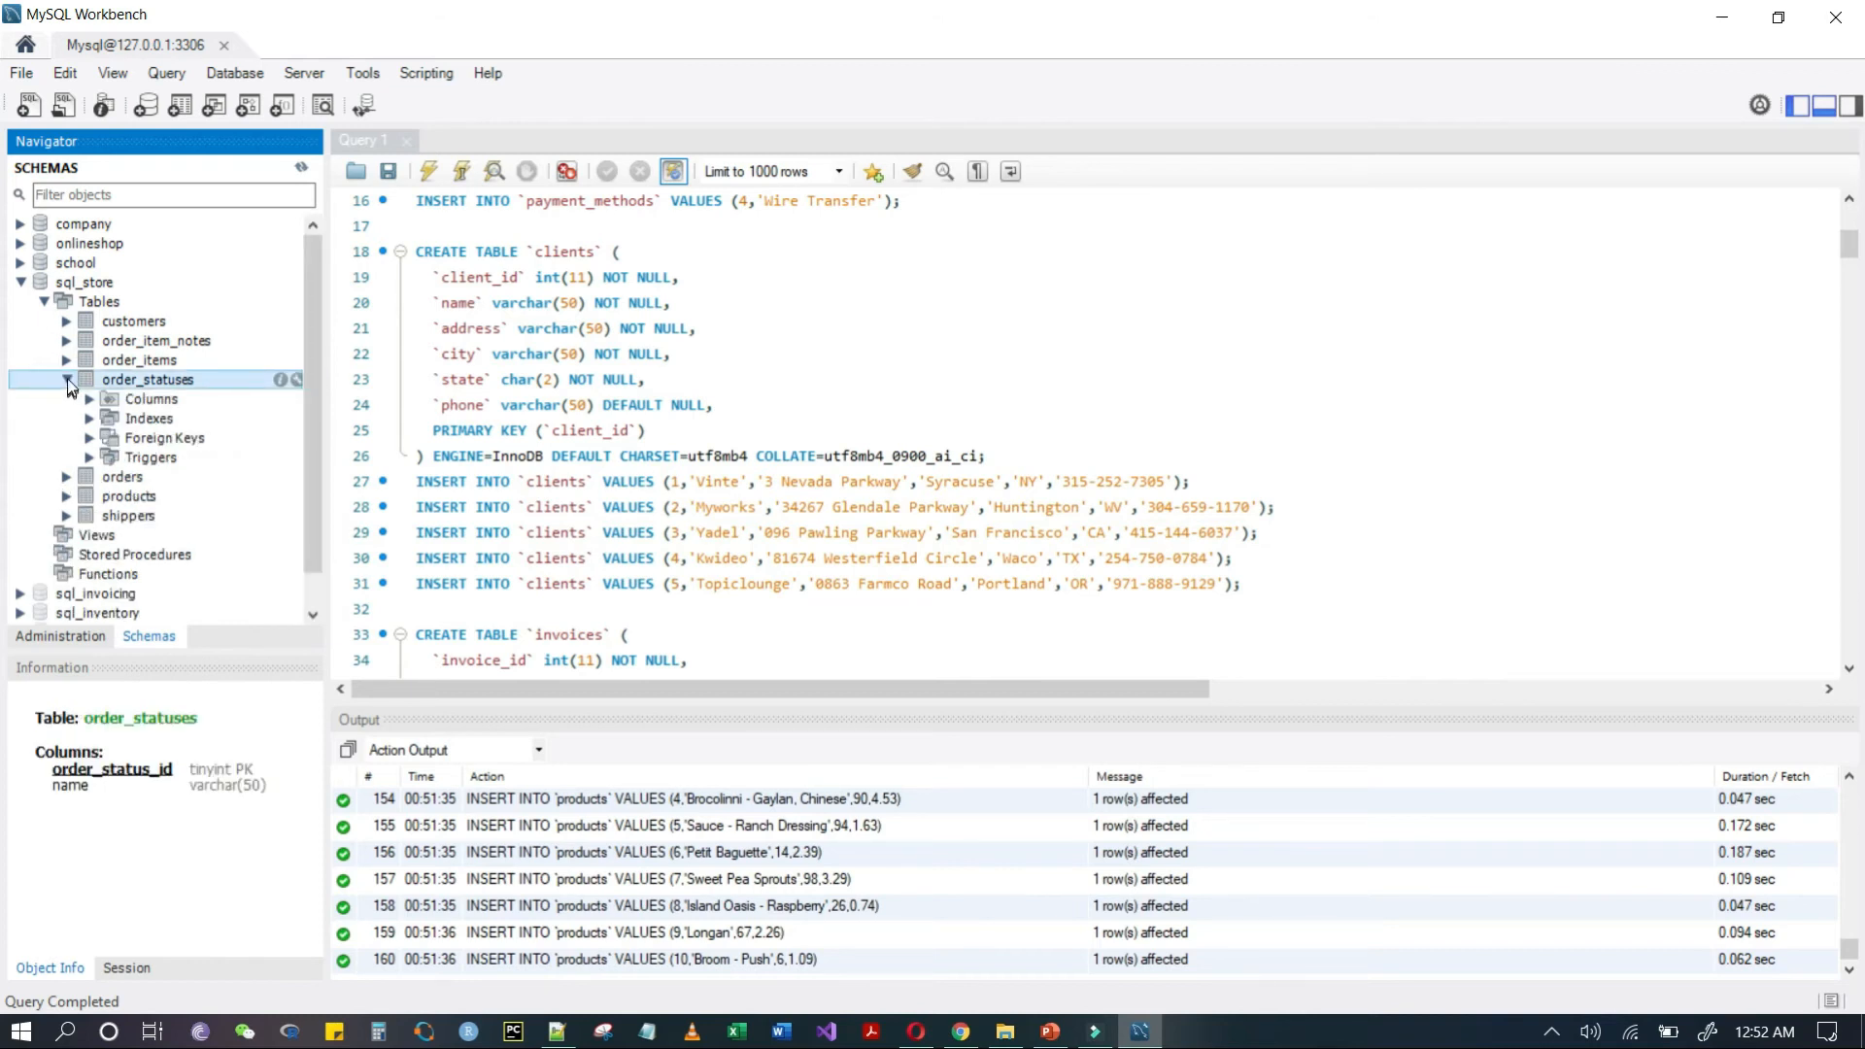
{"action": "left_click", "coordinate": [67, 381]}
{"action": "left_click", "coordinate": [67, 399]}
{"action": "left_click", "coordinate": [67, 399]}
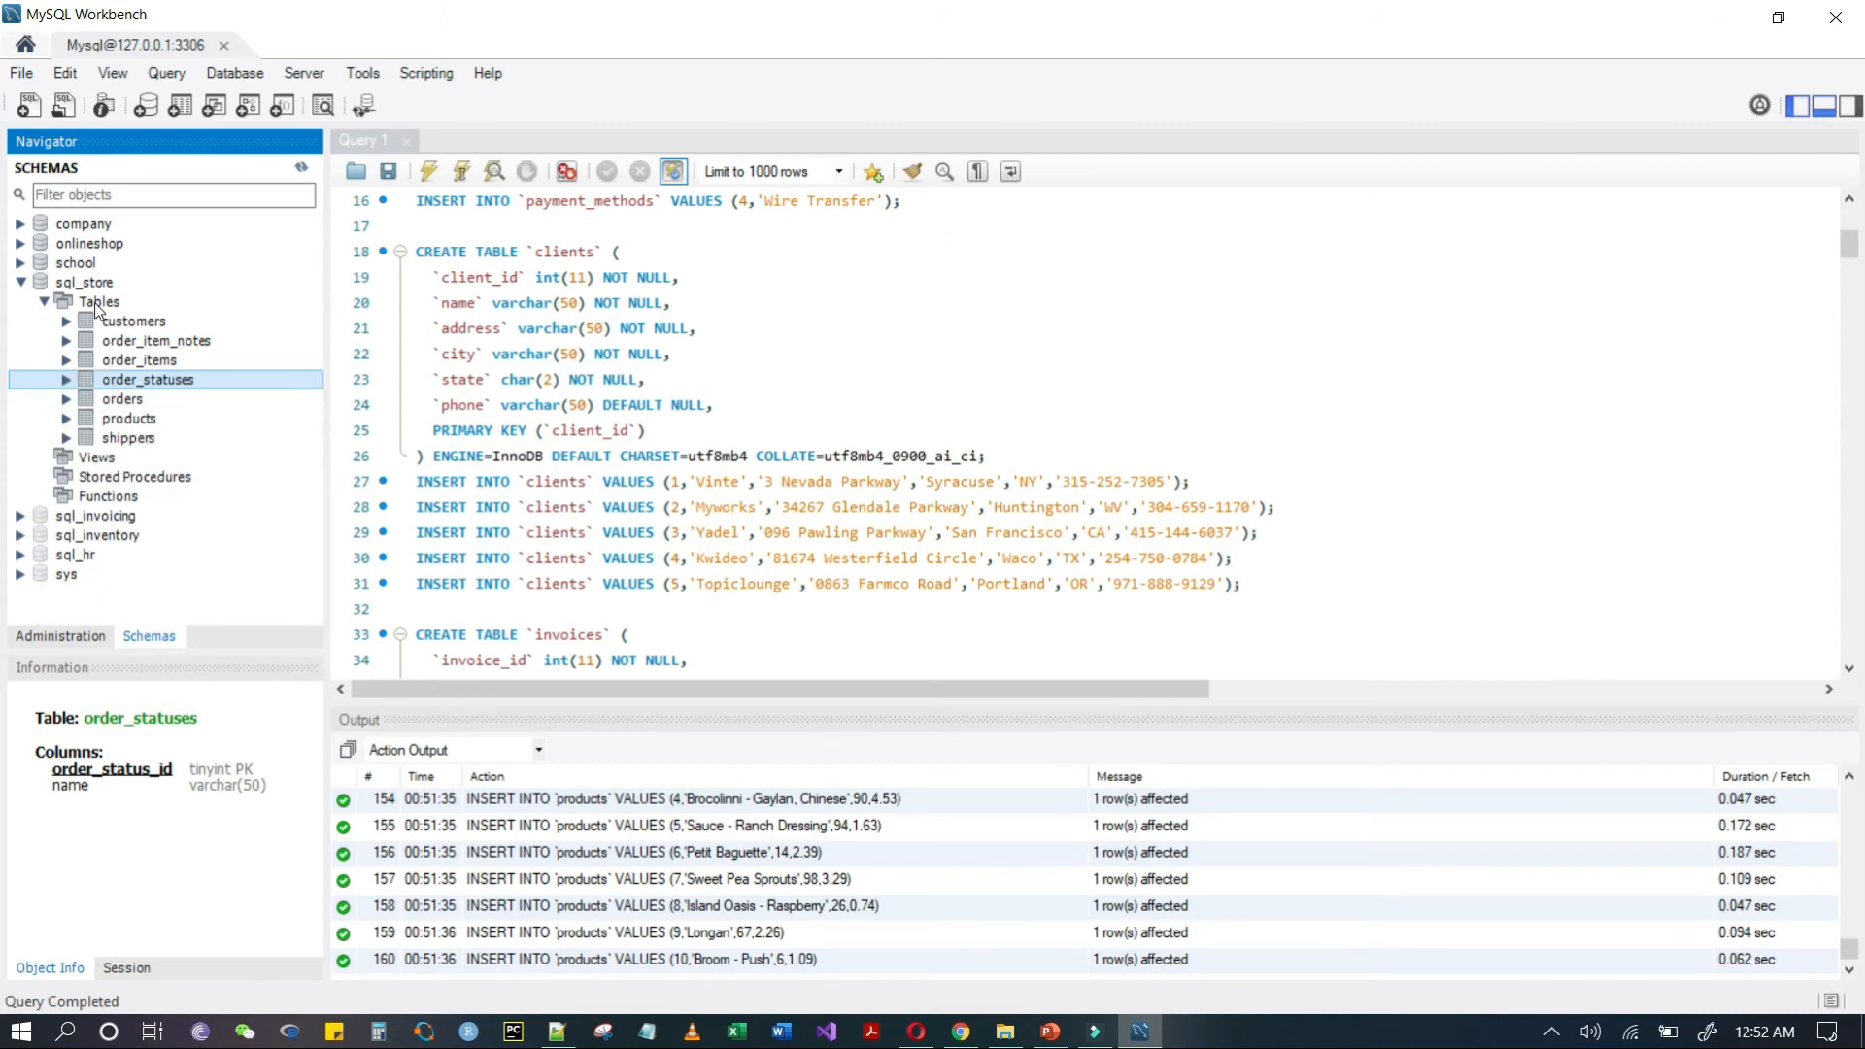
- Select the customers table in sql_store and open its data in a new query result
{"action": "left_click", "coordinate": [67, 322]}
{"action": "left_click", "coordinate": [67, 321]}
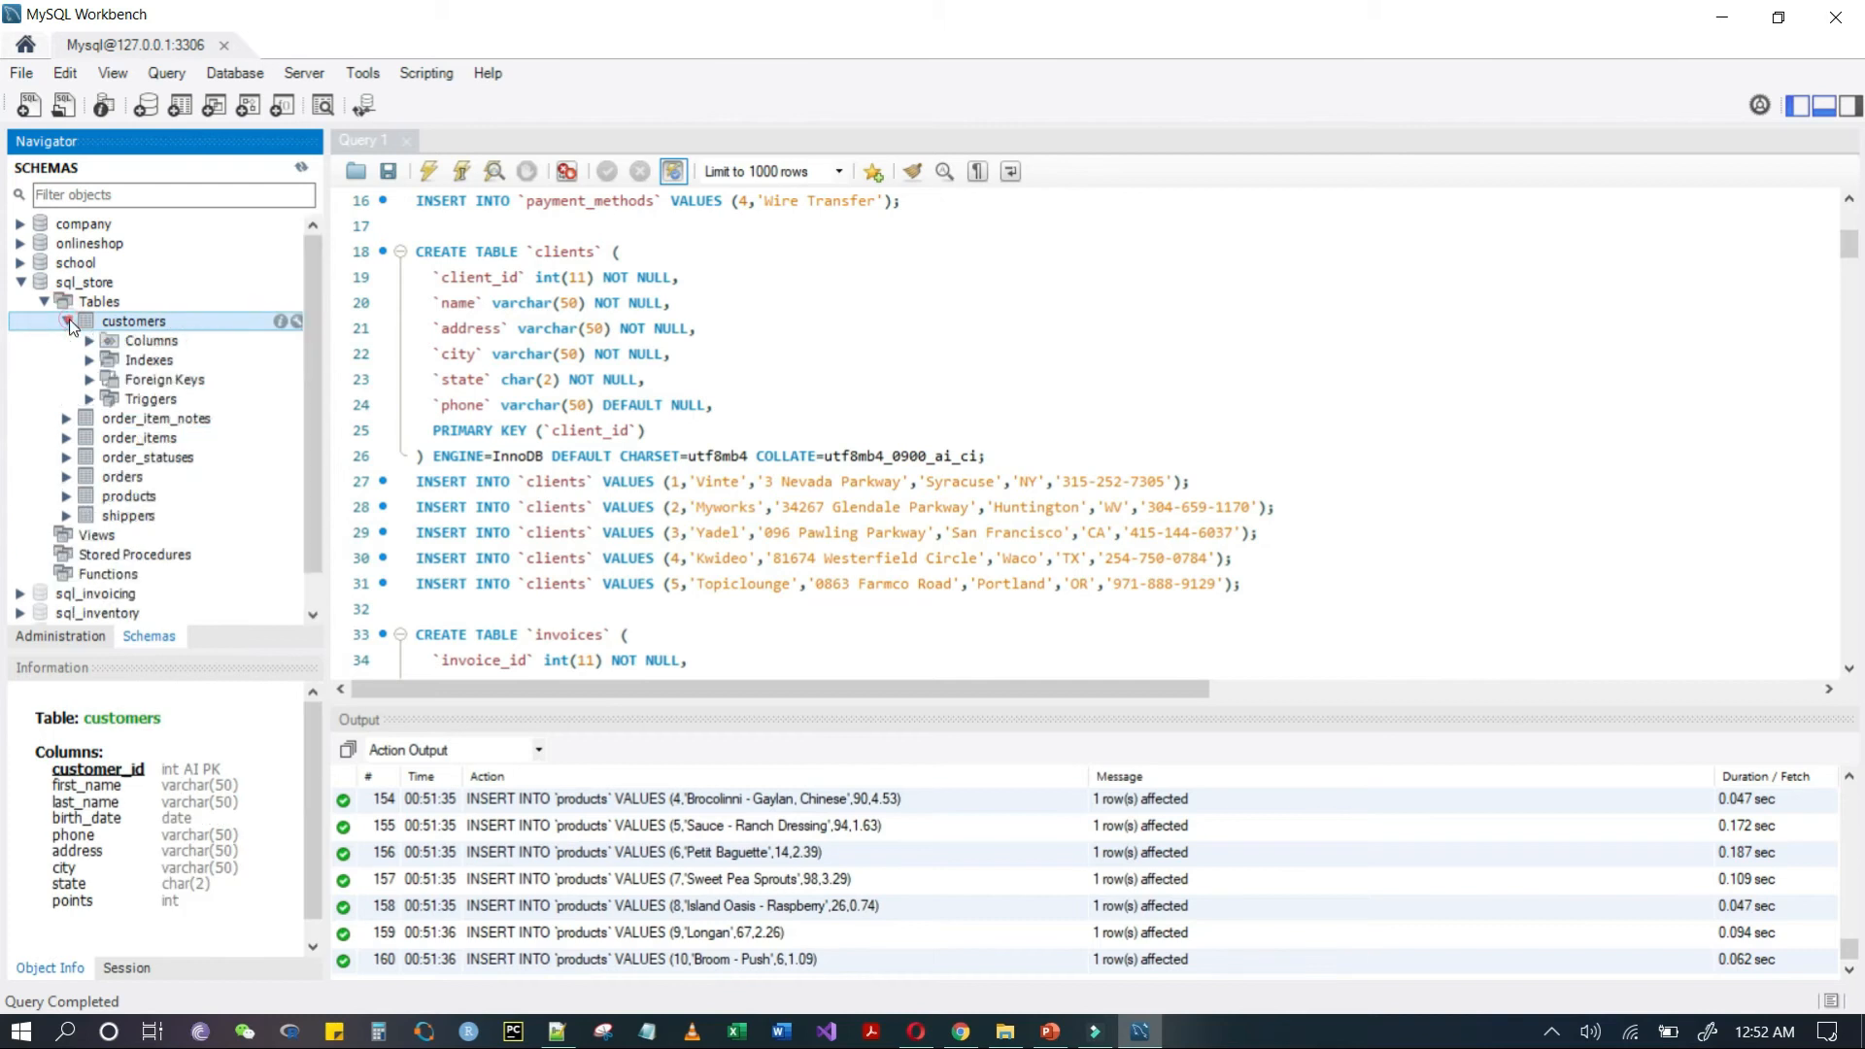
{"action": "left_click", "coordinate": [67, 321]}
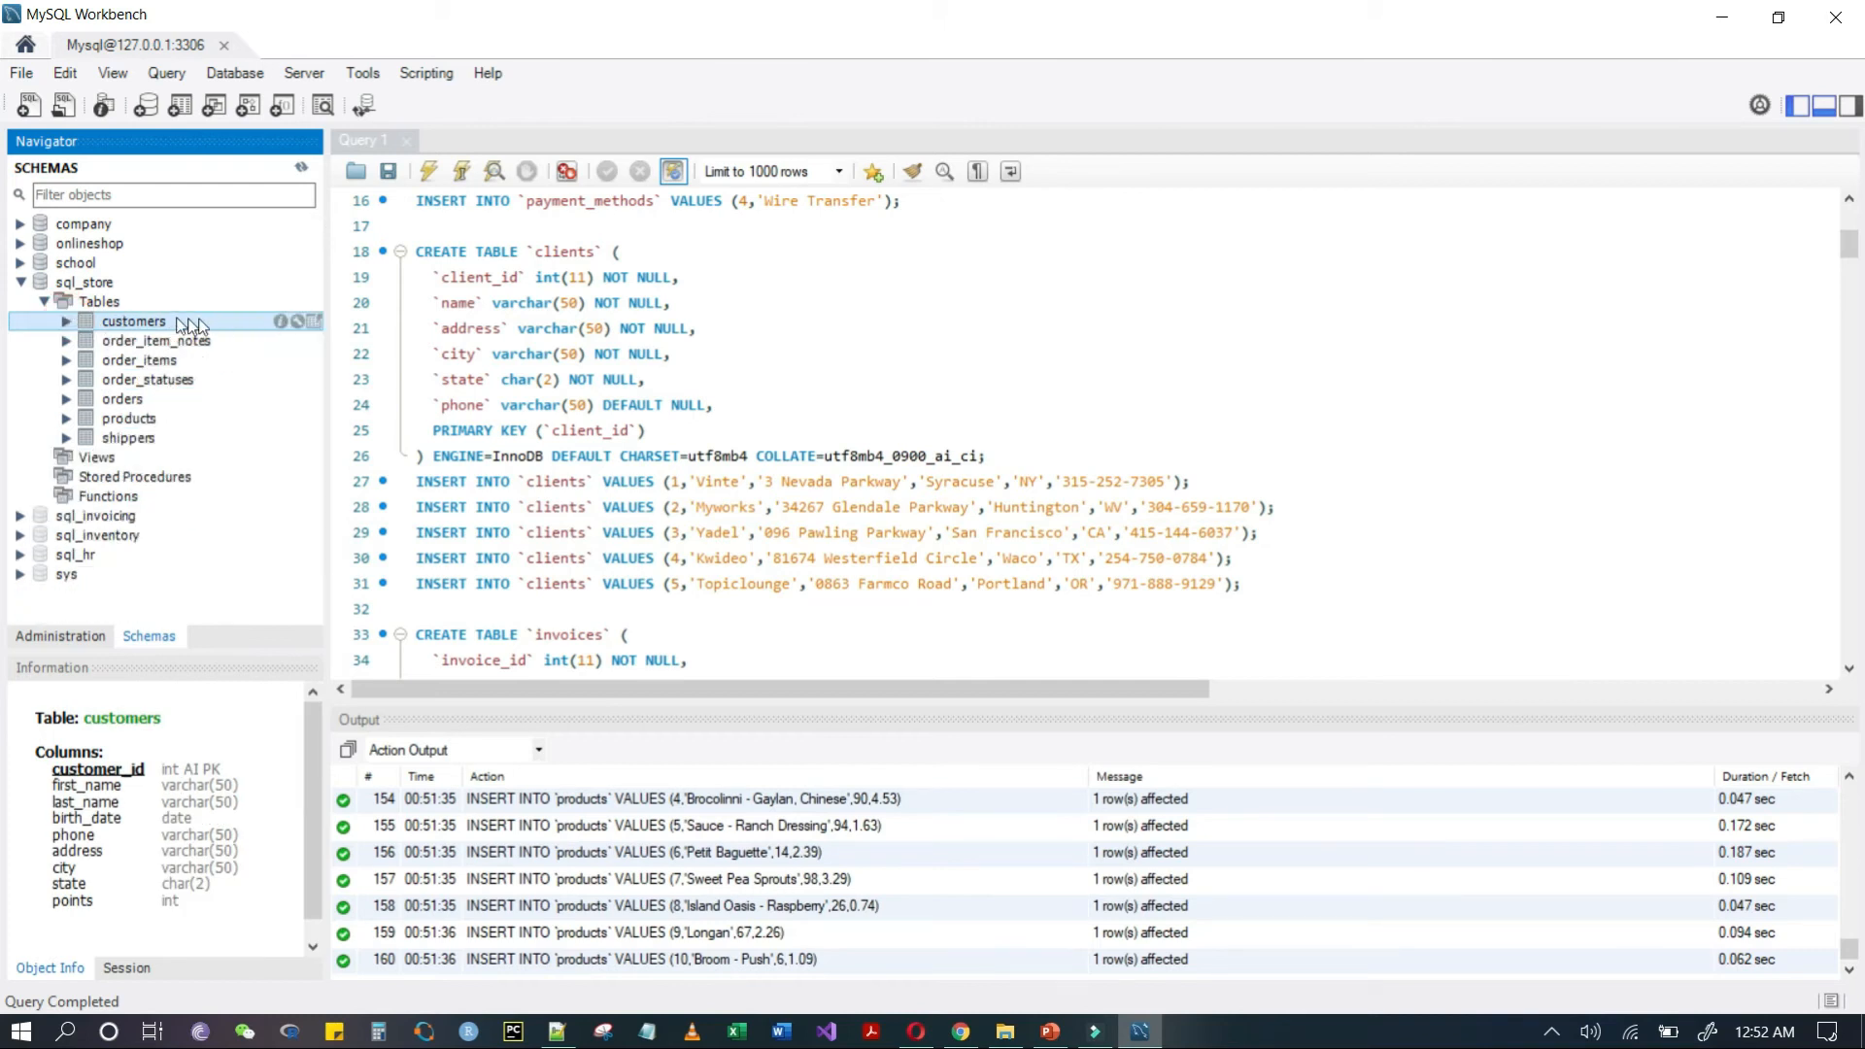
{"action": "left_click", "coordinate": [134, 321]}
{"action": "double_click", "coordinate": [315, 322]}
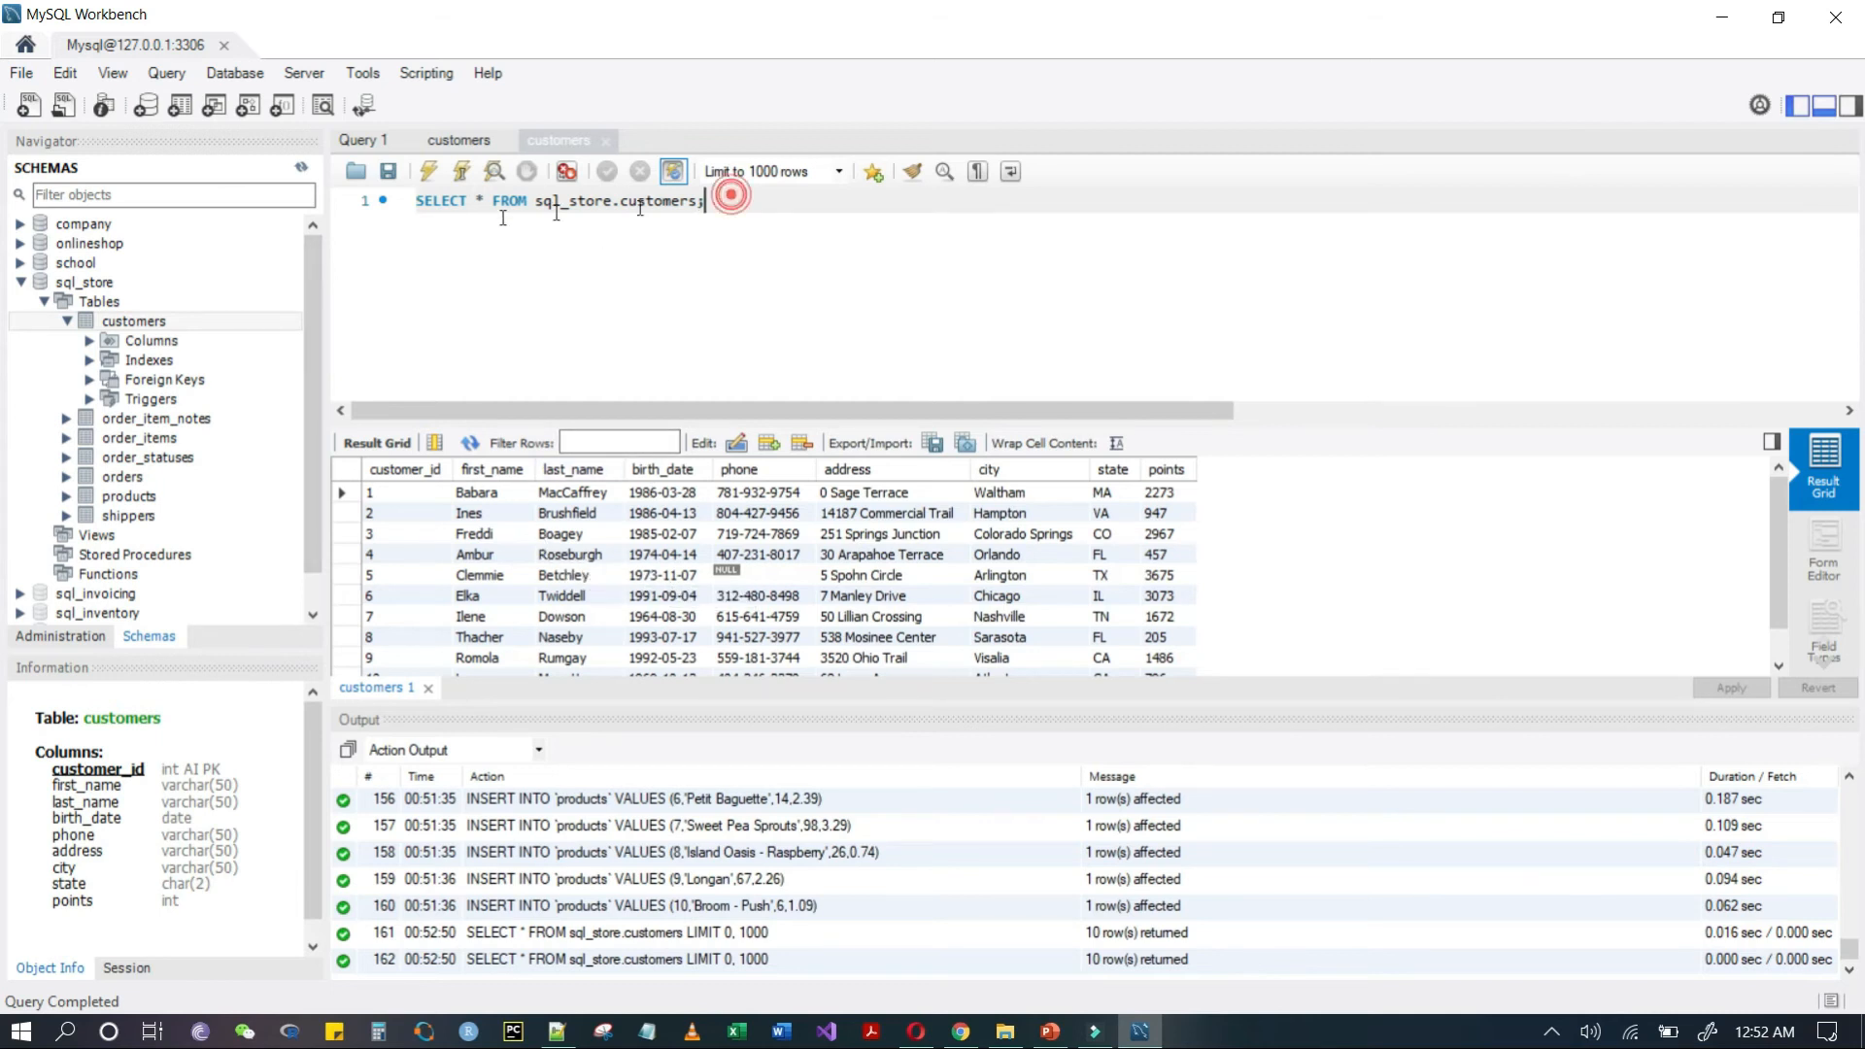
- Examine the SELECT query on sql_store.customers and the customer rows it returns, highlighting the query's database name
{"action": "triple_click", "coordinate": [416, 202]}
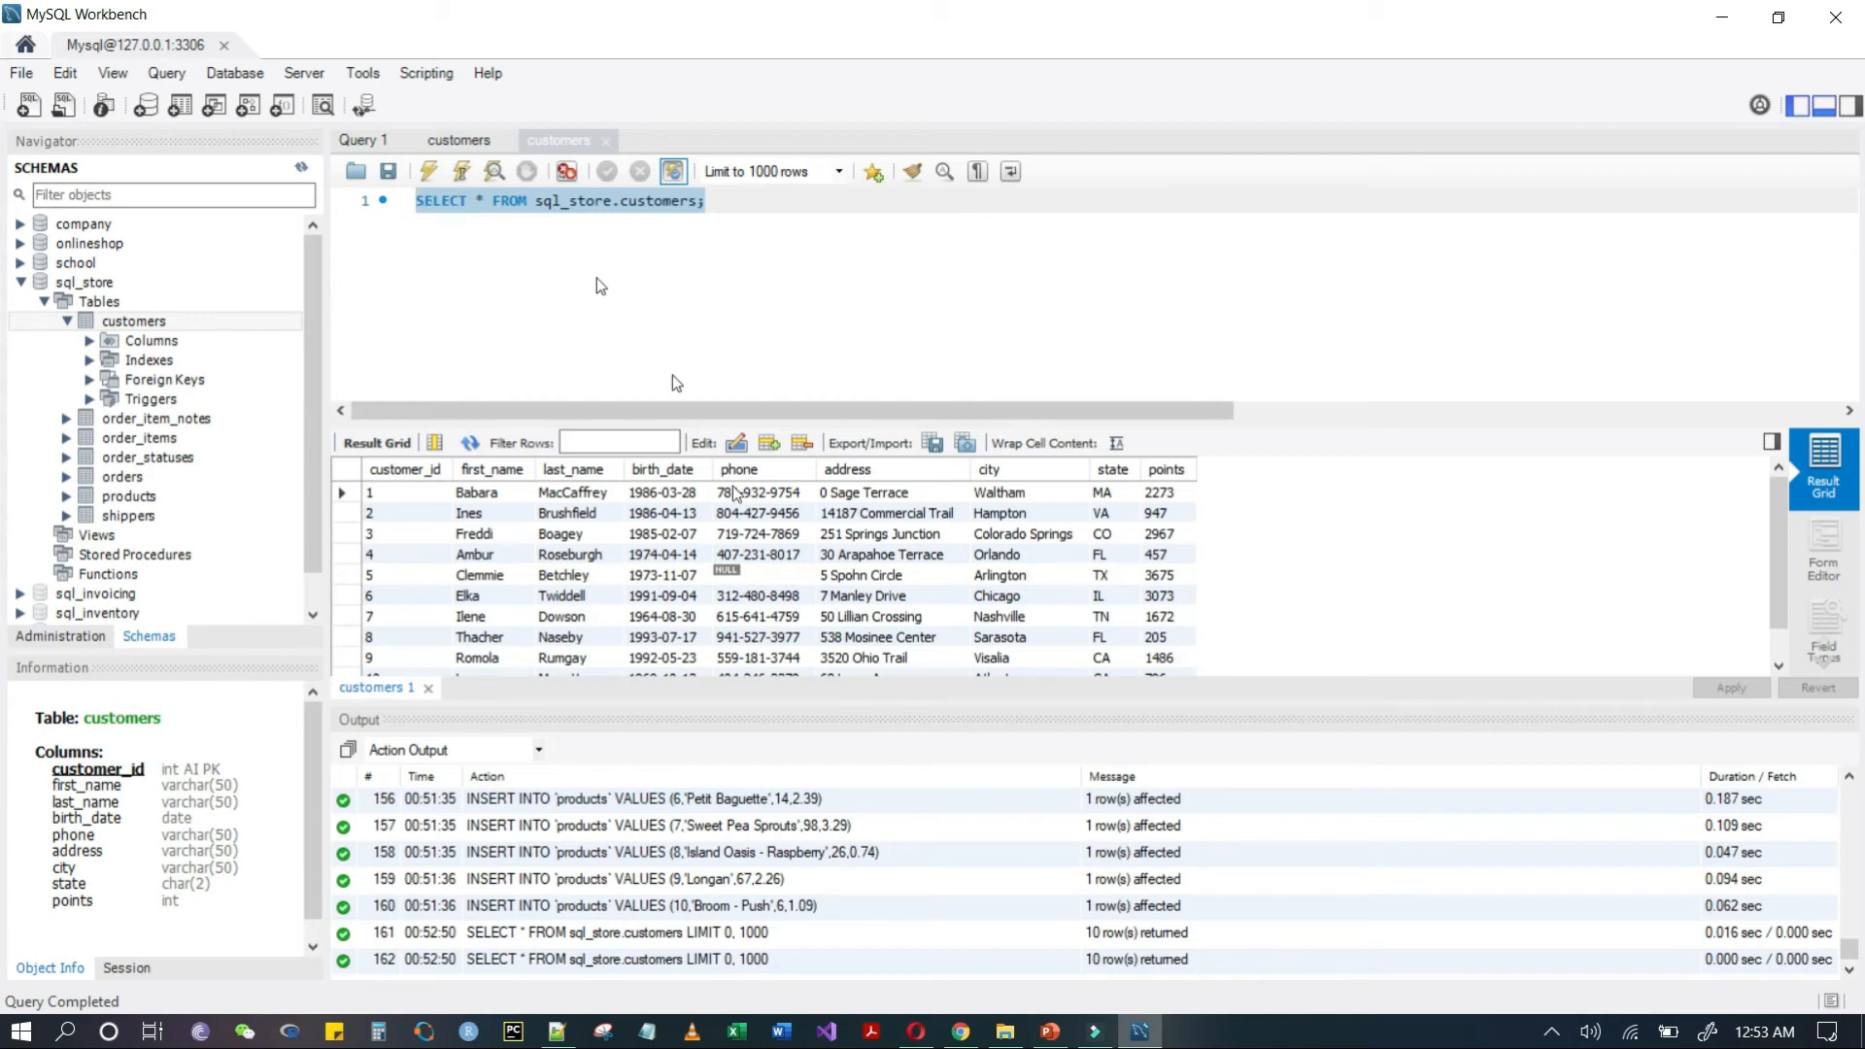
{"action": "left_click", "coordinate": [426, 488]}
{"action": "mouse_move", "coordinate": [622, 531]}
{"action": "left_mouse_down"}
{"action": "mouse_move", "coordinate": [719, 559]}
{"action": "mouse_move", "coordinate": [1088, 582]}
{"action": "mouse_move", "coordinate": [1171, 680]}
{"action": "left_mouse_up"}
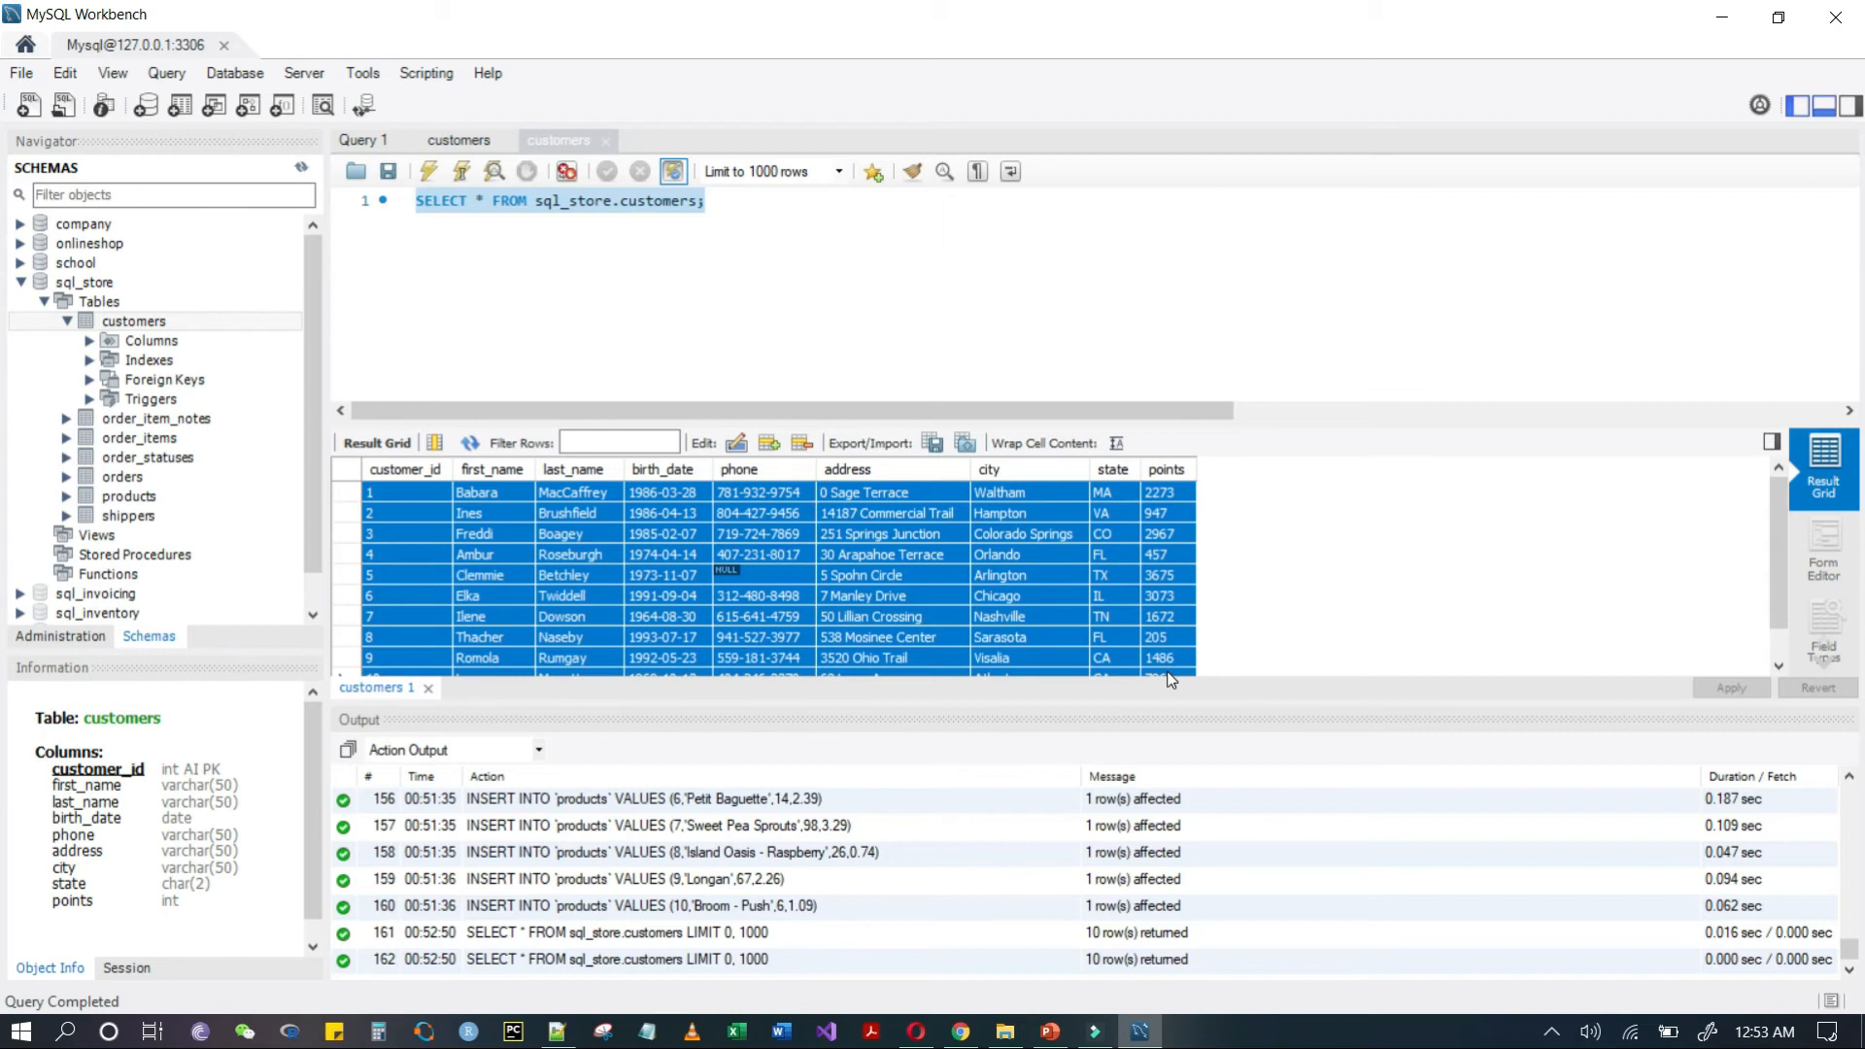
{"action": "left_click", "coordinate": [717, 200]}
{"action": "double_click", "coordinate": [546, 201]}
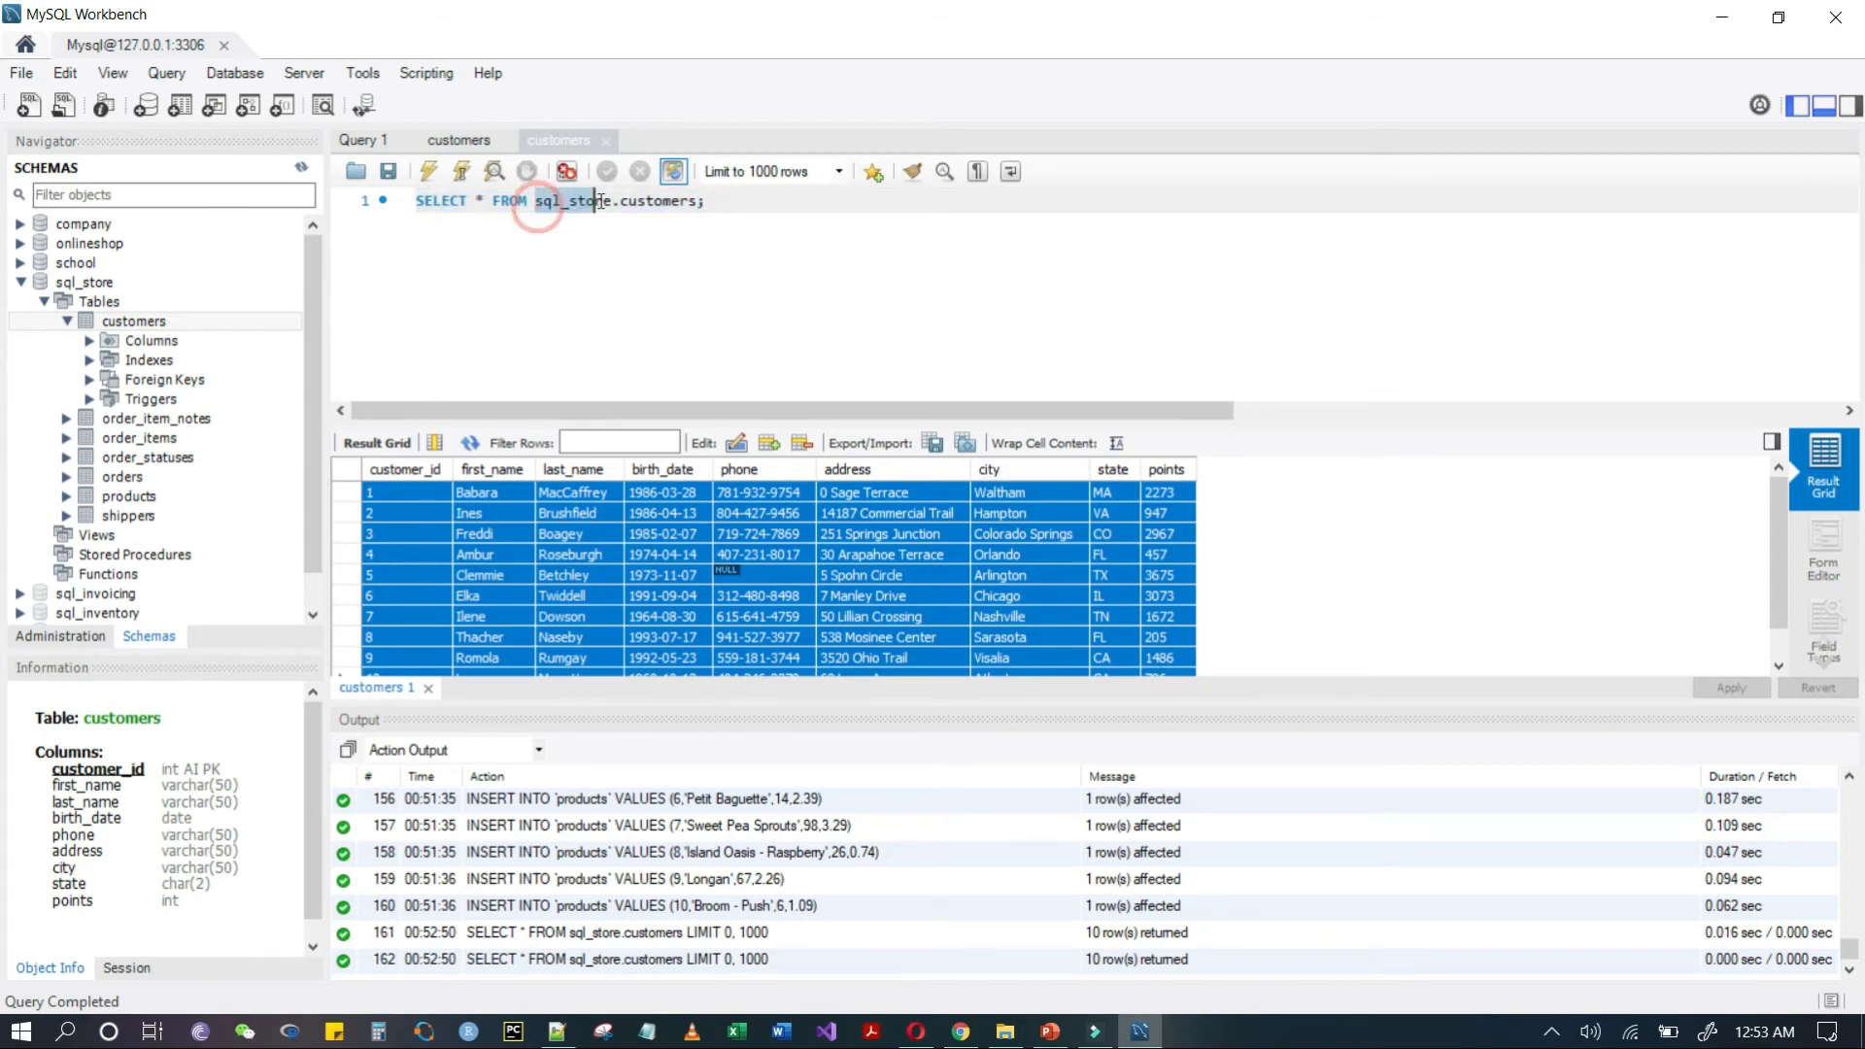
- Examine the table name and column wildcard in the sql_store.customers query, along with the first customer row it returns
{"action": "double_click", "coordinate": [638, 201]}
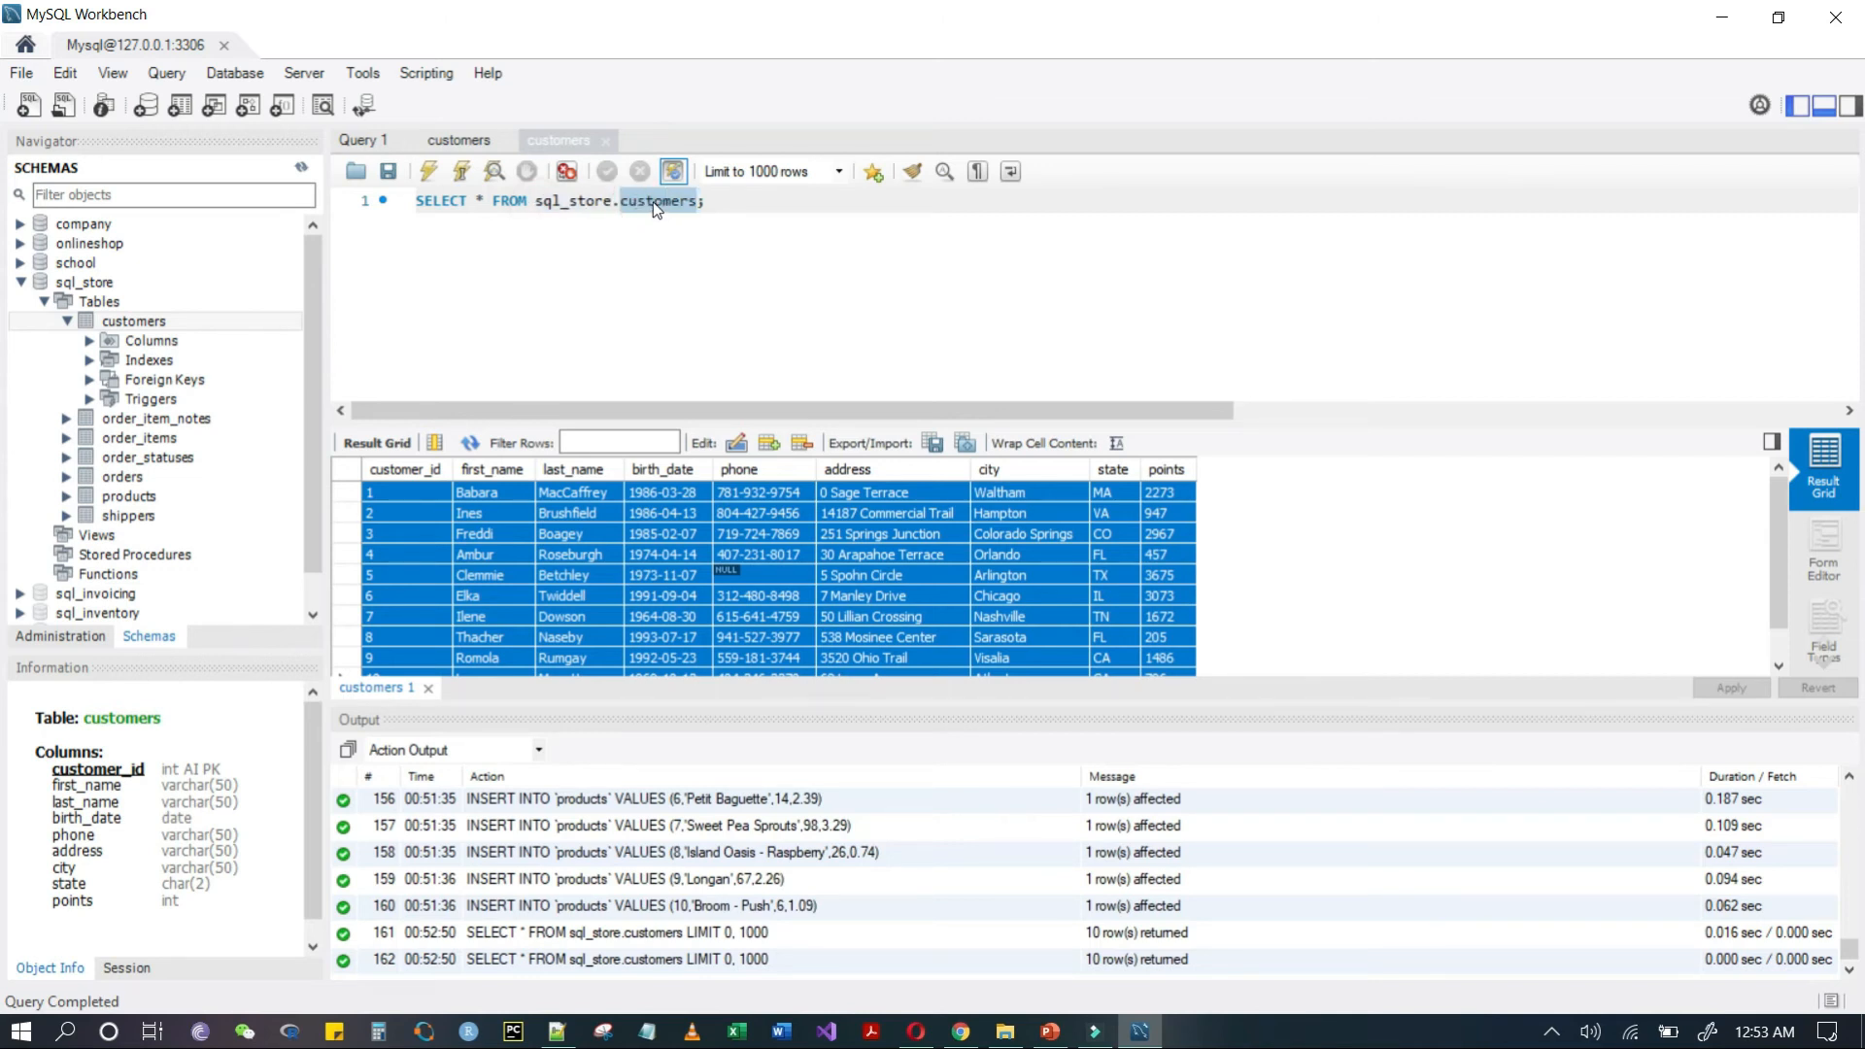
{"action": "left_click", "coordinate": [482, 200]}
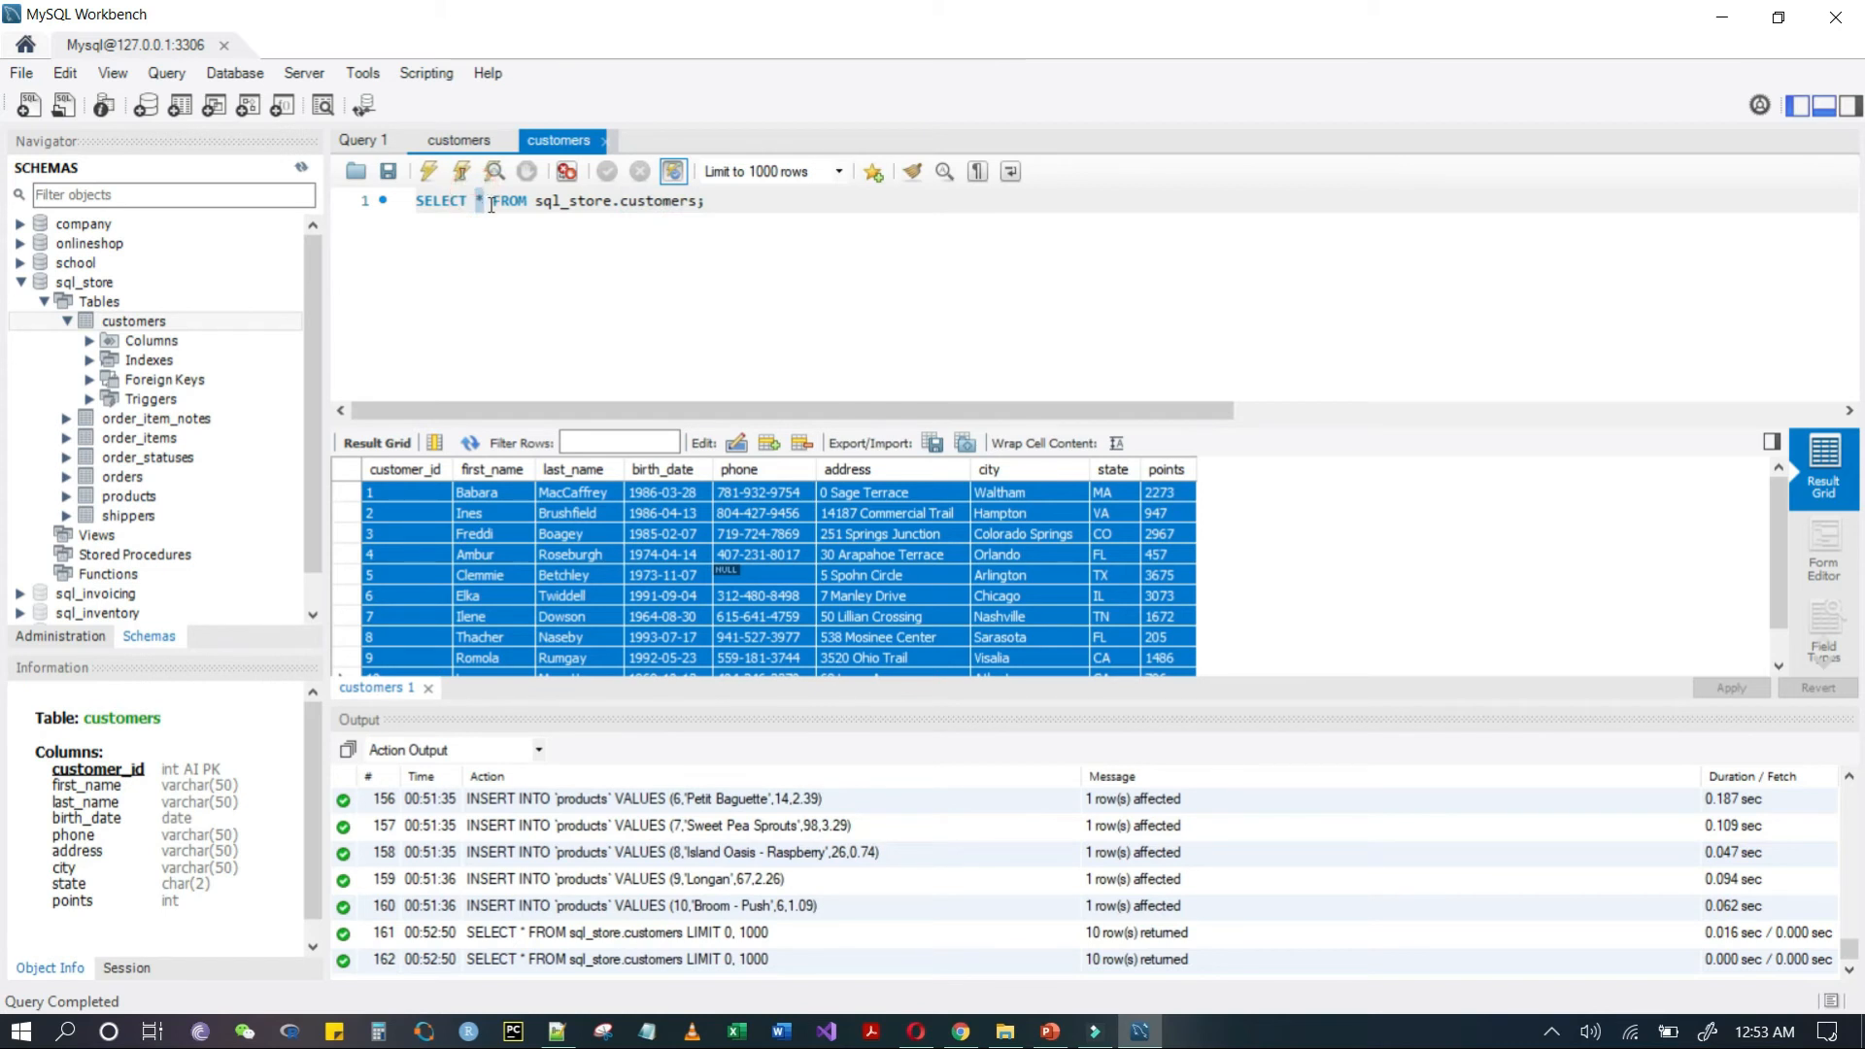
{"action": "left_click", "coordinate": [613, 288]}
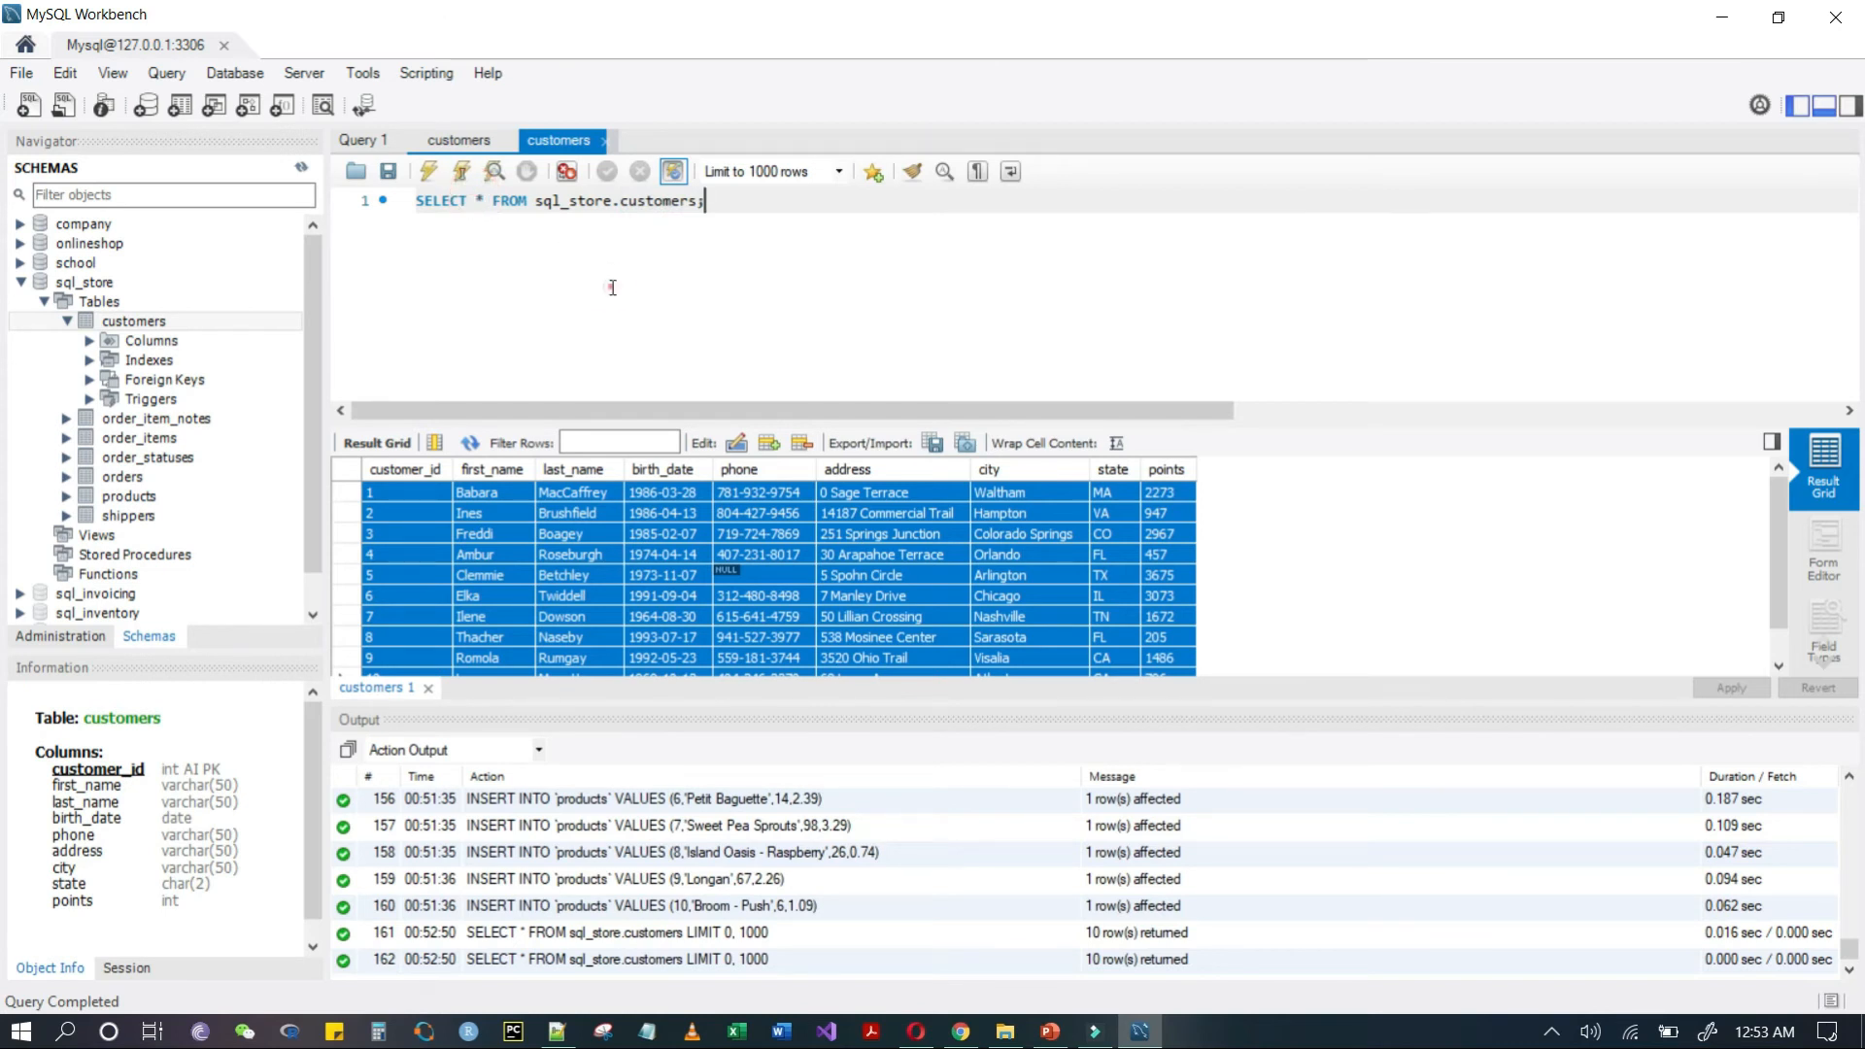
{"action": "left_click", "coordinate": [616, 517]}
{"action": "left_click", "coordinate": [416, 500]}
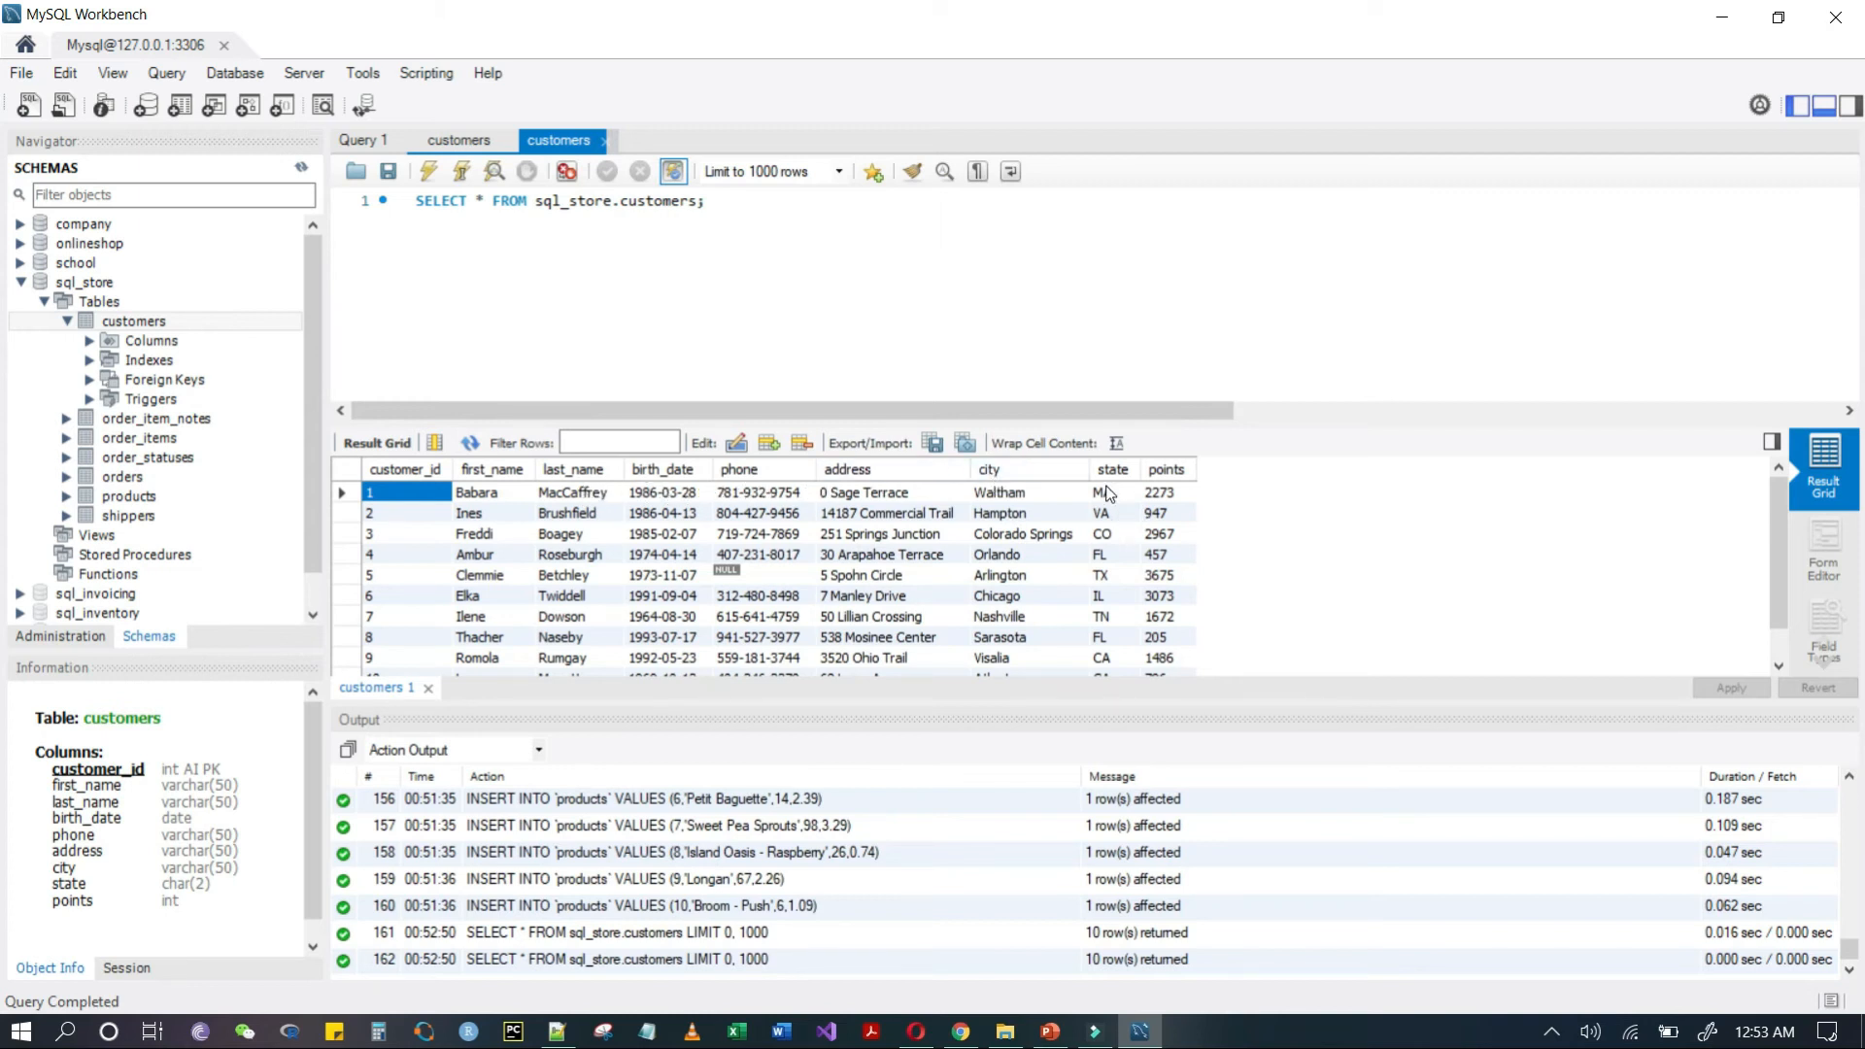
{"action": "left_click", "coordinate": [1202, 499]}
- Expand the orders table in sql_store and open its data in a new query result, highlighting the query's database name
{"action": "left_click", "coordinate": [67, 477]}
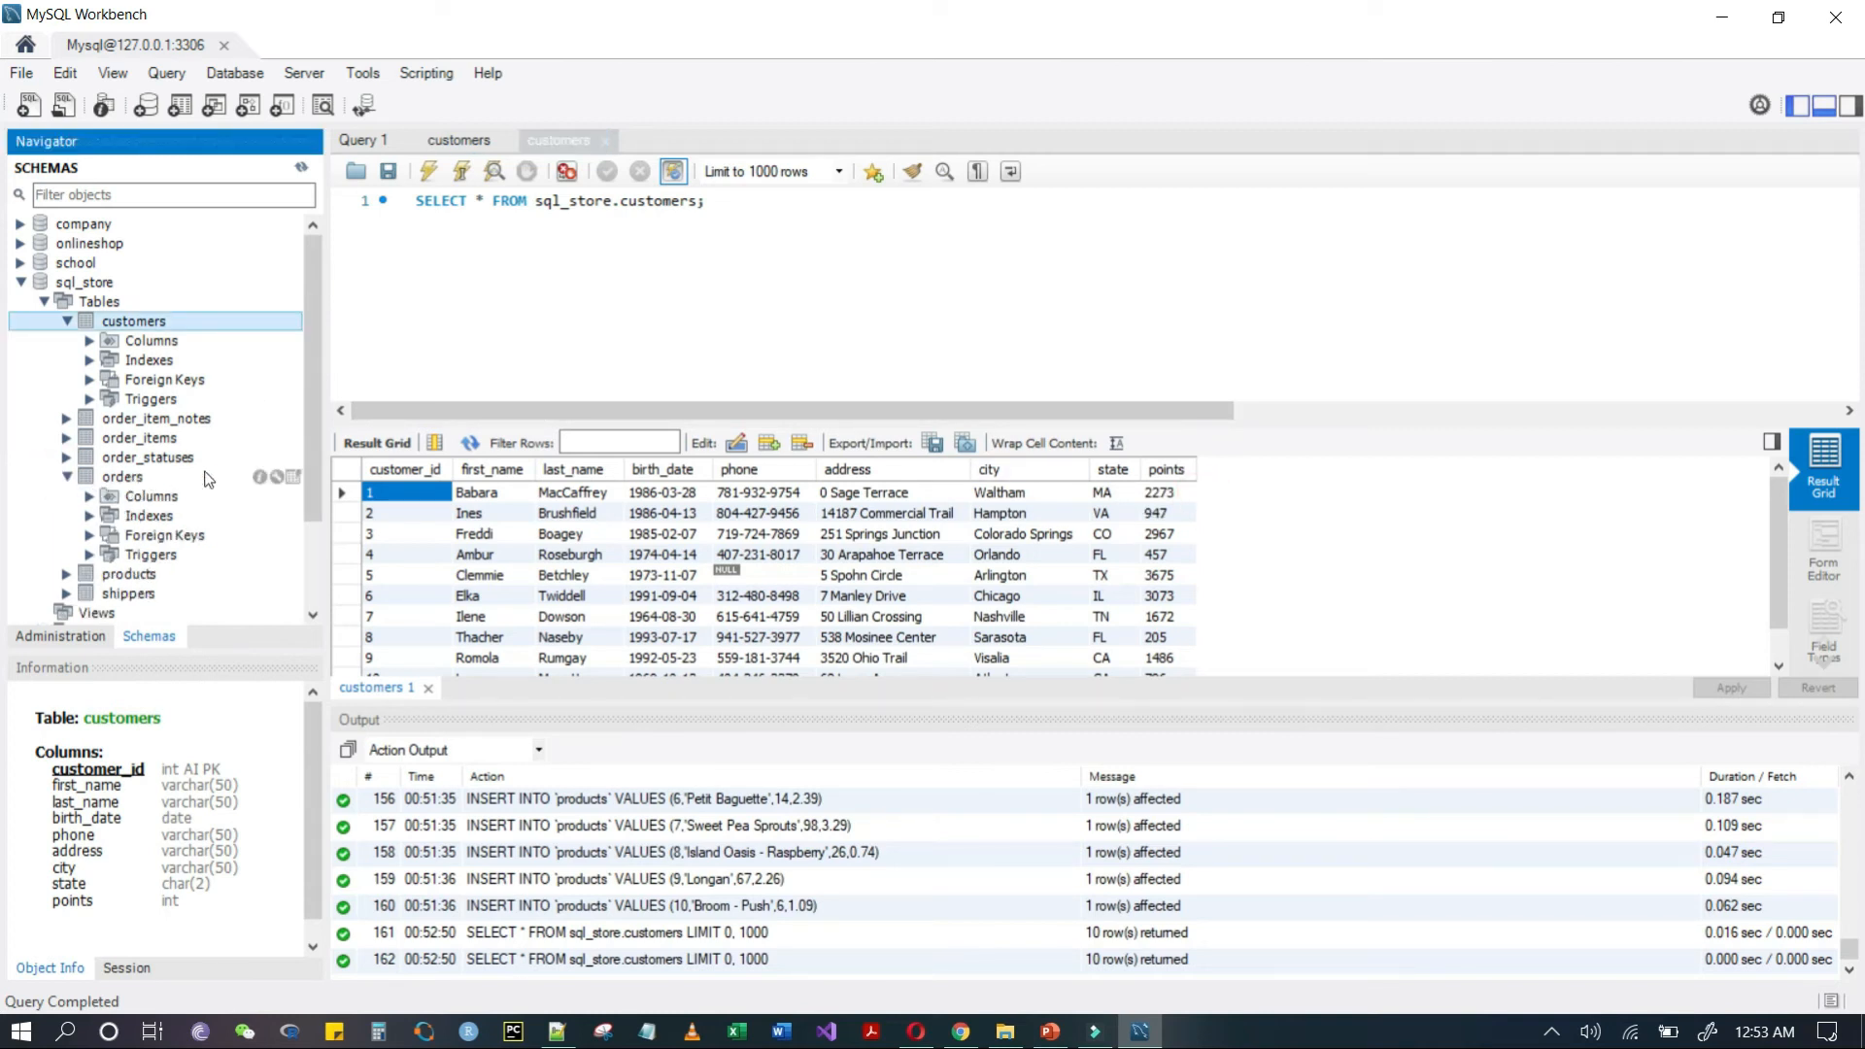
{"action": "left_click", "coordinate": [293, 477]}
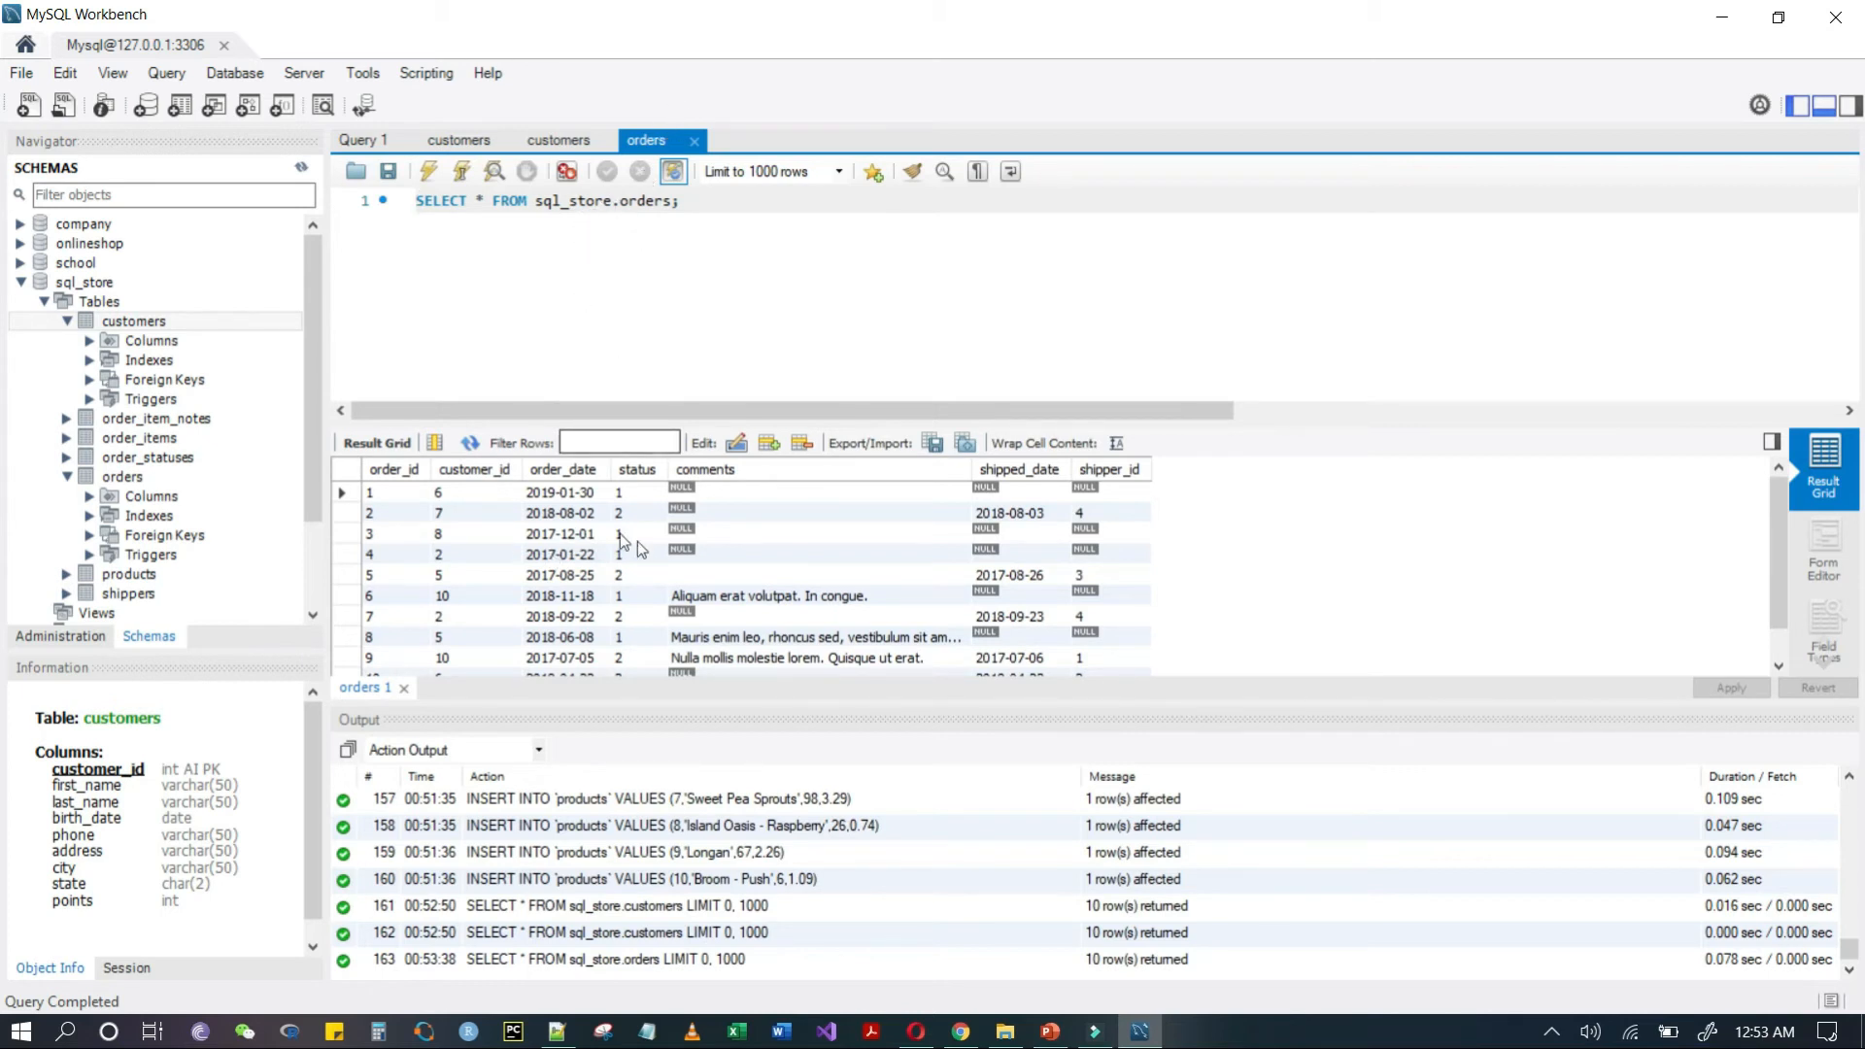
{"action": "double_click", "coordinate": [583, 204]}
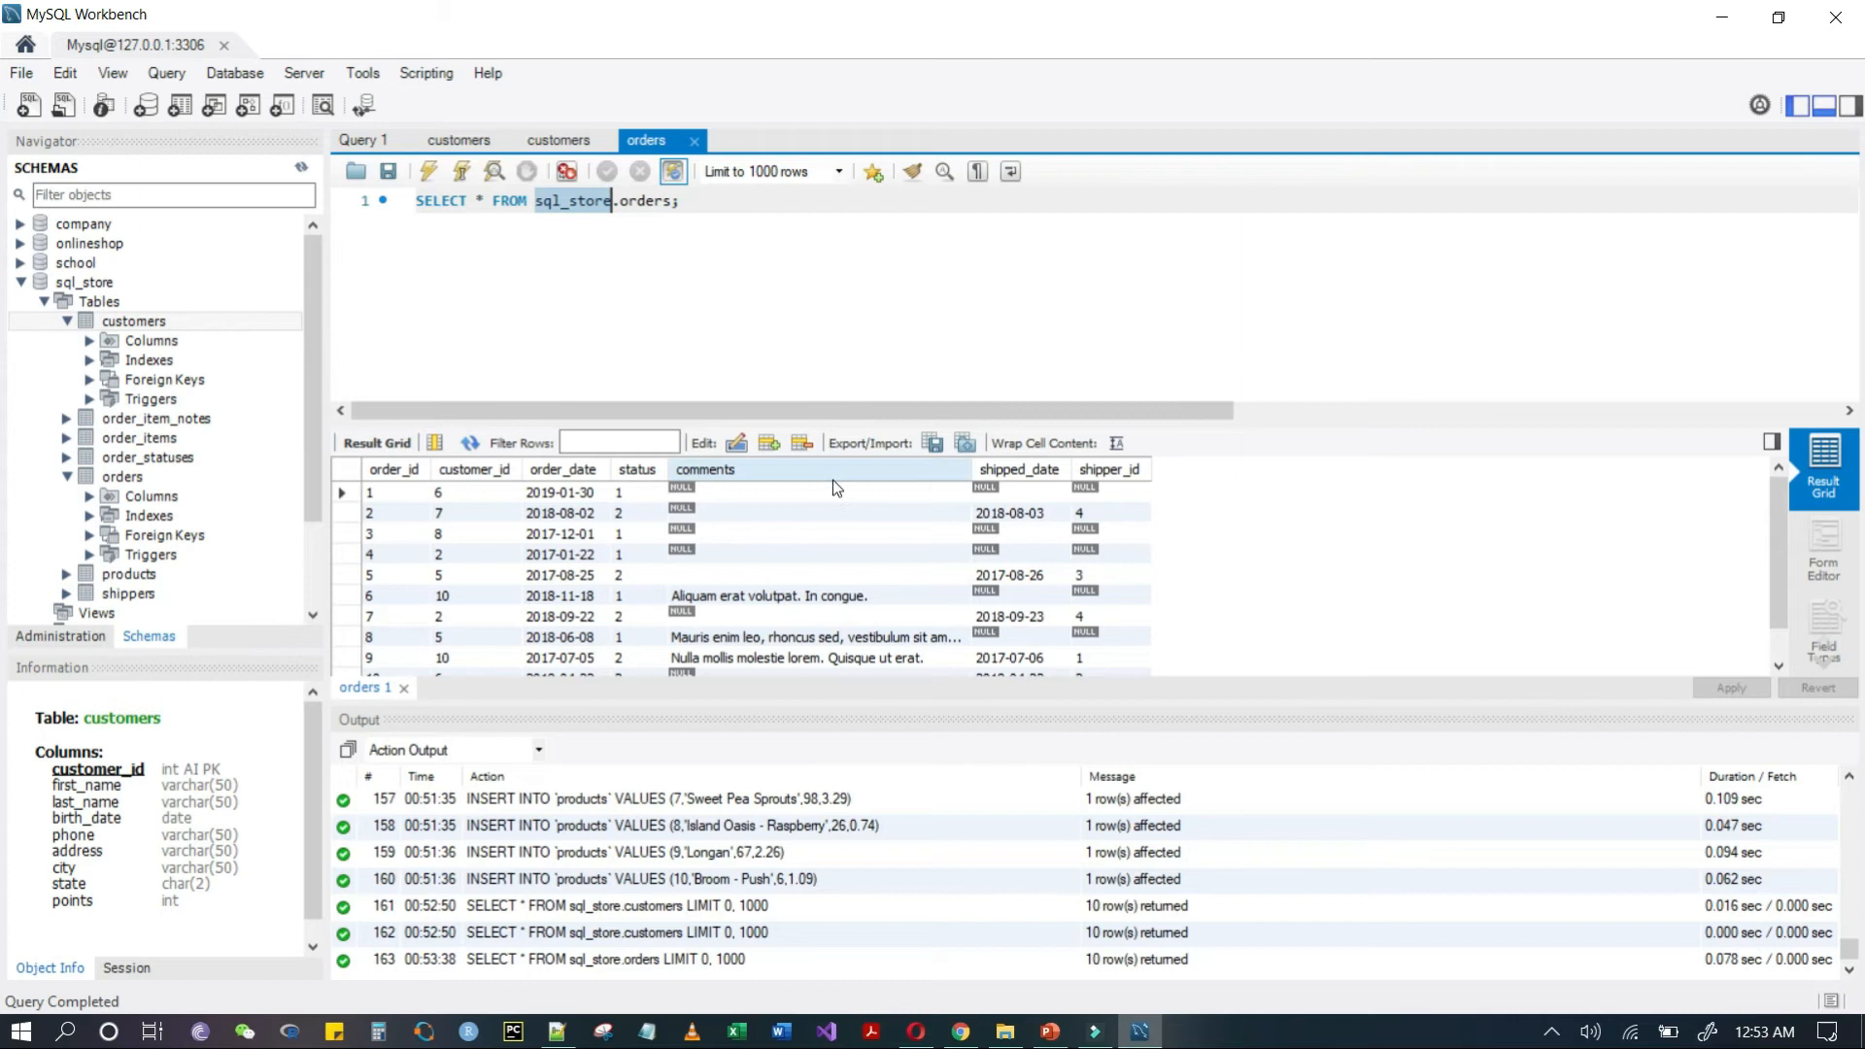
{"action": "left_click", "coordinate": [1112, 491]}
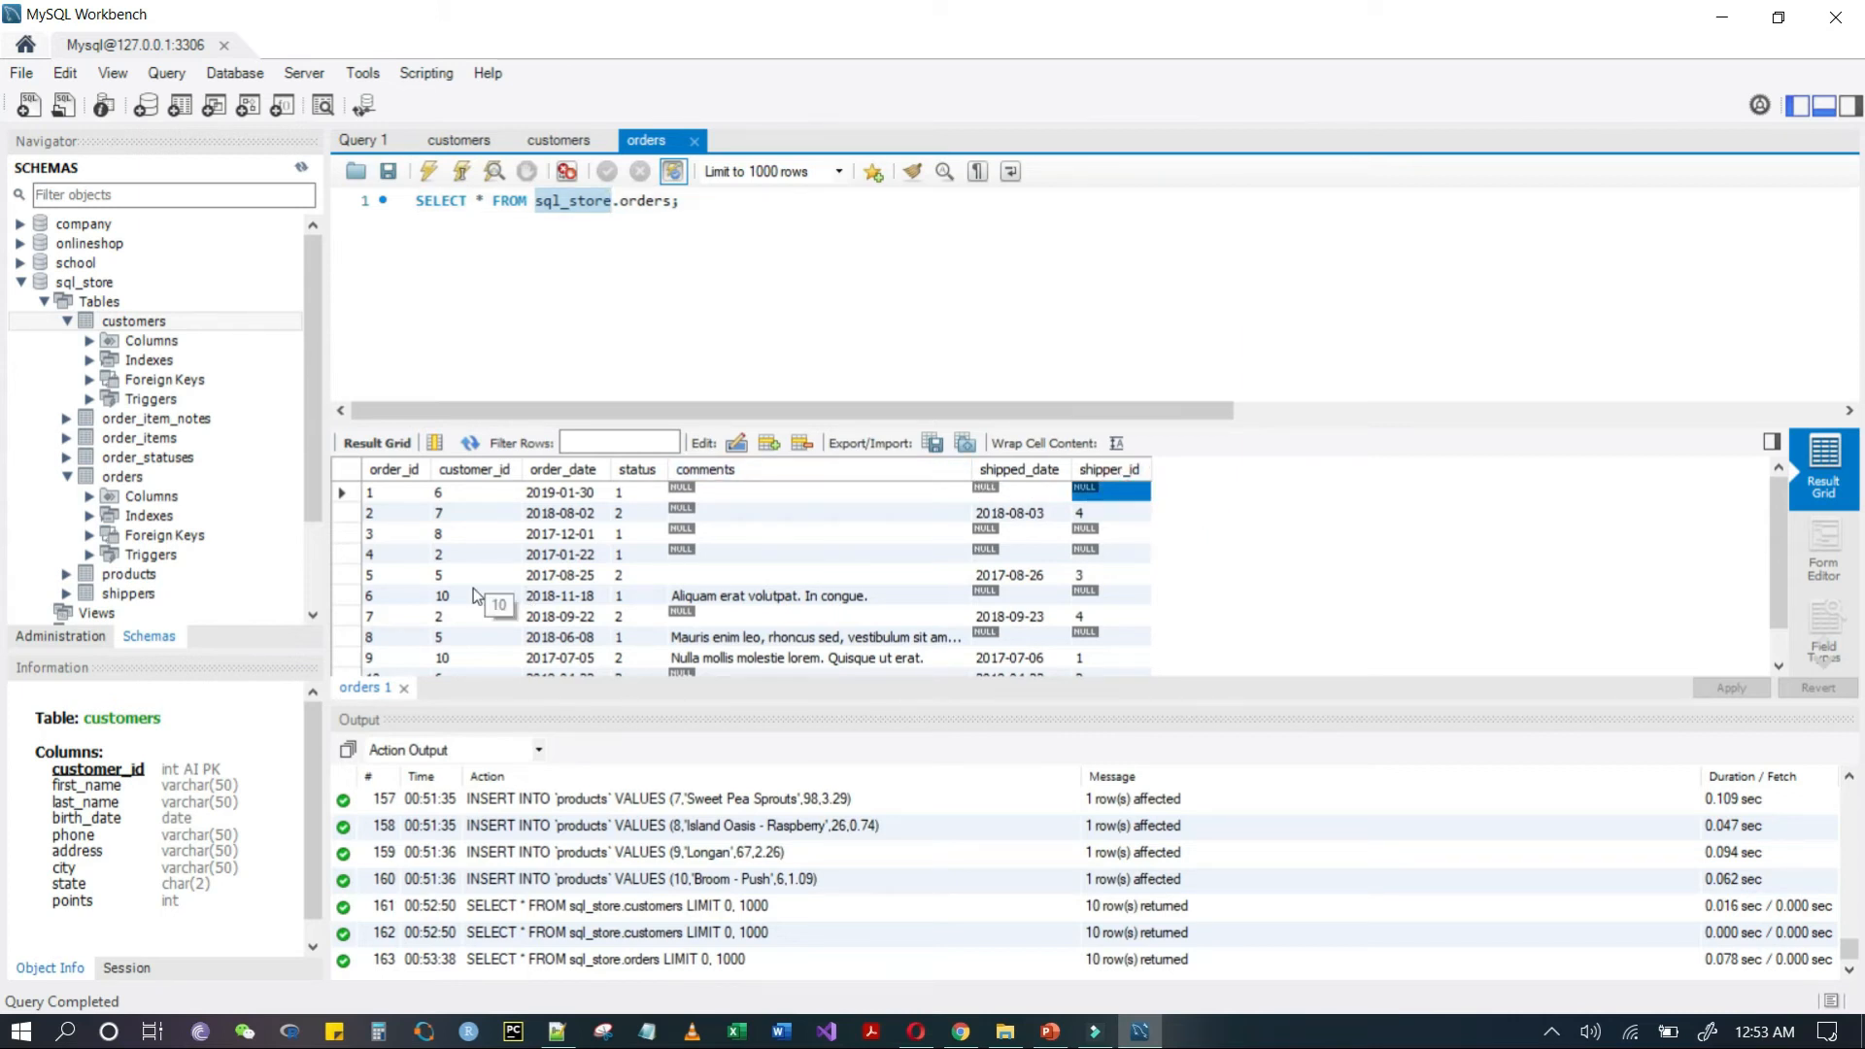
- Examine the customer_id values of the first few rows in the orders result
{"action": "left_click", "coordinate": [453, 492]}
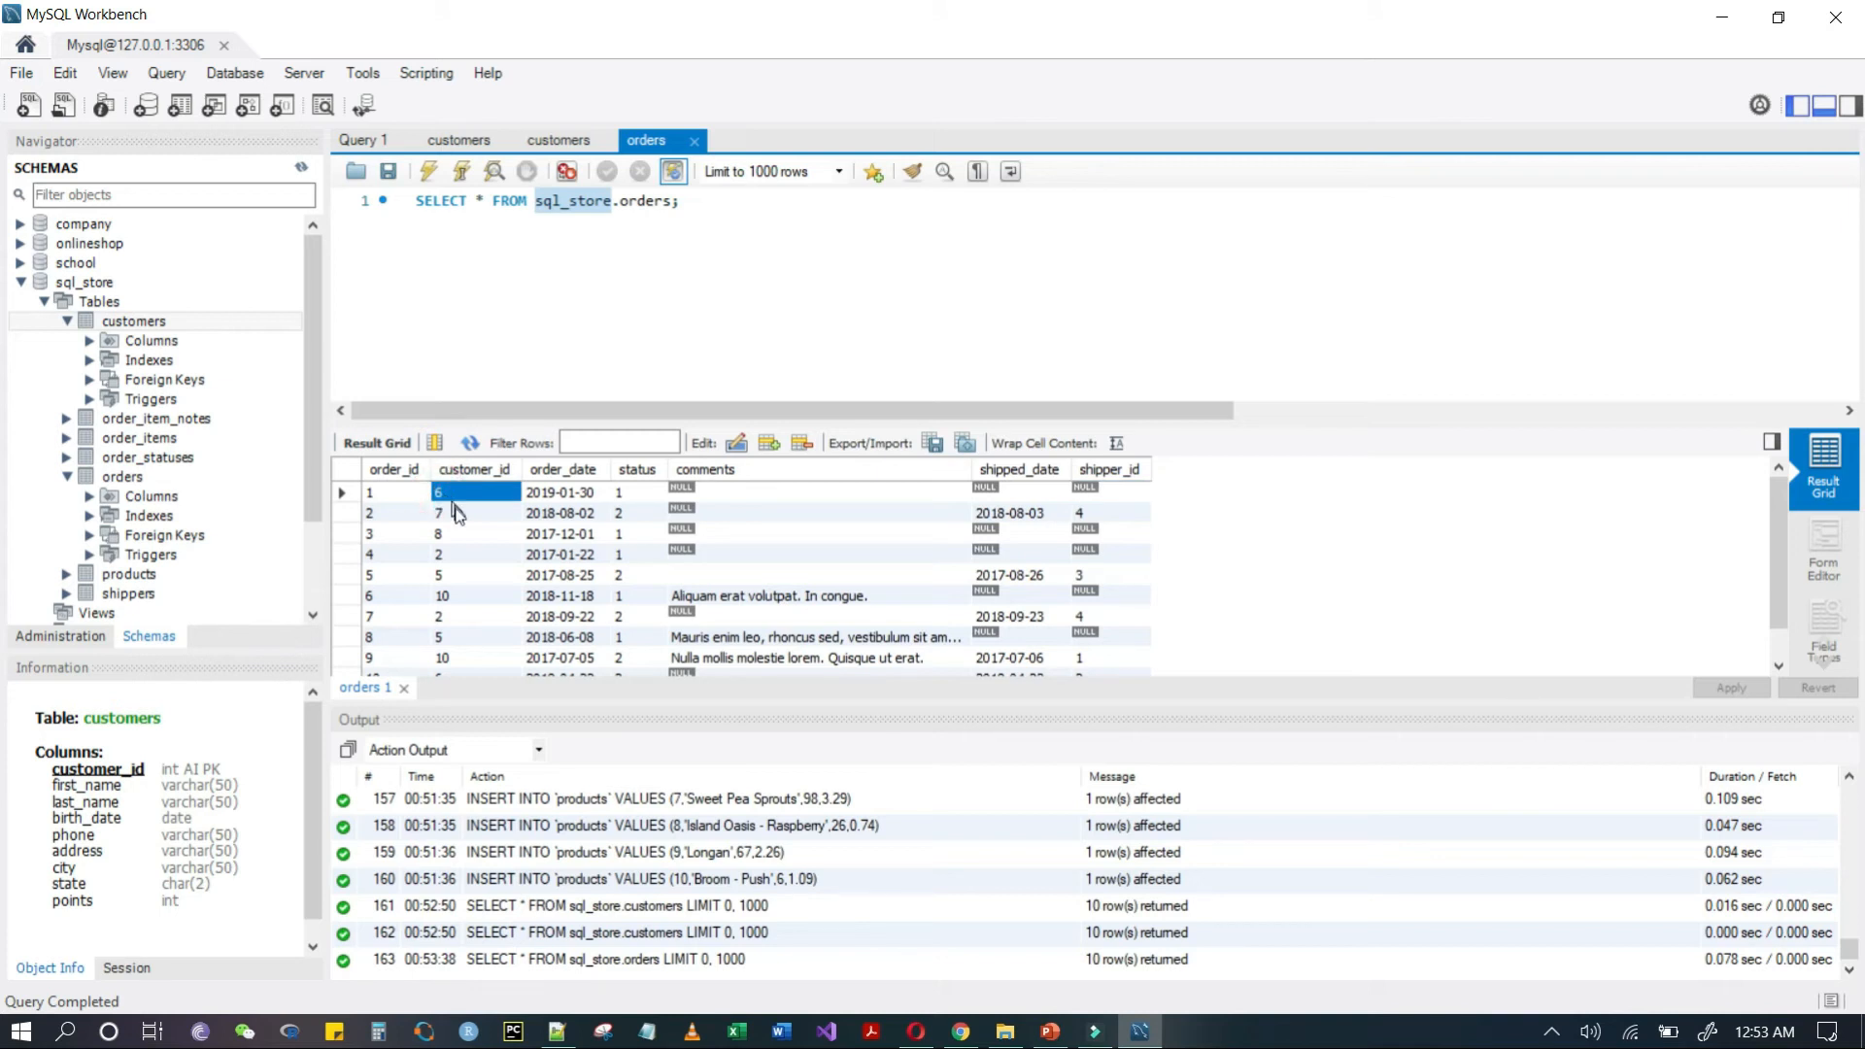
{"action": "left_click_drag", "start_coordinate": [457, 514], "coordinate": [467, 540]}
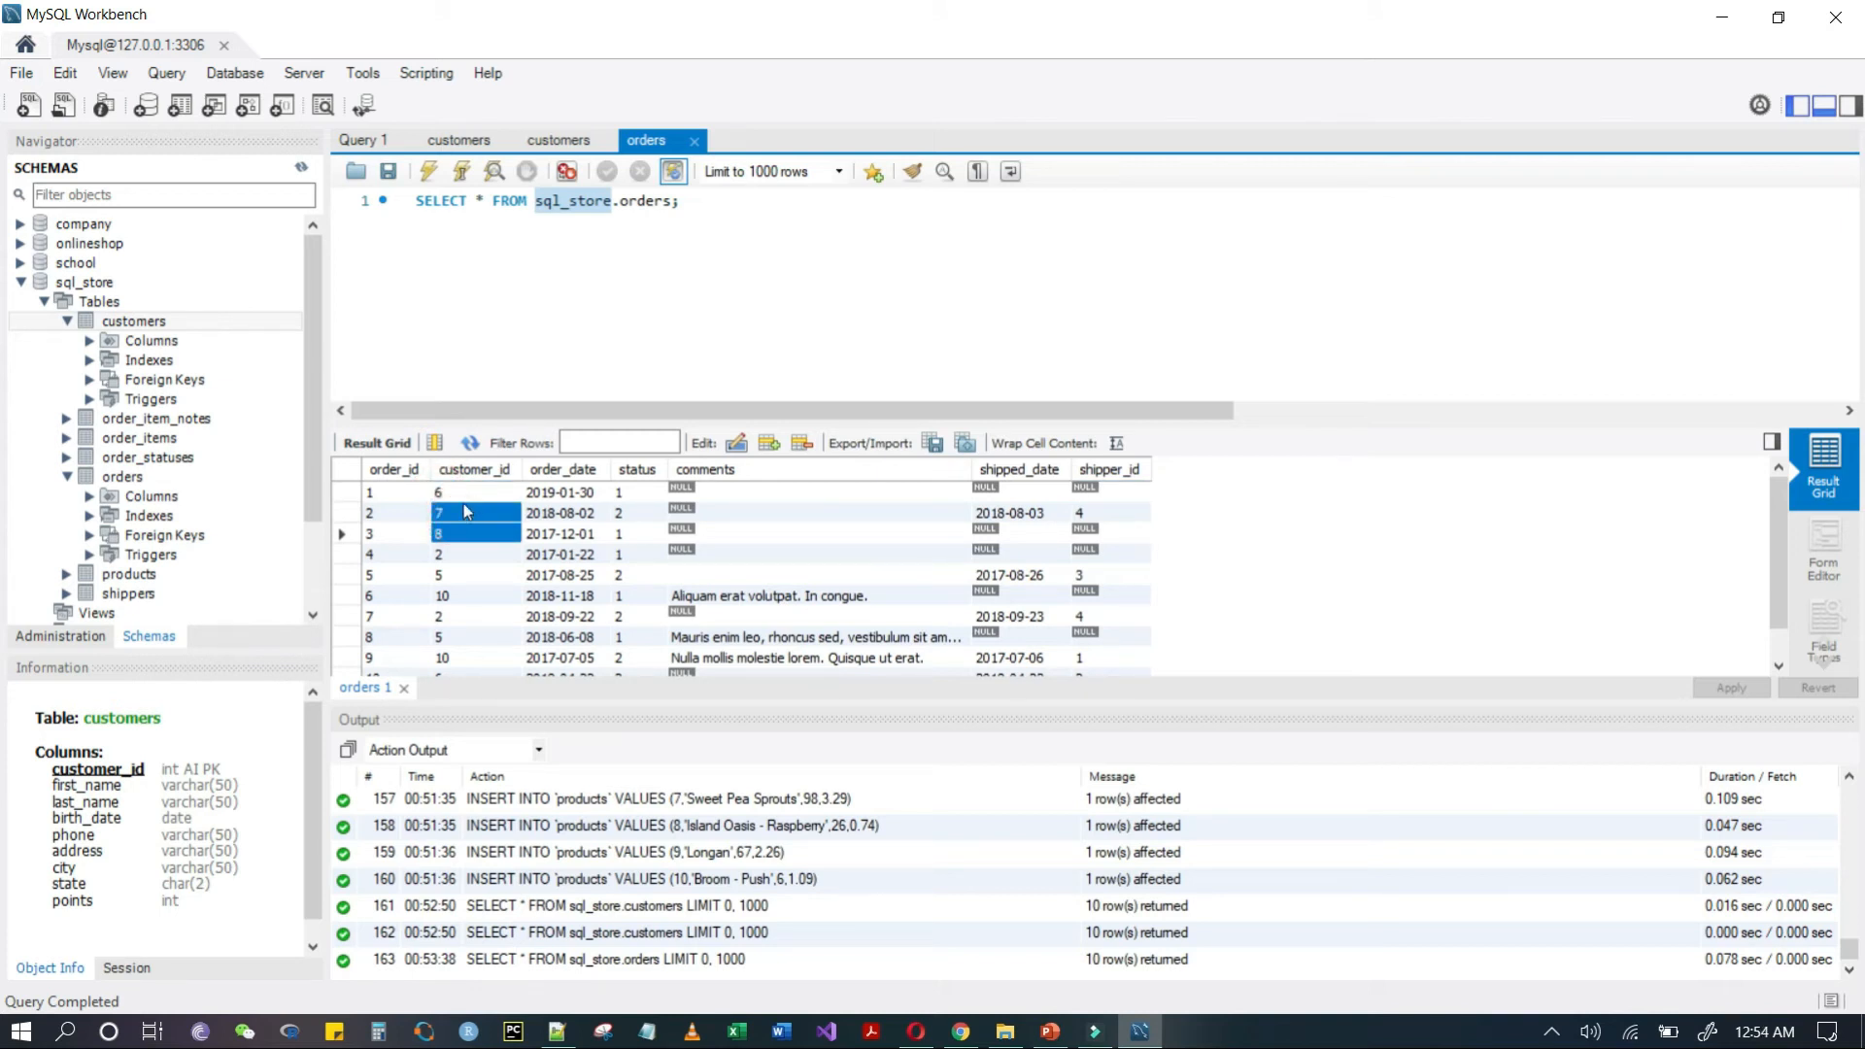
{"action": "left_click", "coordinate": [462, 490]}
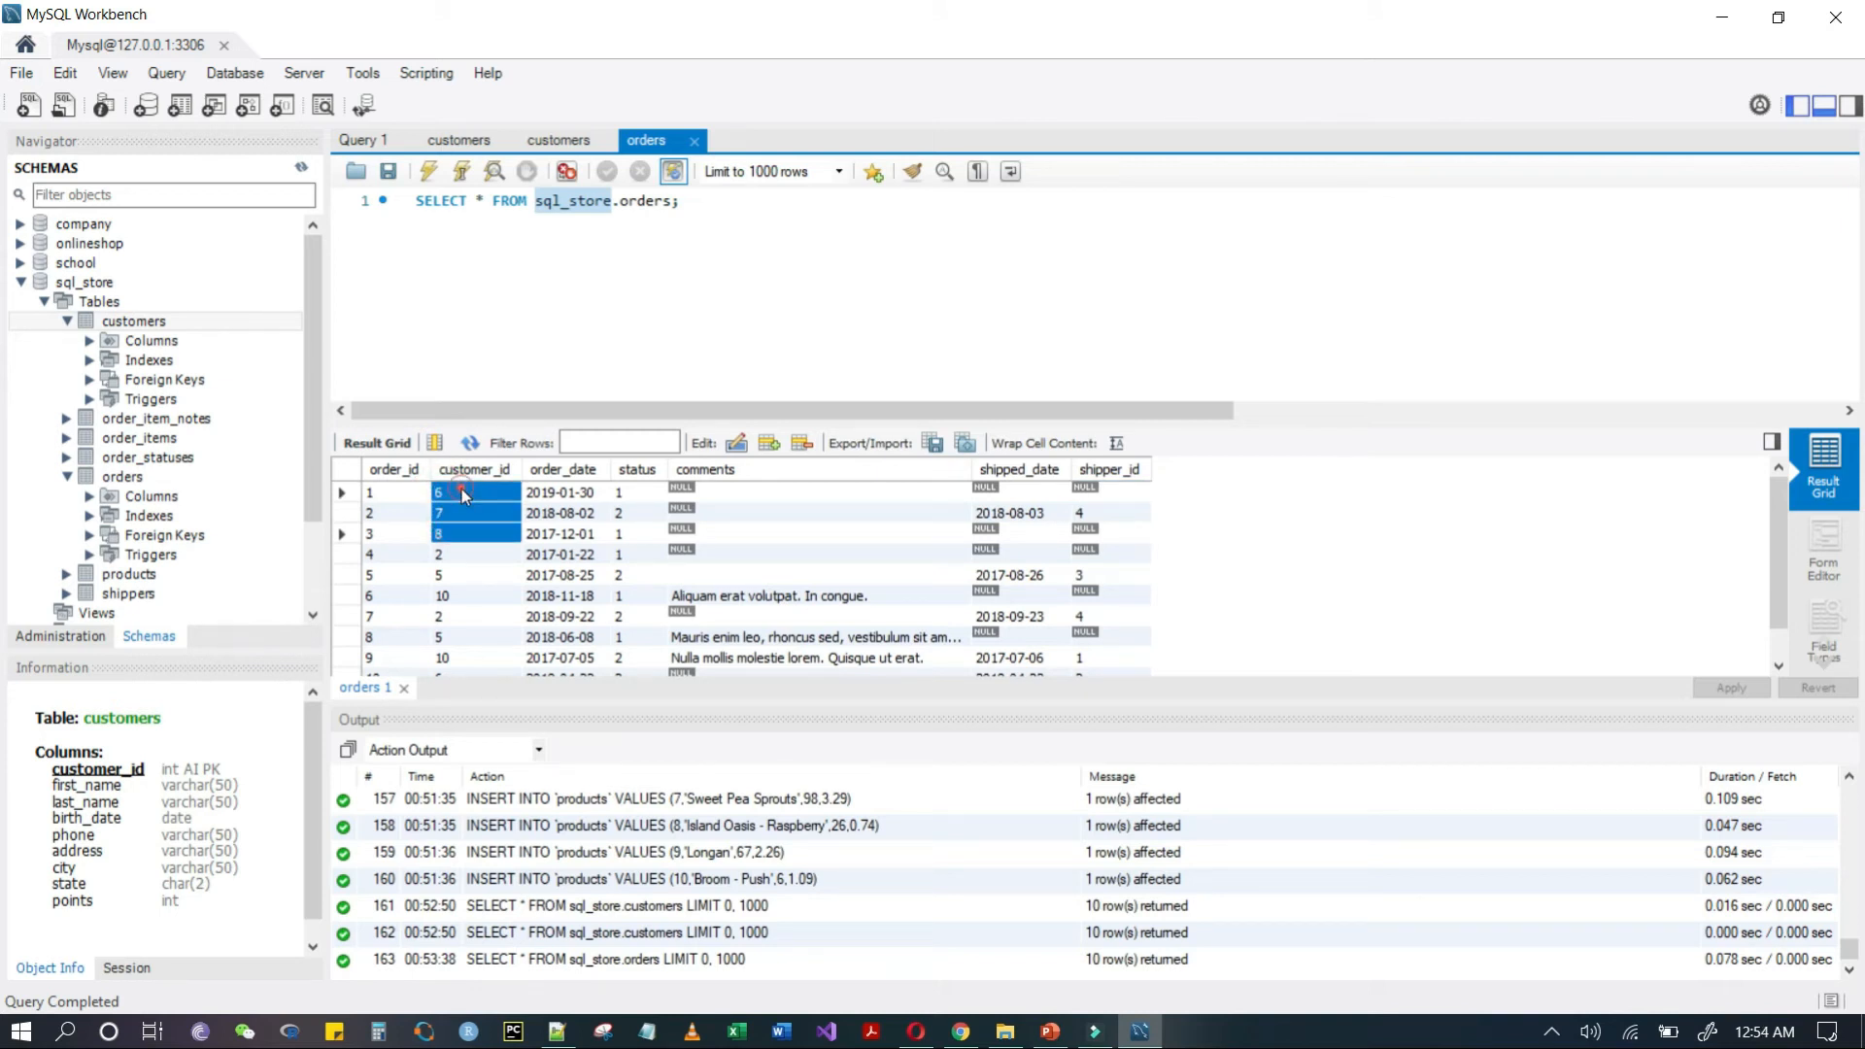
{"action": "left_click", "coordinate": [473, 392]}
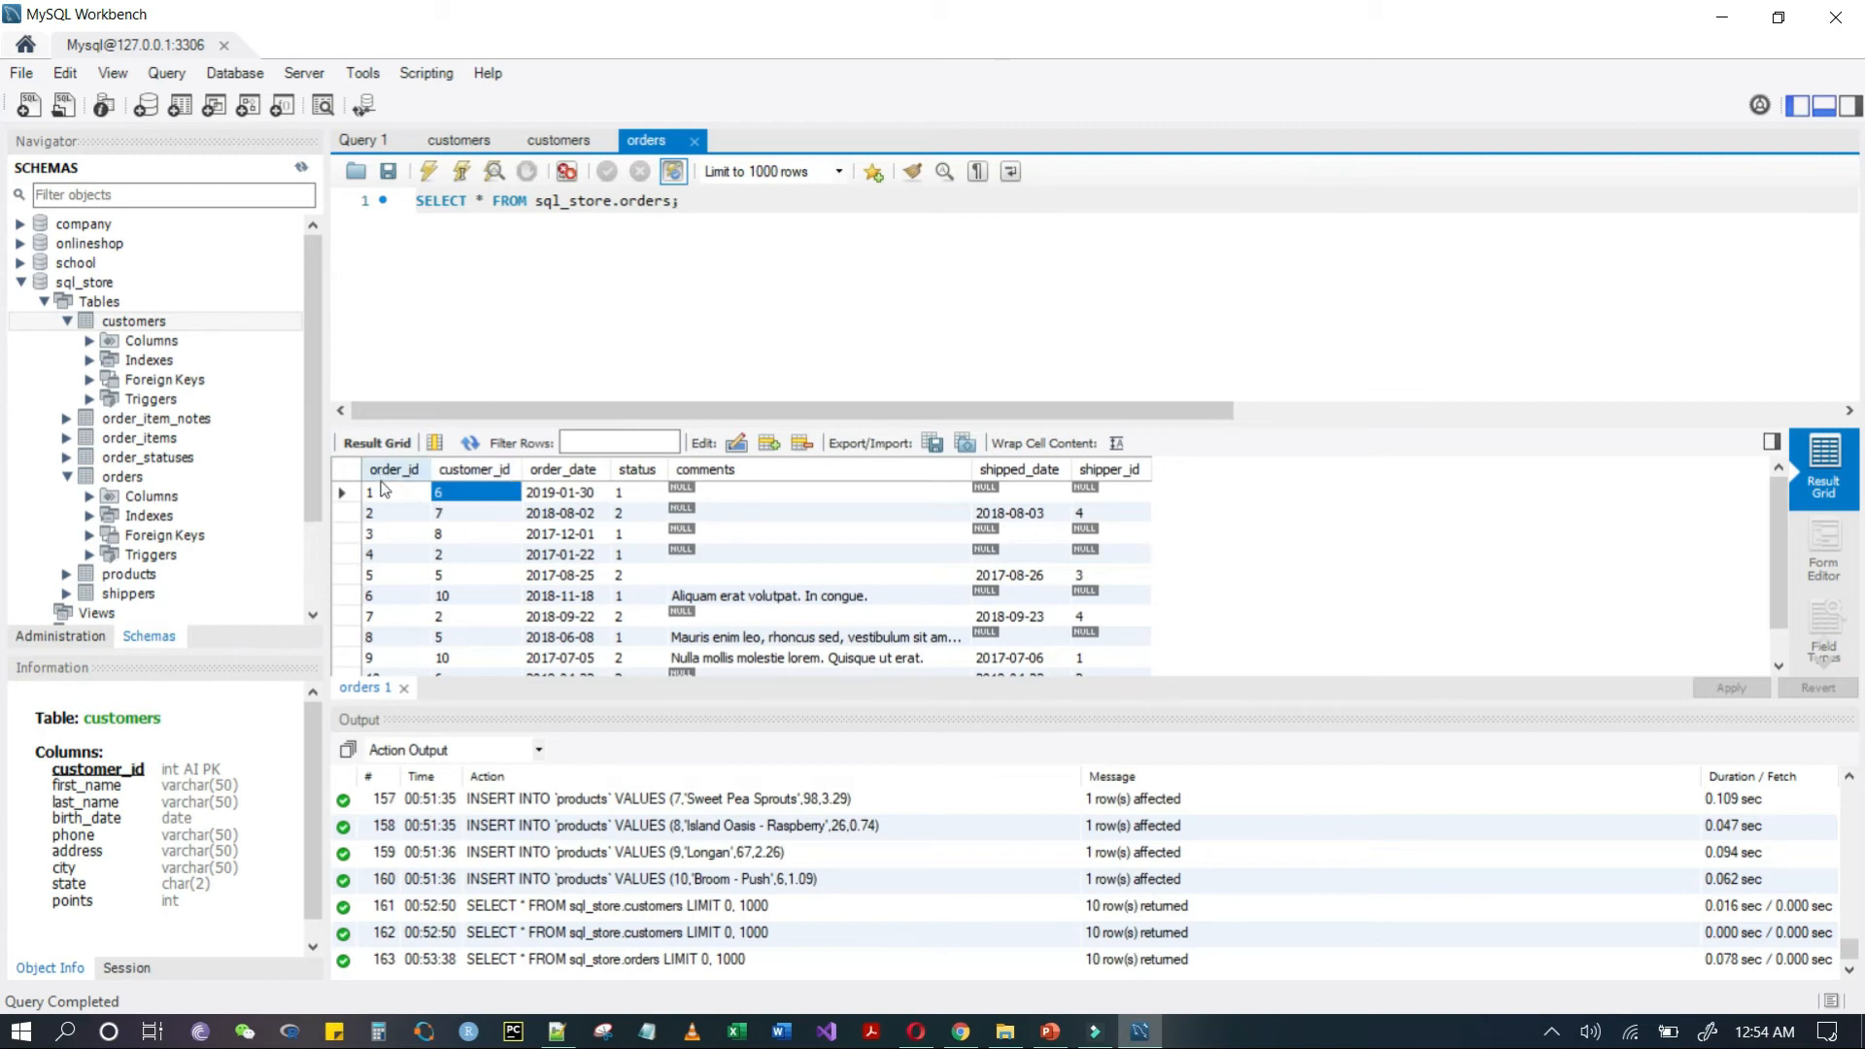
{"action": "left_click", "coordinate": [463, 499]}
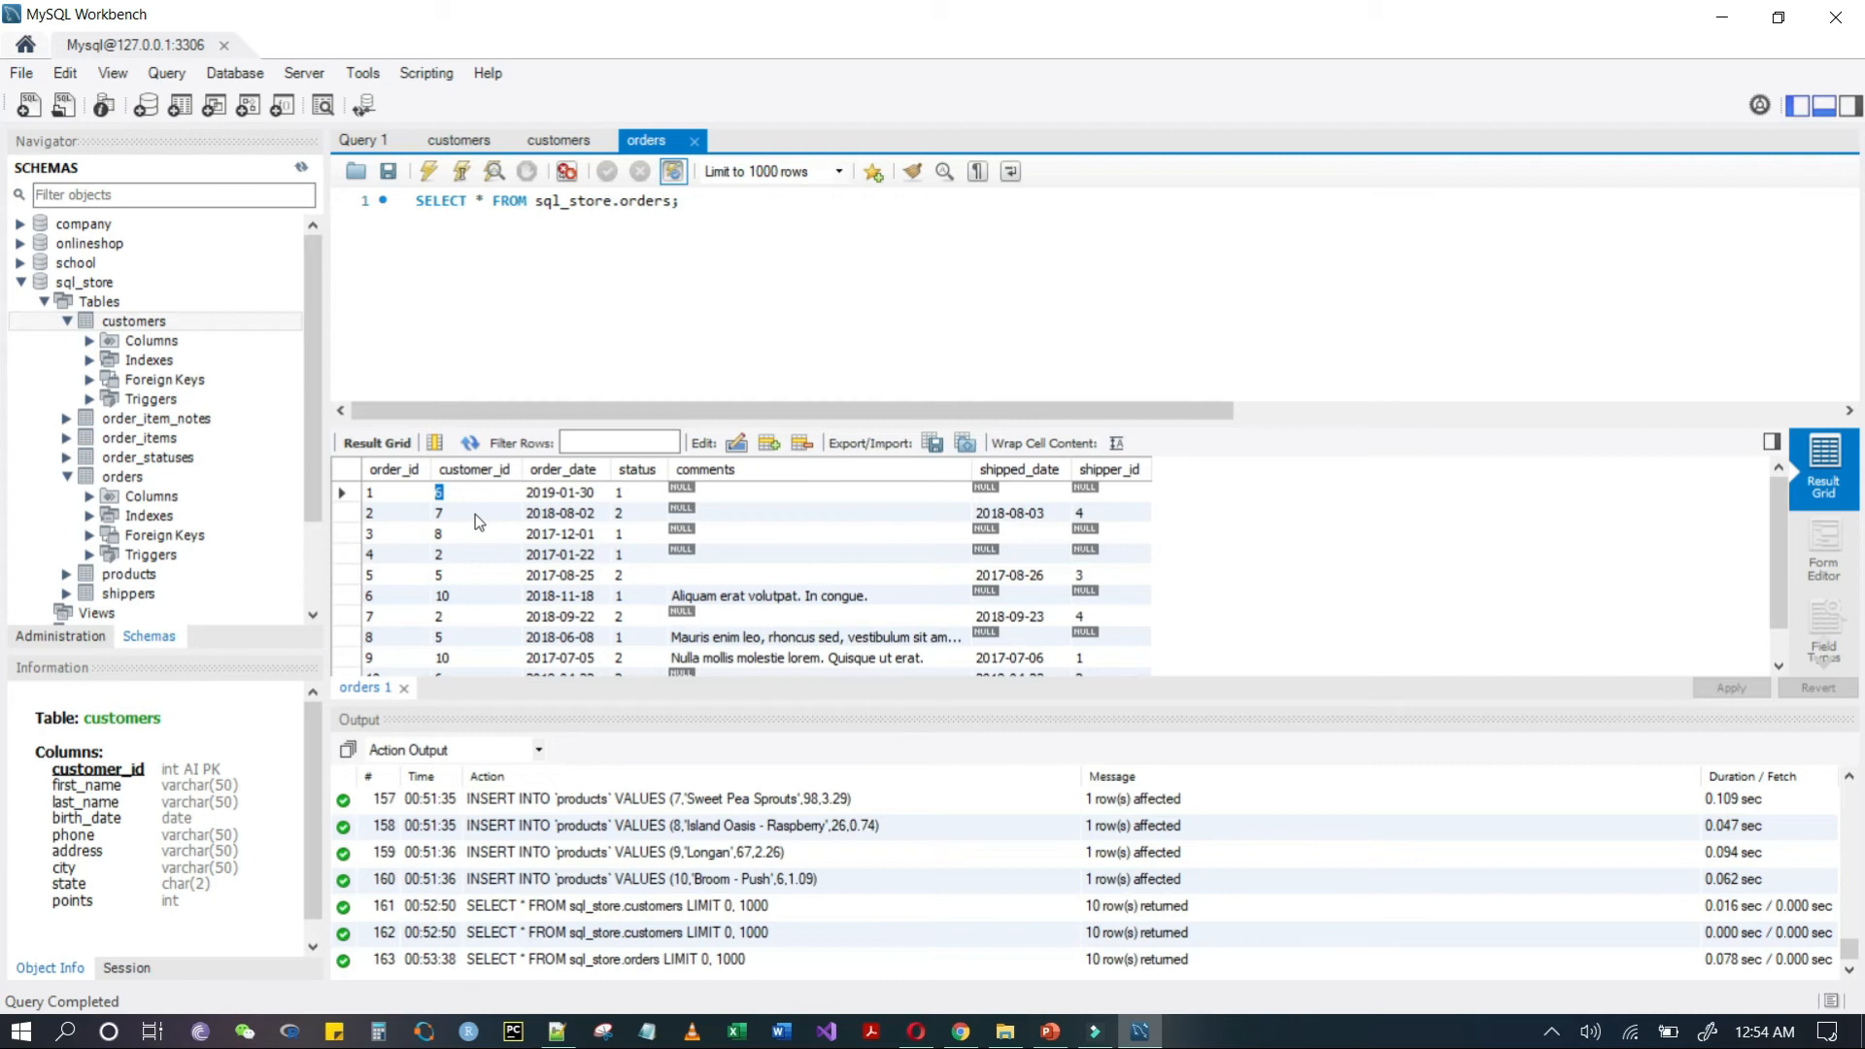
{"action": "left_click", "coordinate": [477, 513]}
- Sort the orders result by customer_id in ascending and descending order
{"action": "left_click", "coordinate": [464, 470]}
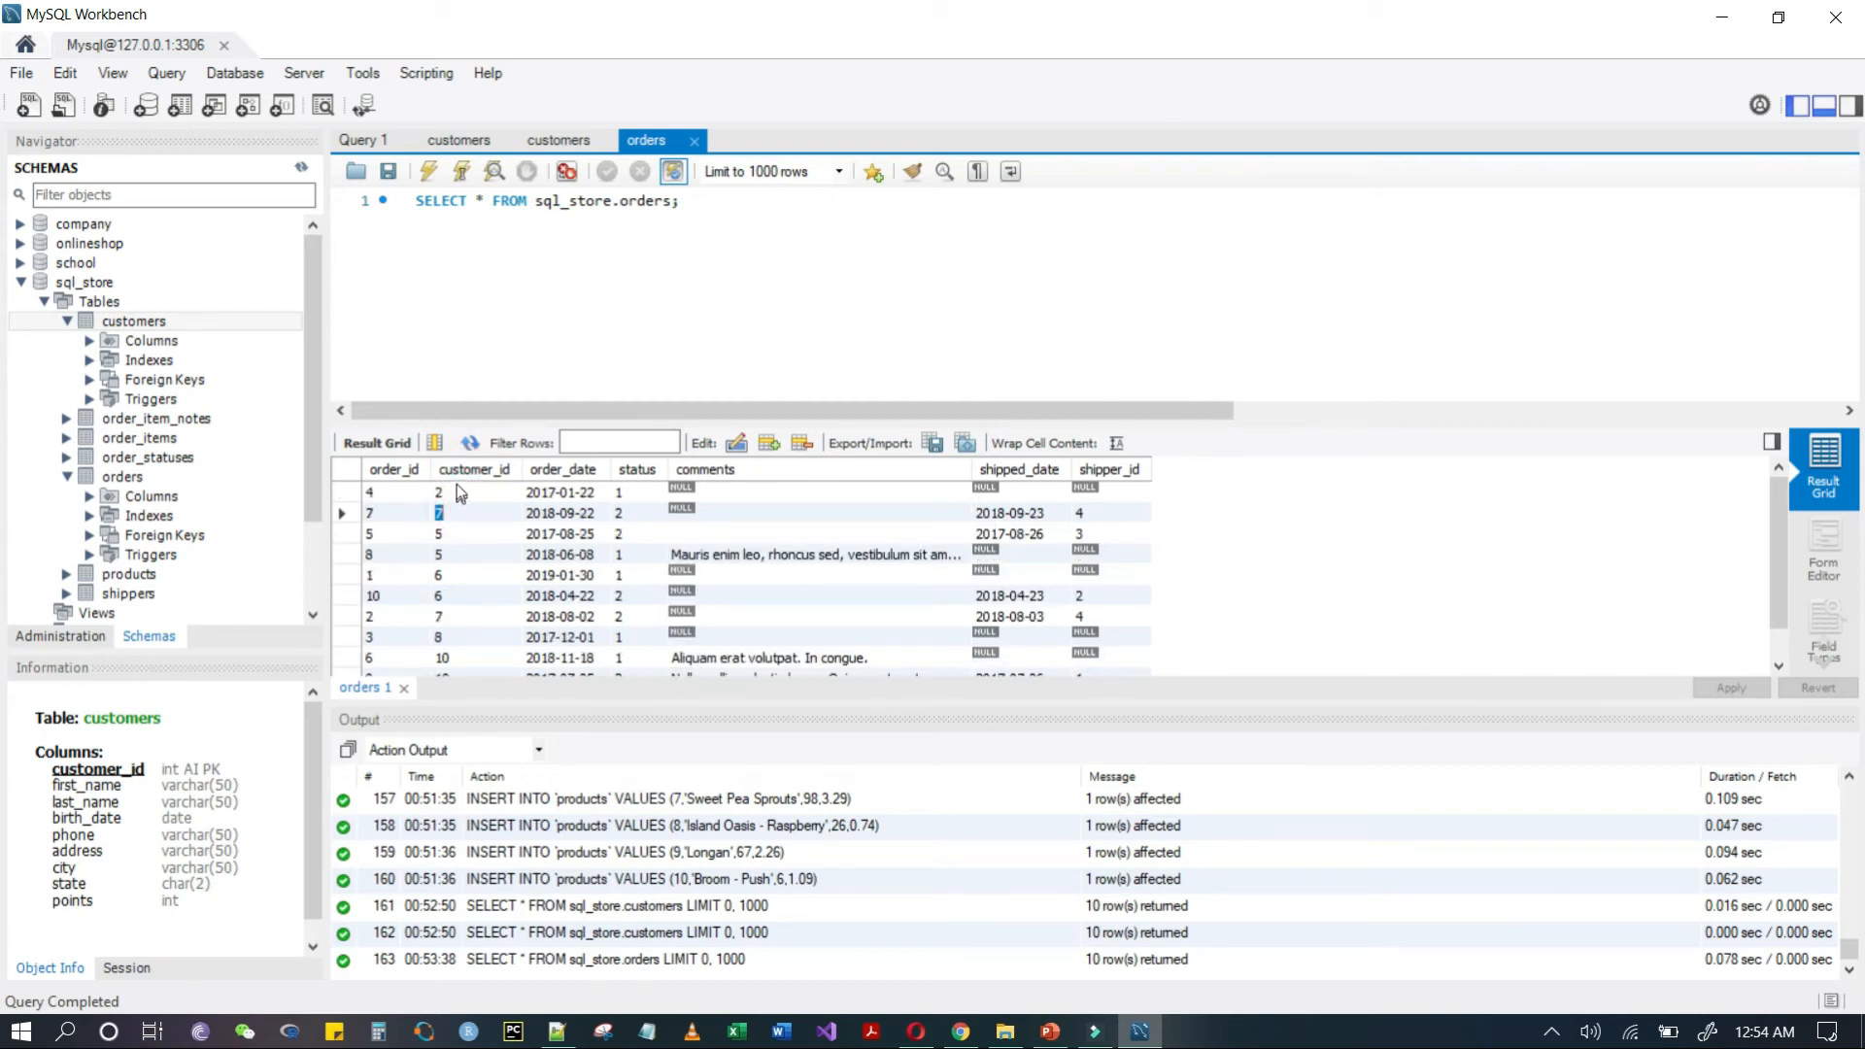
{"action": "left_click", "coordinate": [461, 472]}
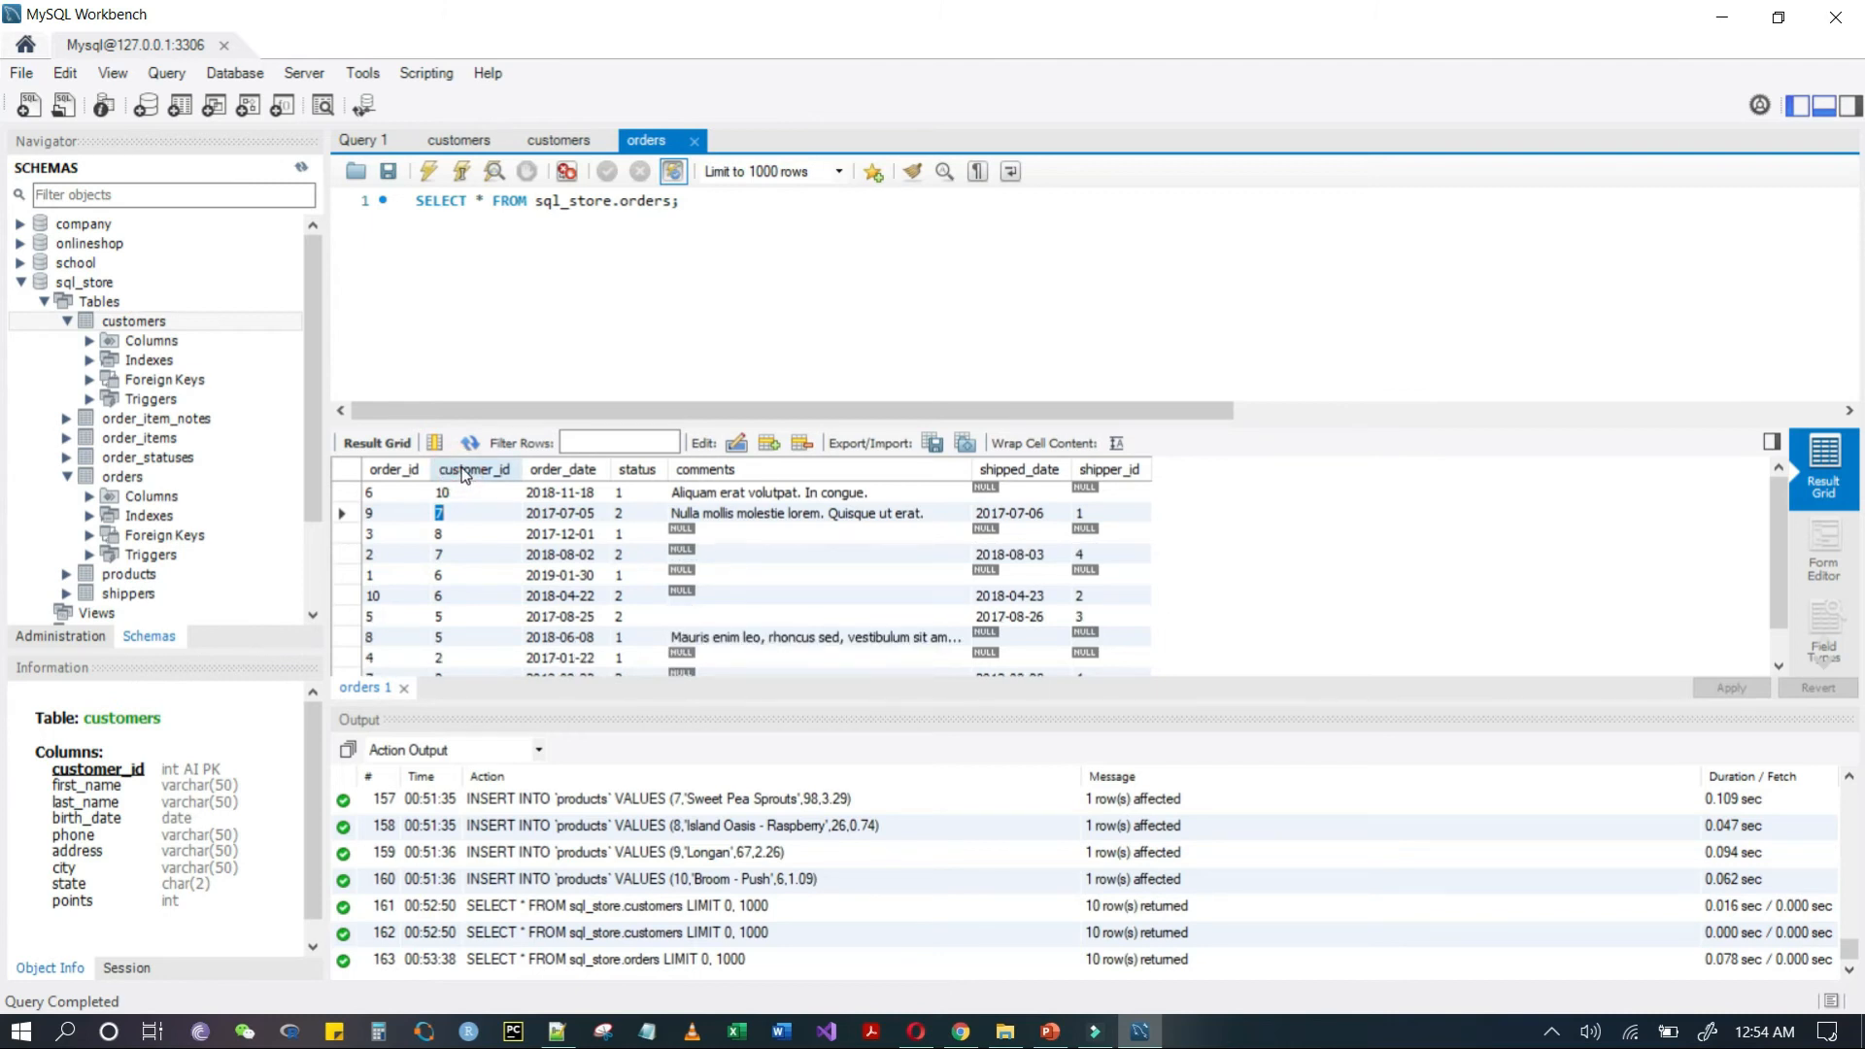
{"action": "left_click", "coordinate": [466, 493]}
- Switch to the sql_store.customers result and sort its rows by customer_id in ascending order
{"action": "left_click", "coordinate": [546, 138]}
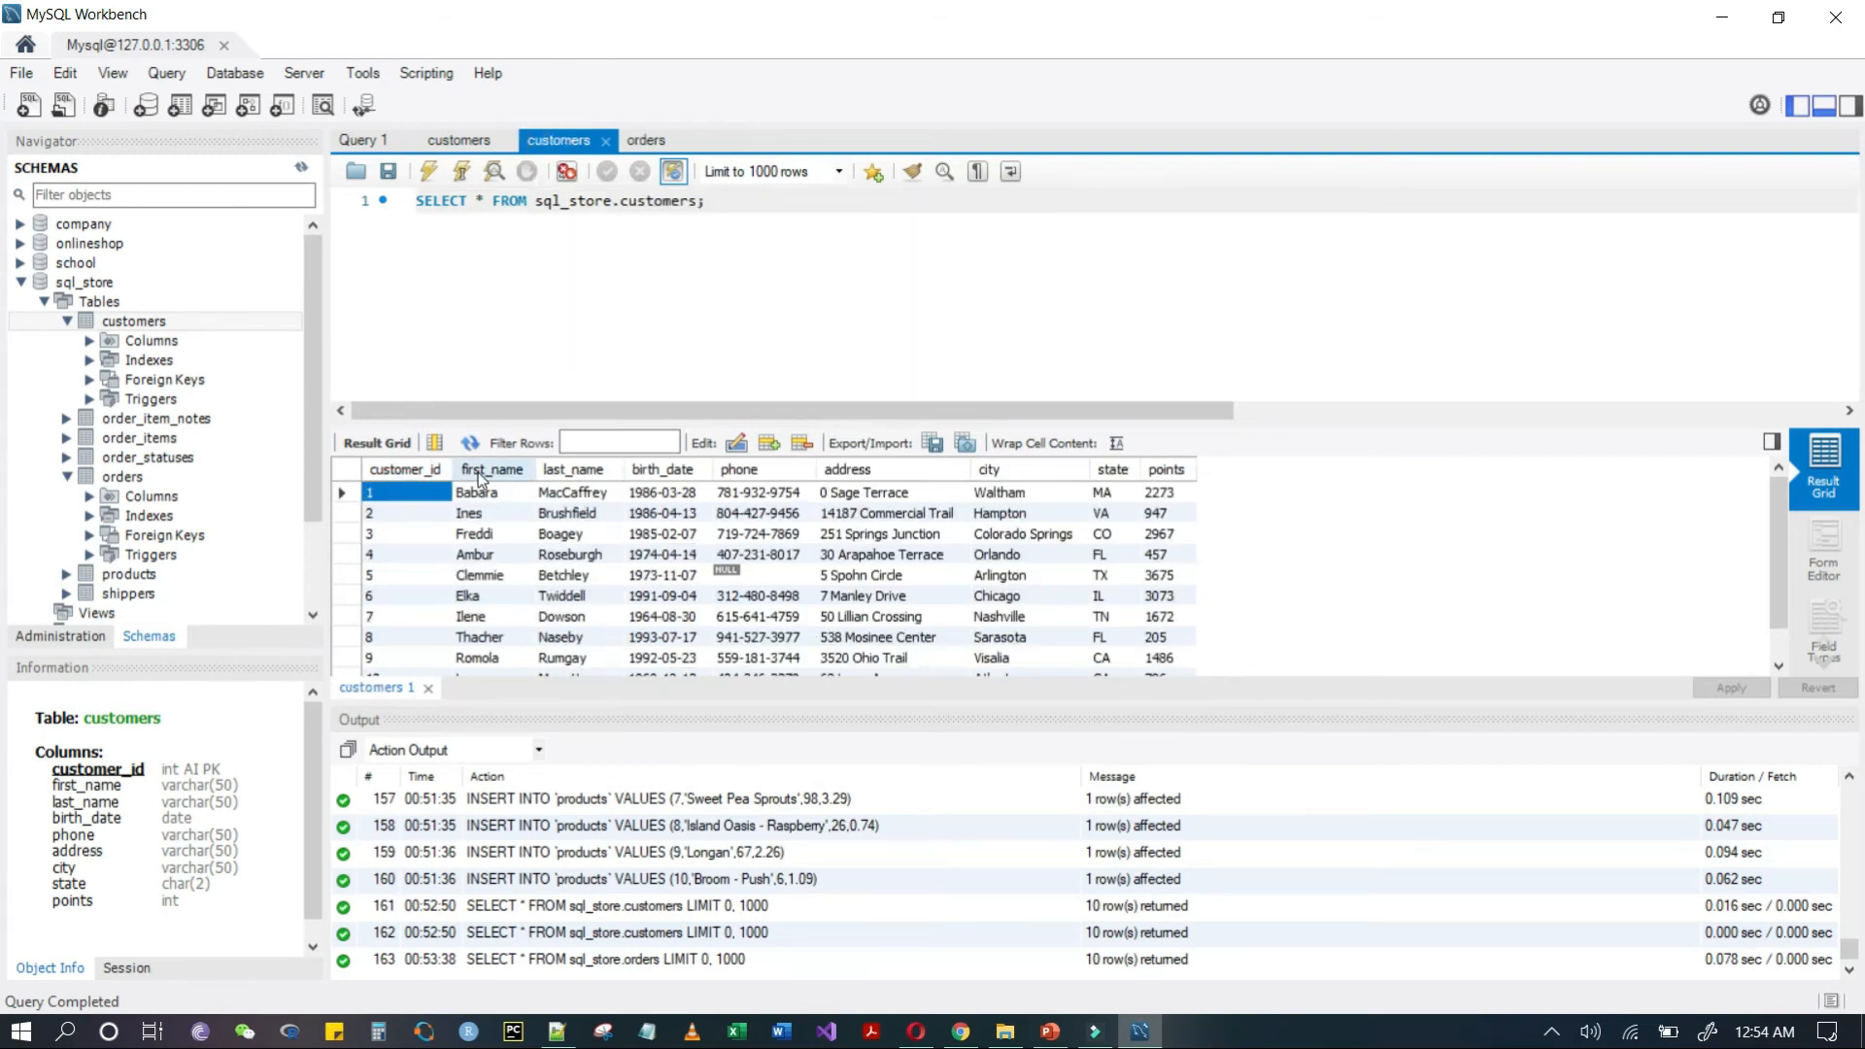
{"action": "left_click", "coordinate": [478, 472]}
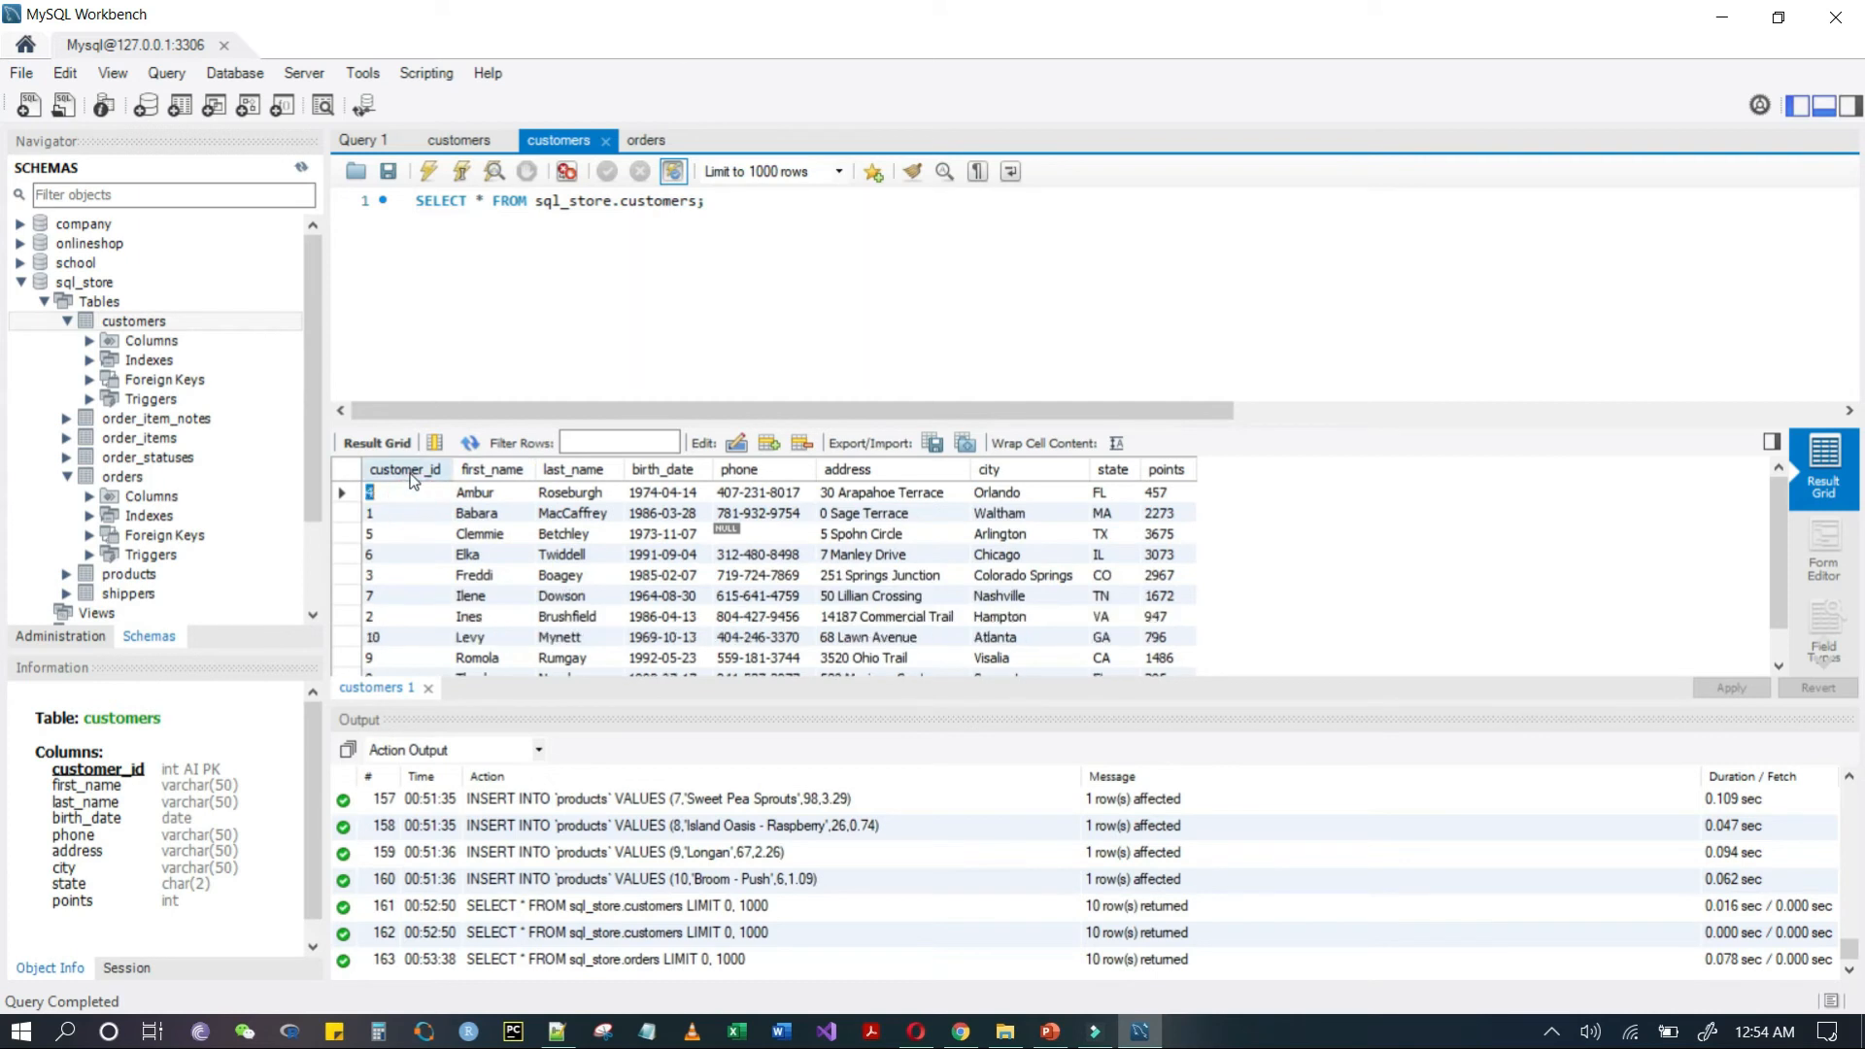
{"action": "left_click", "coordinate": [412, 473]}
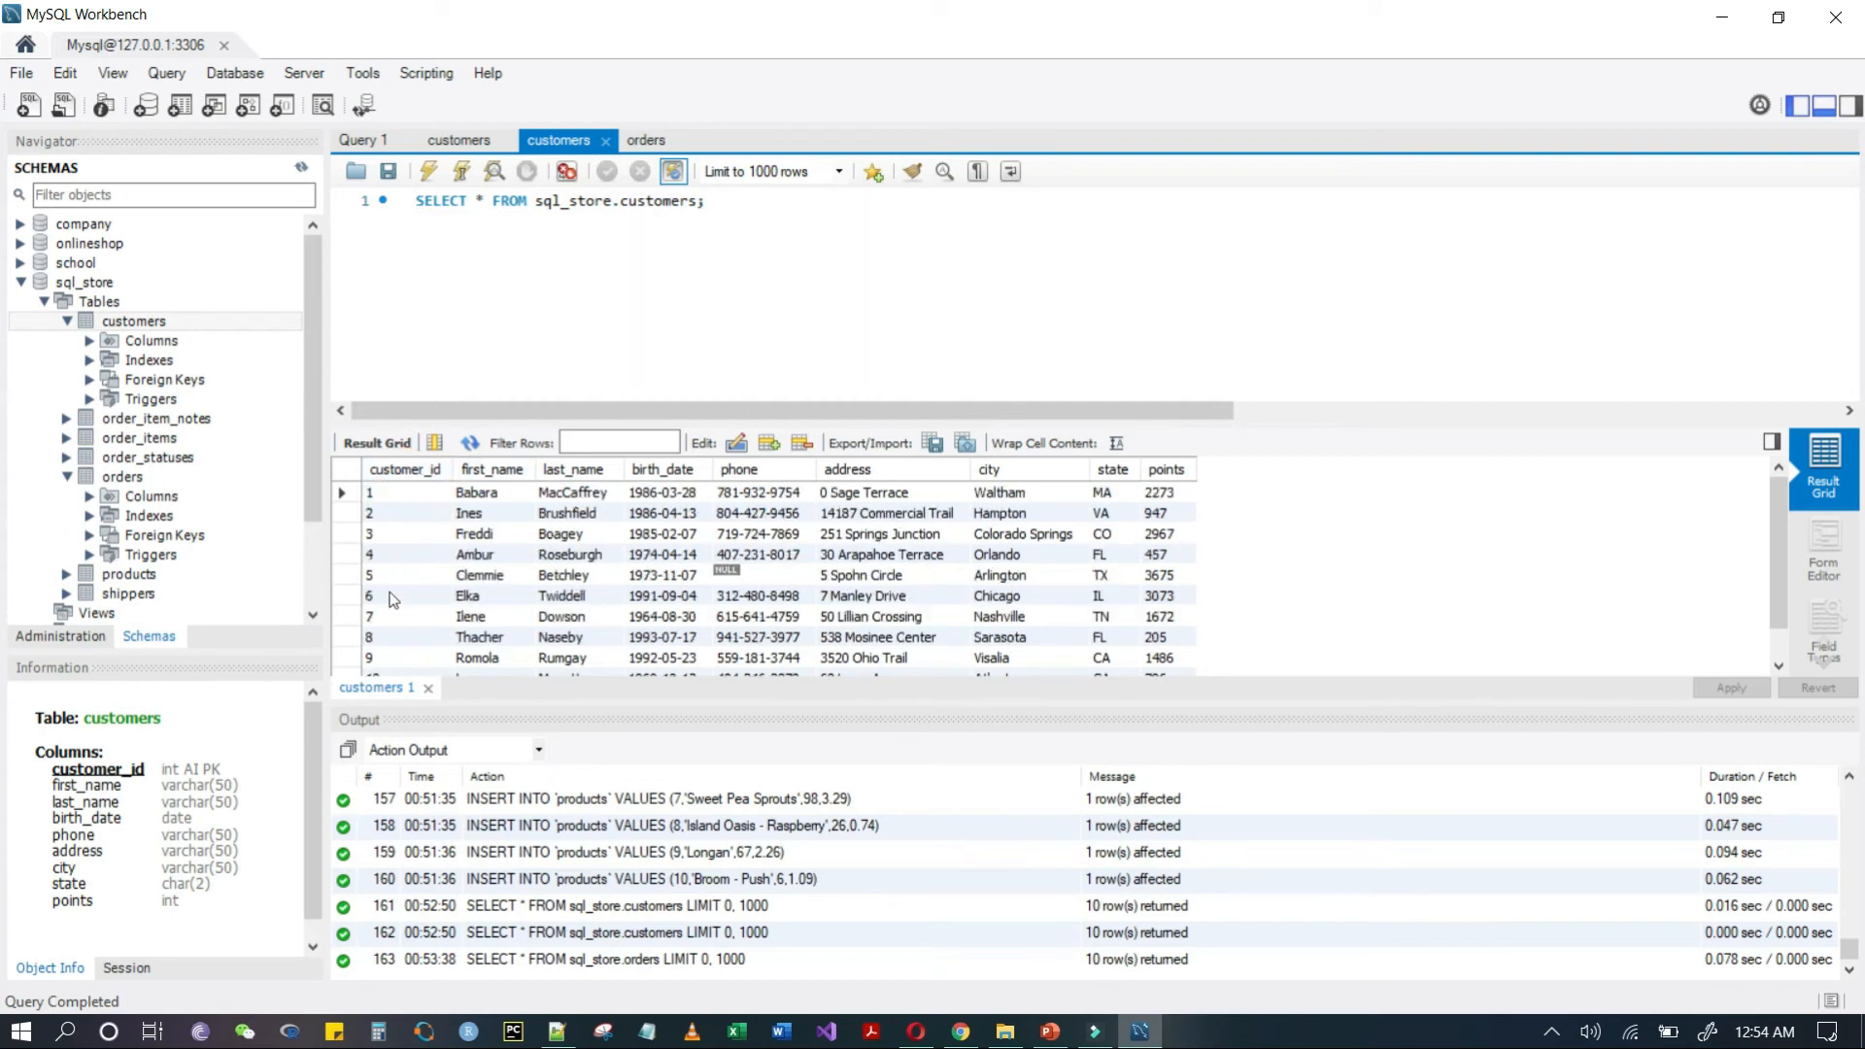
- Sort the orders result by order_id in ascending order and select the first order's customer_id
{"action": "left_click", "coordinate": [647, 141]}
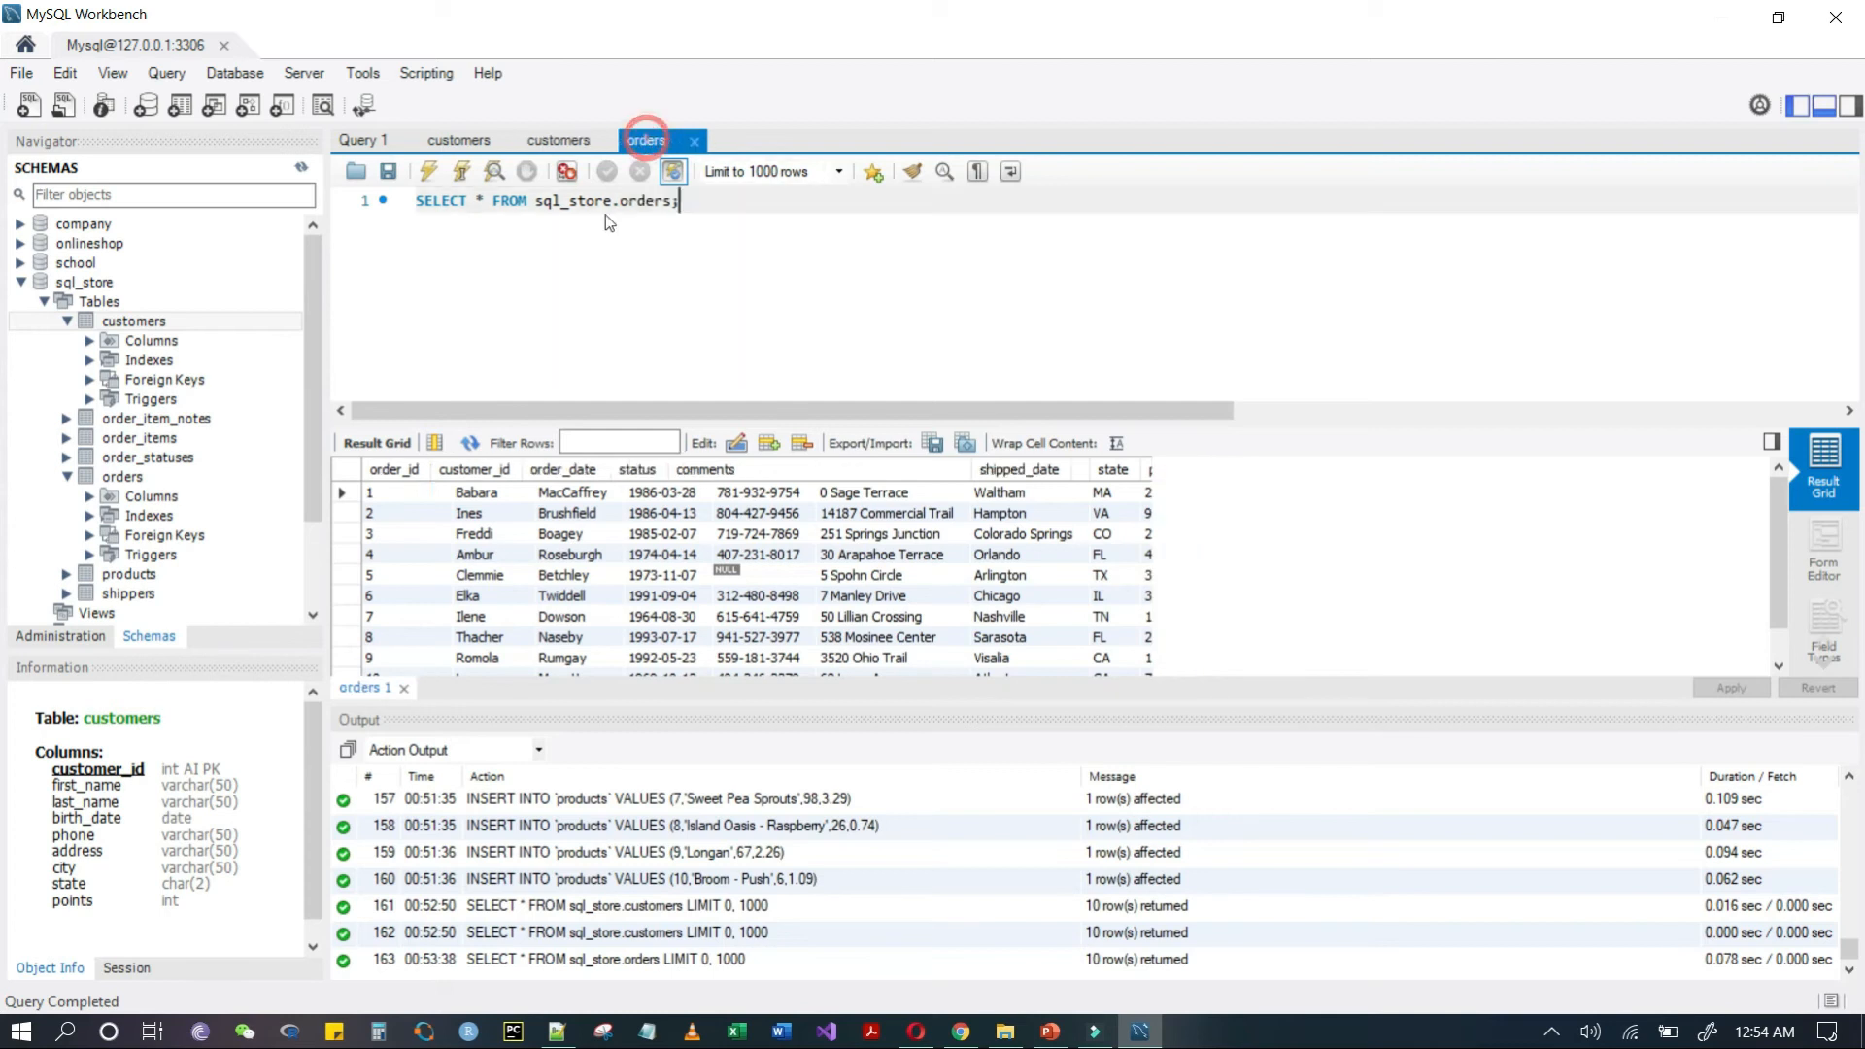
{"action": "left_click", "coordinate": [386, 472]}
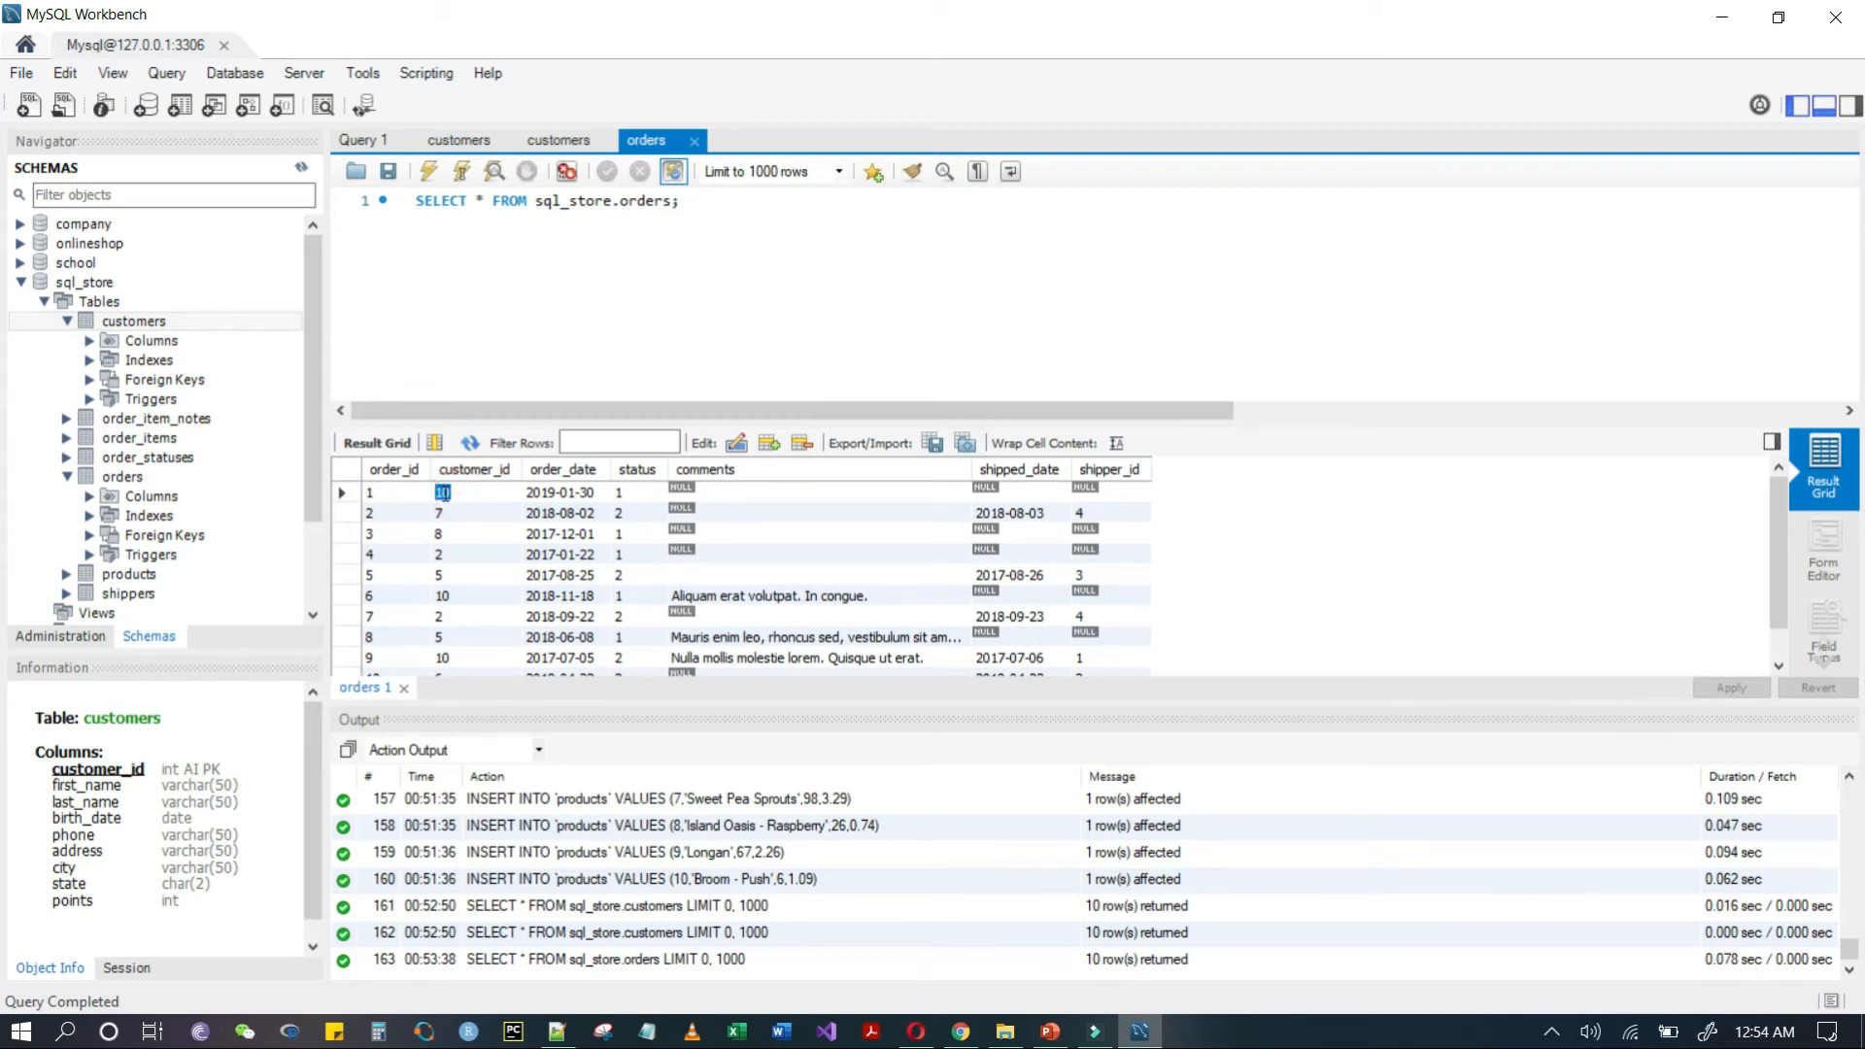
{"action": "left_click", "coordinate": [450, 492]}
- Look up customer 10 in the customers result and inspect the row's name, birth date, phone and address fields
{"action": "left_click", "coordinate": [557, 142]}
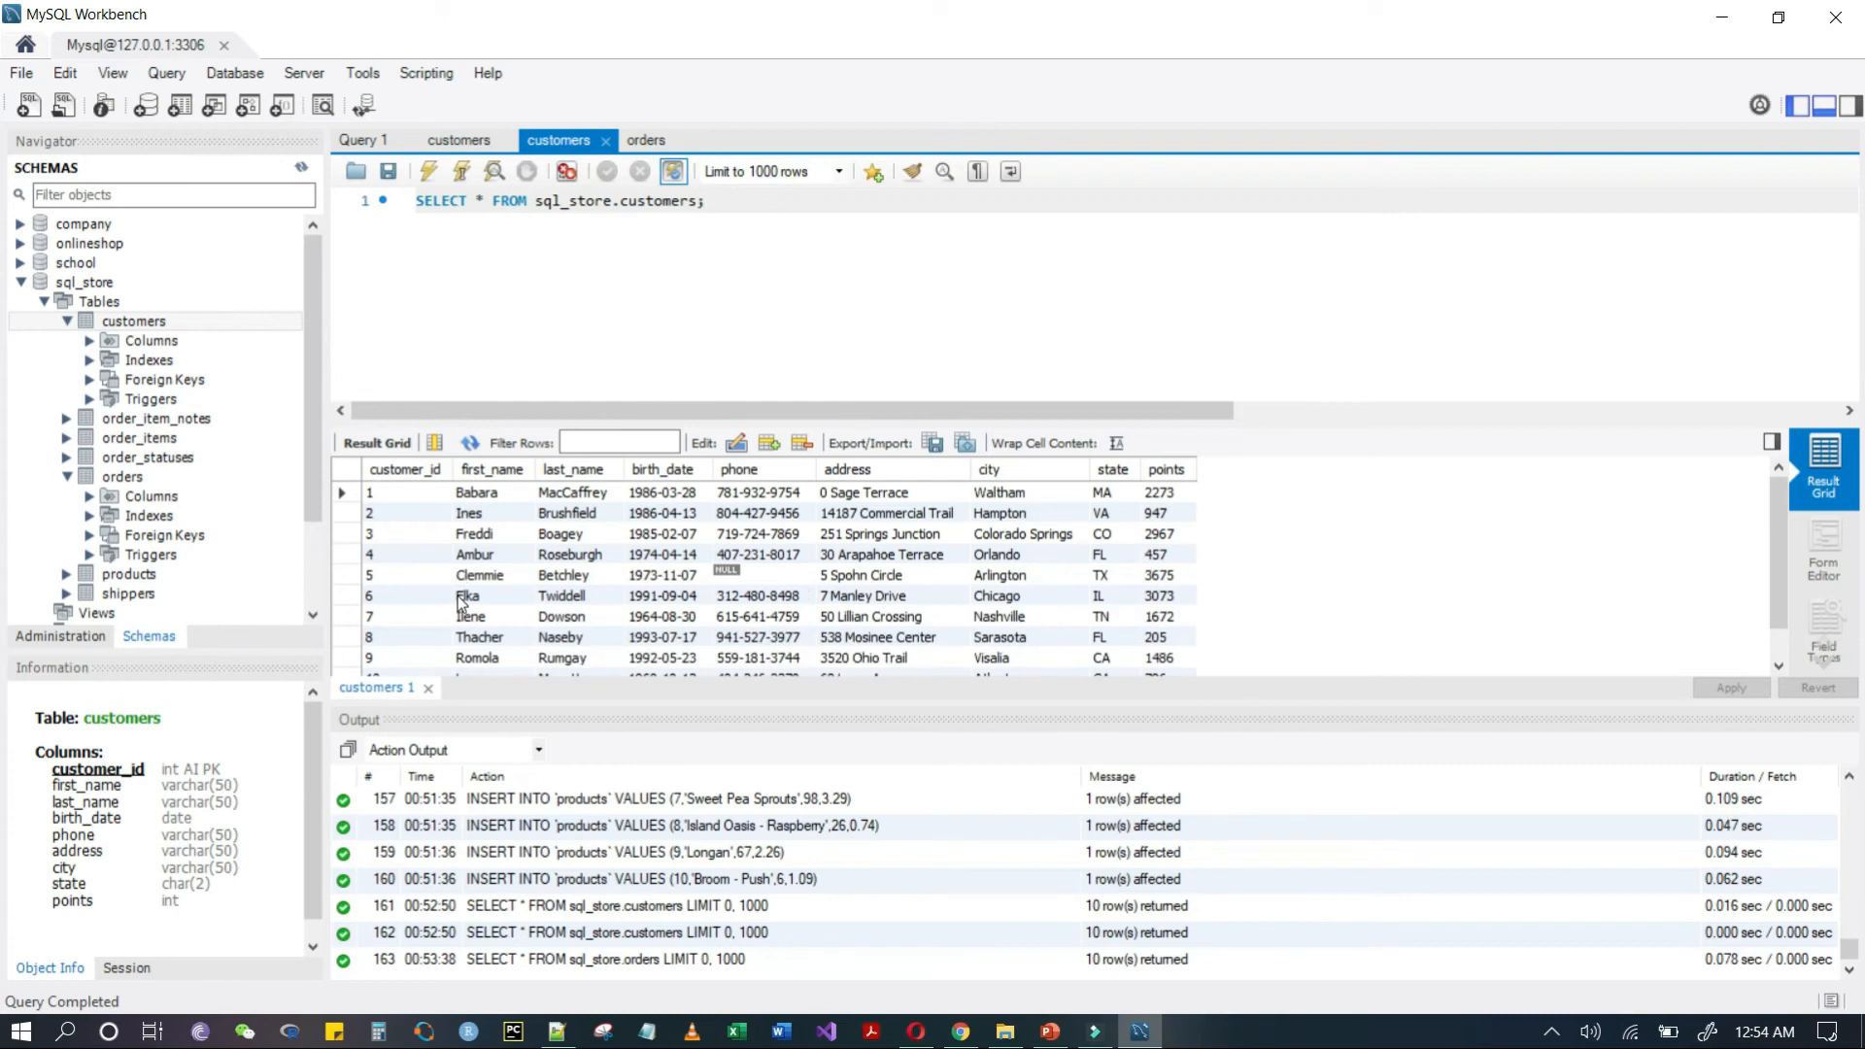
{"action": "scroll", "coordinate": [457, 607], "scroll_direction": "down", "scroll_amount": 1}
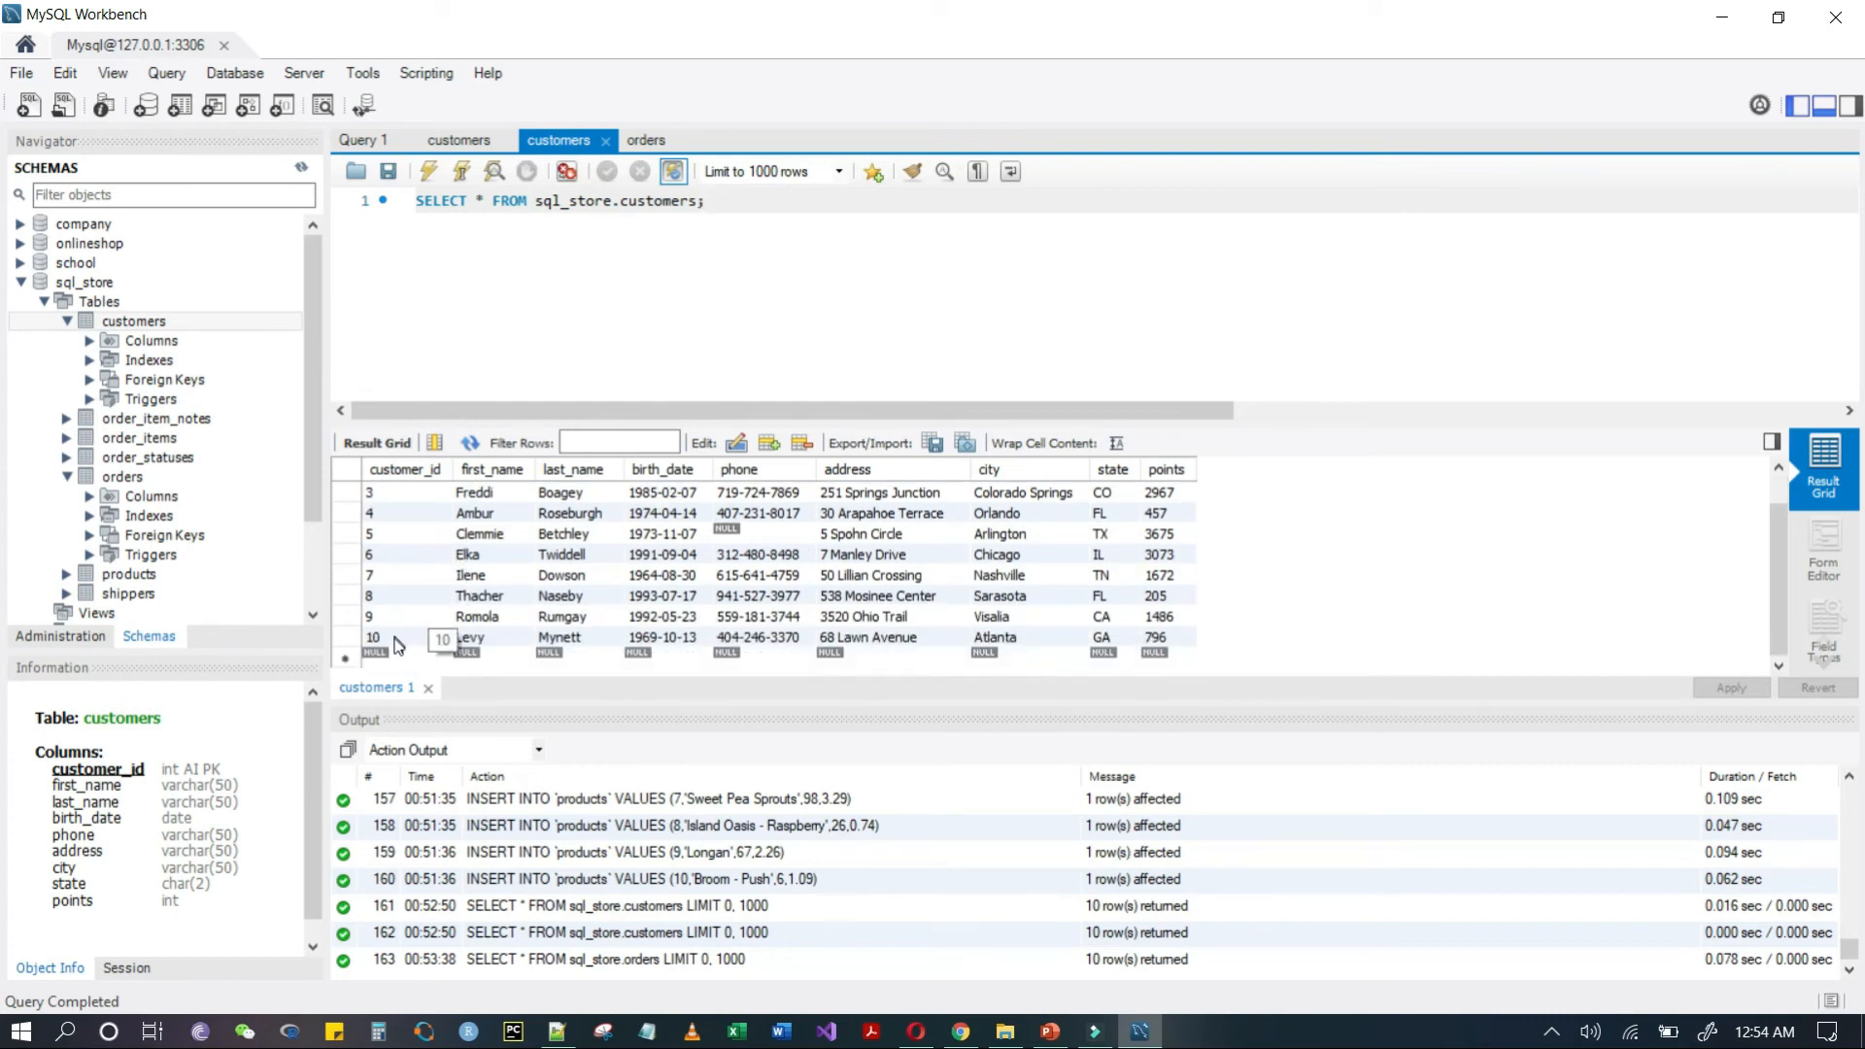
{"action": "left_click", "coordinate": [428, 637]}
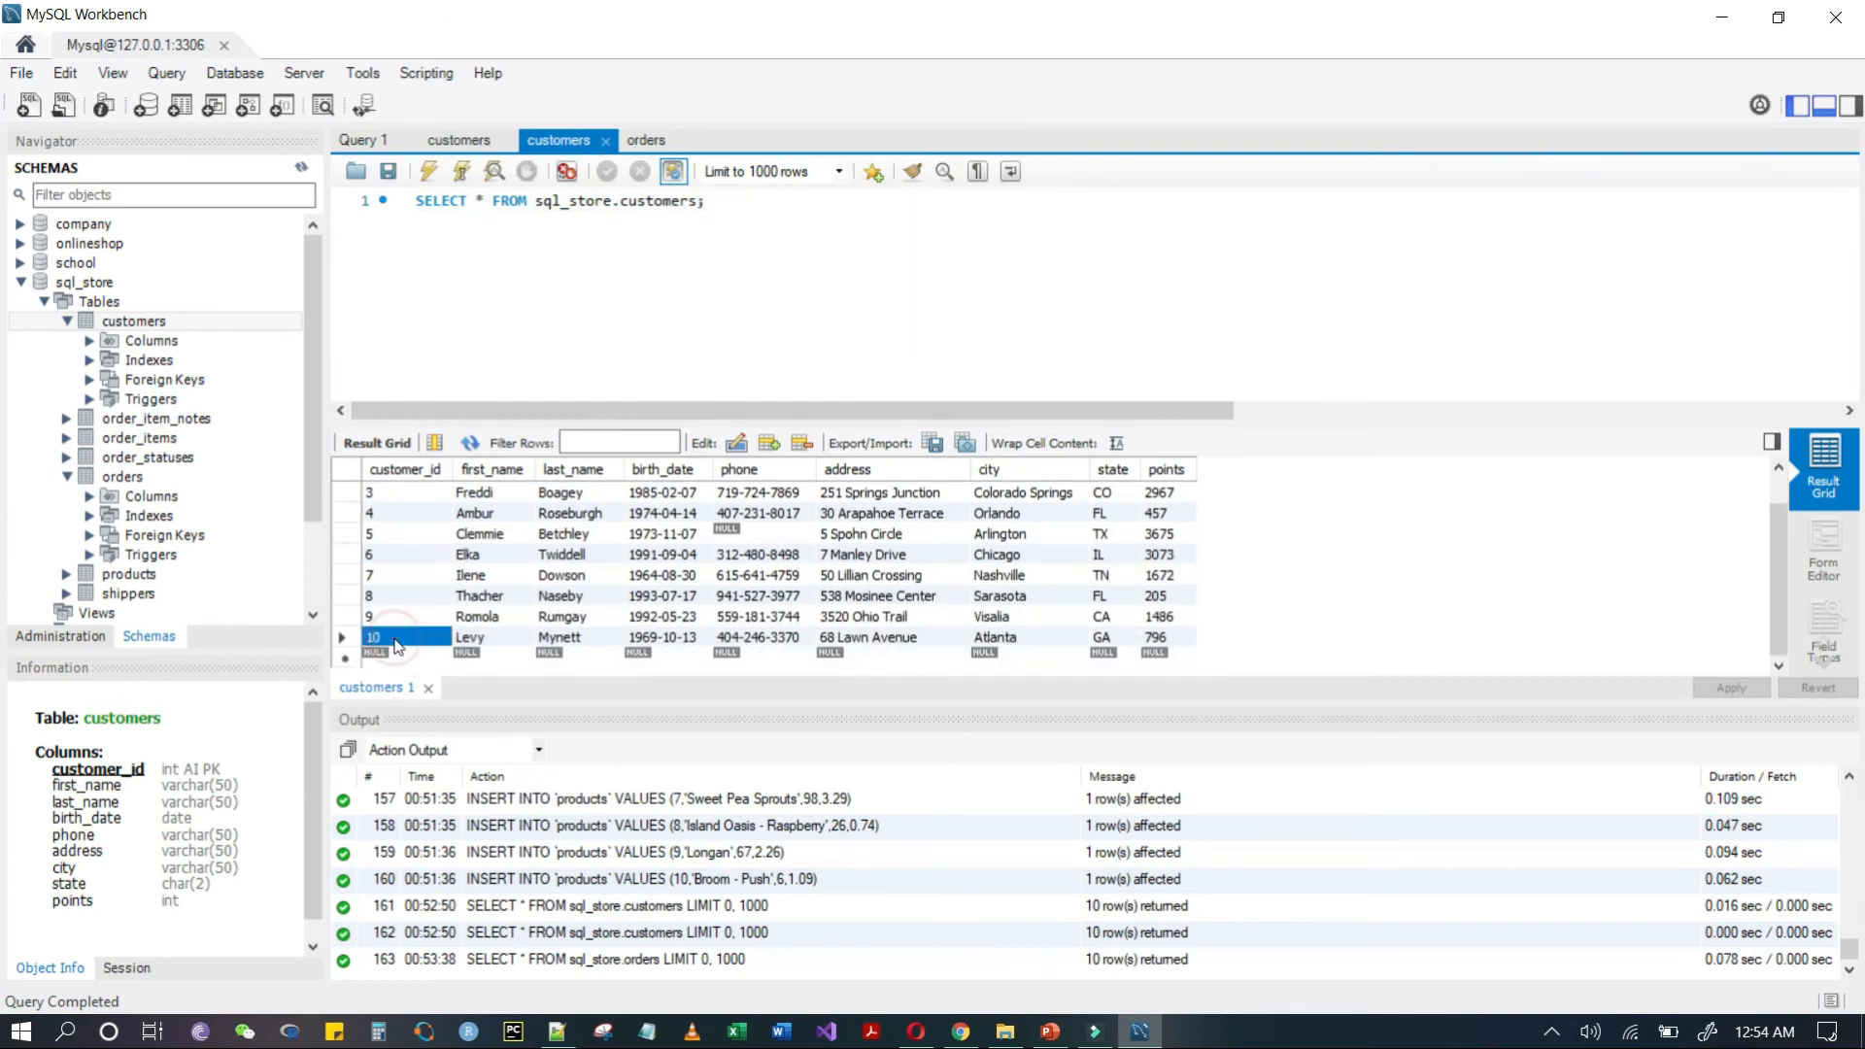
{"action": "left_click", "coordinate": [502, 637]}
{"action": "left_click", "coordinate": [568, 637]}
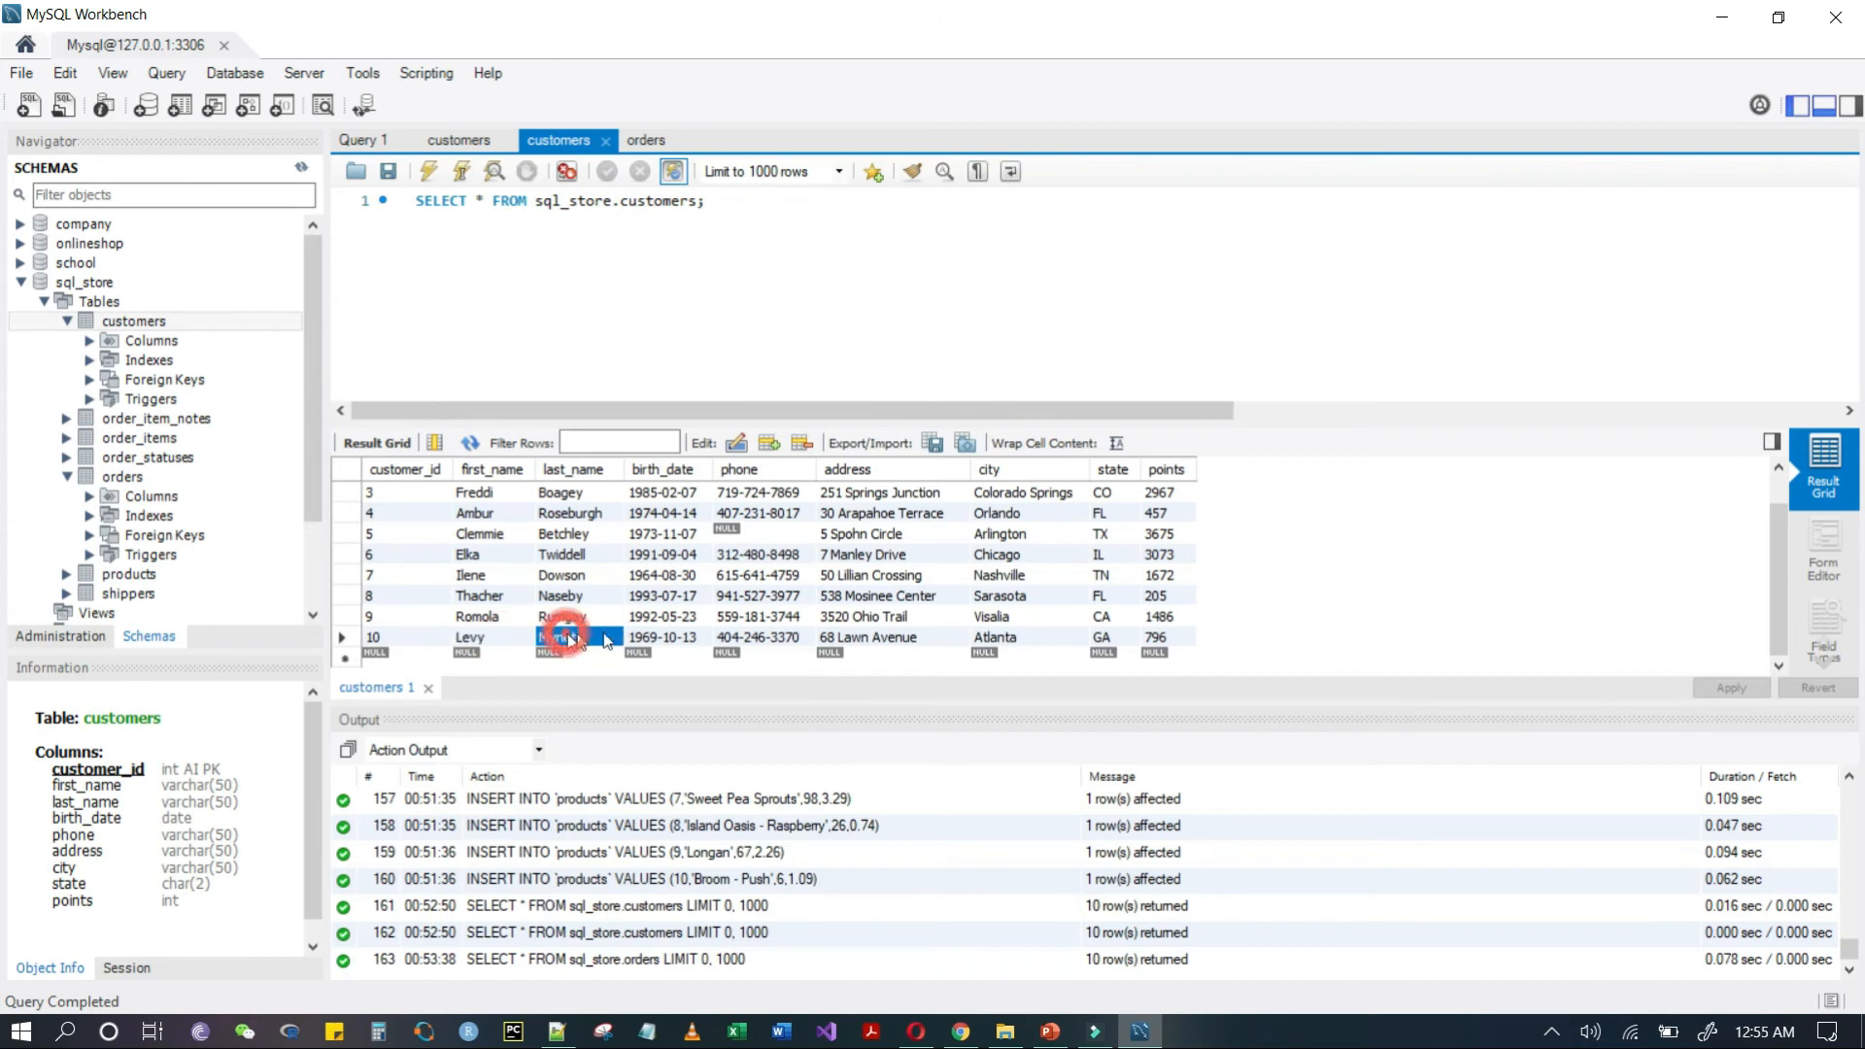
{"action": "left_click", "coordinate": [670, 634]}
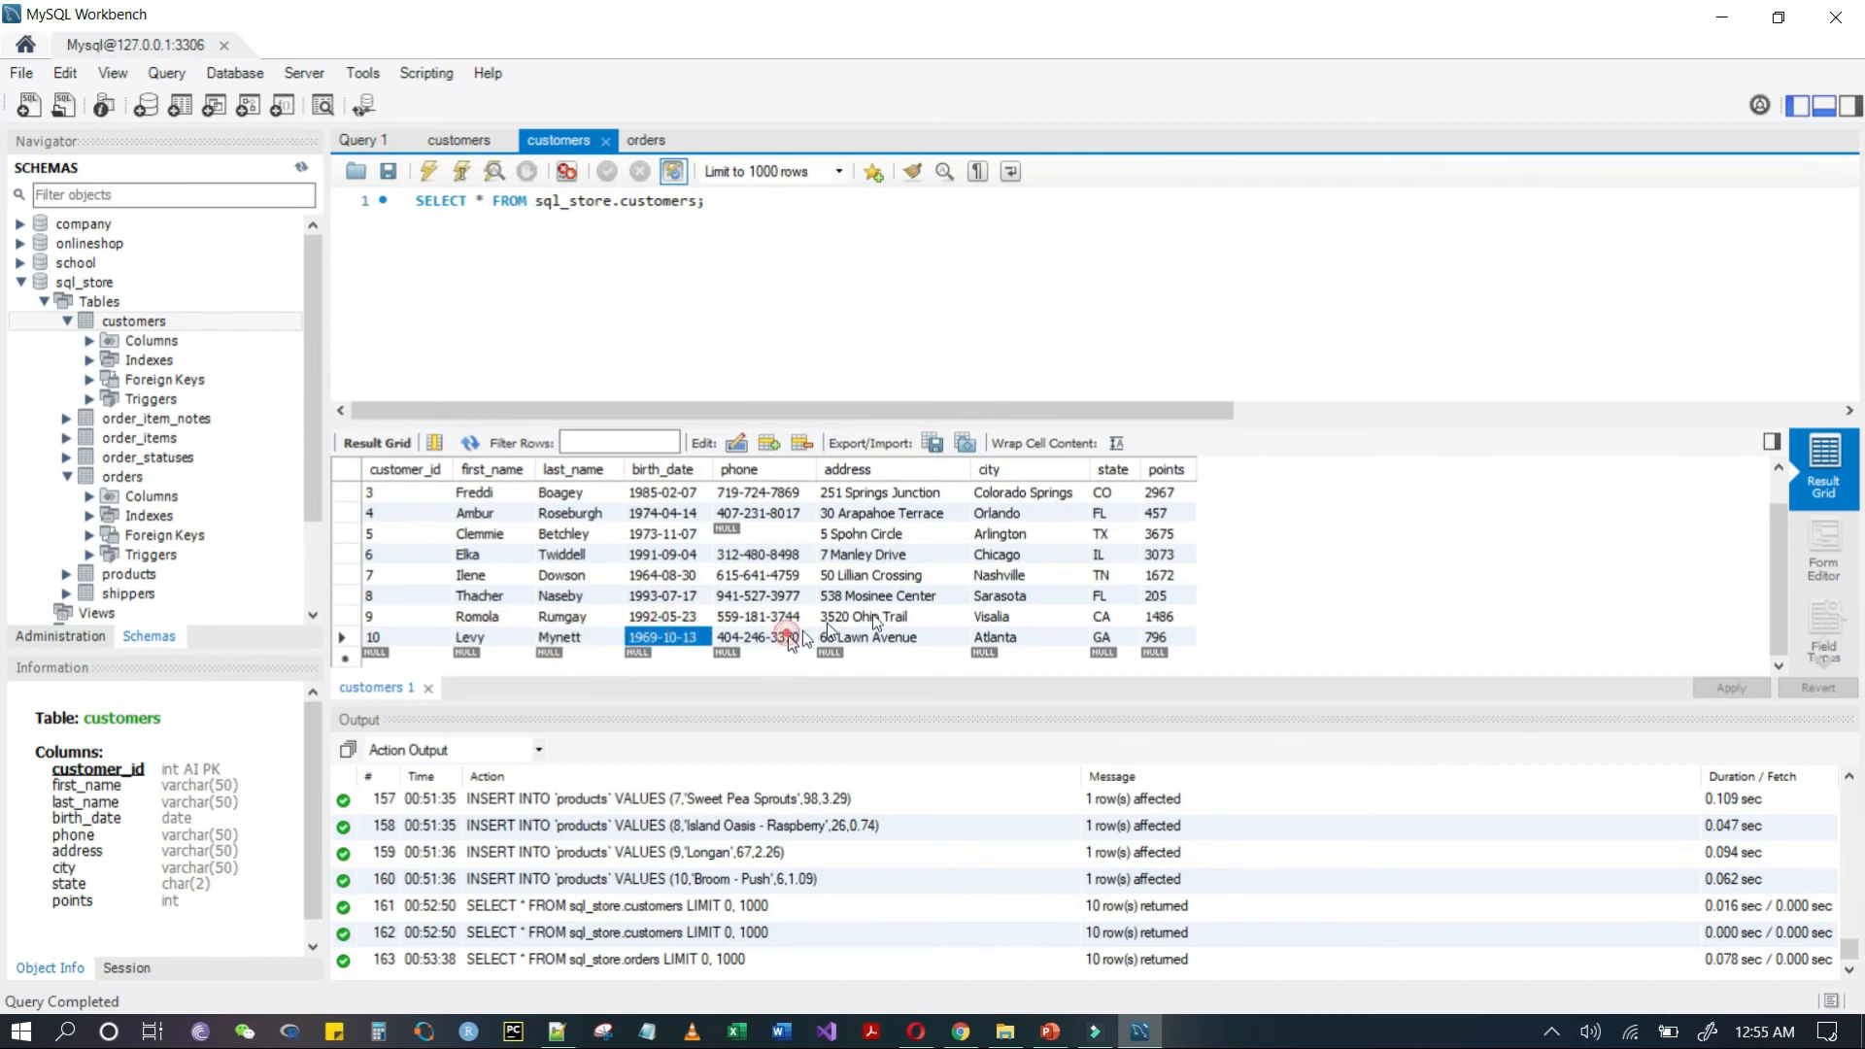
{"action": "left_click", "coordinate": [797, 636]}
{"action": "left_click", "coordinate": [874, 617]}
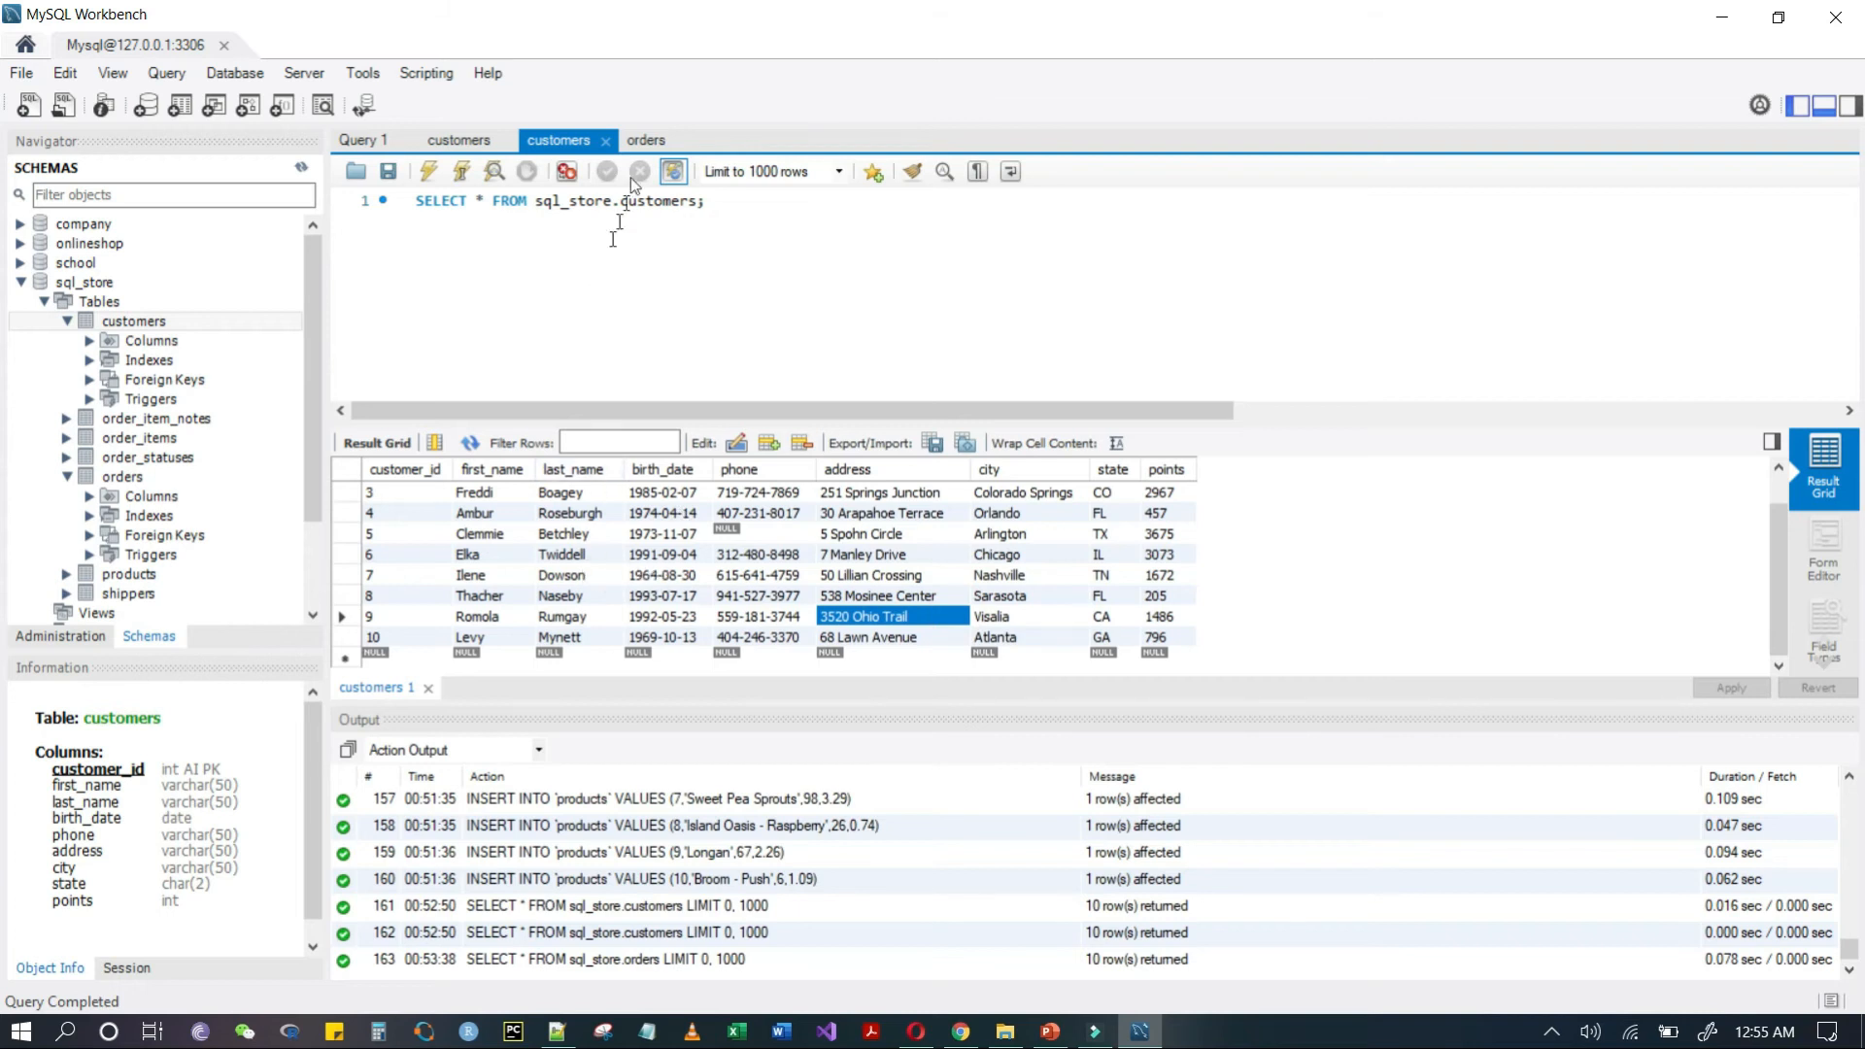
- Examine the customer_id values in the orders result, highlighting those of orders 3 to 8
{"action": "left_click", "coordinate": [646, 140]}
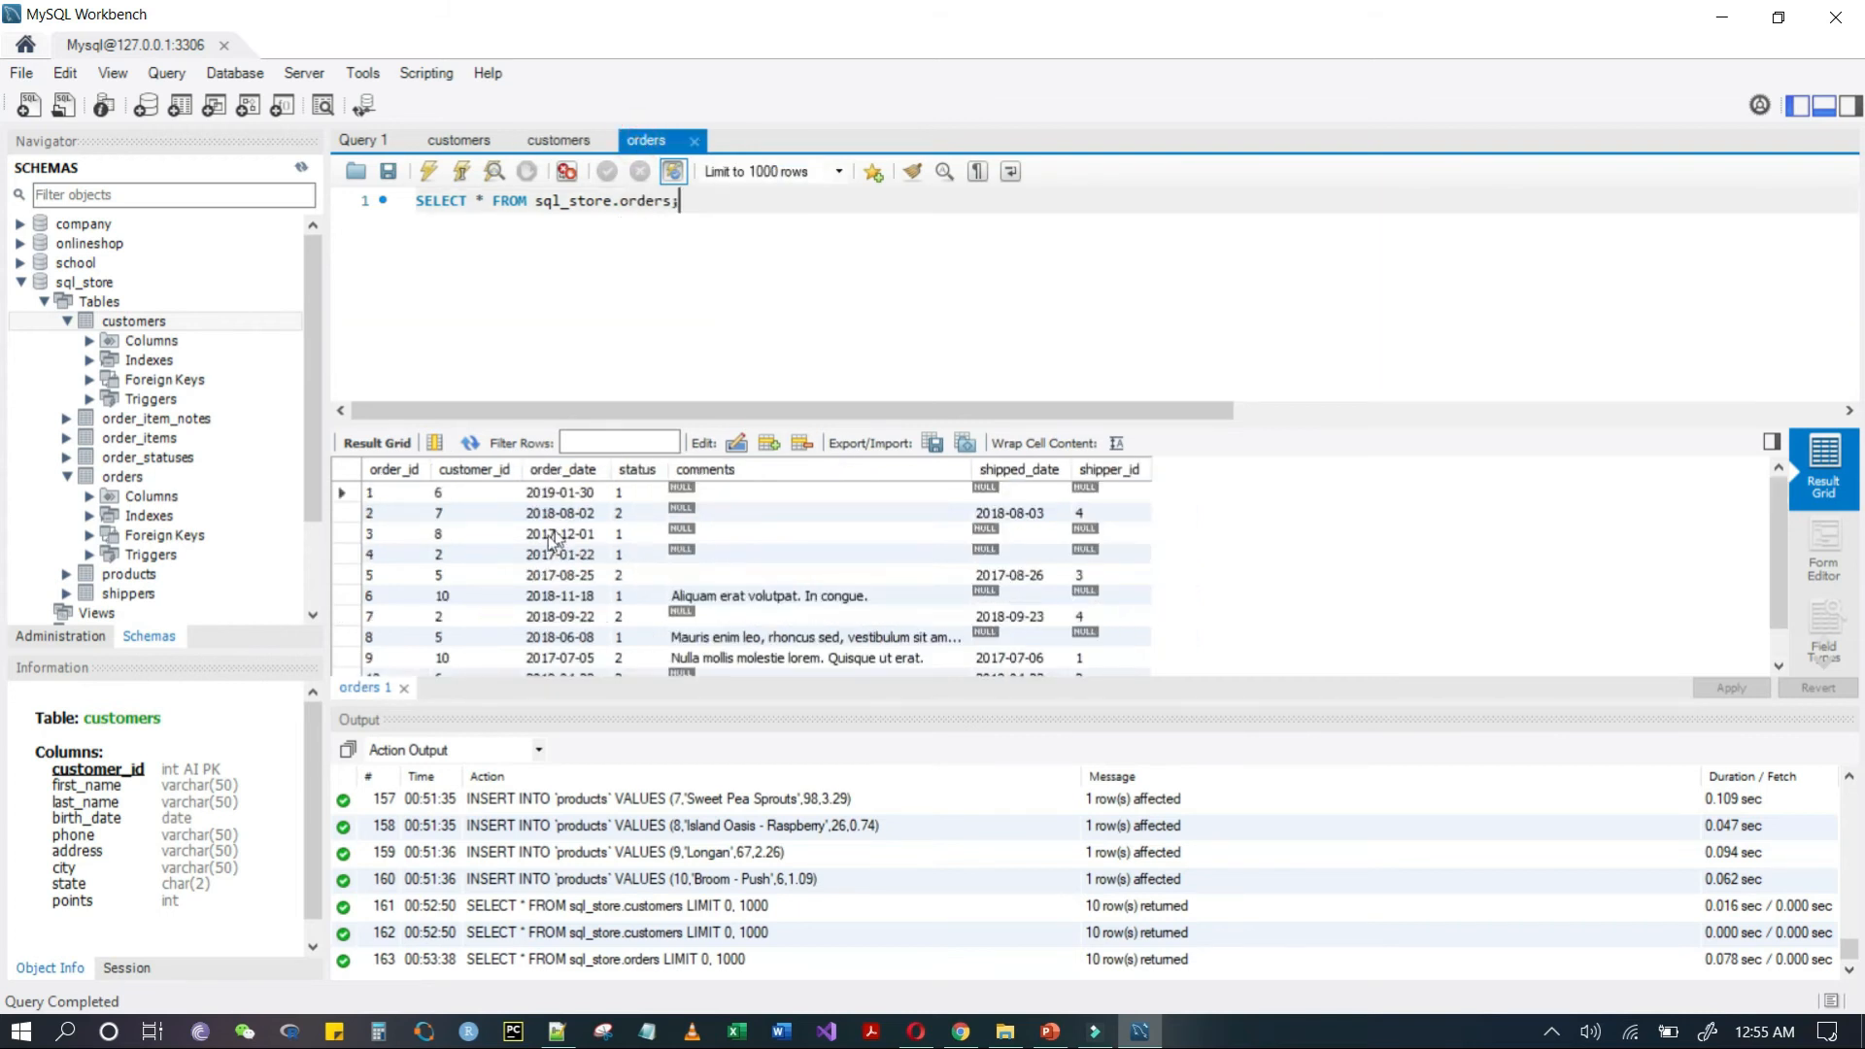
{"action": "double_click", "coordinate": [449, 553]}
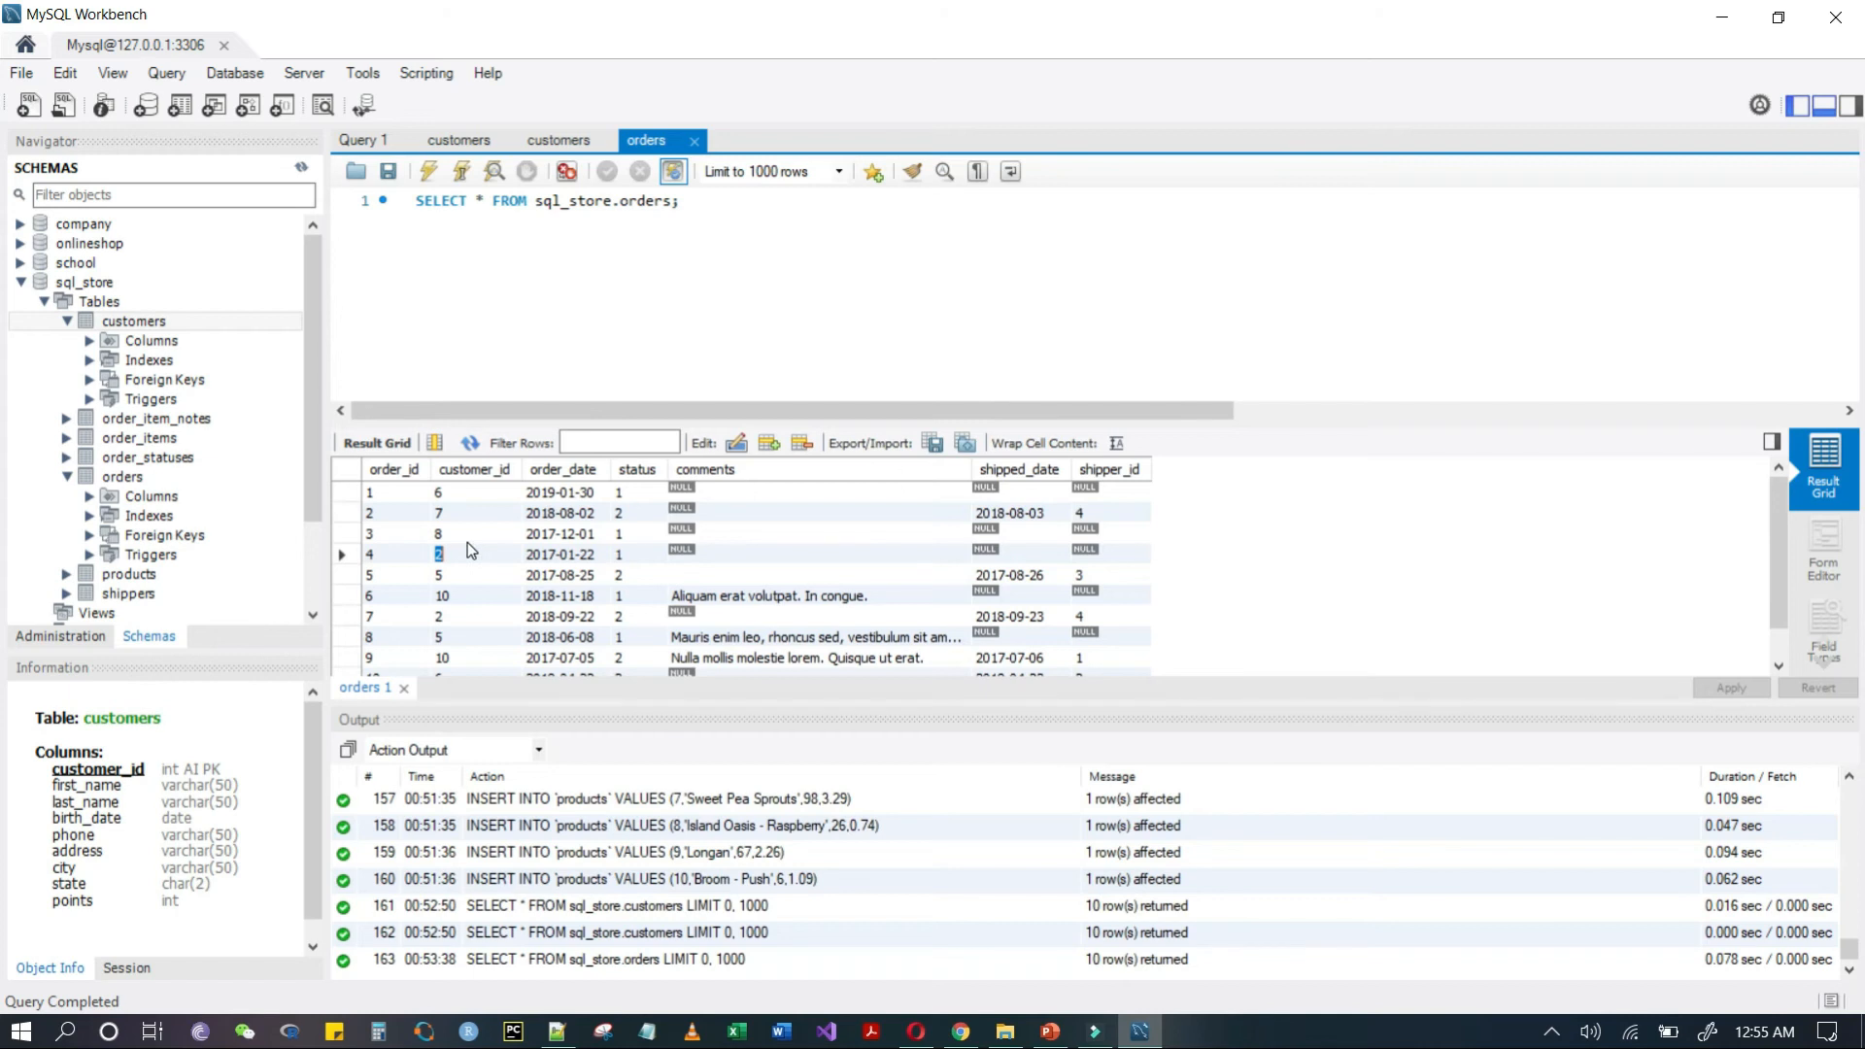
{"action": "double_click", "coordinate": [457, 554]}
{"action": "left_click_drag", "start_coordinate": [450, 534], "coordinate": [466, 632]}
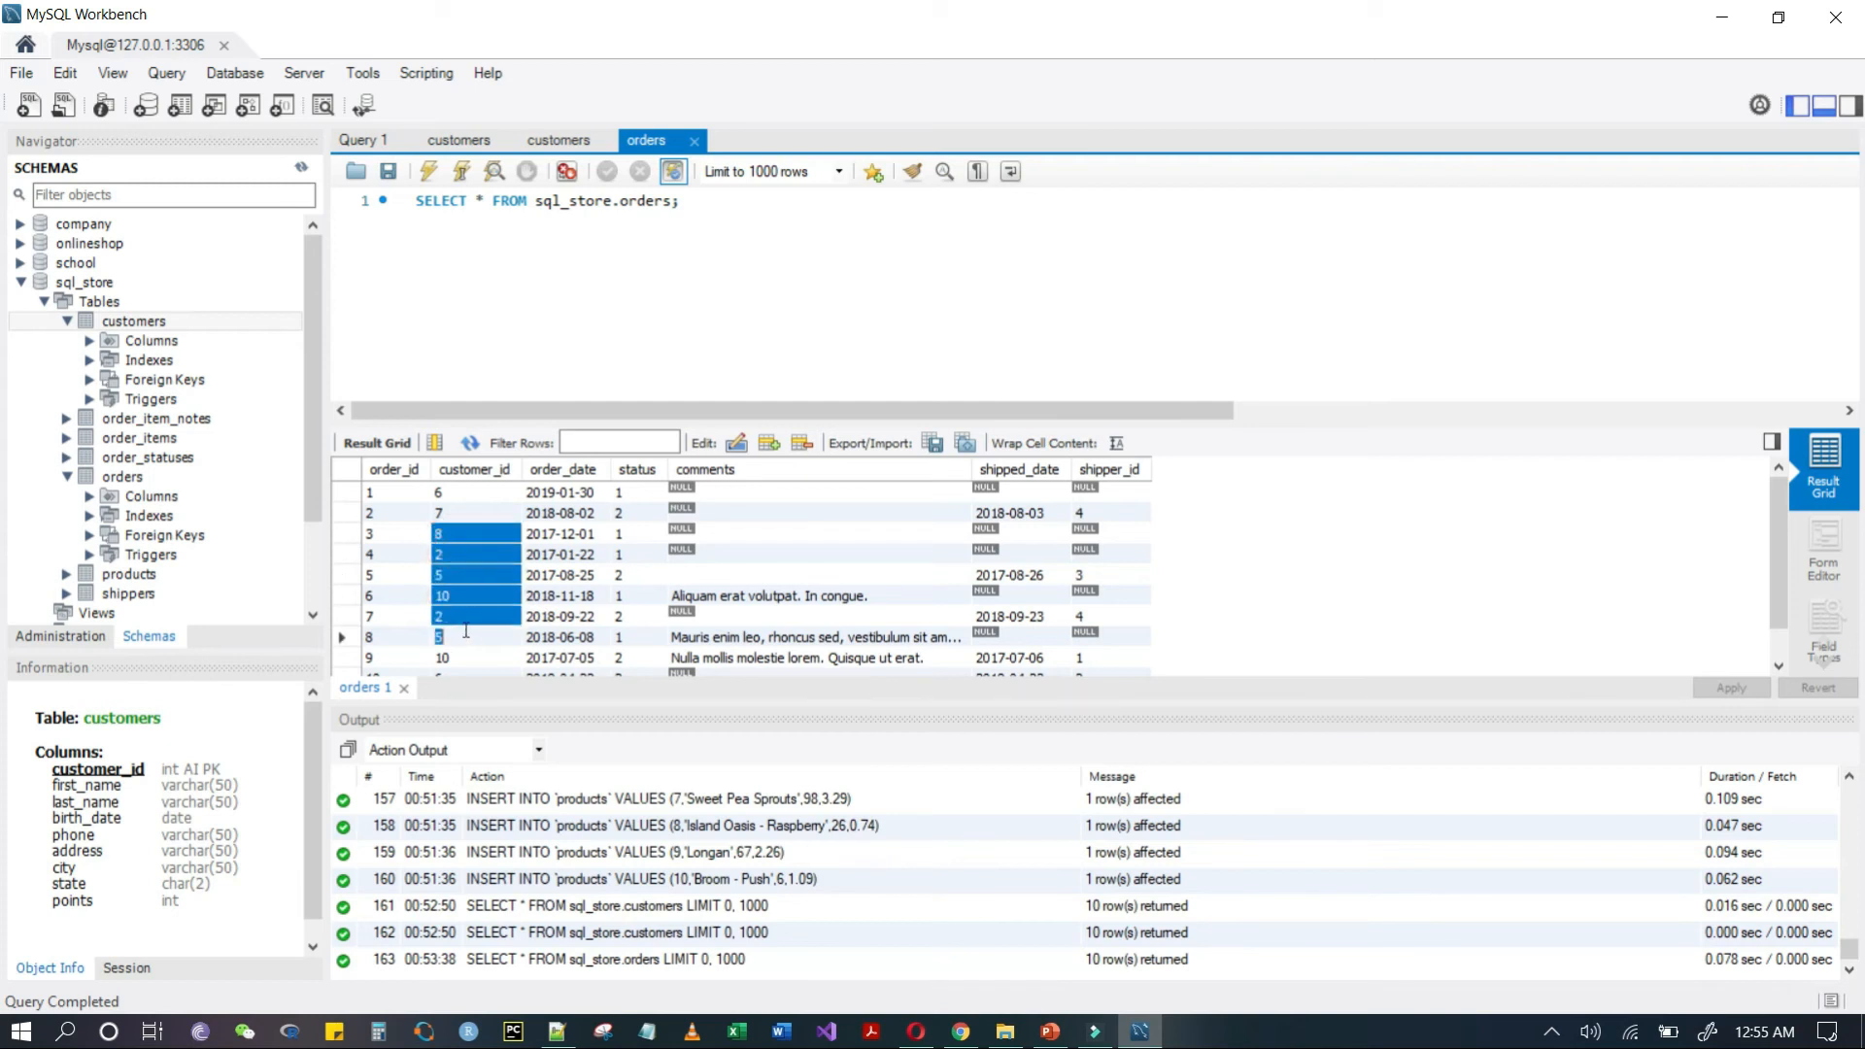
- Compare the customer_id of order 6 in the orders result with the customer details in the customers result
{"action": "left_click", "coordinate": [547, 142]}
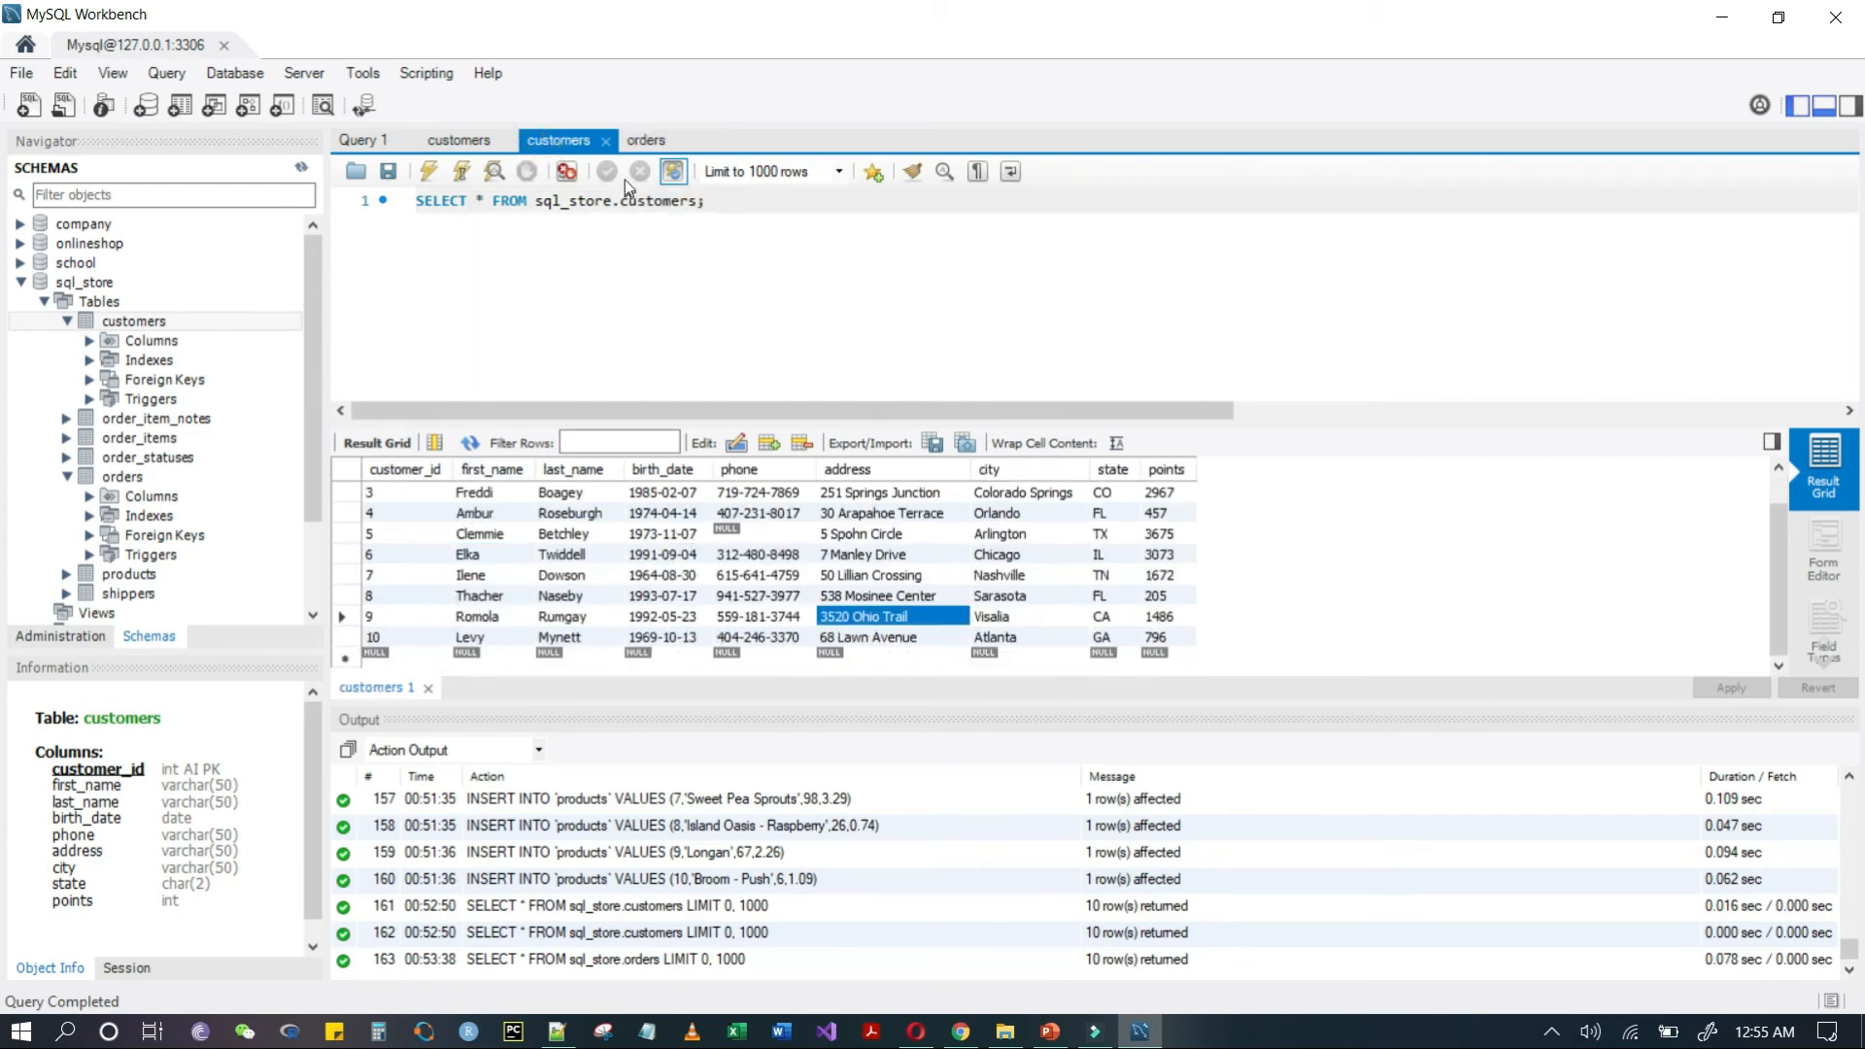
{"action": "left_click", "coordinate": [641, 139]}
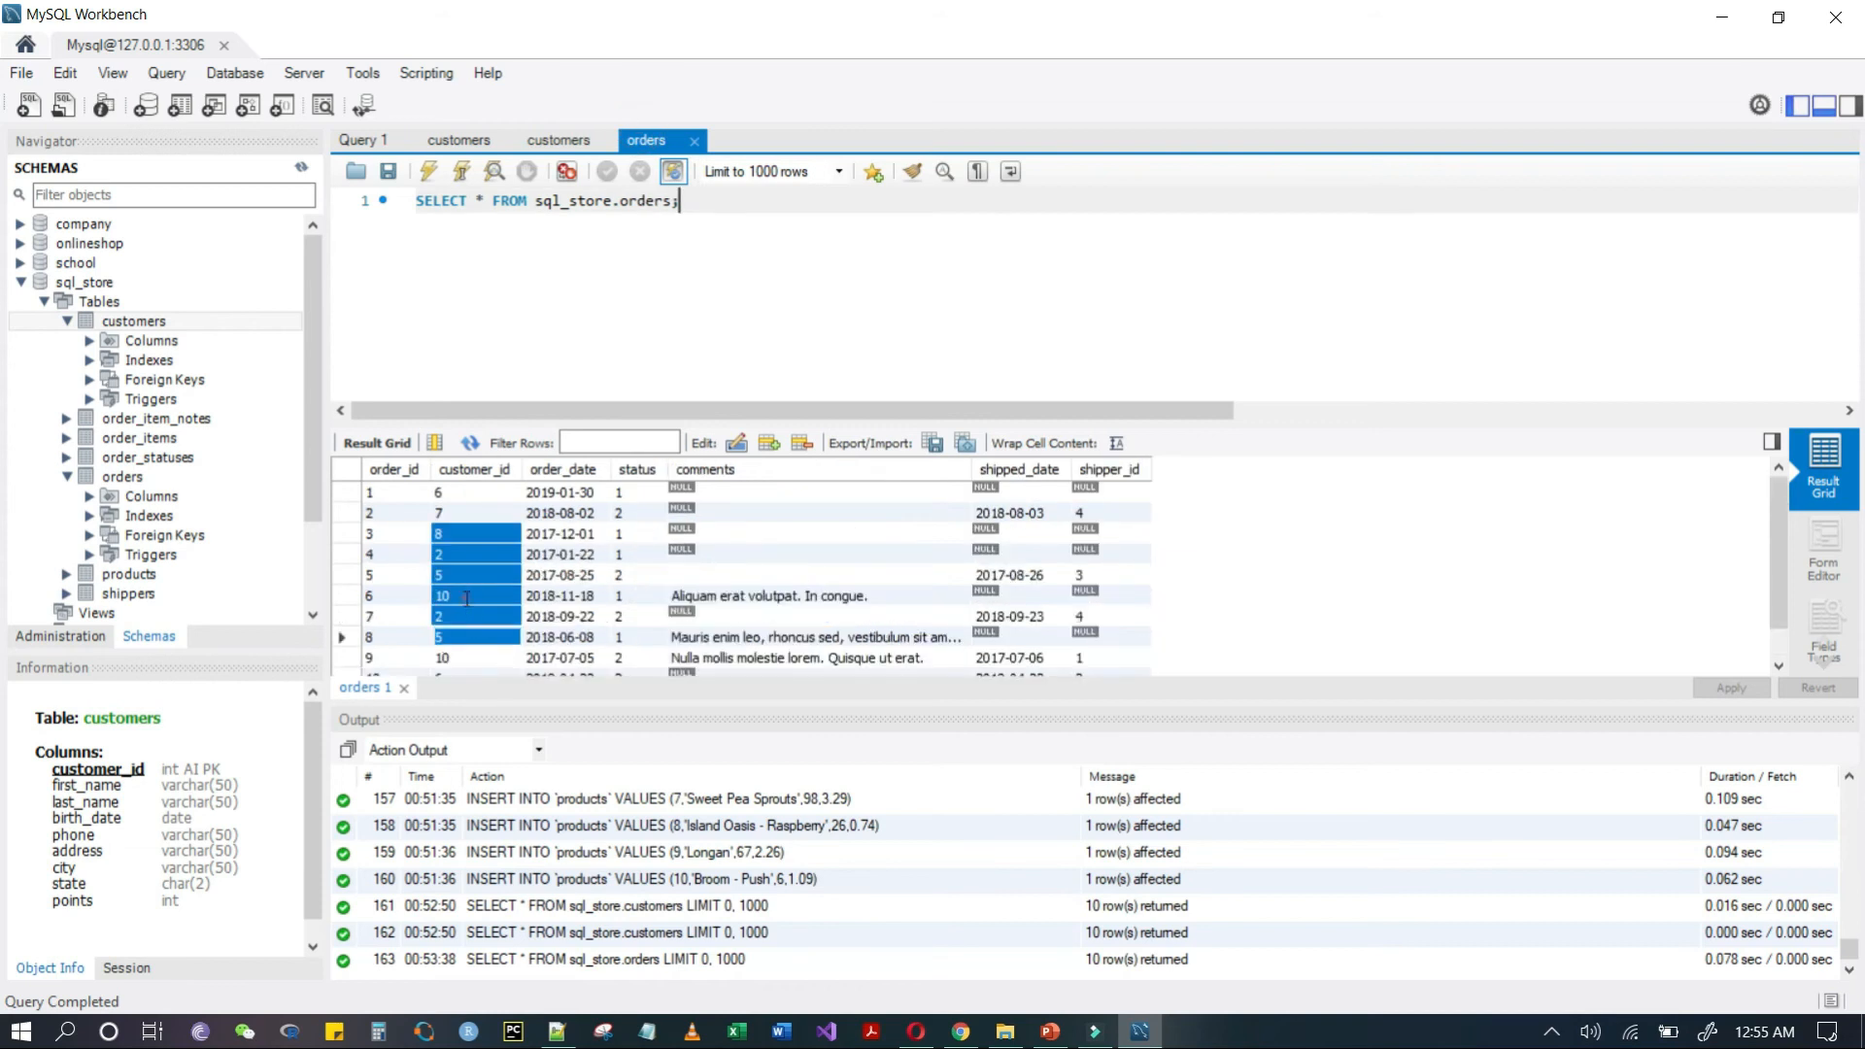
{"action": "double_click", "coordinate": [464, 598]}
{"action": "left_click", "coordinate": [551, 143]}
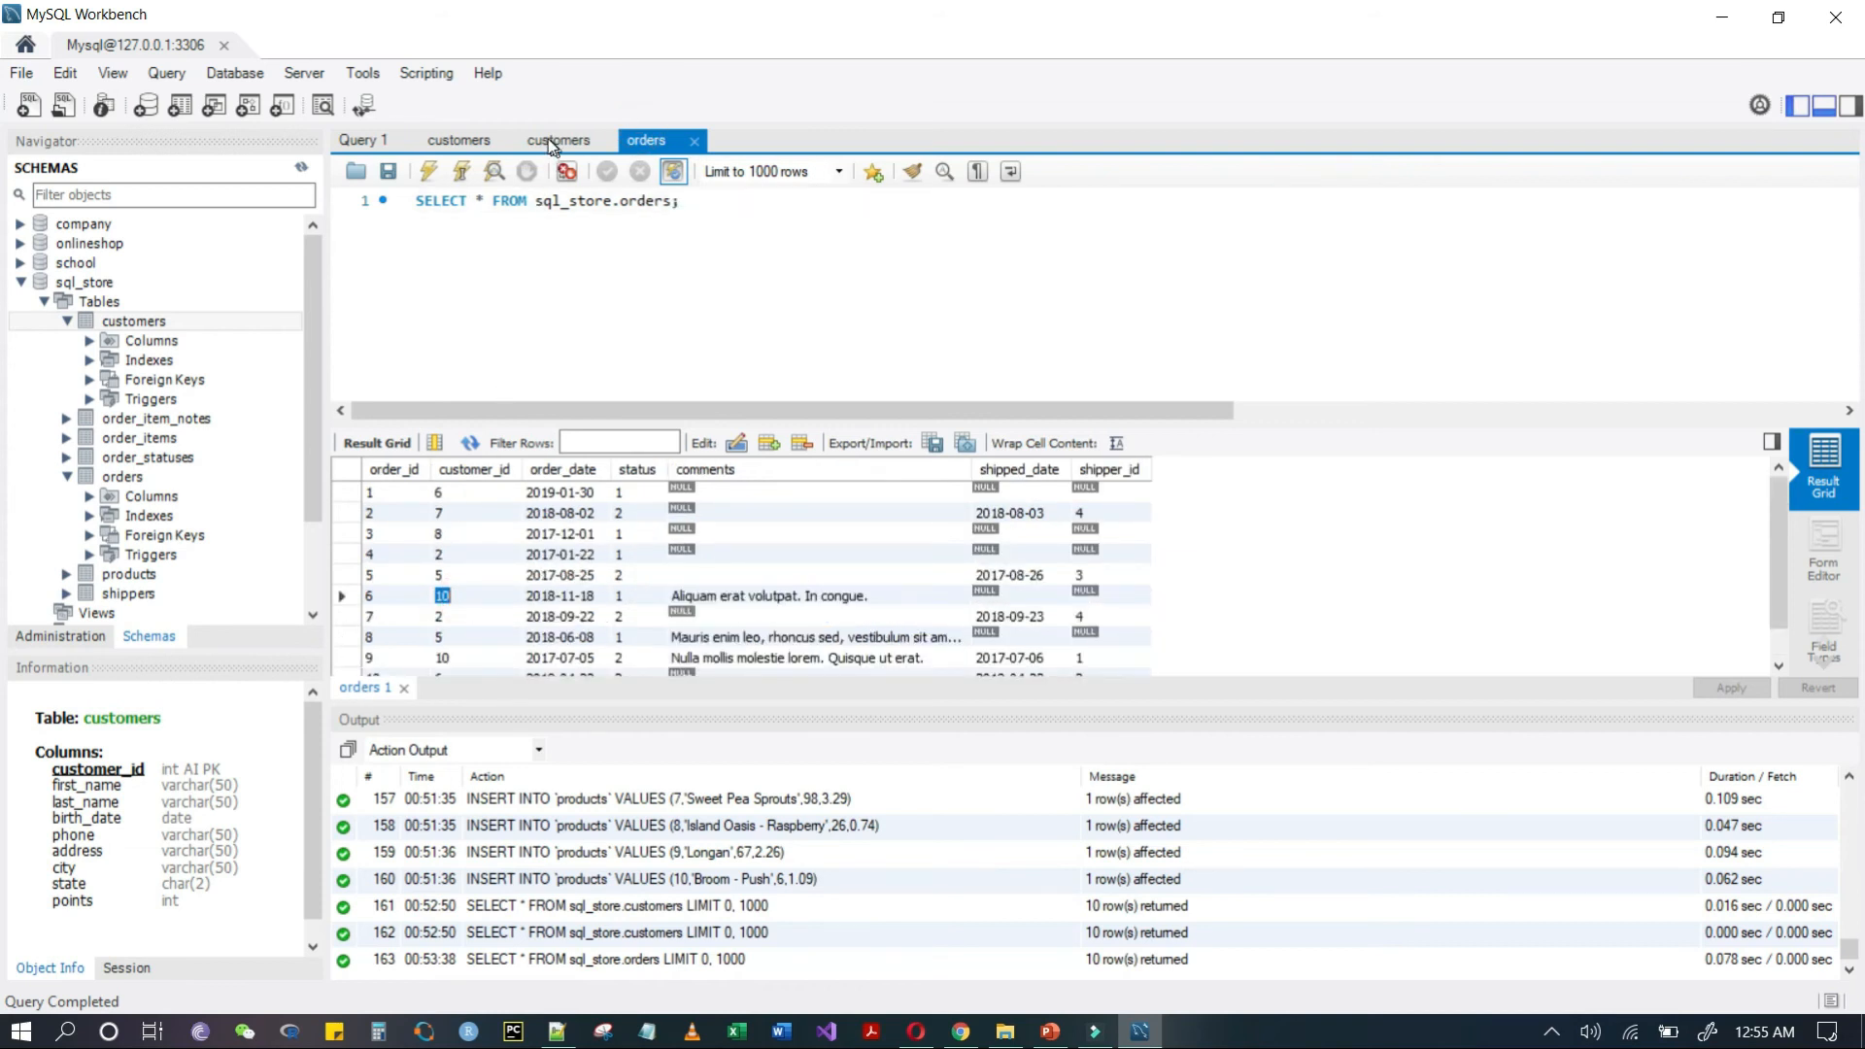
{"action": "left_click", "coordinate": [525, 533]}
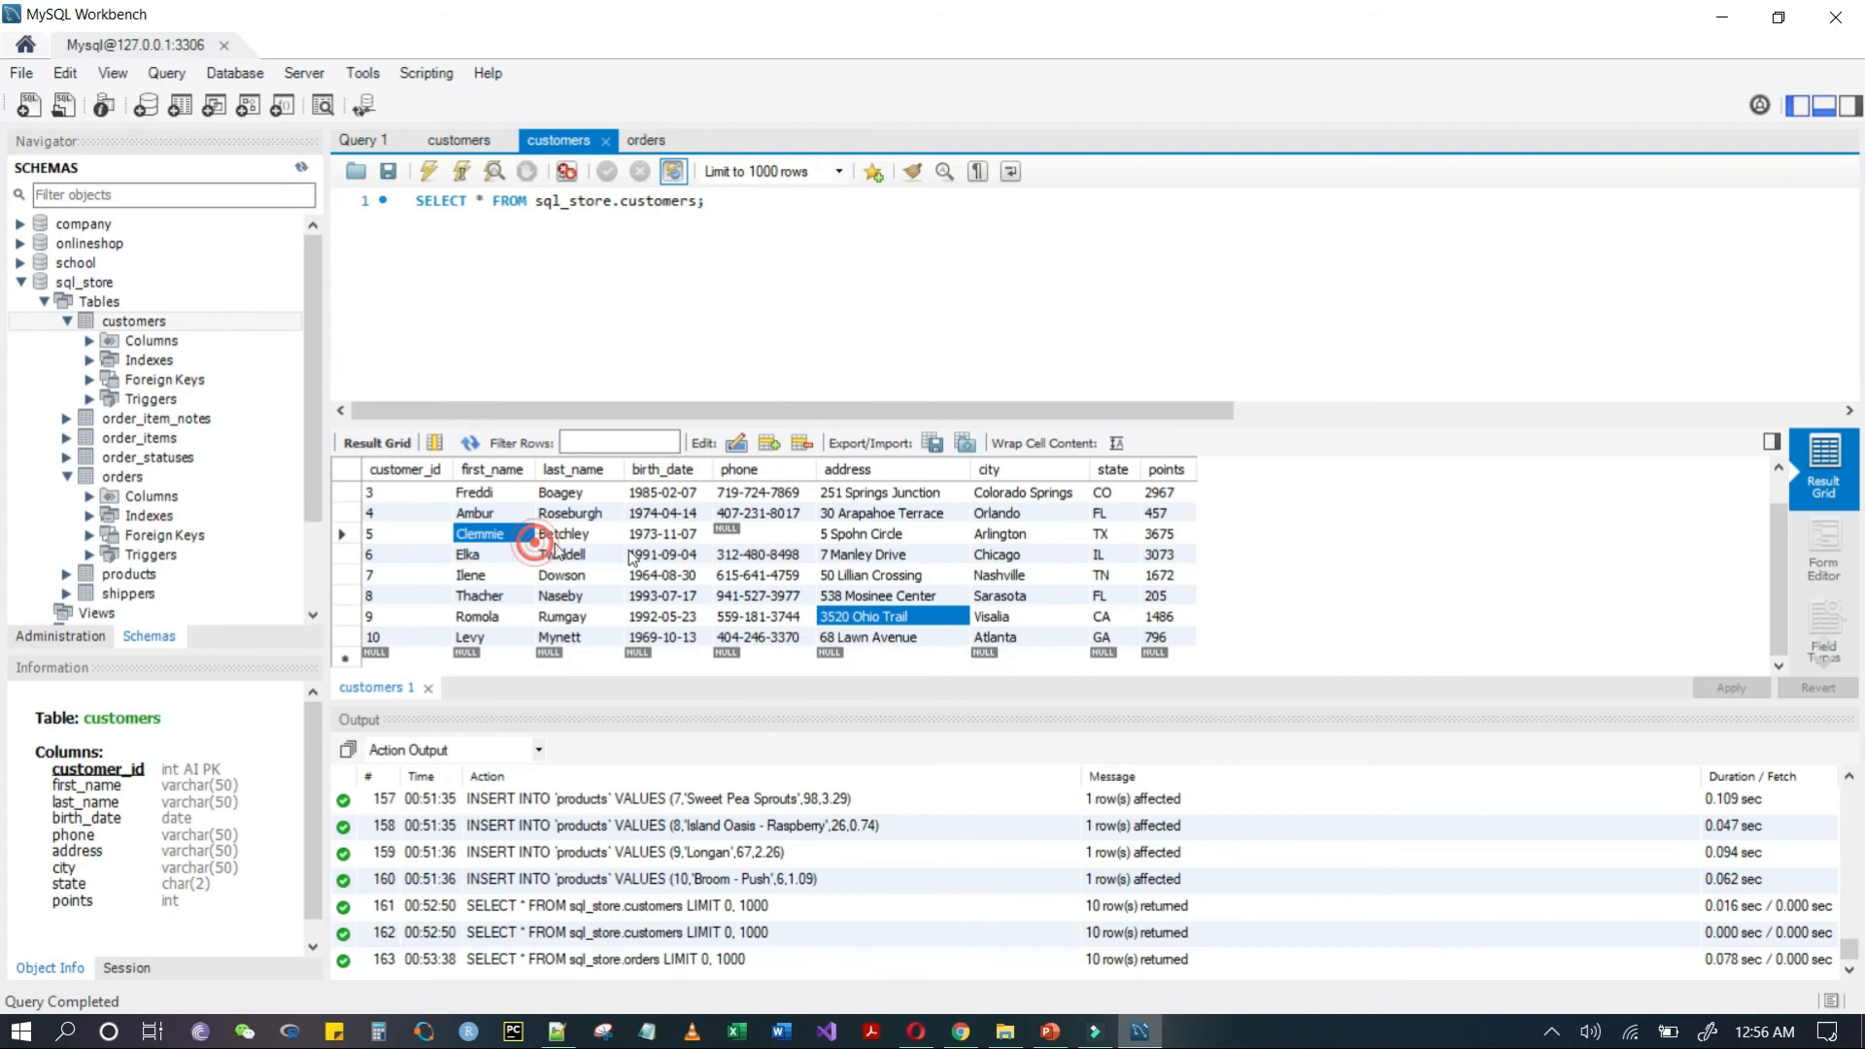
{"action": "double_click", "coordinate": [799, 554]}
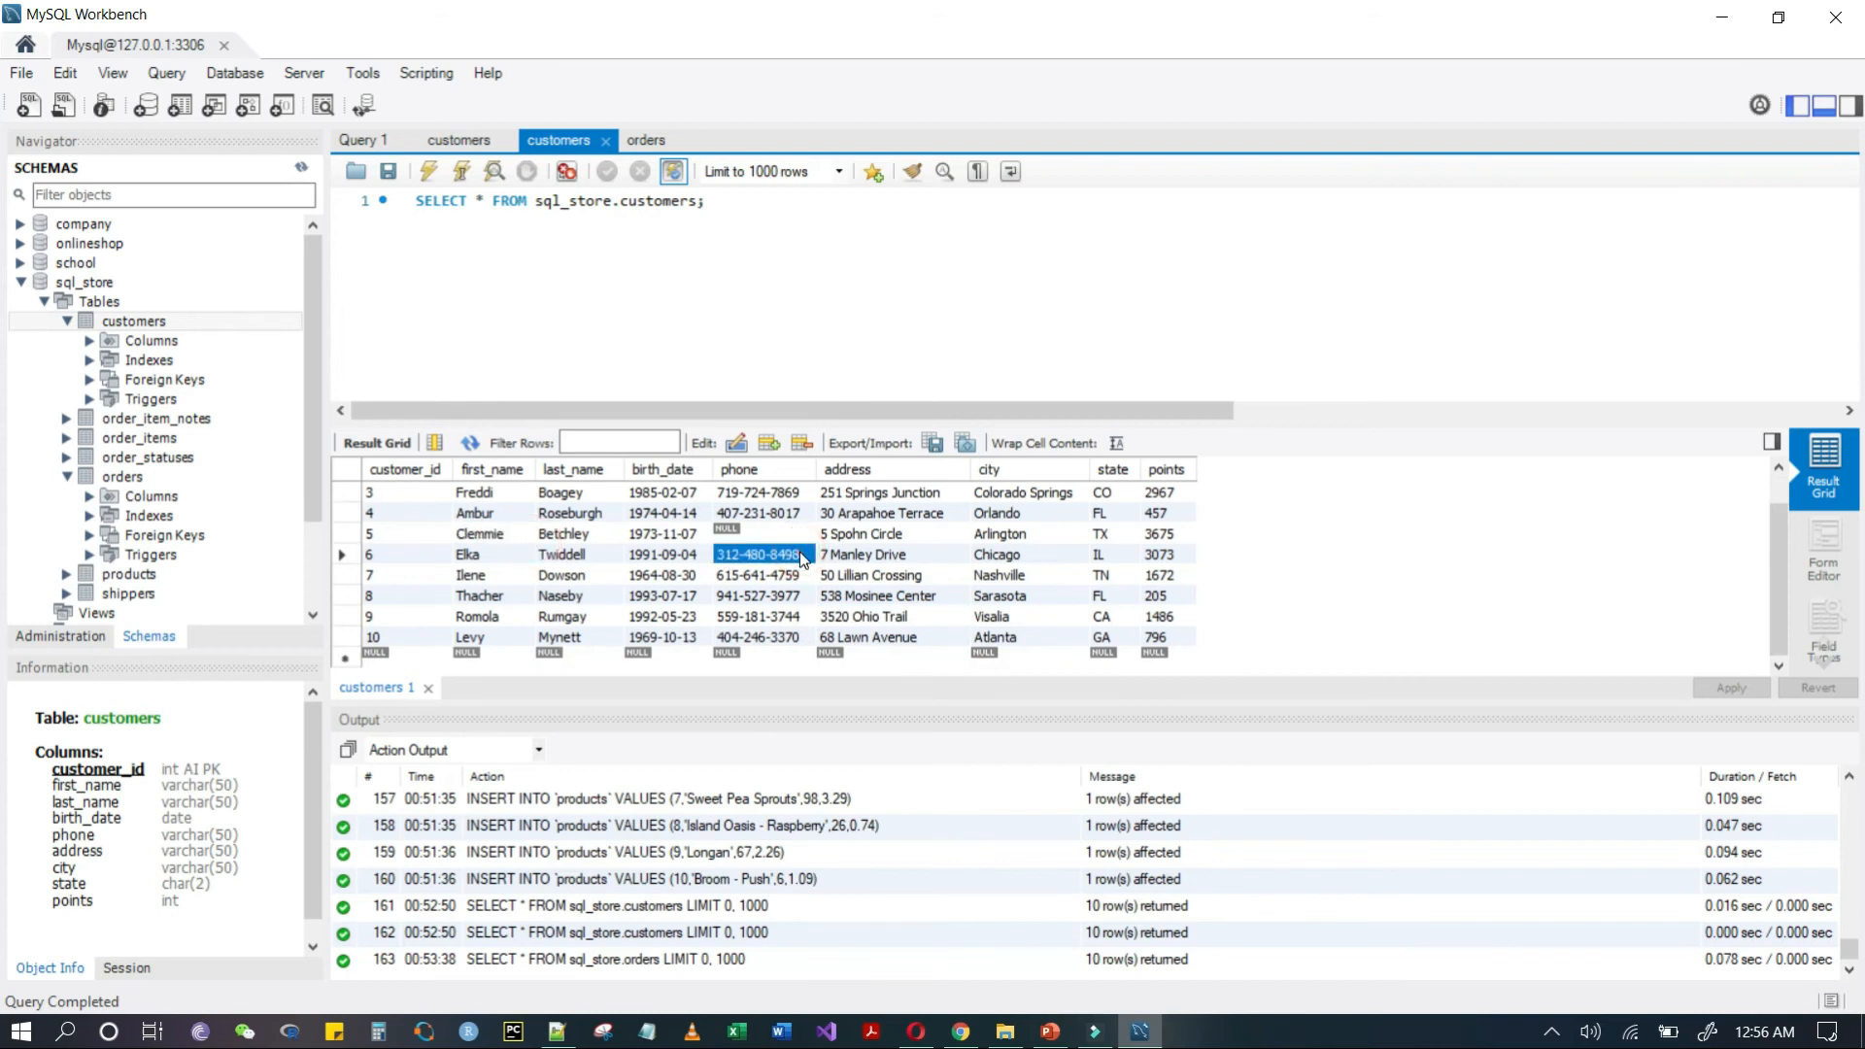
{"action": "left_click", "coordinate": [719, 309]}
{"action": "left_click", "coordinate": [641, 141]}
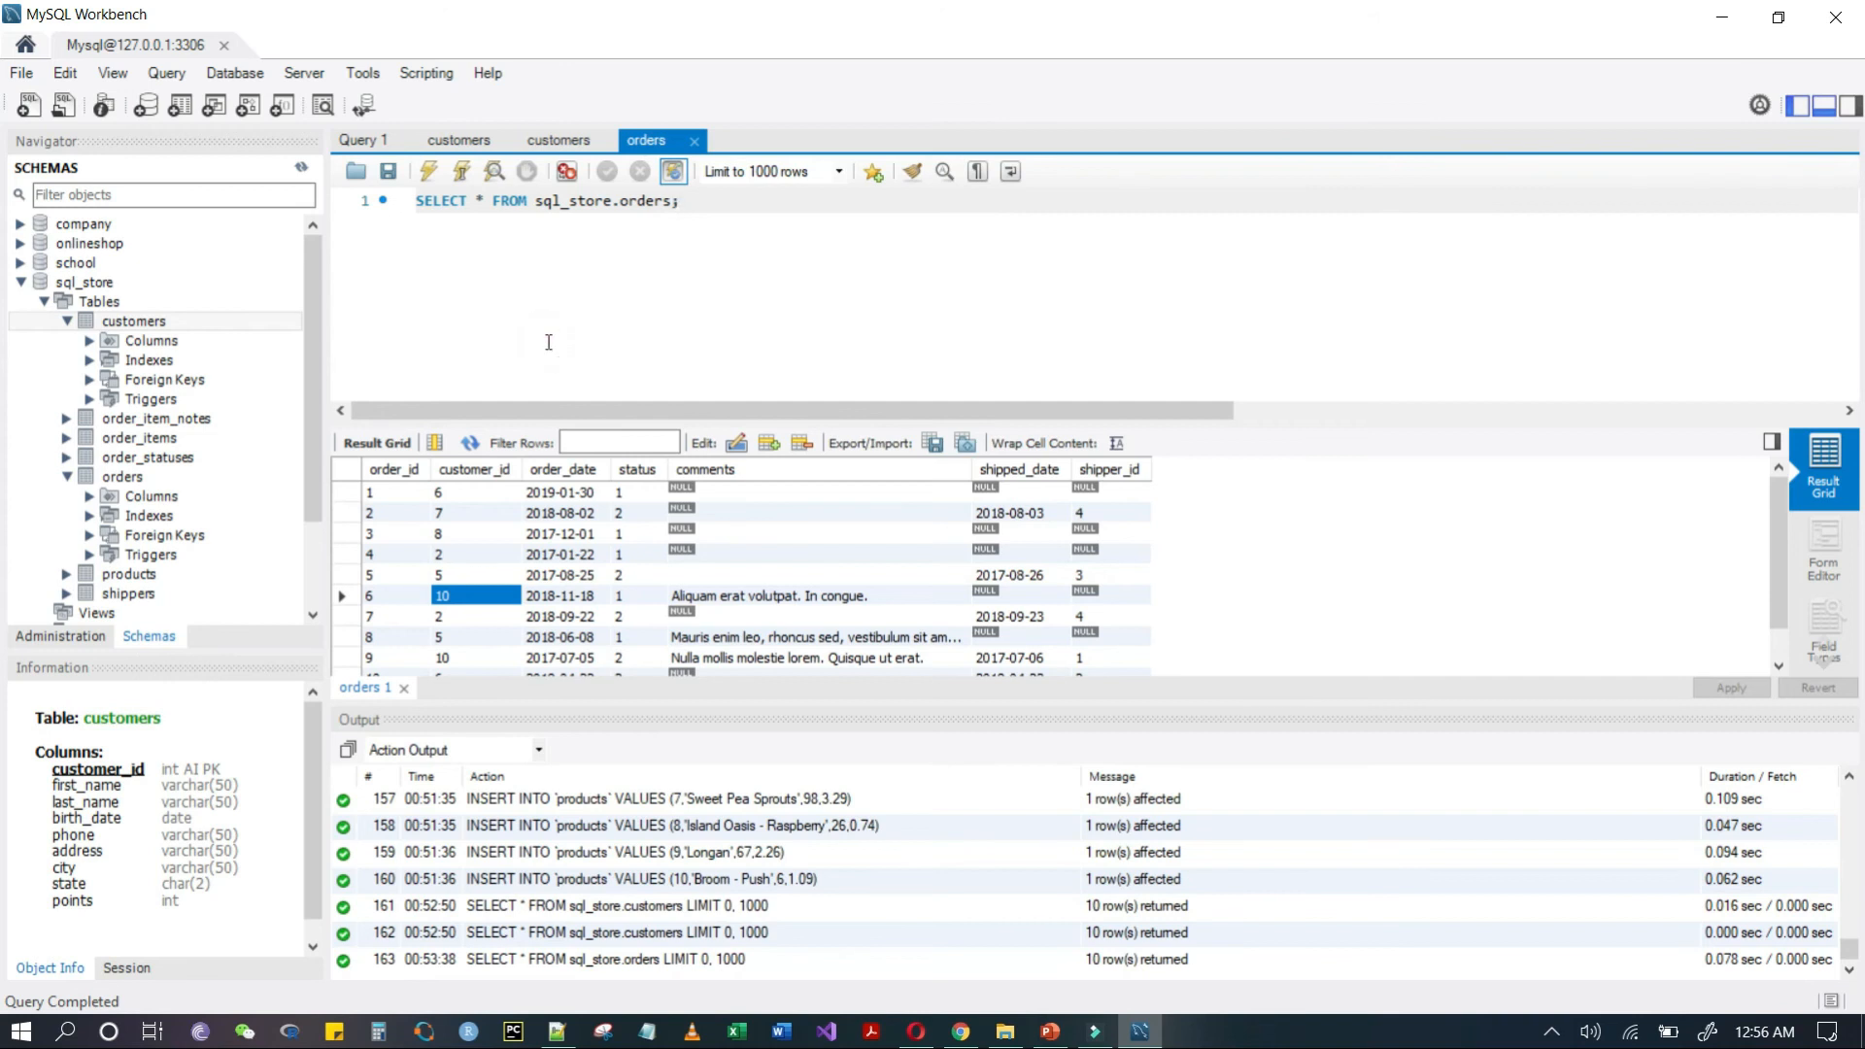
- Collapse the customers table and the sql_store schema in the schema tree
{"action": "left_click", "coordinate": [66, 322]}
{"action": "left_click", "coordinate": [21, 282]}
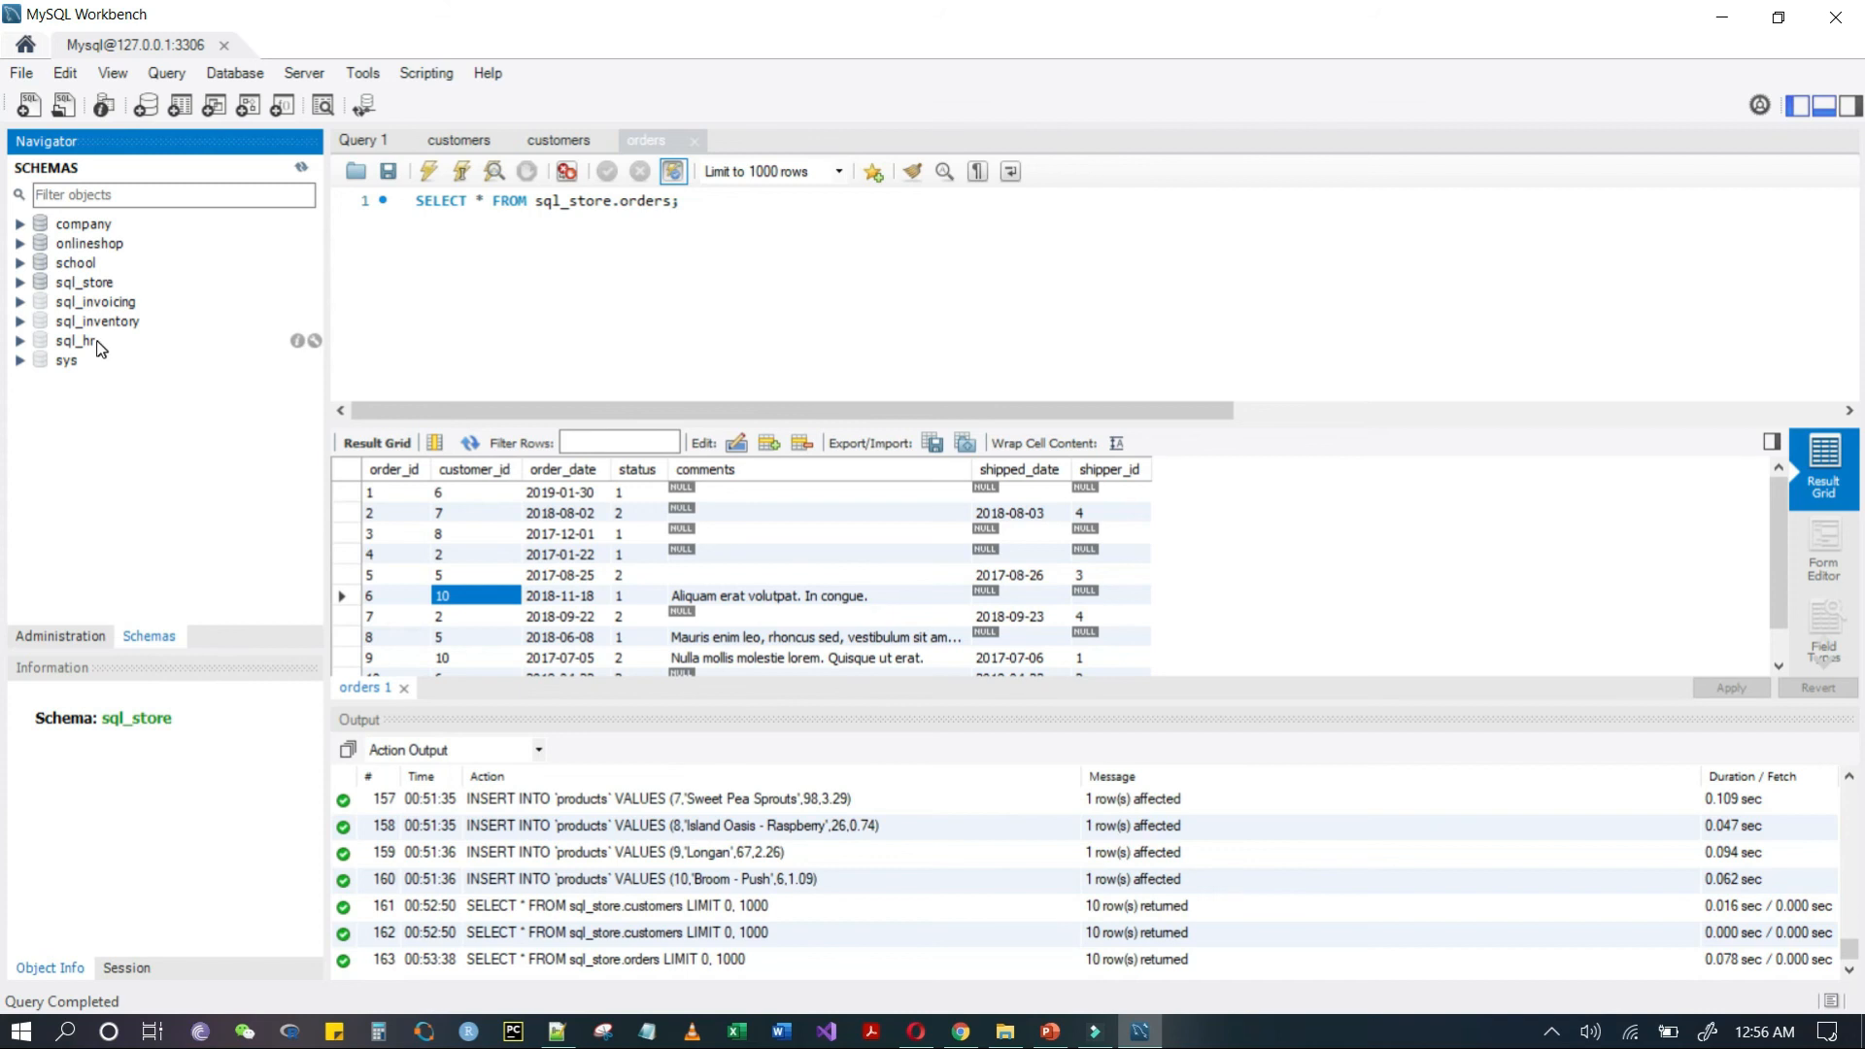
{"action": "left_click", "coordinate": [690, 245]}
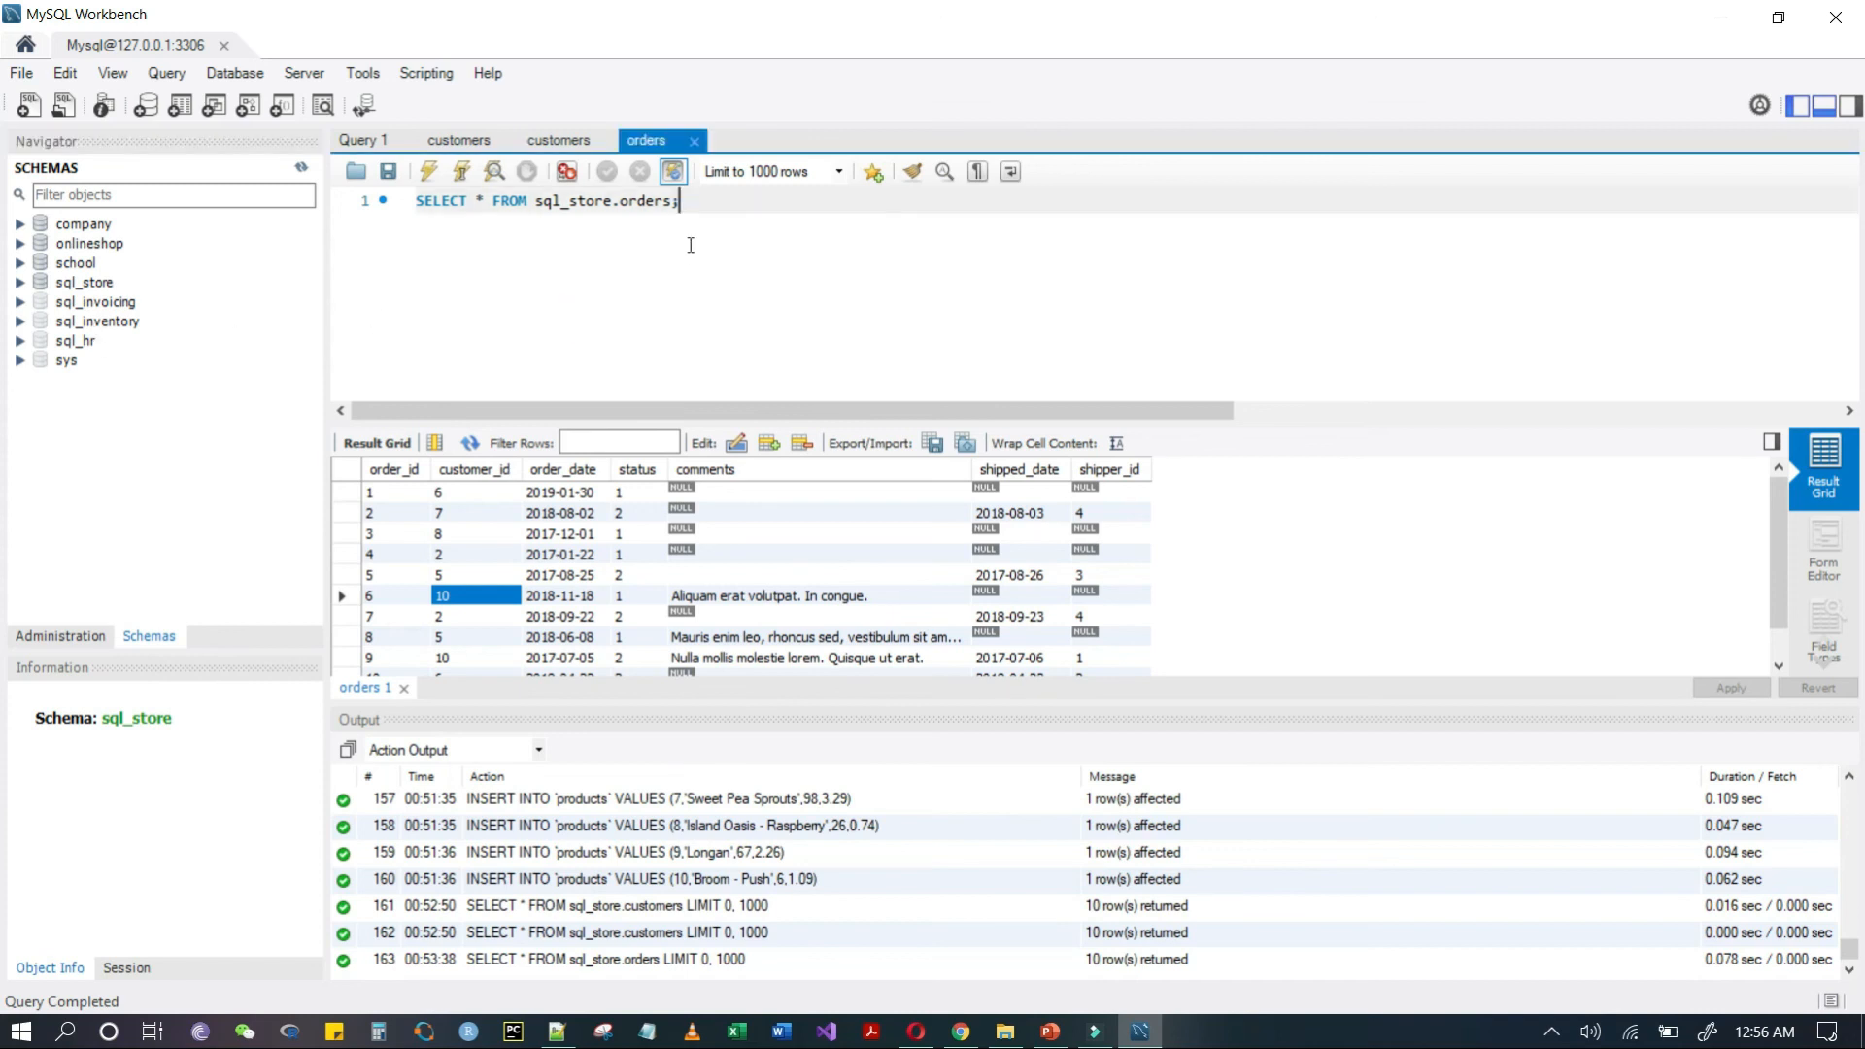
- Create a new SQL script and run USE sql_store; in it to set the default schema
{"action": "left_click", "coordinate": [368, 144]}
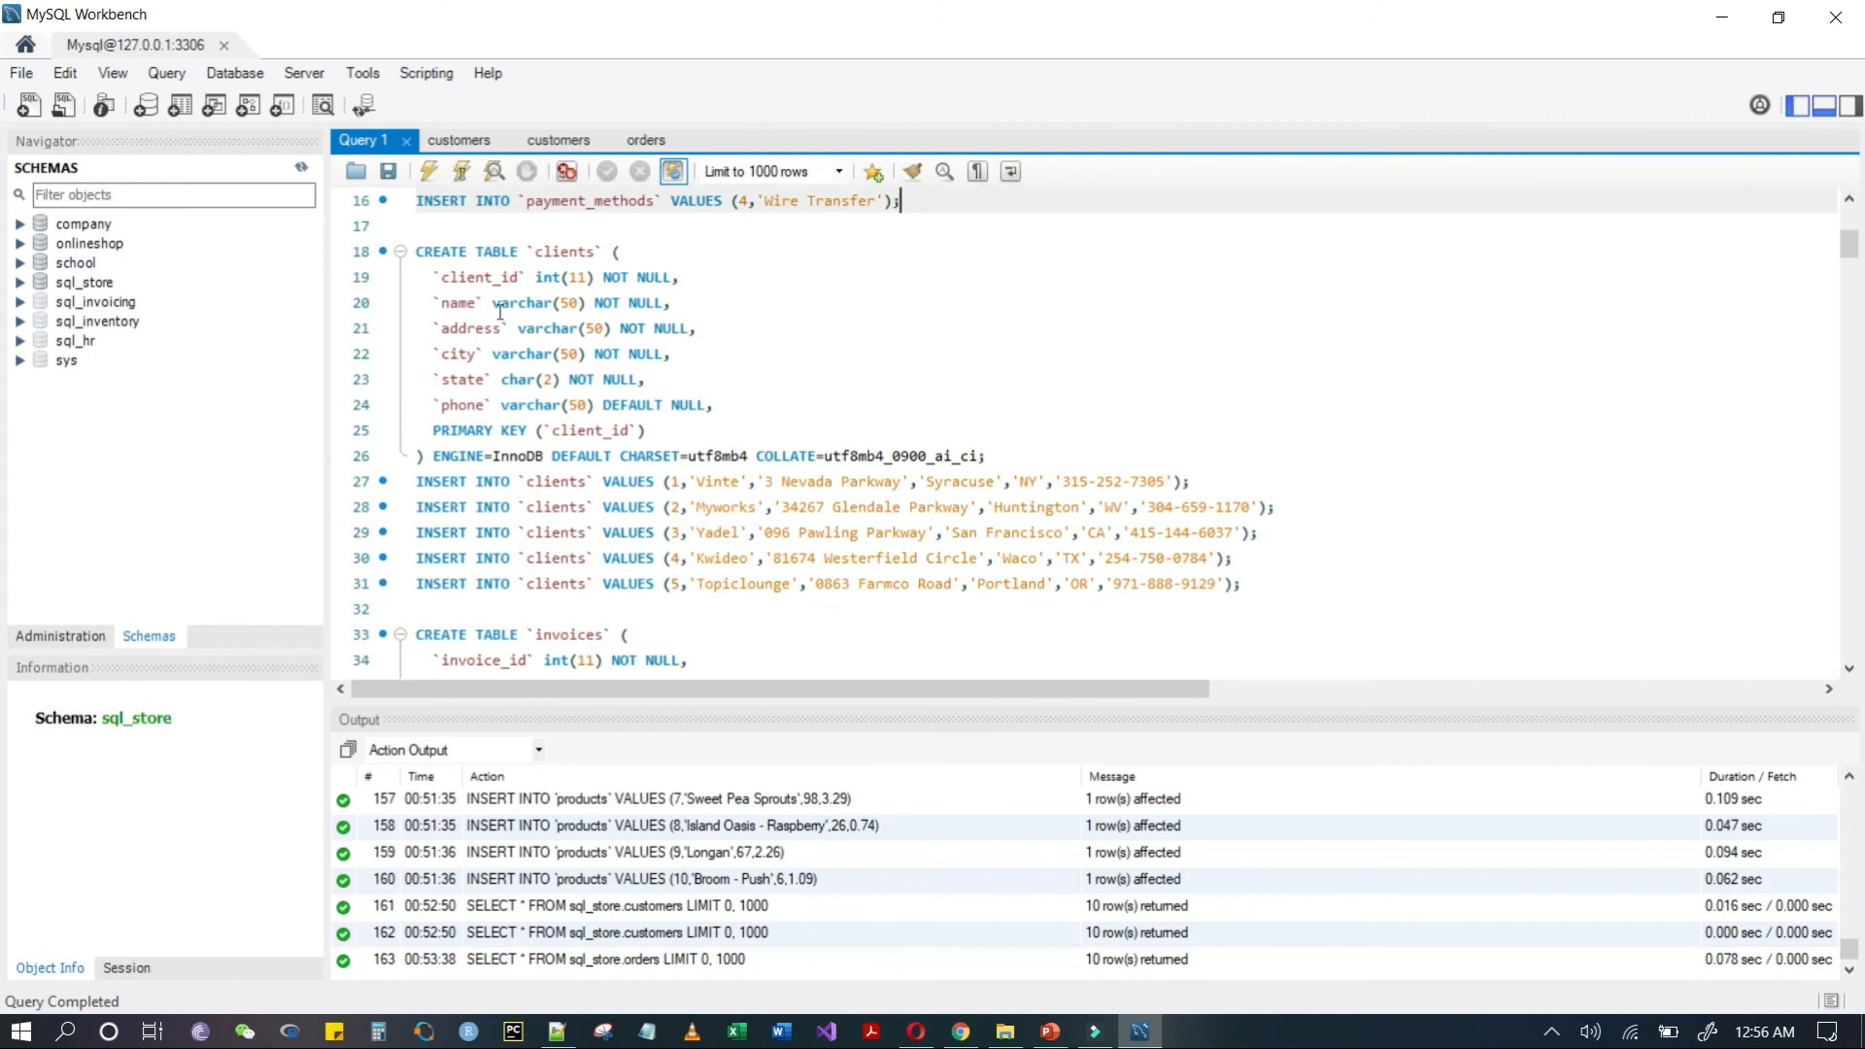
{"action": "left_click", "coordinate": [29, 105]}
{"action": "left_click", "coordinate": [714, 281]}
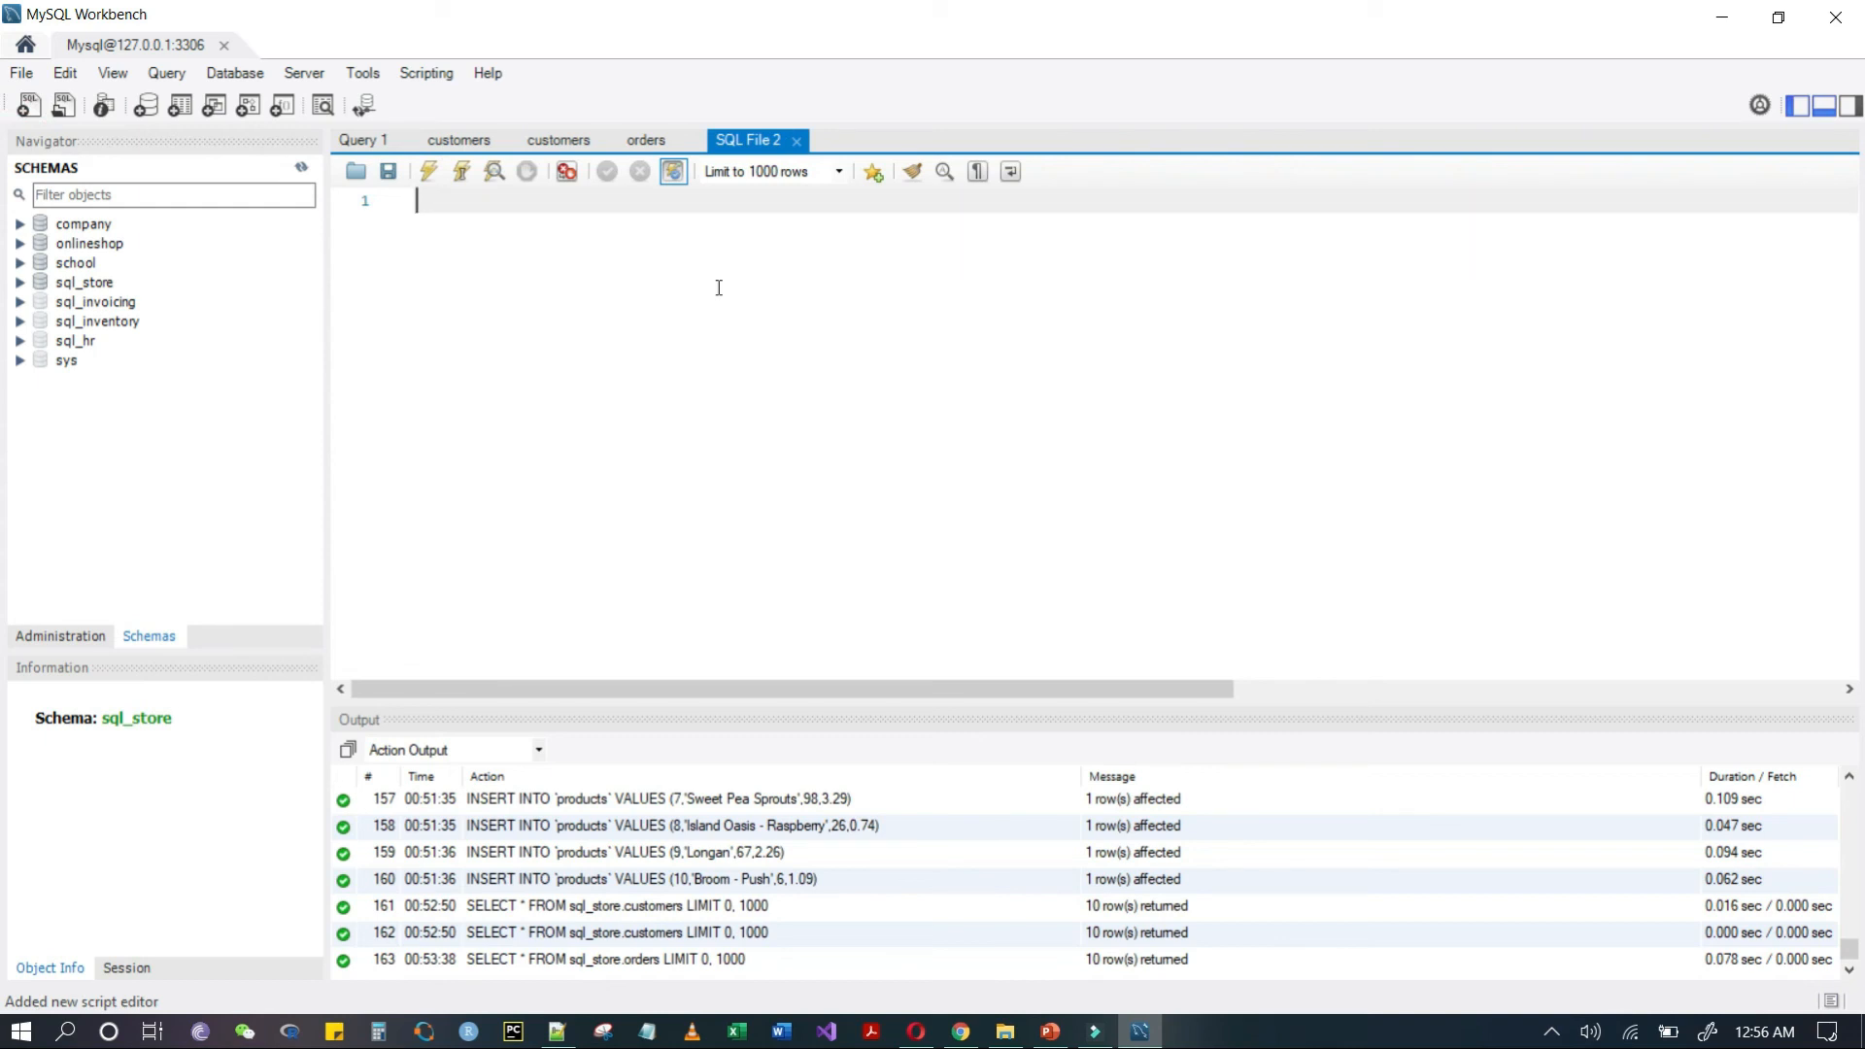
{"action": "type", "text": "USE"}
{"action": "type", "text": "sql_store;"}
{"action": "left_click", "coordinate": [430, 173]}
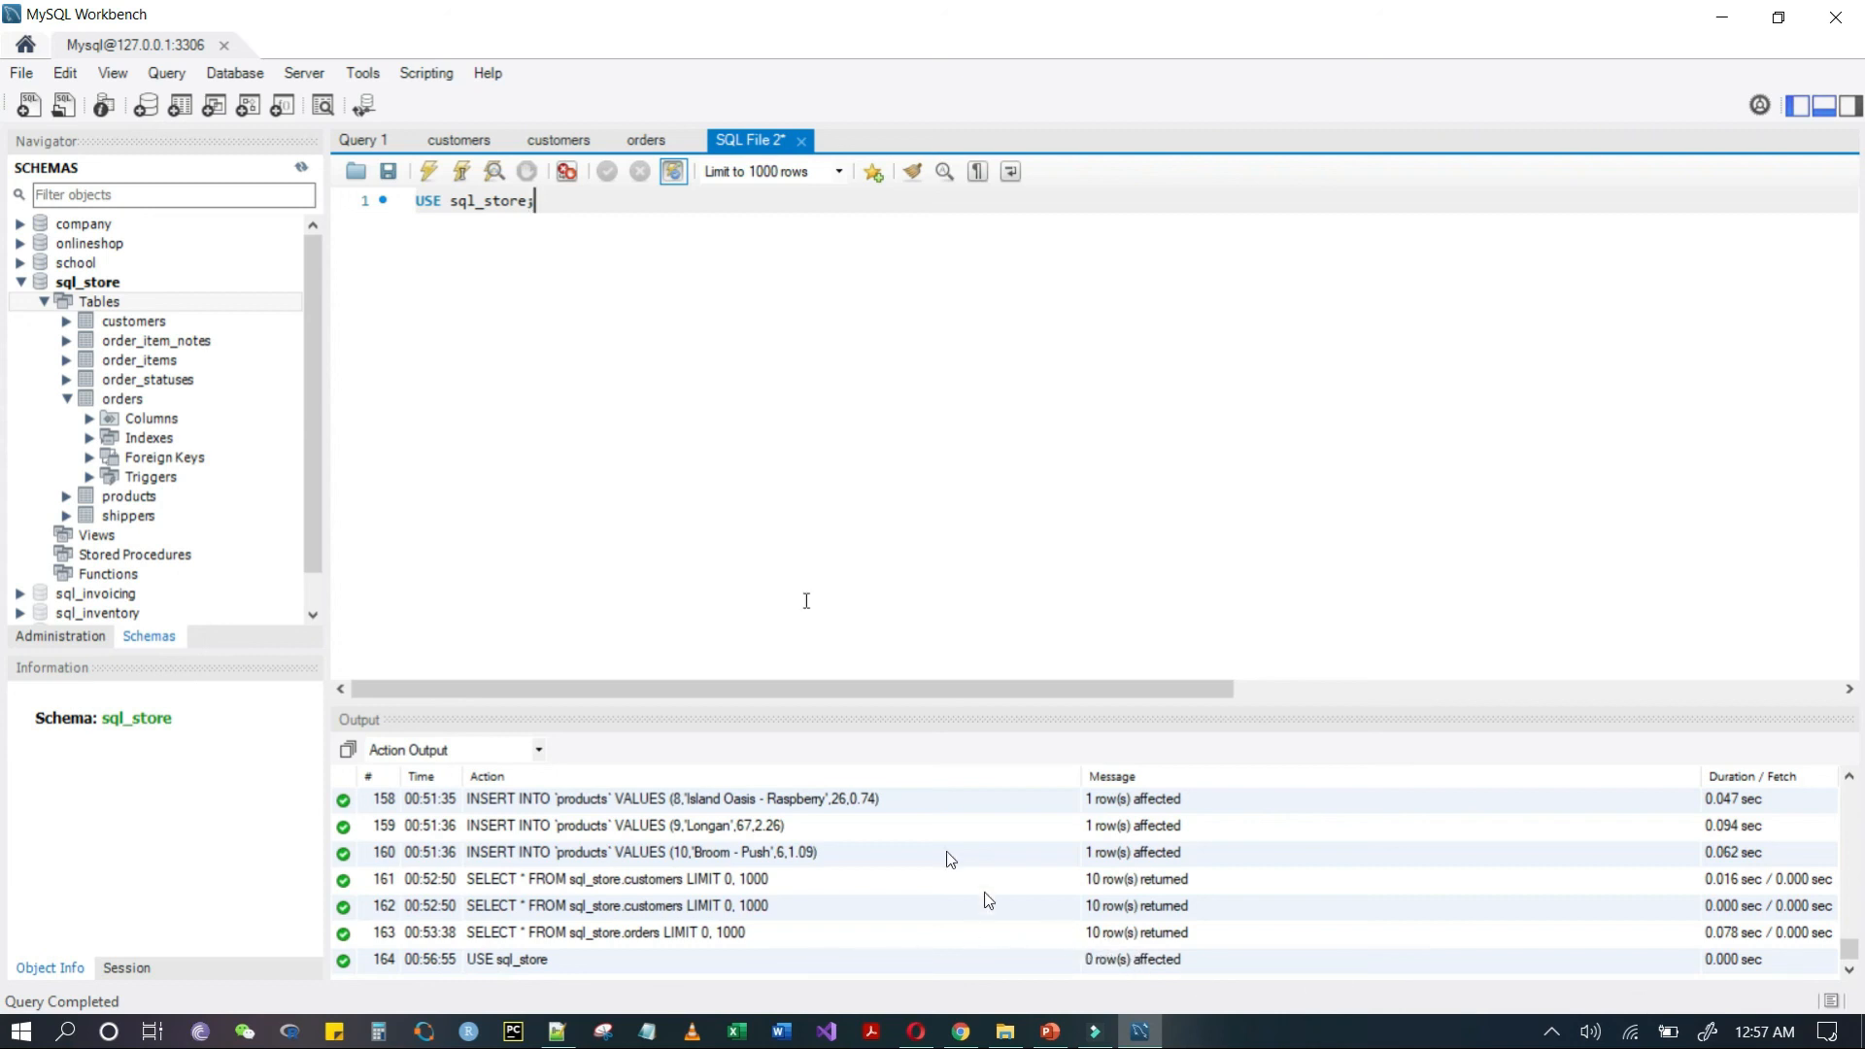
- Start a new line in the script, leaving one blank line below the USE statement
{"action": "left_click", "coordinate": [520, 313]}
{"action": "key", "text": "Return"}
{"action": "key", "text": "Return"}
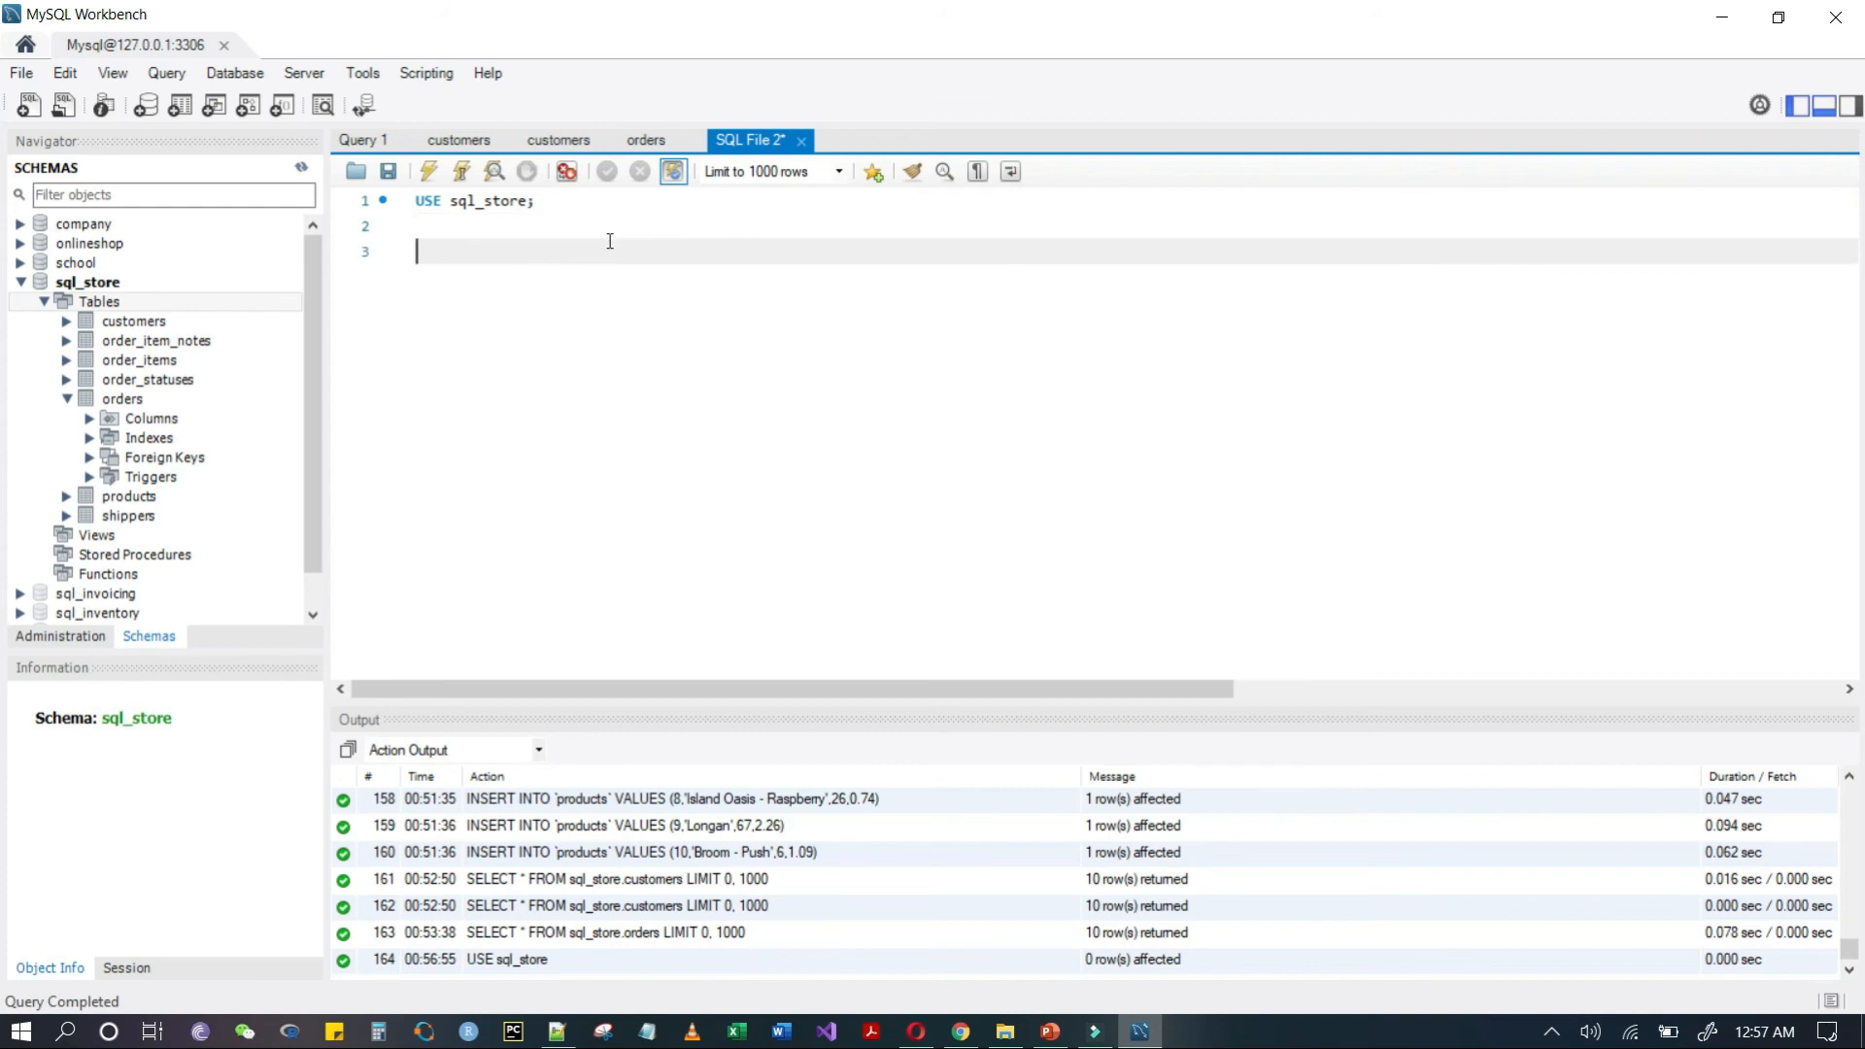
{"action": "type", "text": "SELECT"}
{"action": "key", "text": "BackSpace"}
{"action": "key", "text": "BackSpace"}
{"action": "key", "text": "BackSpace"}
{"action": "key", "text": "BackSpace"}
{"action": "key", "text": "BackSpace"}
{"action": "key", "text": "BackSpace"}
- Add the statement SHOW TABLES; on line 3 and run only that statement
{"action": "type", "text": "SHO"}
{"action": "type", "text": "W TO"}
{"action": "type", "text": "BLES"}
{"action": "left_click_drag", "start_coordinate": [516, 252], "coordinate": [415, 253]}
{"action": "left_click", "coordinate": [430, 175]}
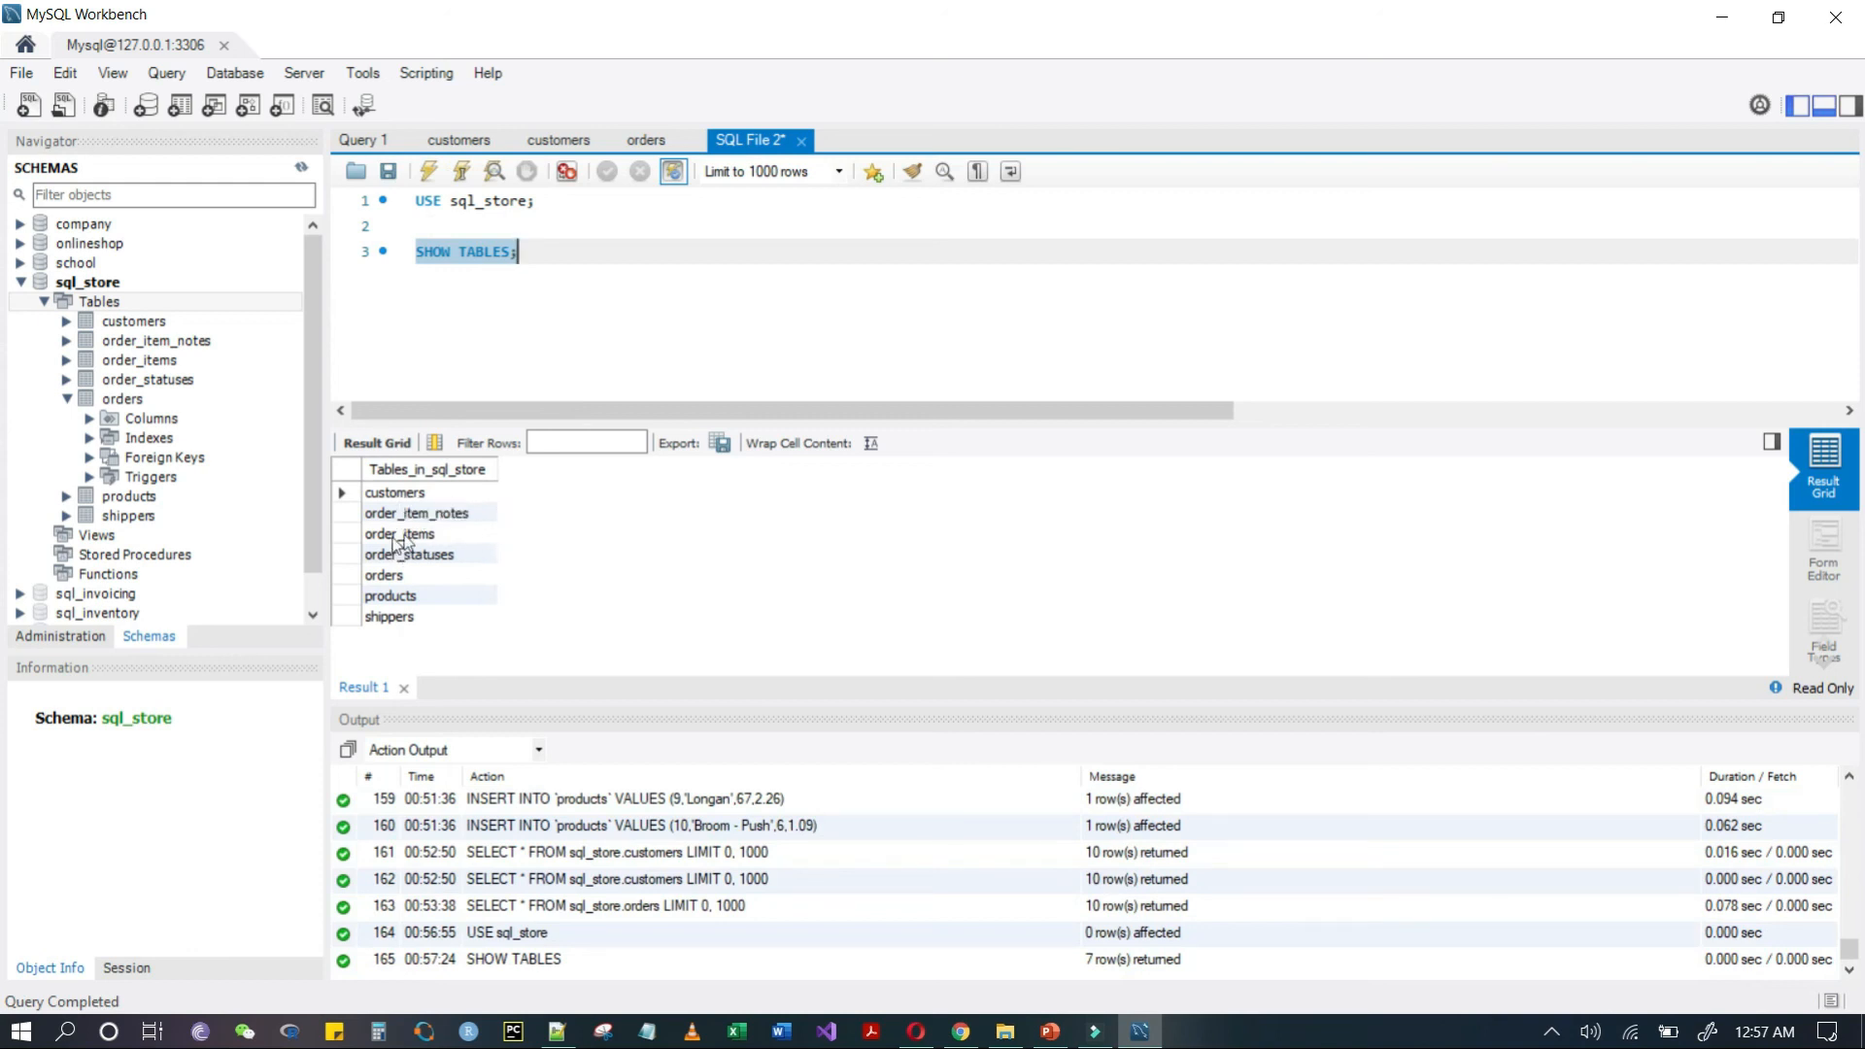
- Add the query SELECT * FROM Customer; on line 5, below a blank line, and try to run only that query
{"action": "left_click", "coordinate": [560, 296]}
{"action": "key", "text": "Return"}
{"action": "key", "text": "Return"}
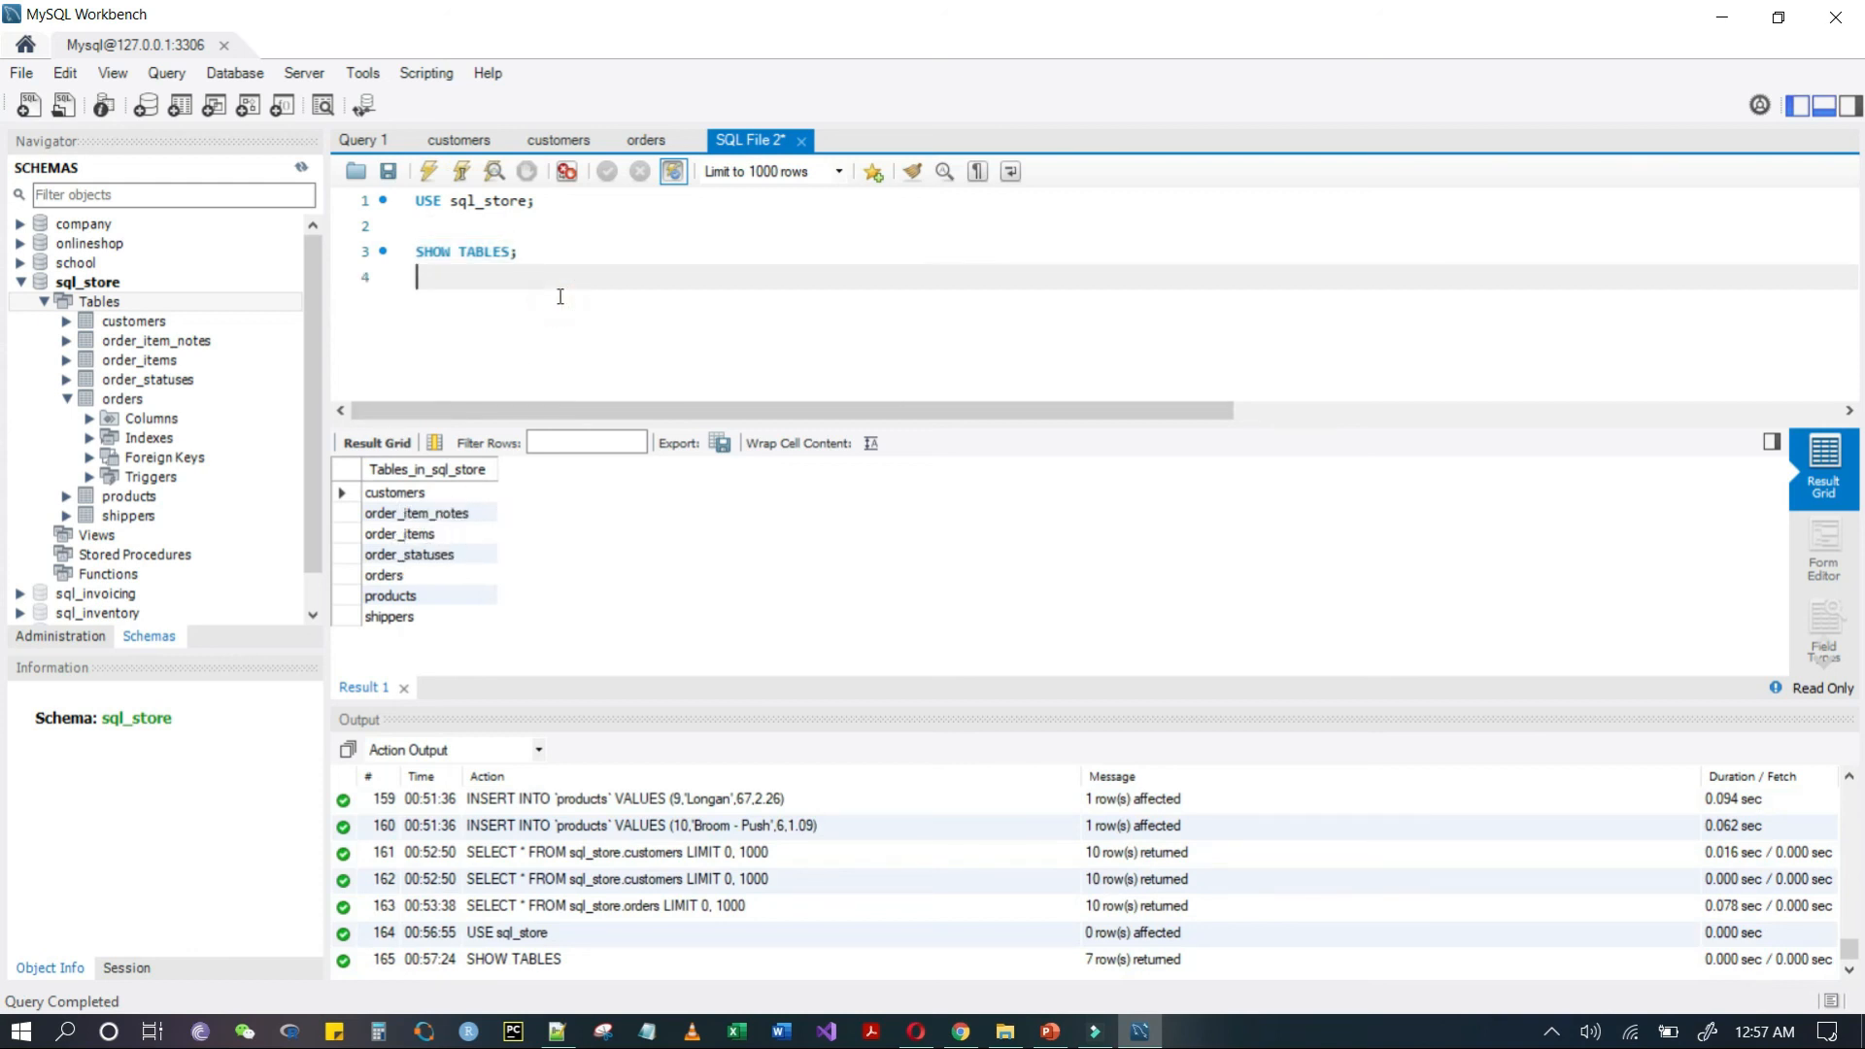
{"action": "type", "text": "SELECT"}
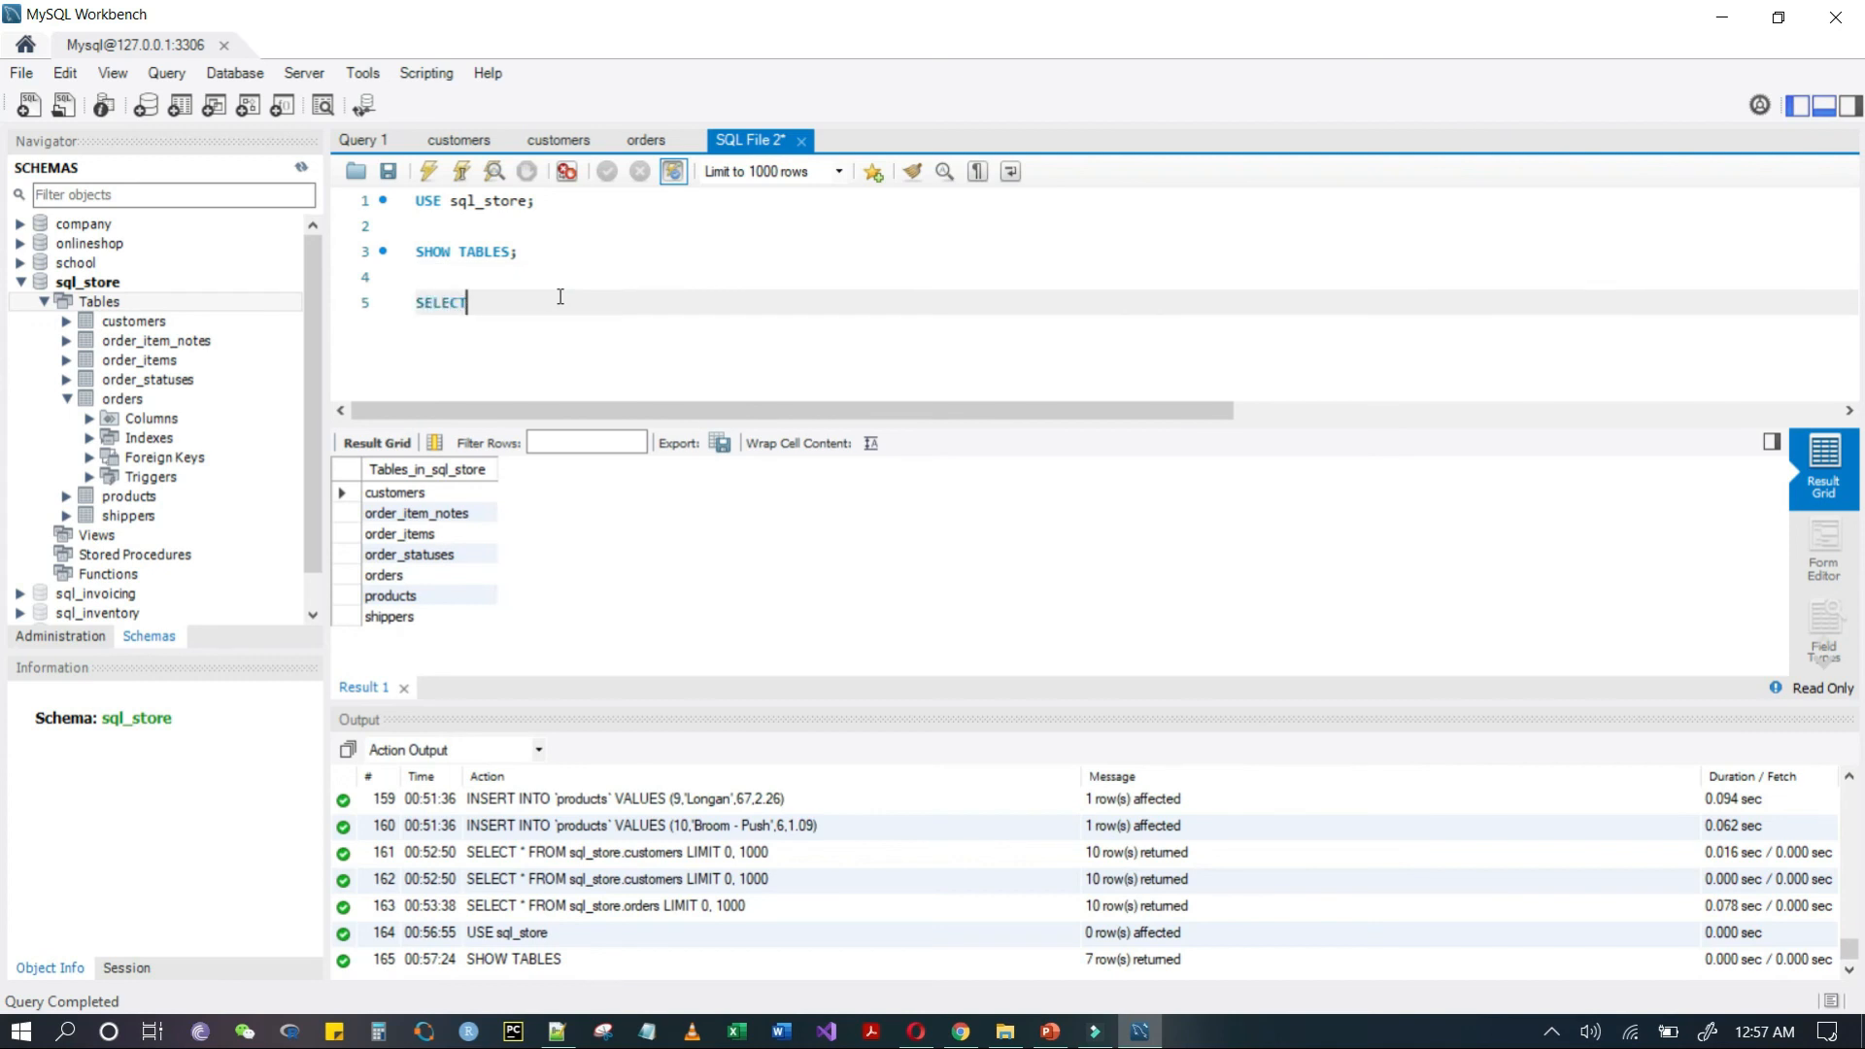
{"action": "type", "text": " * FROM Customer;"}
{"action": "triple_click", "coordinate": [560, 300]}
{"action": "left_click", "coordinate": [429, 172]}
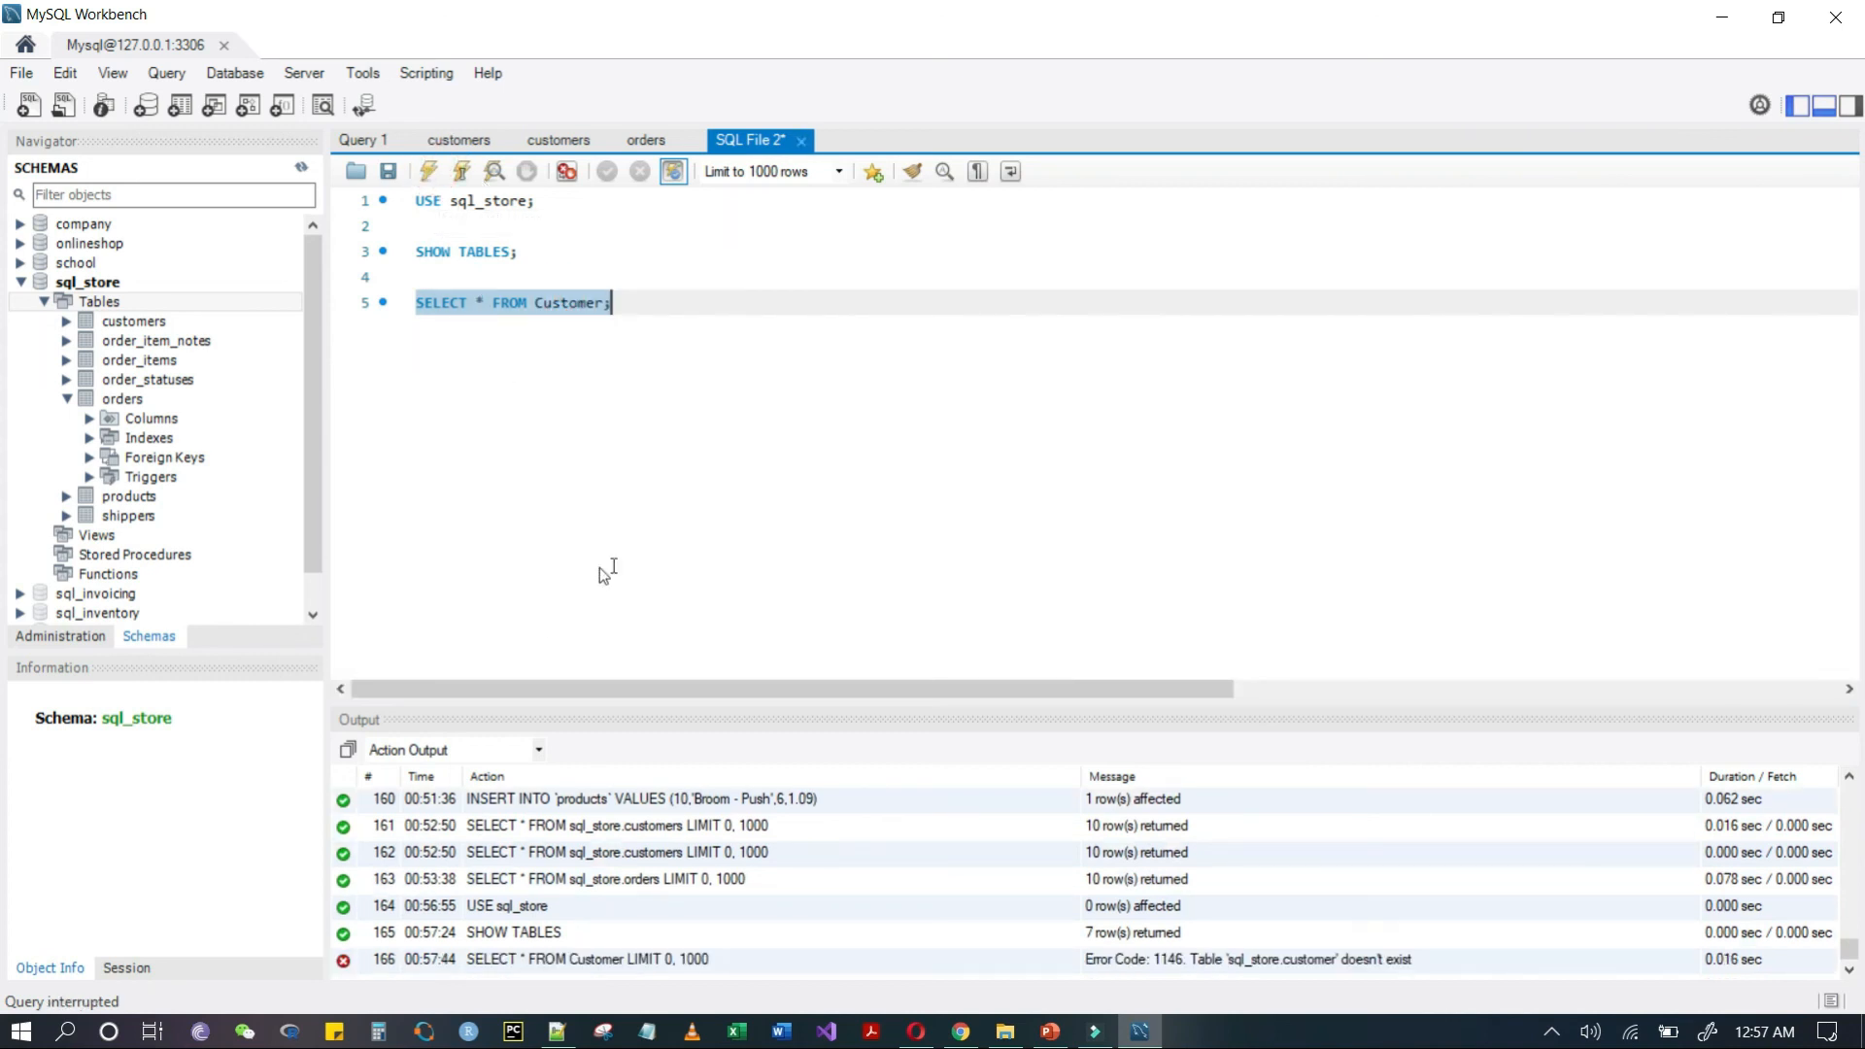
- Correct the table name in the SELECT query to Customers and run only that query
{"action": "left_click", "coordinate": [486, 306]}
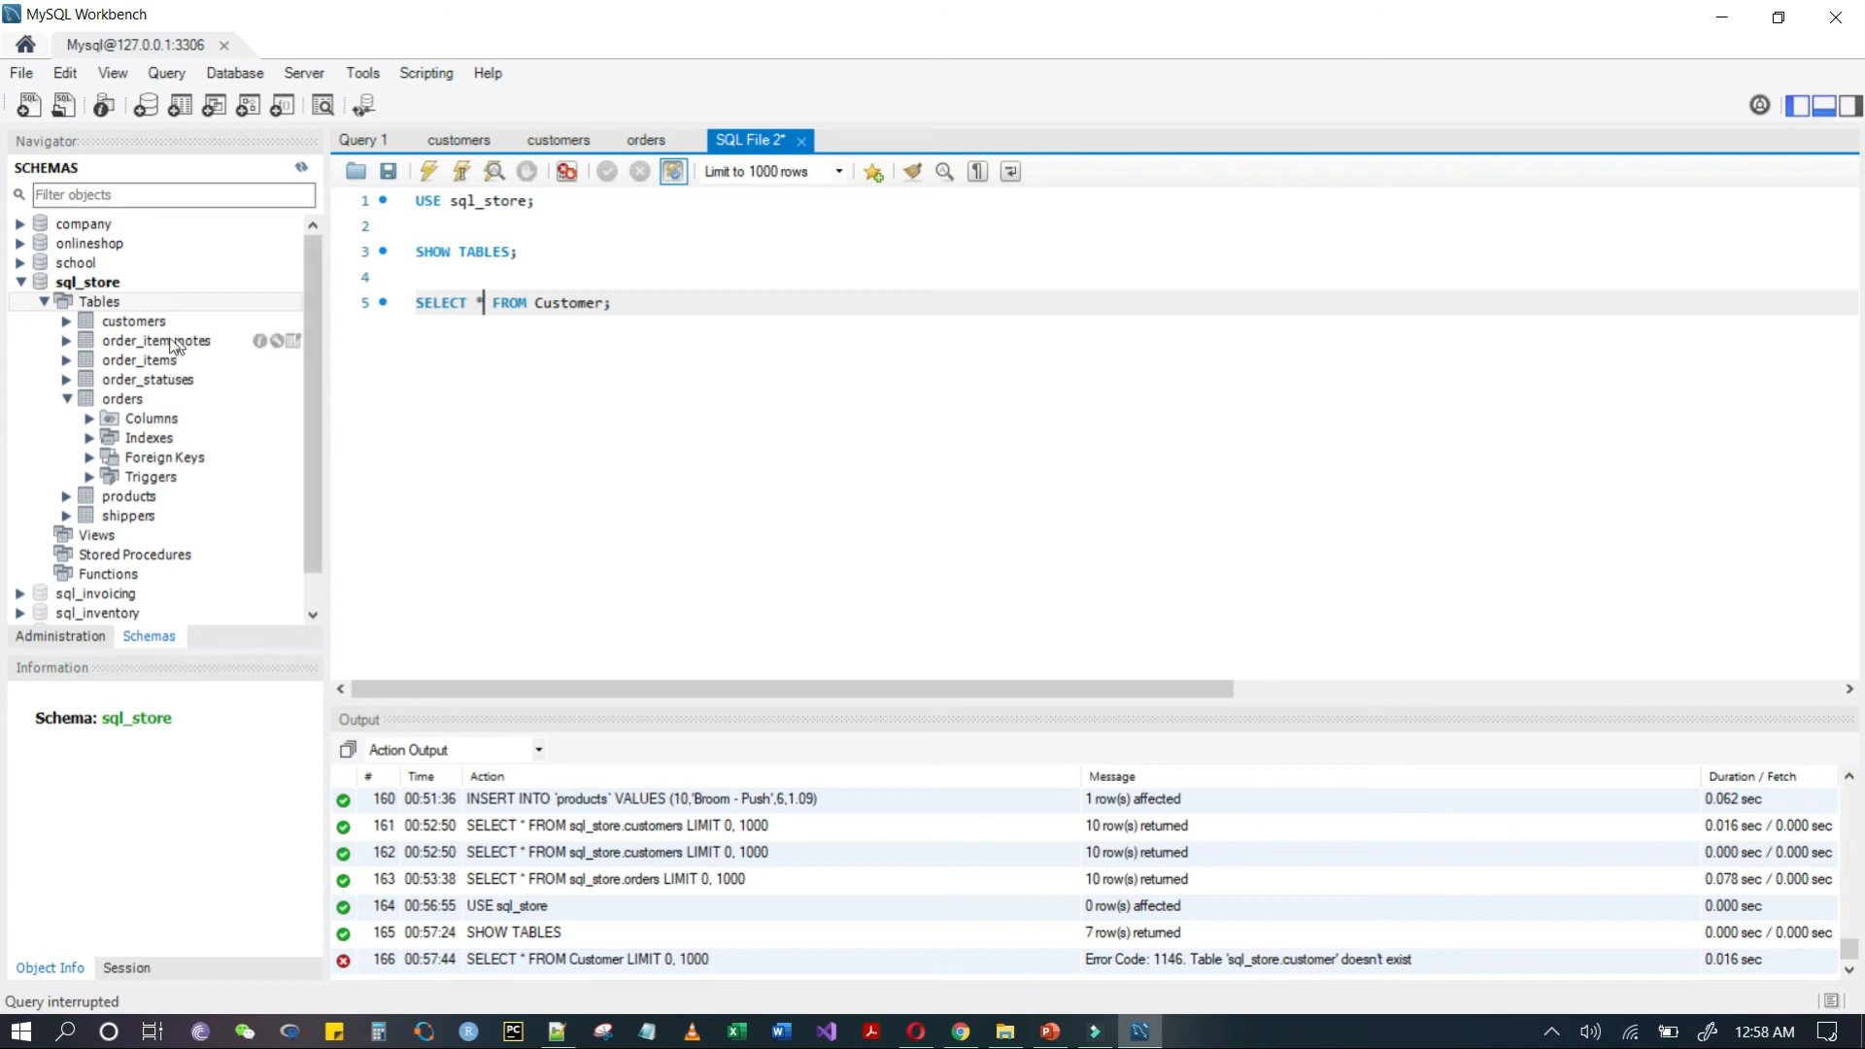
{"action": "left_click", "coordinate": [601, 304]}
{"action": "type", "text": "s"}
{"action": "triple_click", "coordinate": [622, 303]}
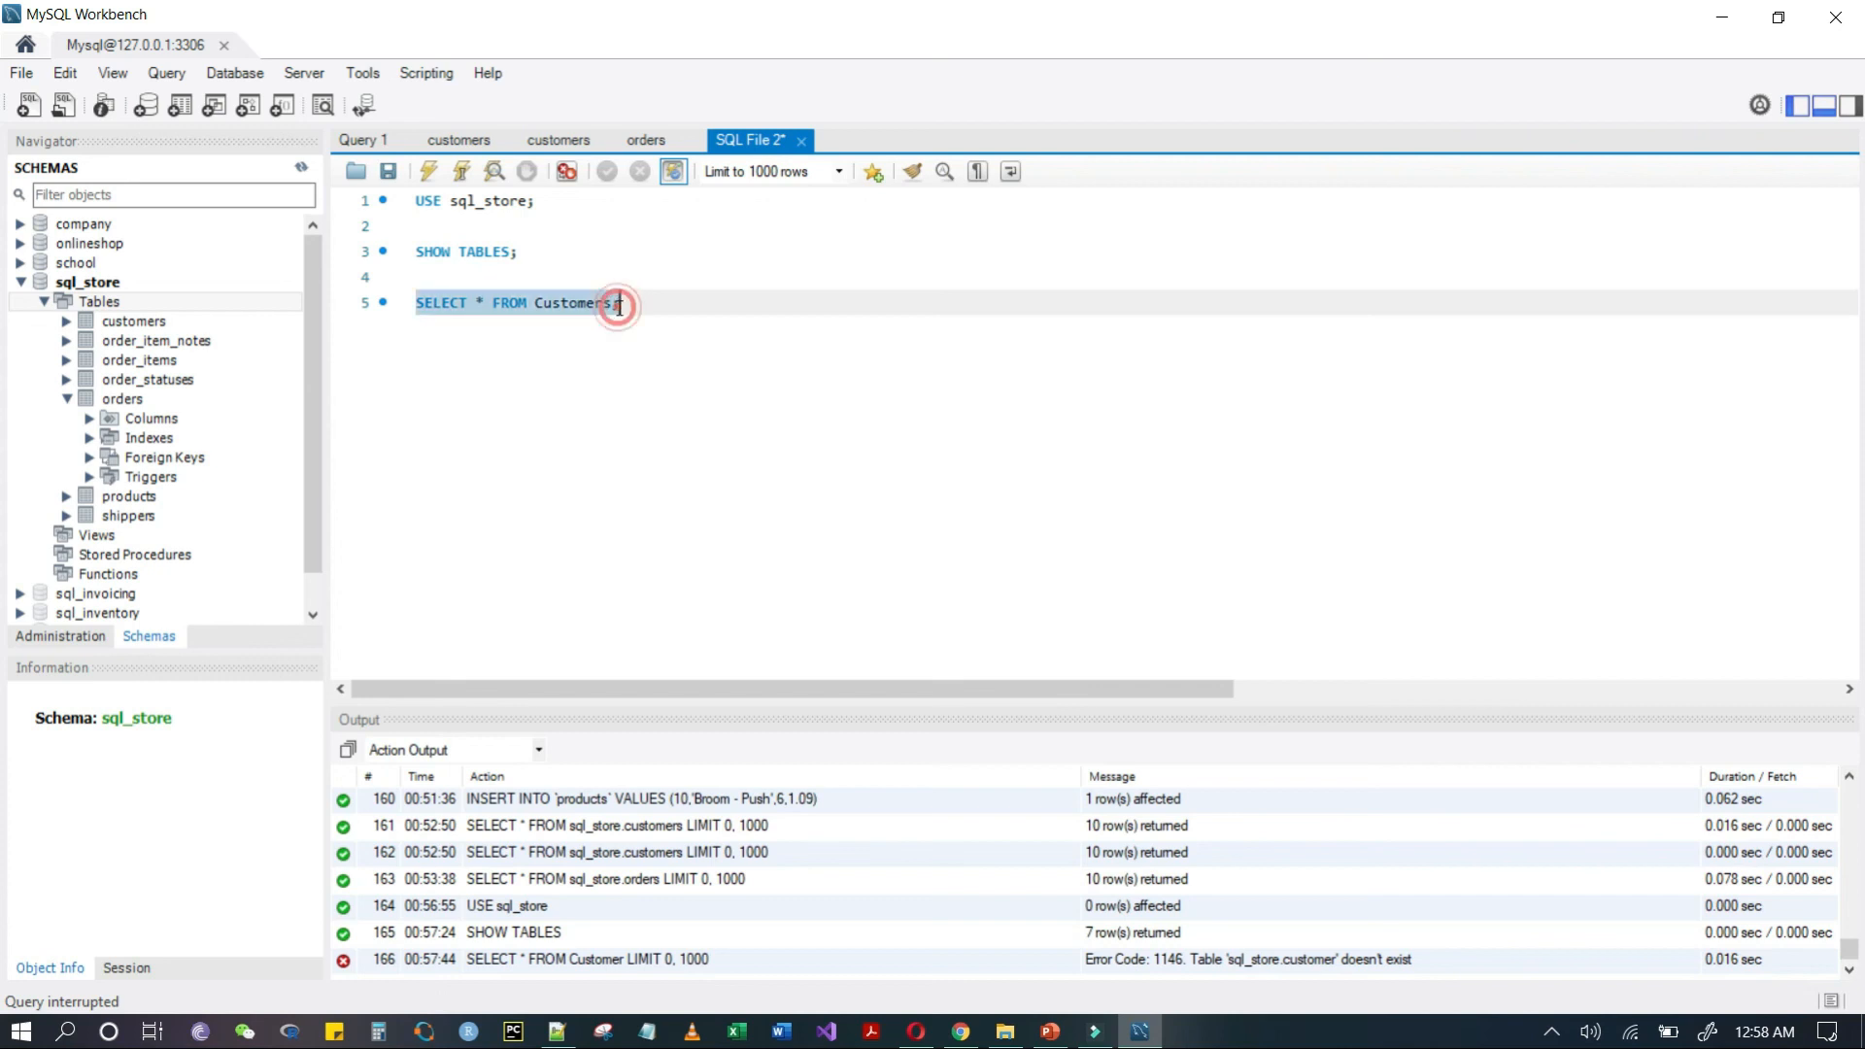
{"action": "left_click", "coordinate": [428, 173]}
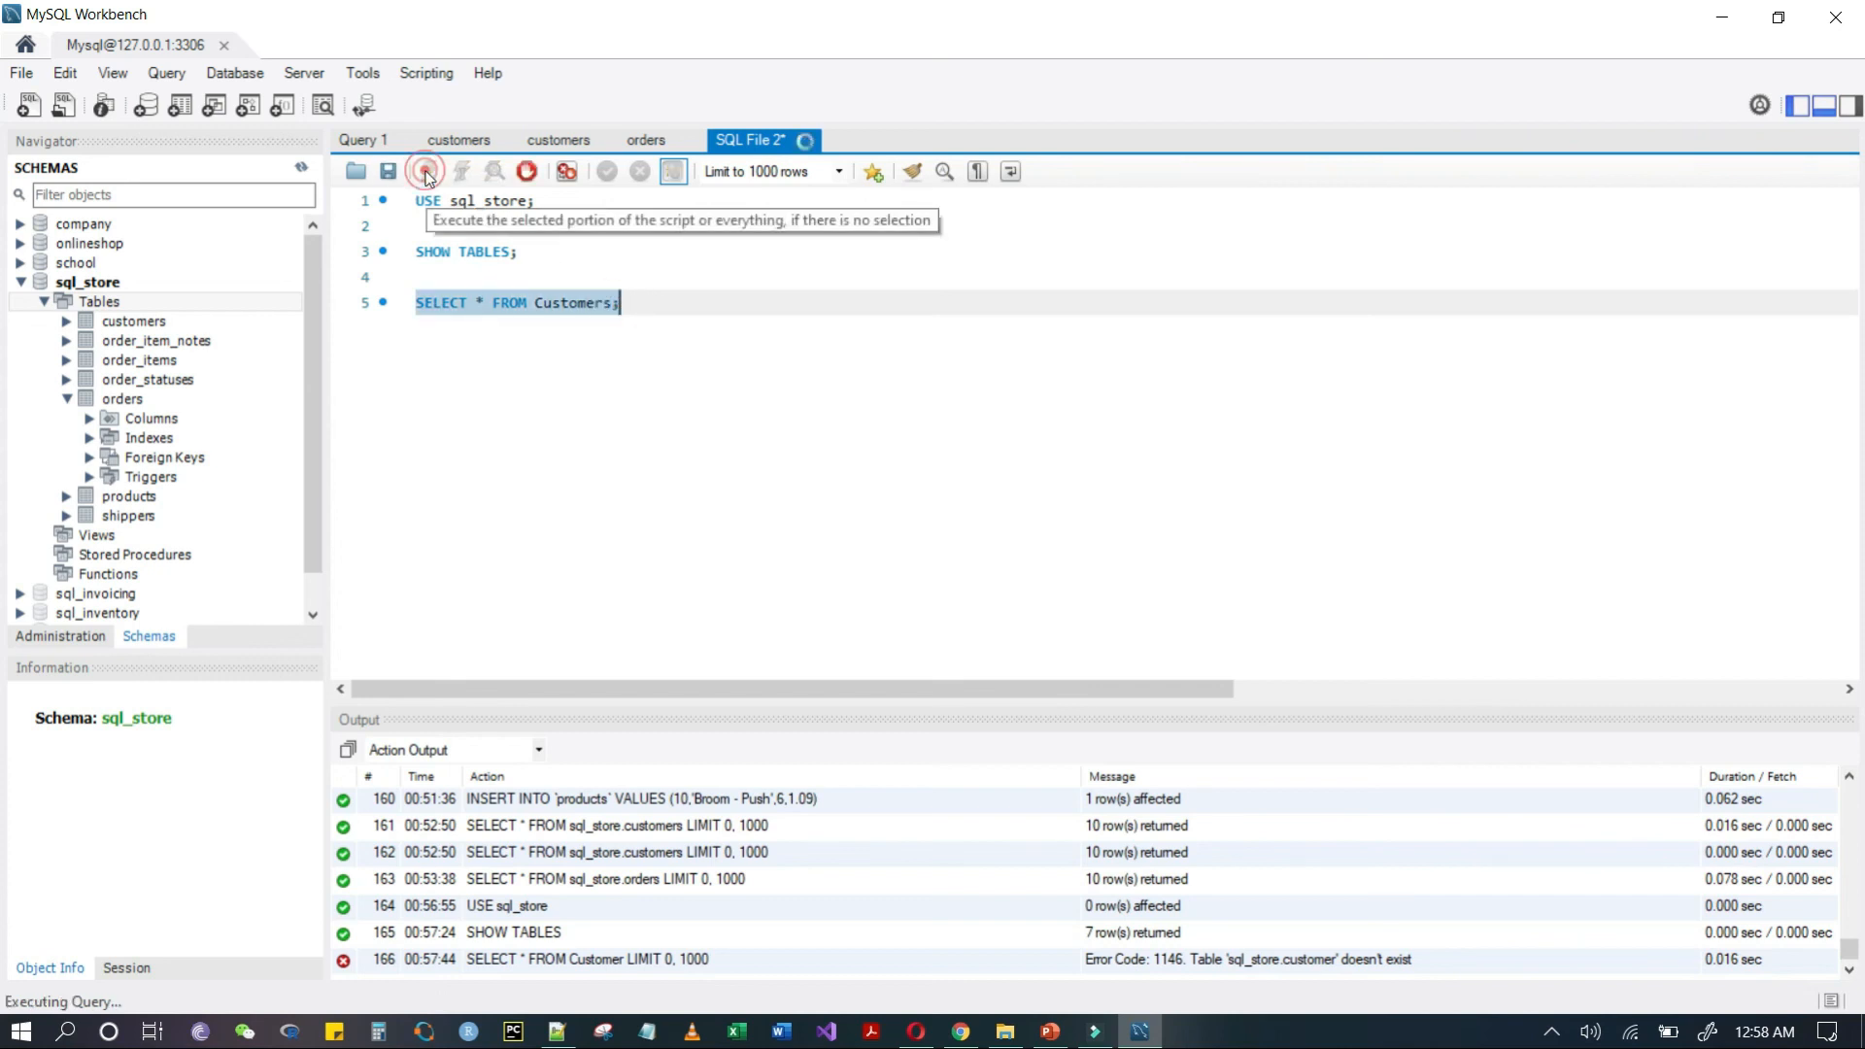
- Examine the rows returned by the Customers query, checking them against the table name in the statement
{"action": "left_click", "coordinate": [646, 304]}
{"action": "left_click", "coordinate": [408, 491]}
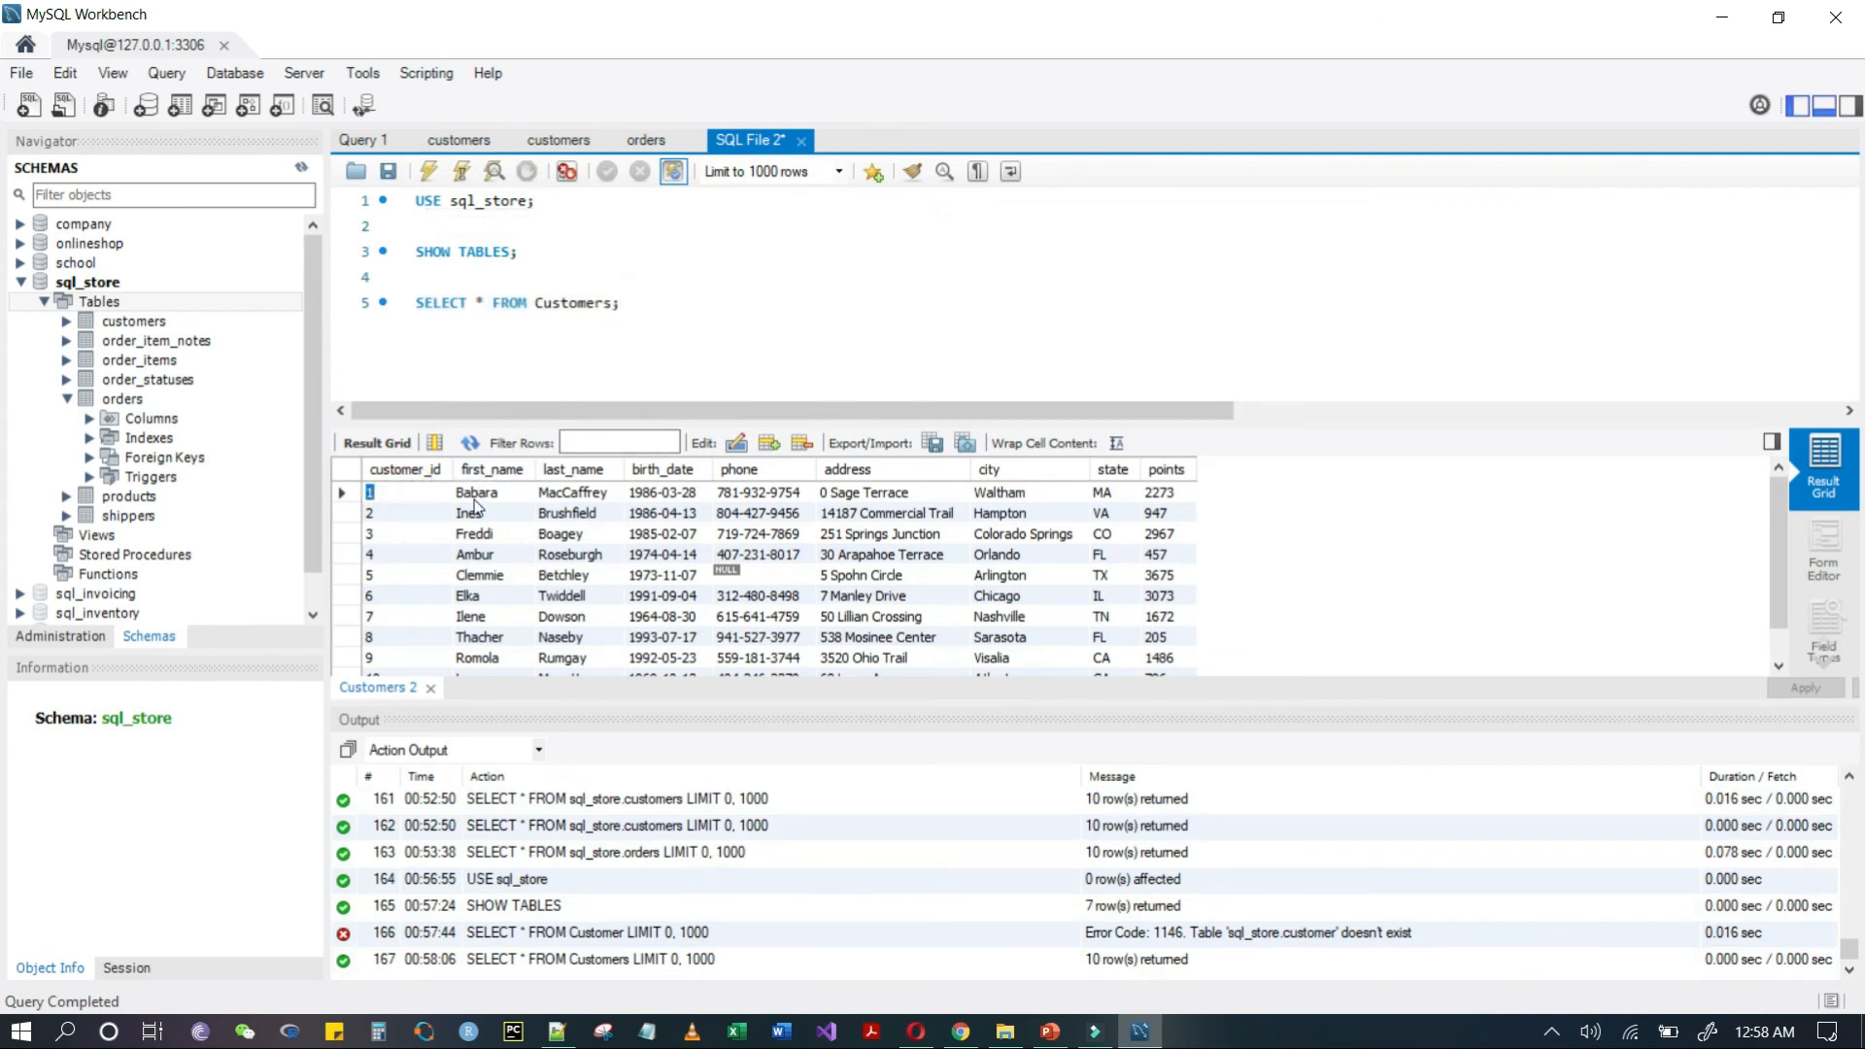
{"action": "double_click", "coordinate": [568, 305]}
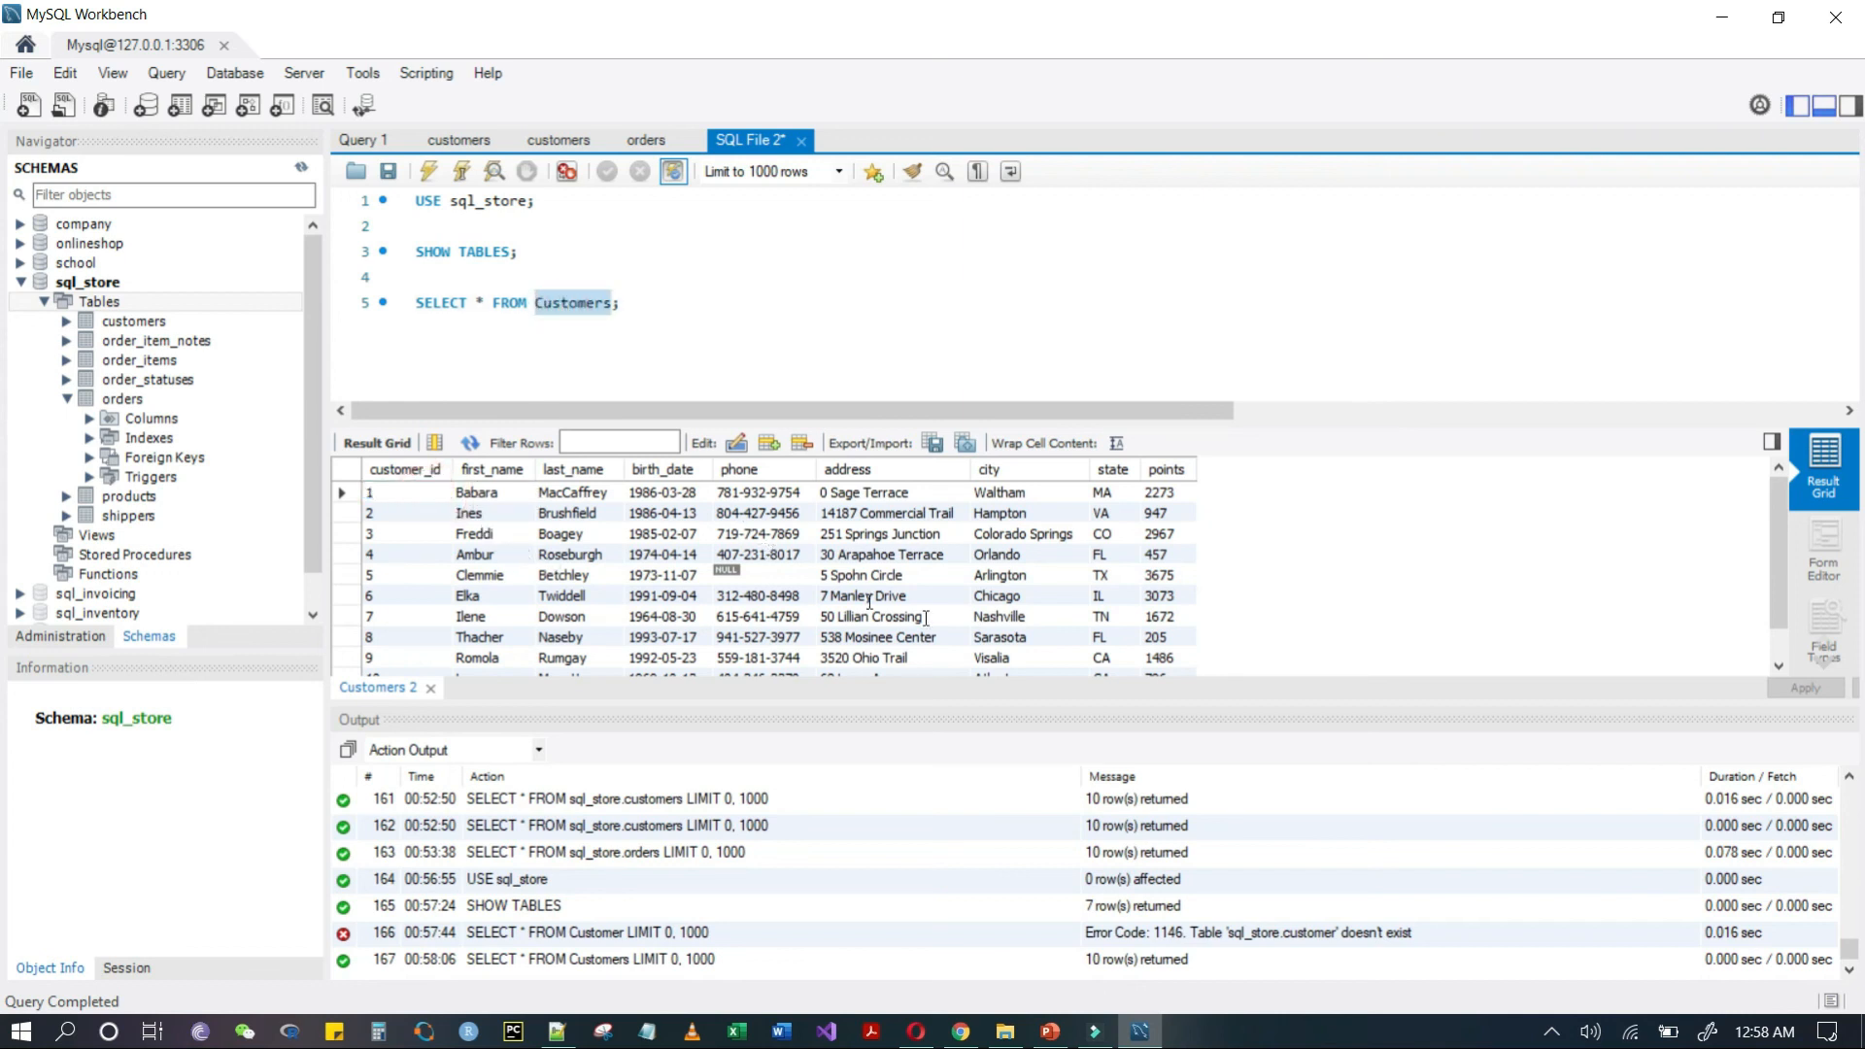
{"action": "left_click", "coordinate": [694, 318]}
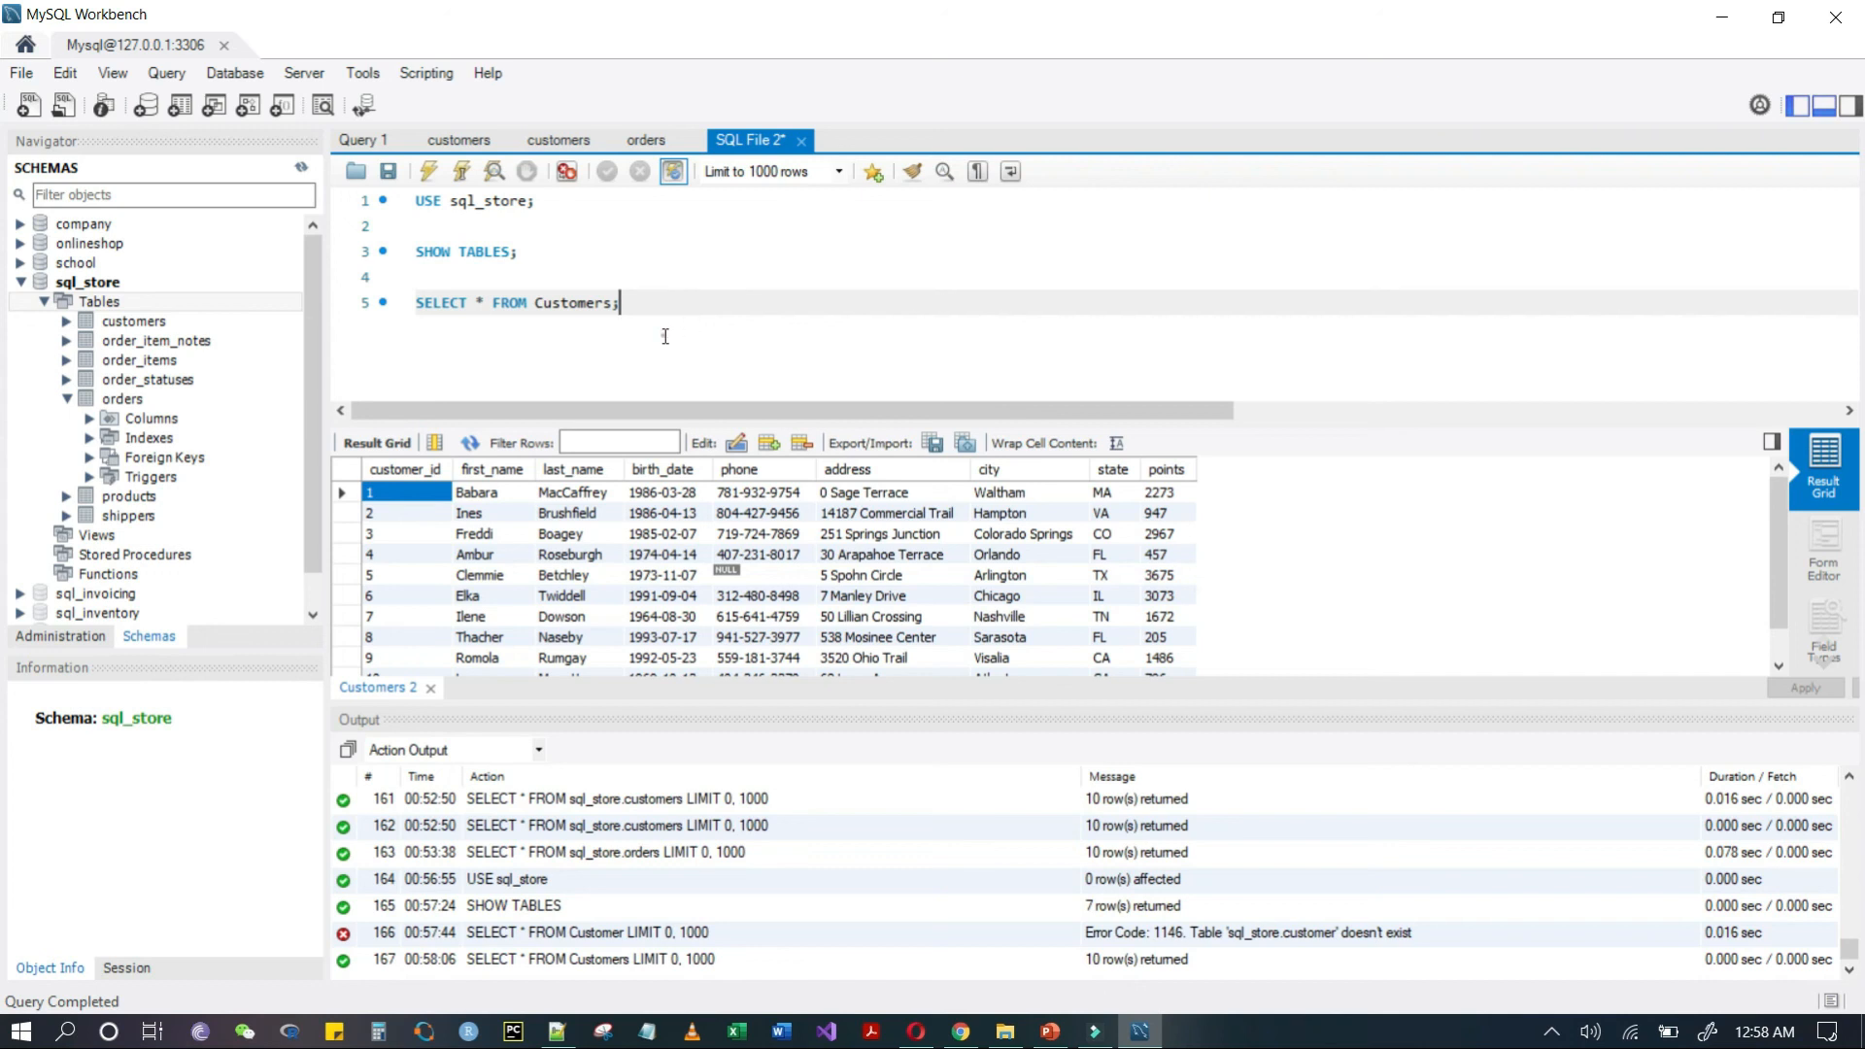
- Check the order_statuses table's columns and review all three statements in the script
{"action": "left_click", "coordinate": [175, 383]}
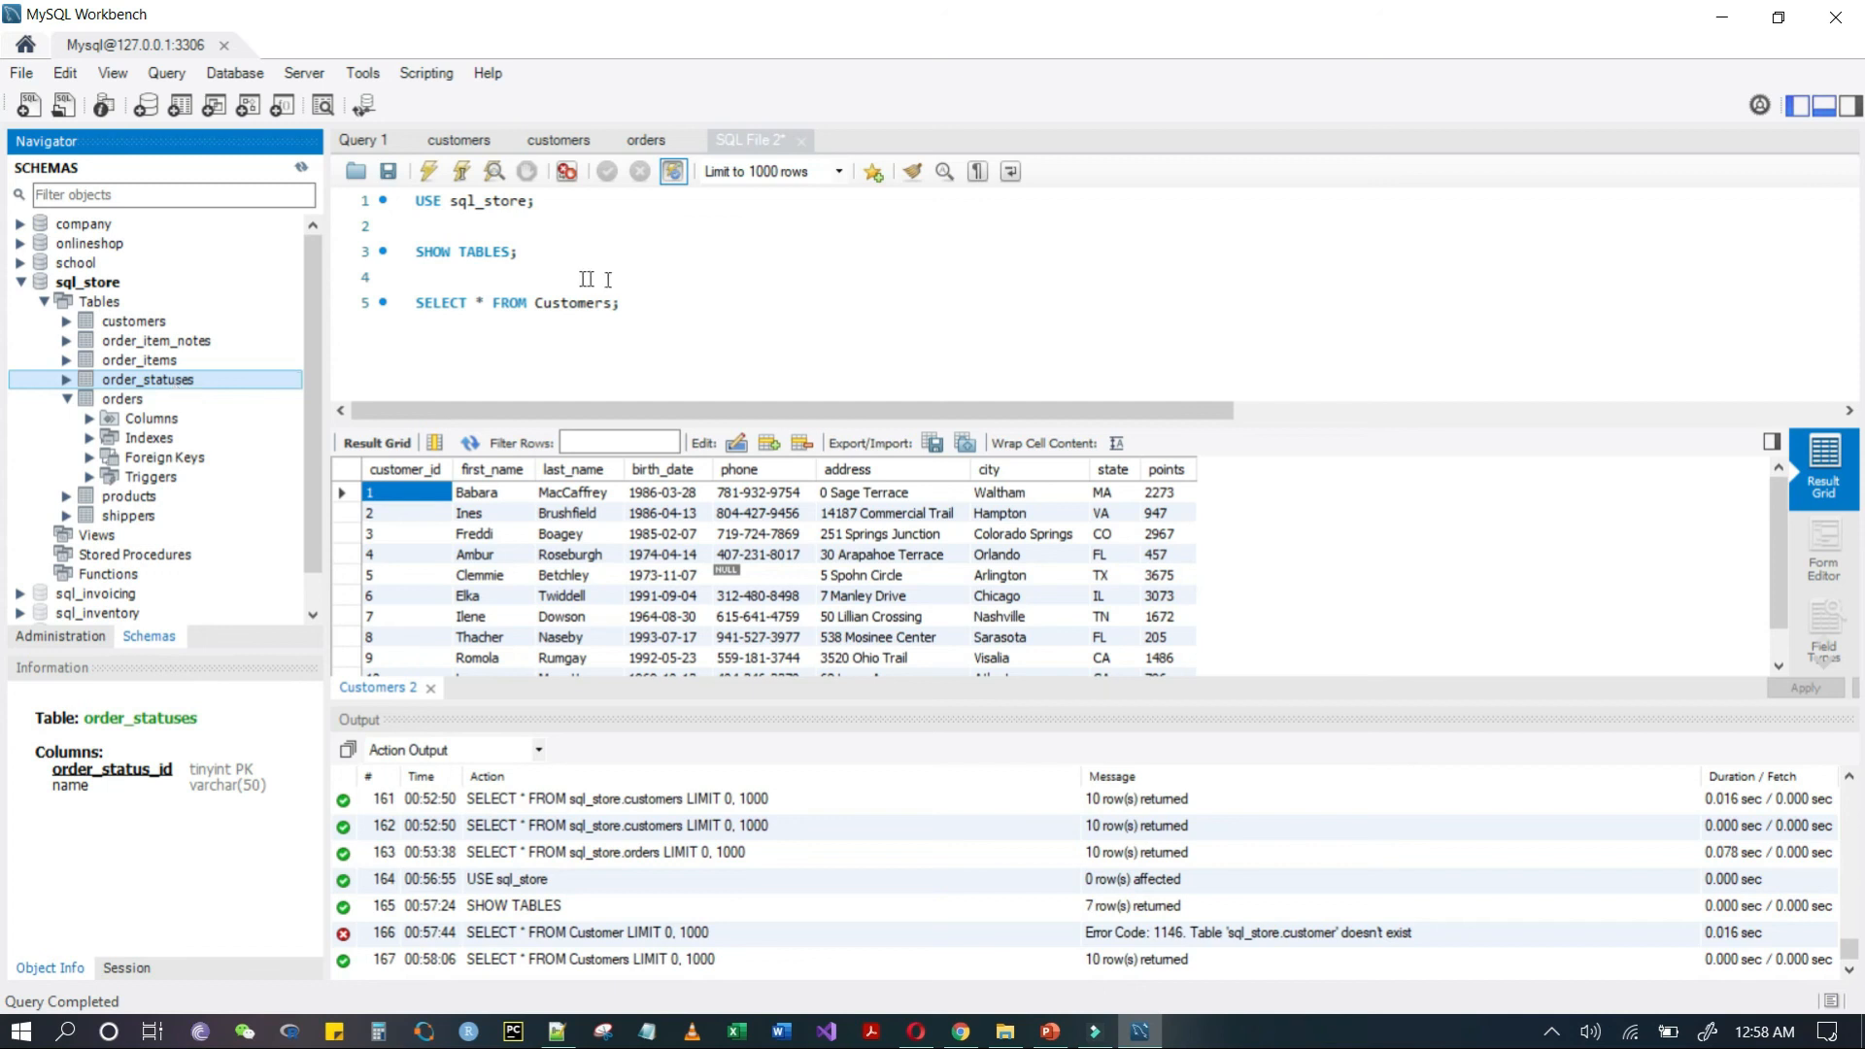
{"action": "left_click_drag", "start_coordinate": [650, 304], "coordinate": [423, 200]}
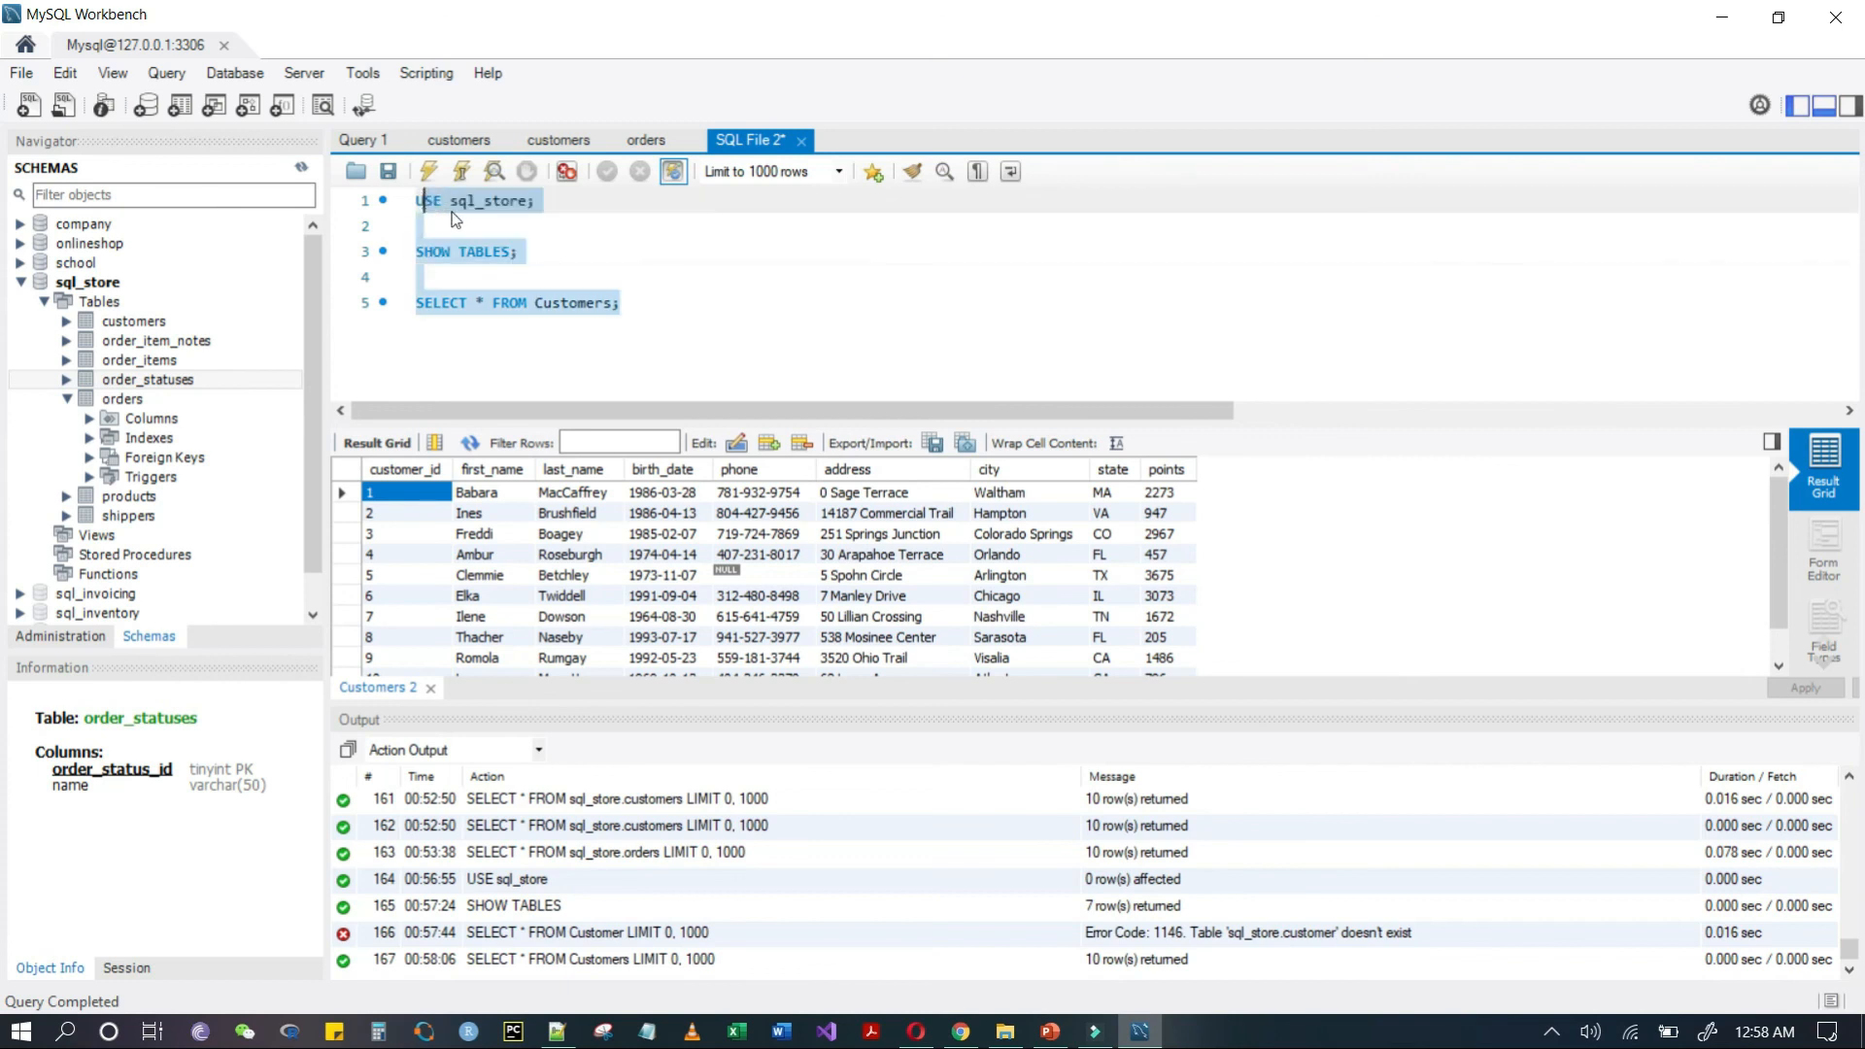
{"action": "left_click", "coordinate": [424, 200]}
{"action": "left_click_drag", "start_coordinate": [675, 309], "coordinate": [417, 200]}
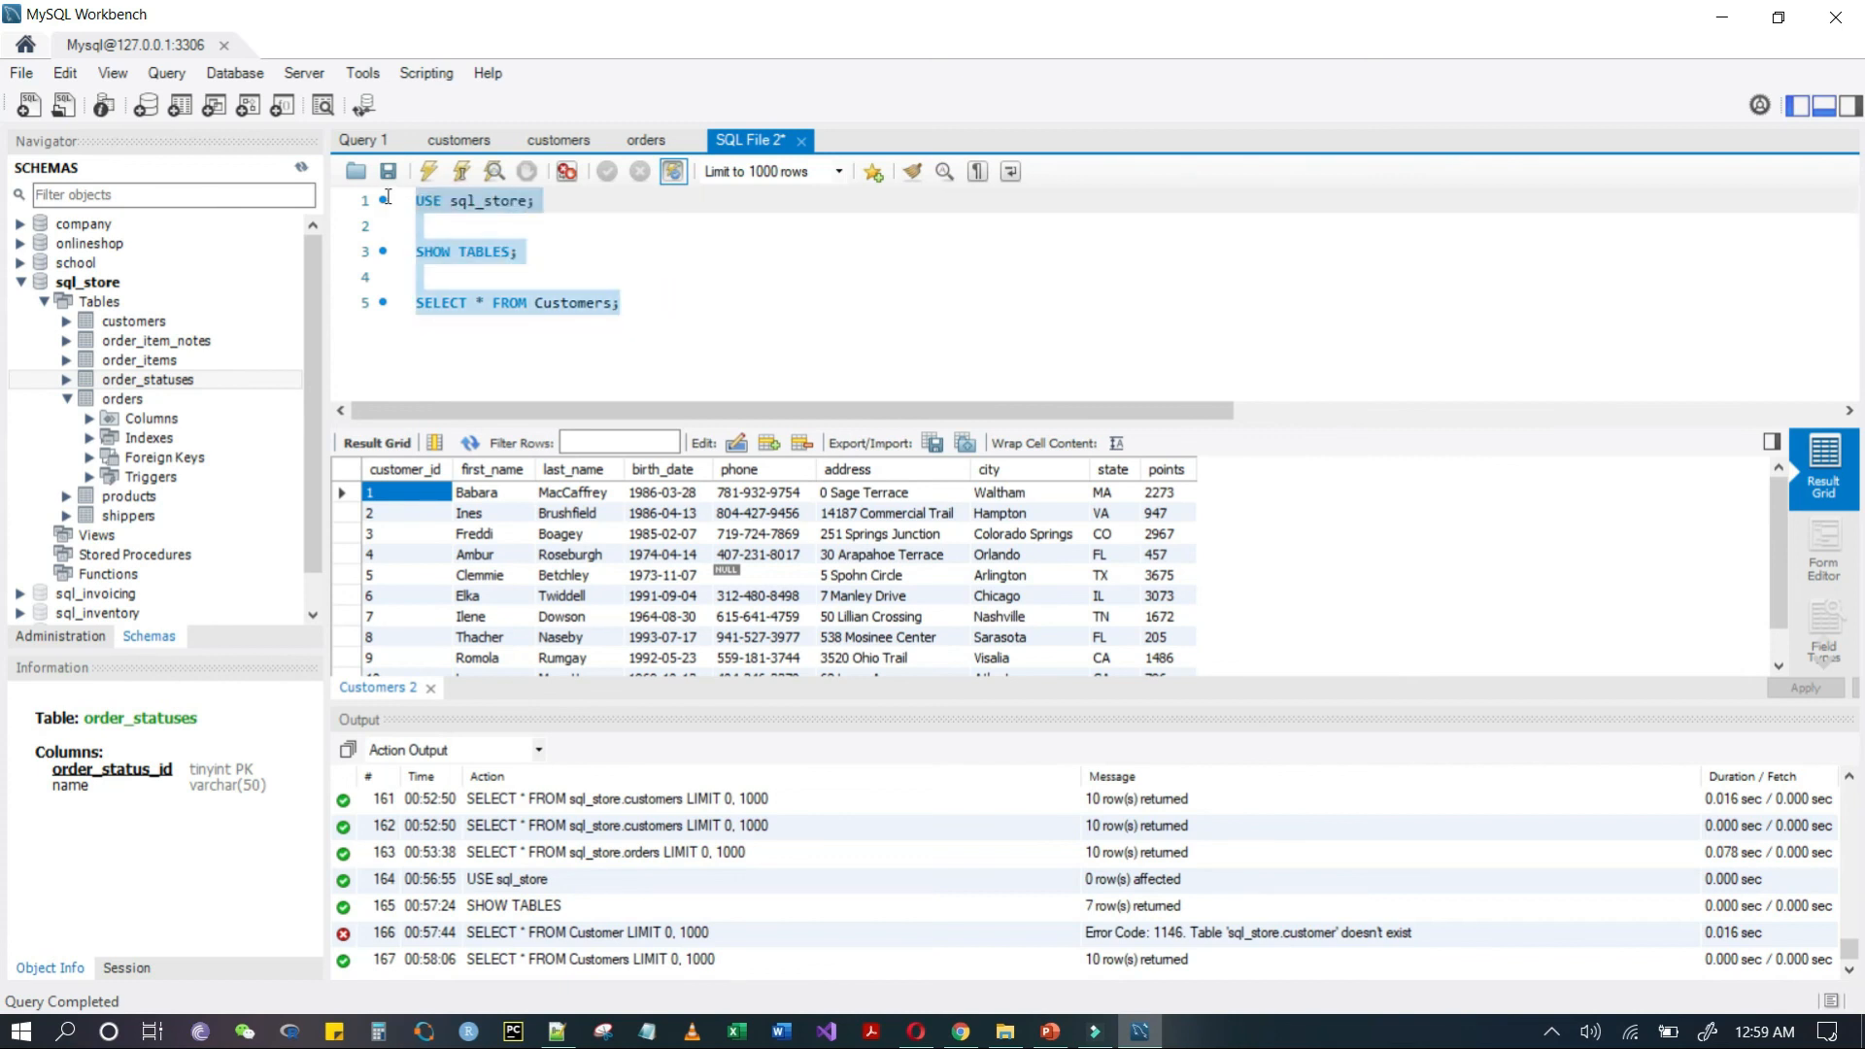
{"action": "left_click", "coordinate": [889, 289]}
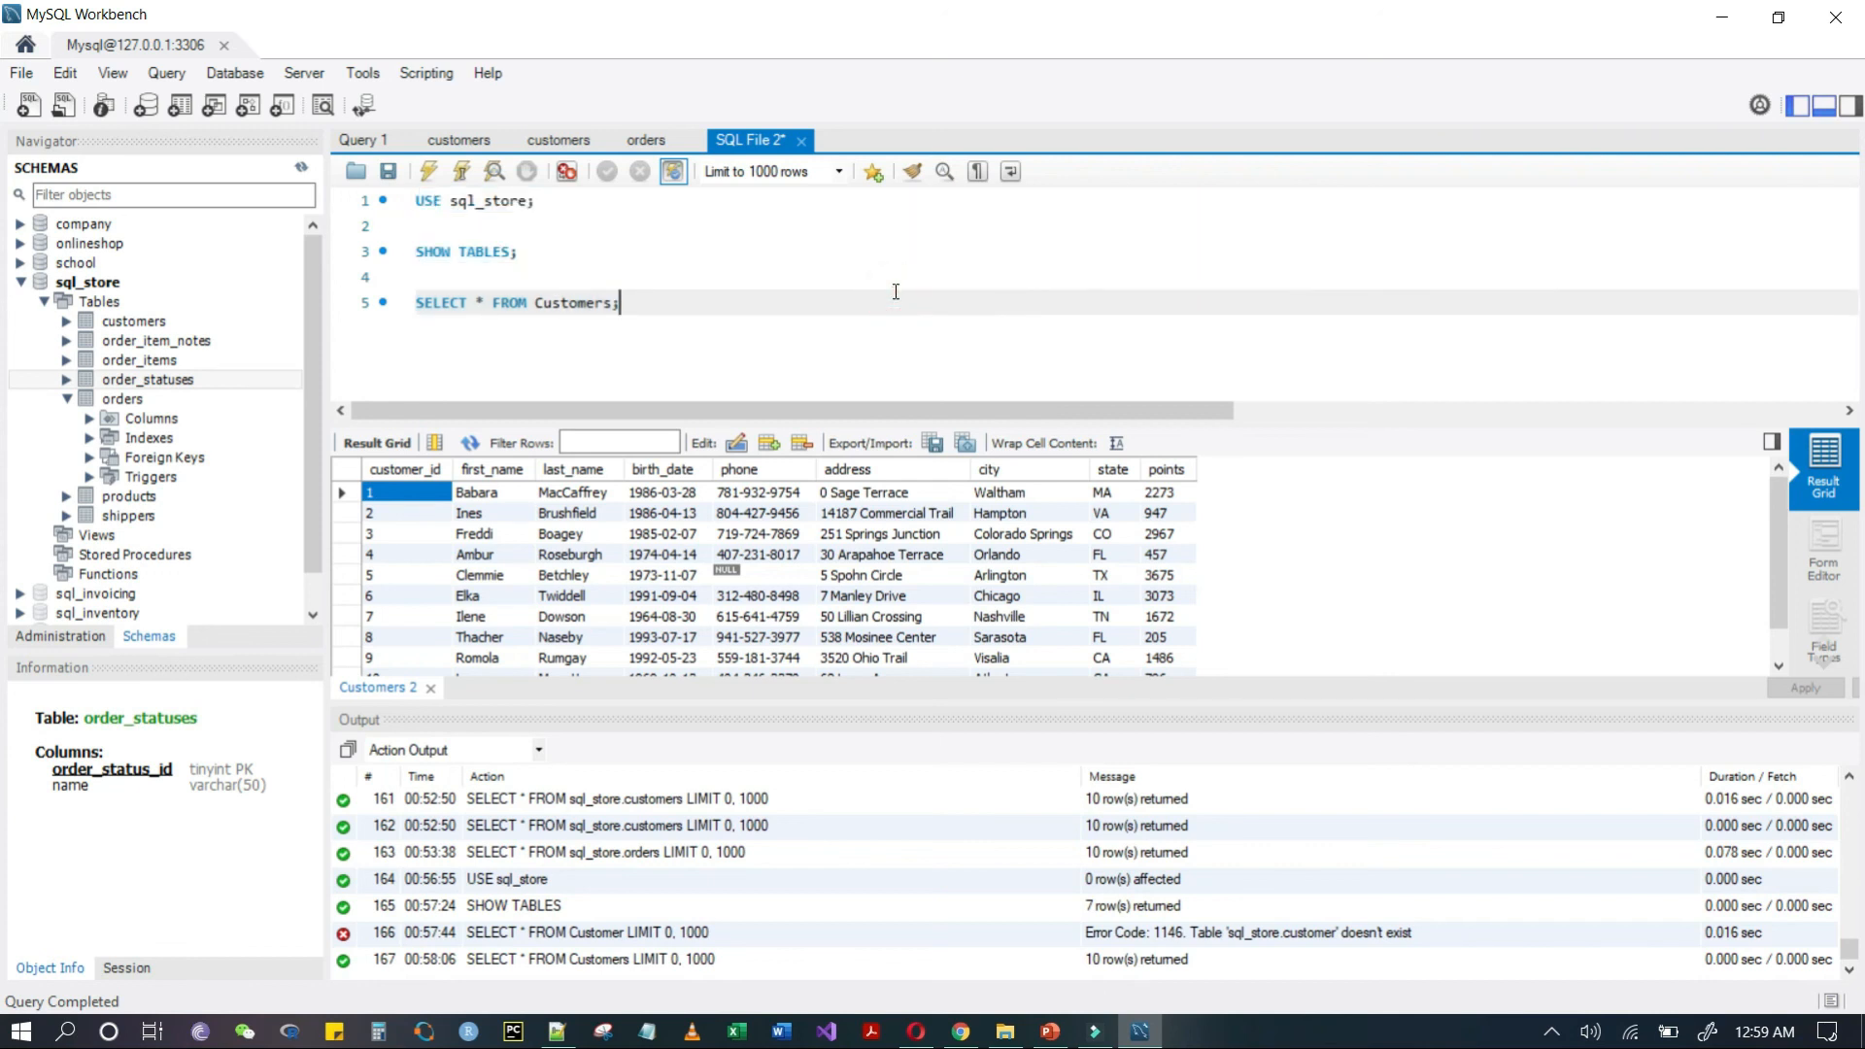